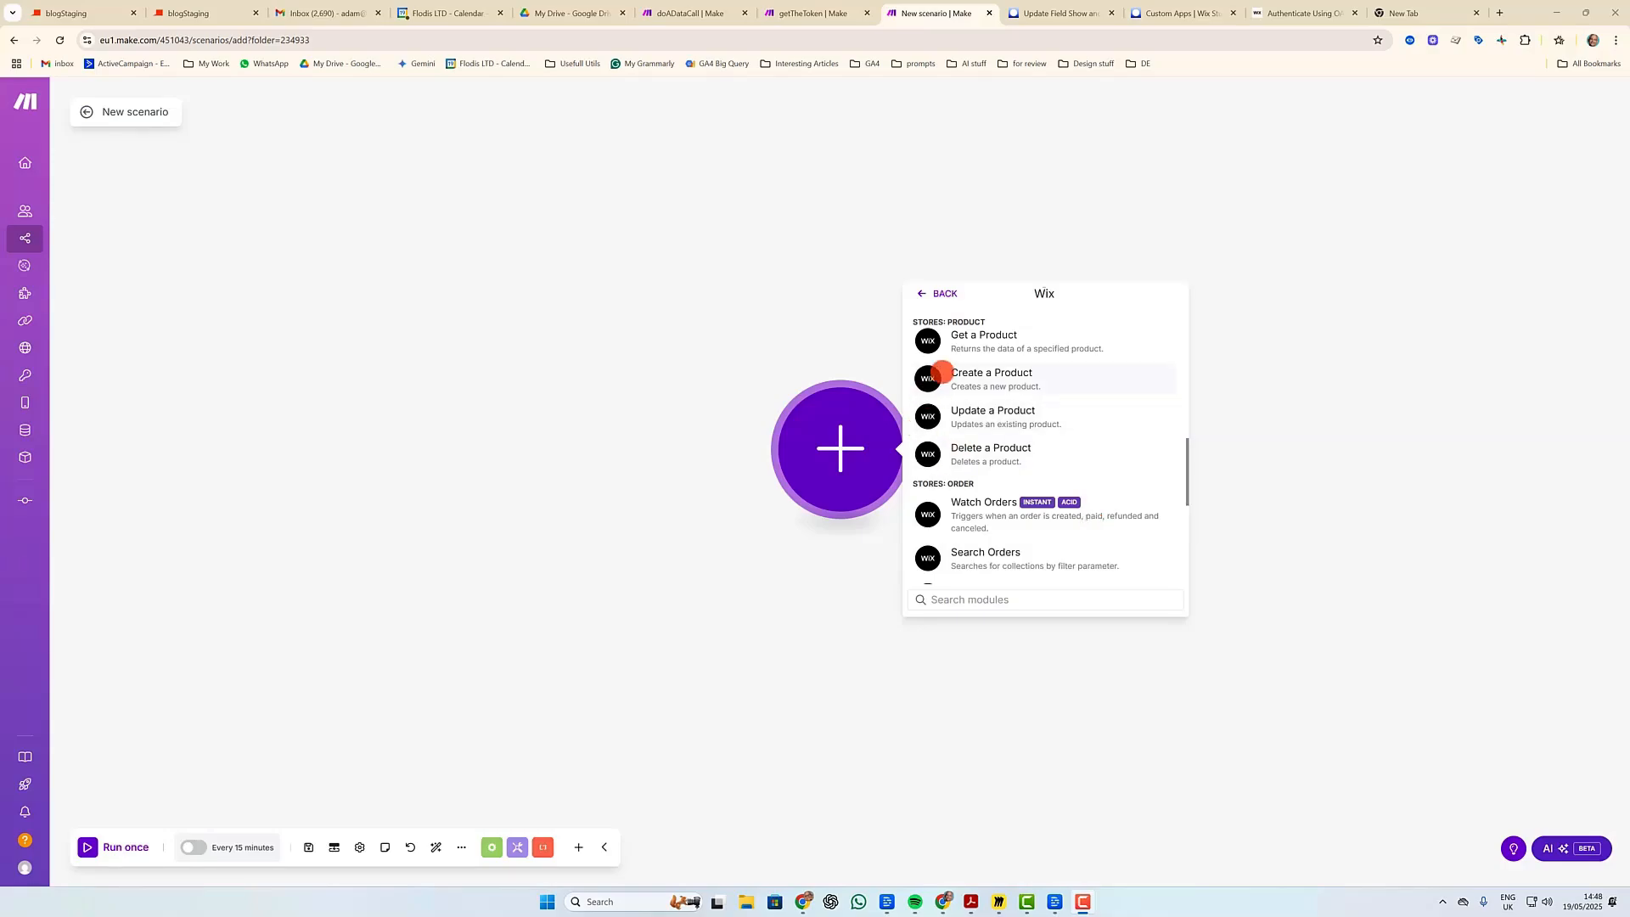
Look through the Wix store modules available for the new scenario.
scroll(1106, 431, "down", 4)
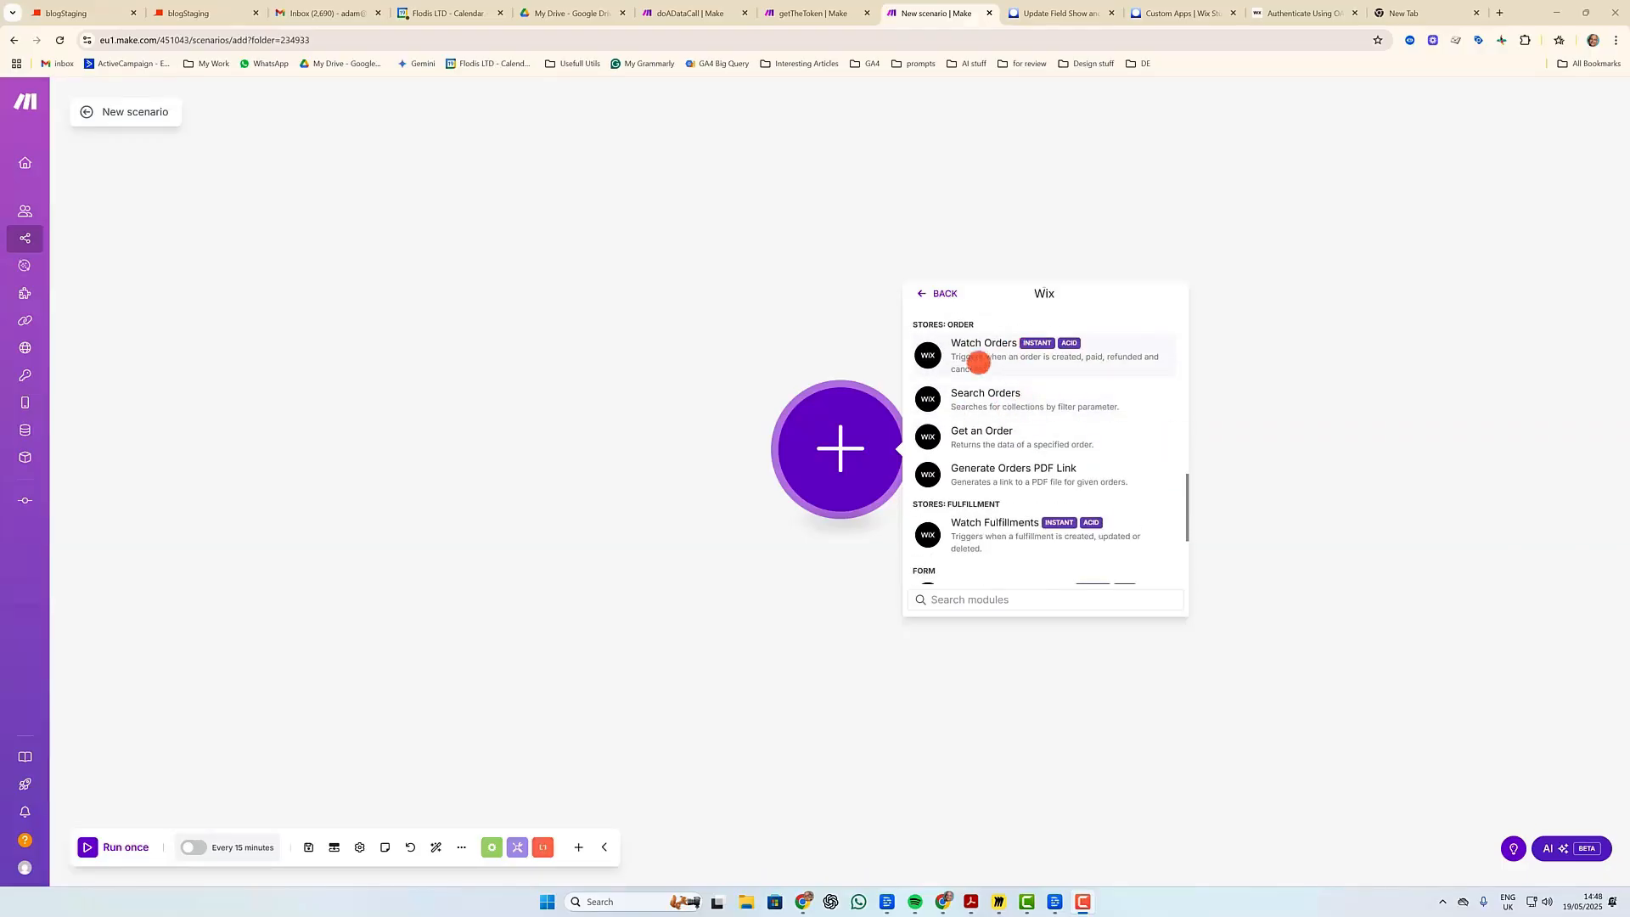
scroll(1062, 454, "down", 1)
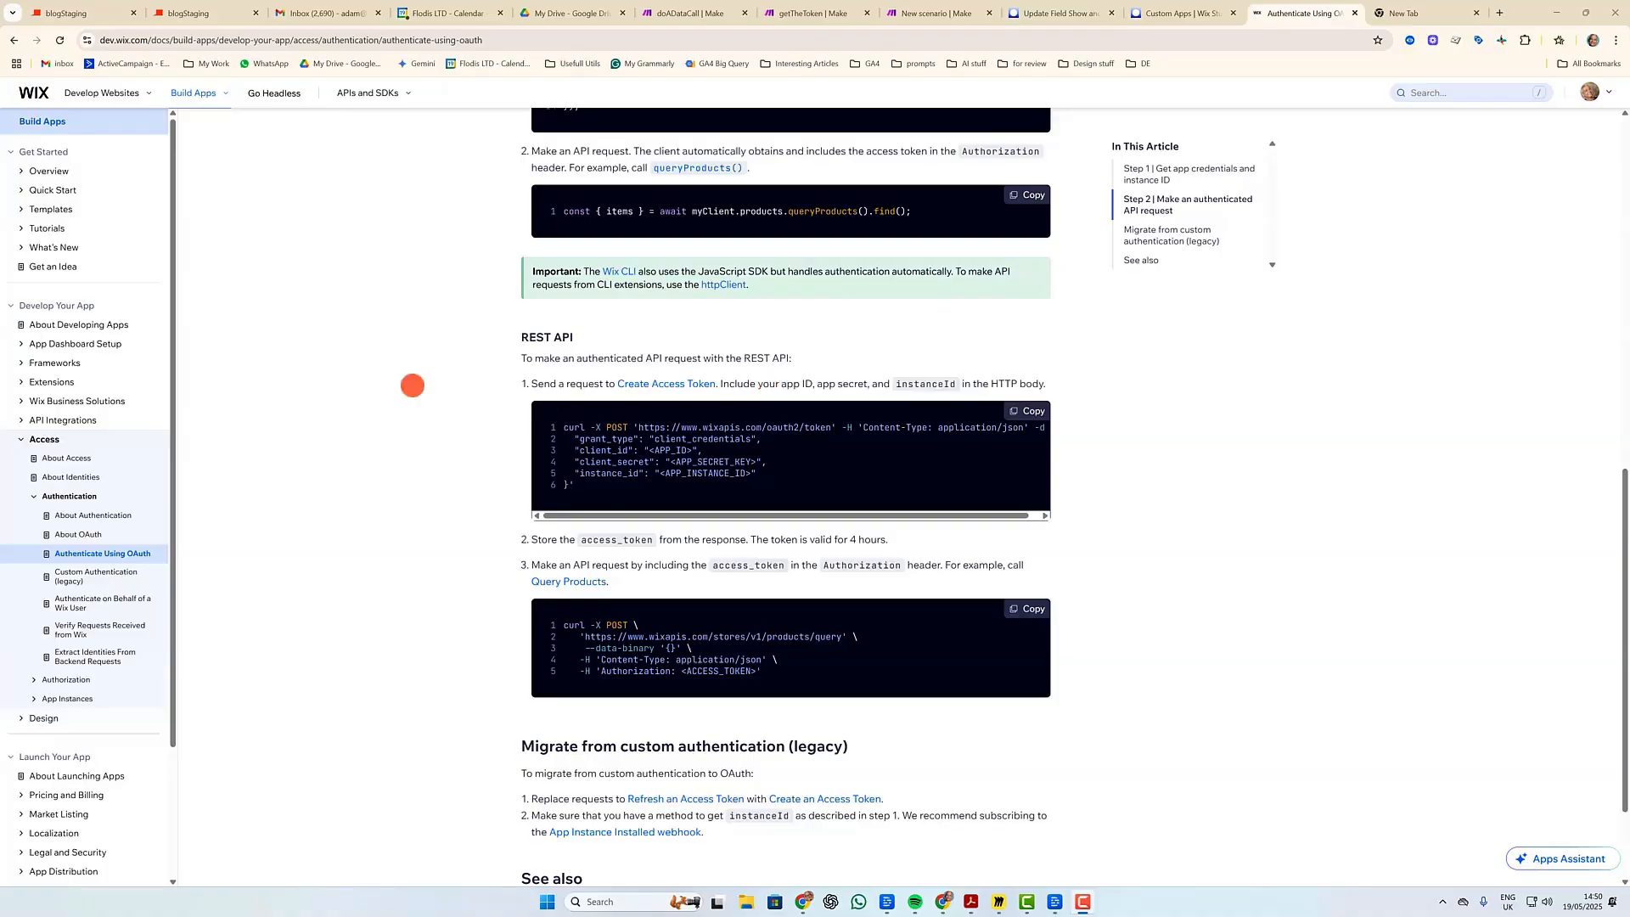
Examine the REST API access token request example in the Wix documentation on authenticating using OAuth.
scroll(365, 389, "down", 1)
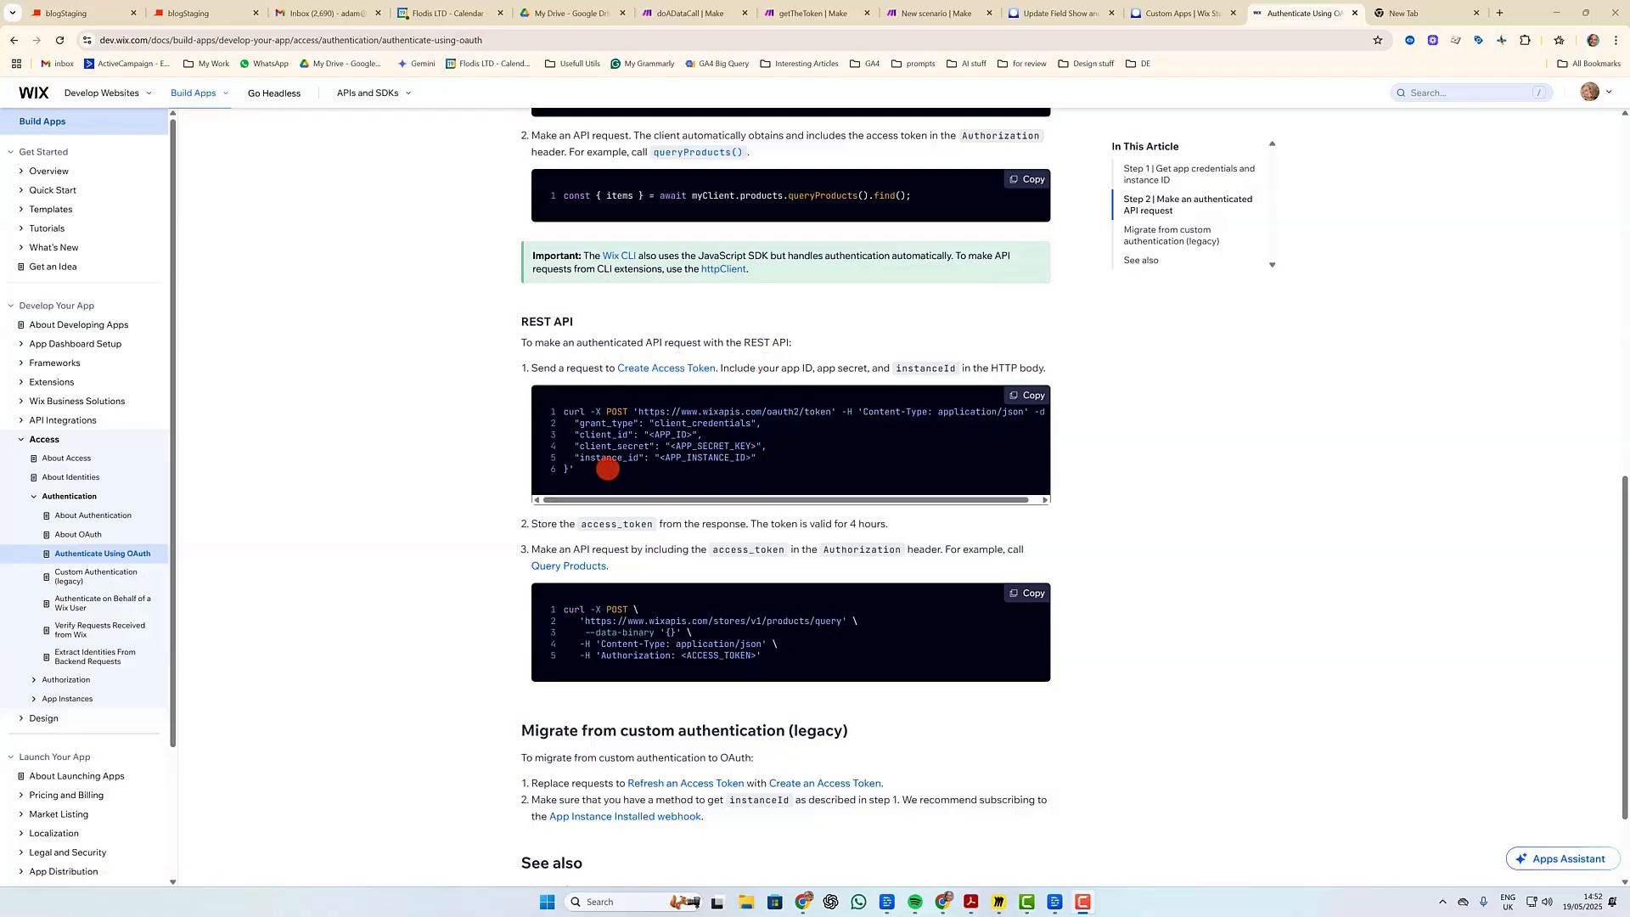
triple_click(545, 431)
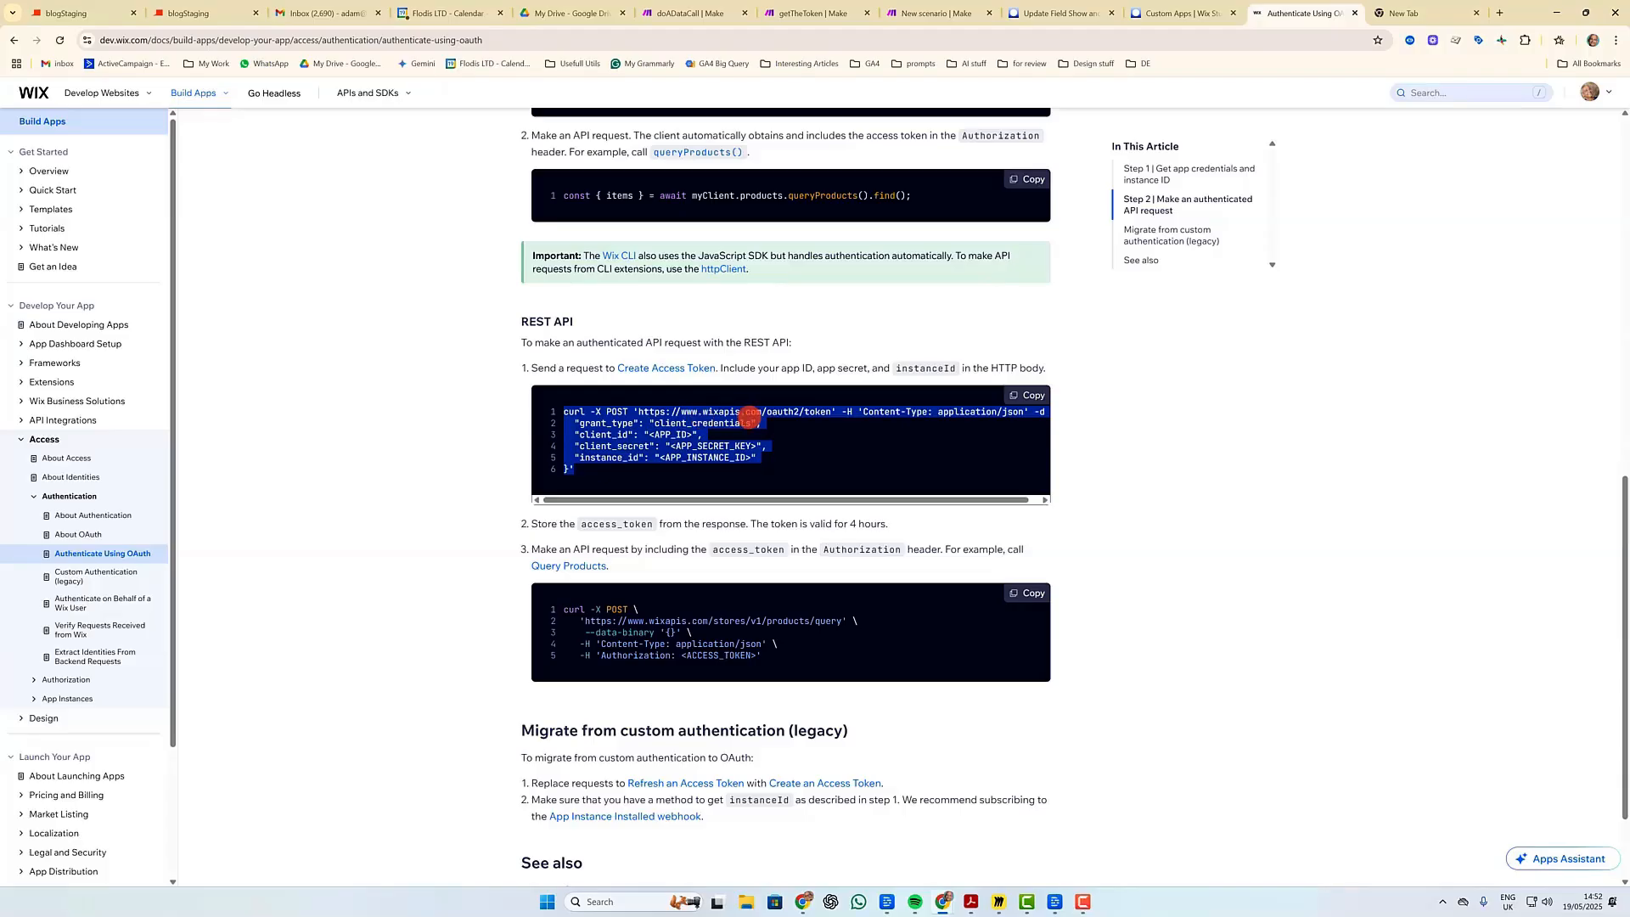
left_click(749, 416)
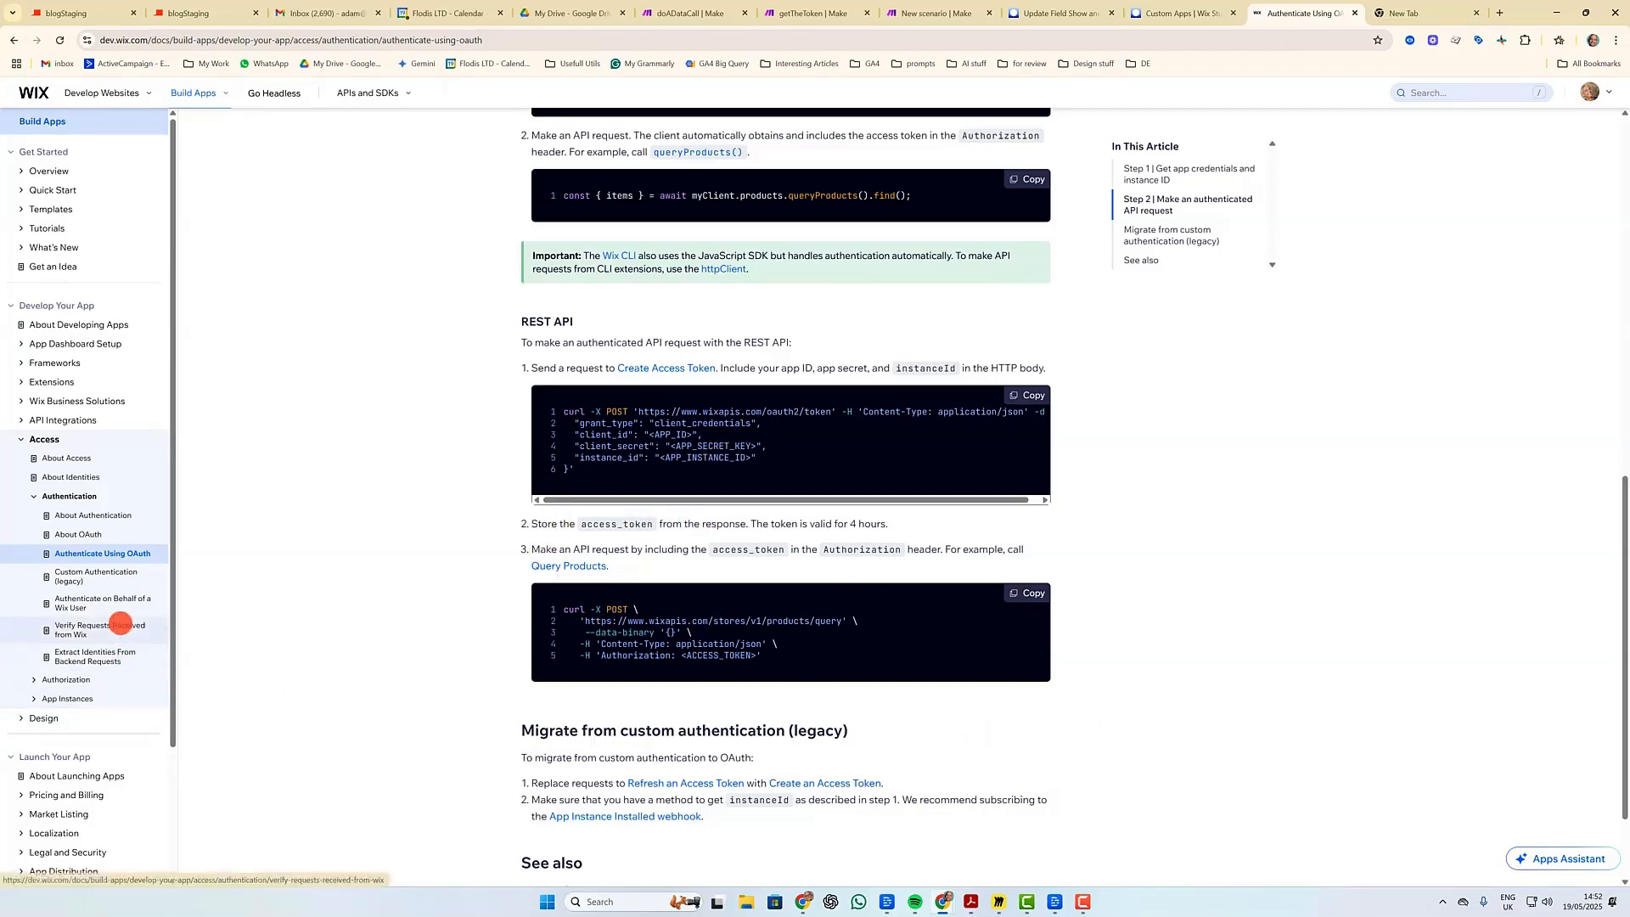
scroll(114, 622, "down", 2)
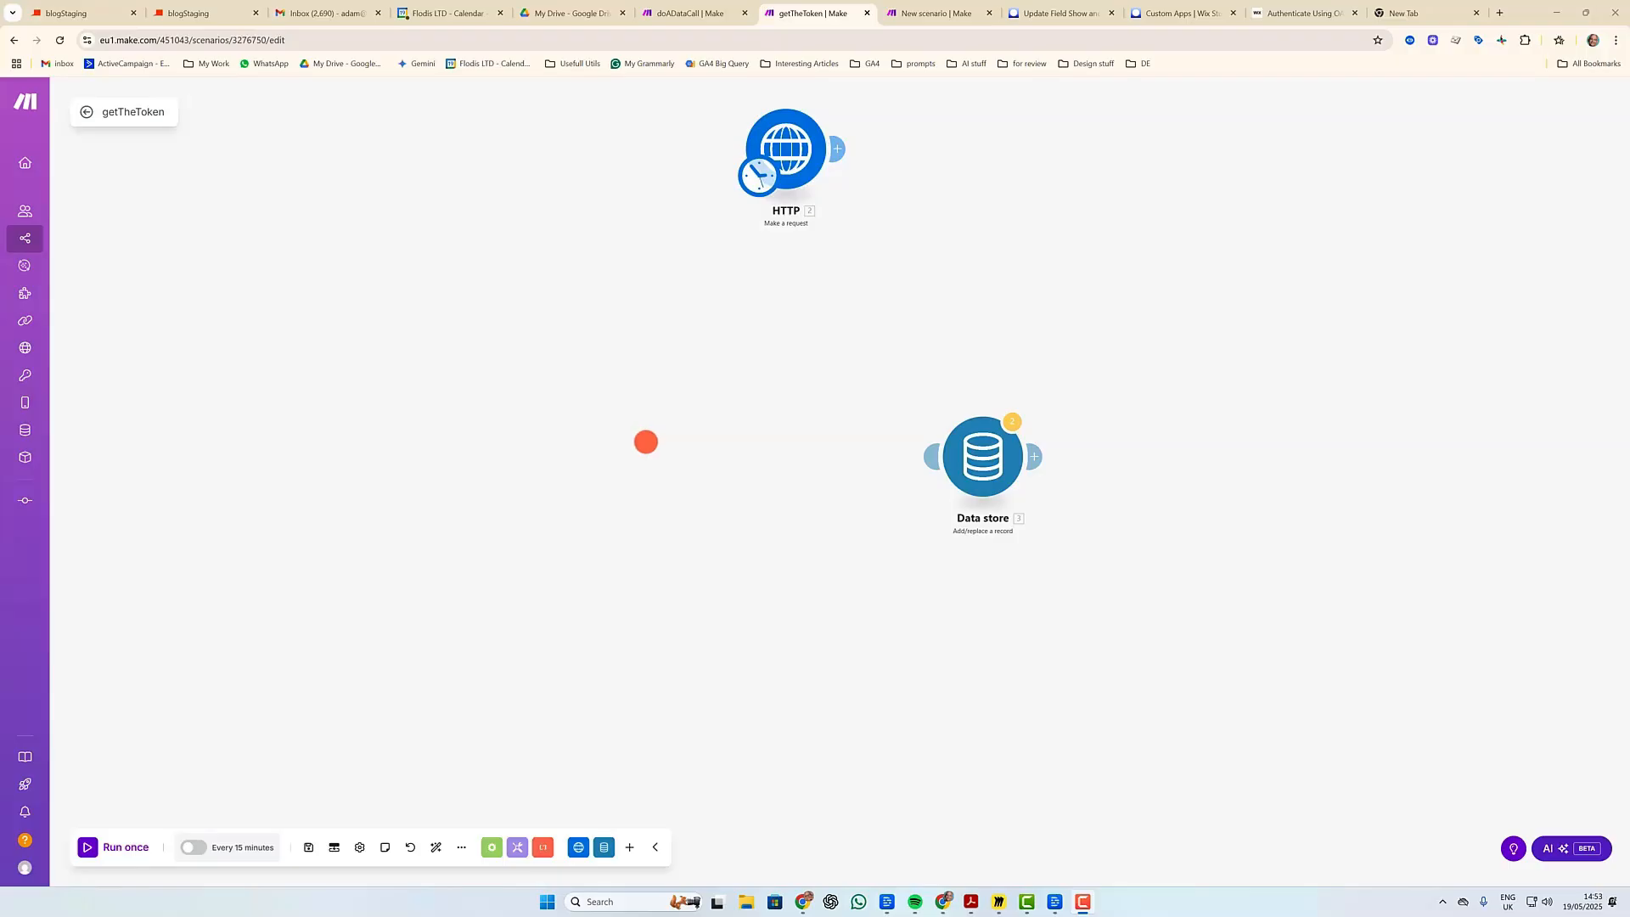
Add an HTTP "Make a request" module to the getTheToken scenario and make it the scenario's scheduled starting module.
right_click(669, 438)
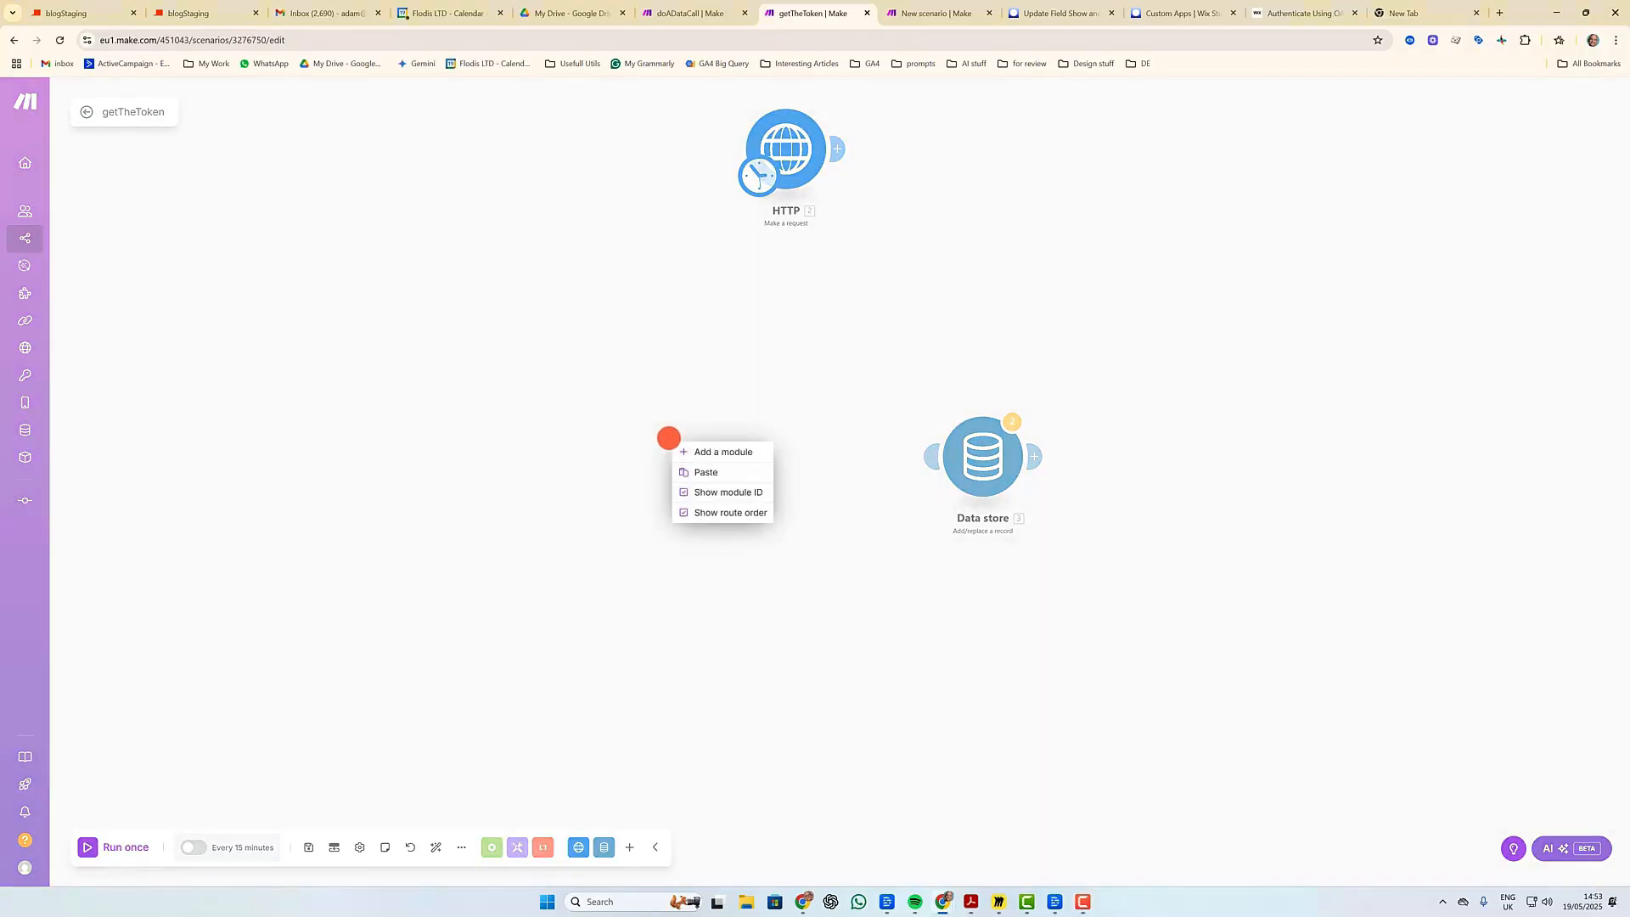
left_click(752, 452)
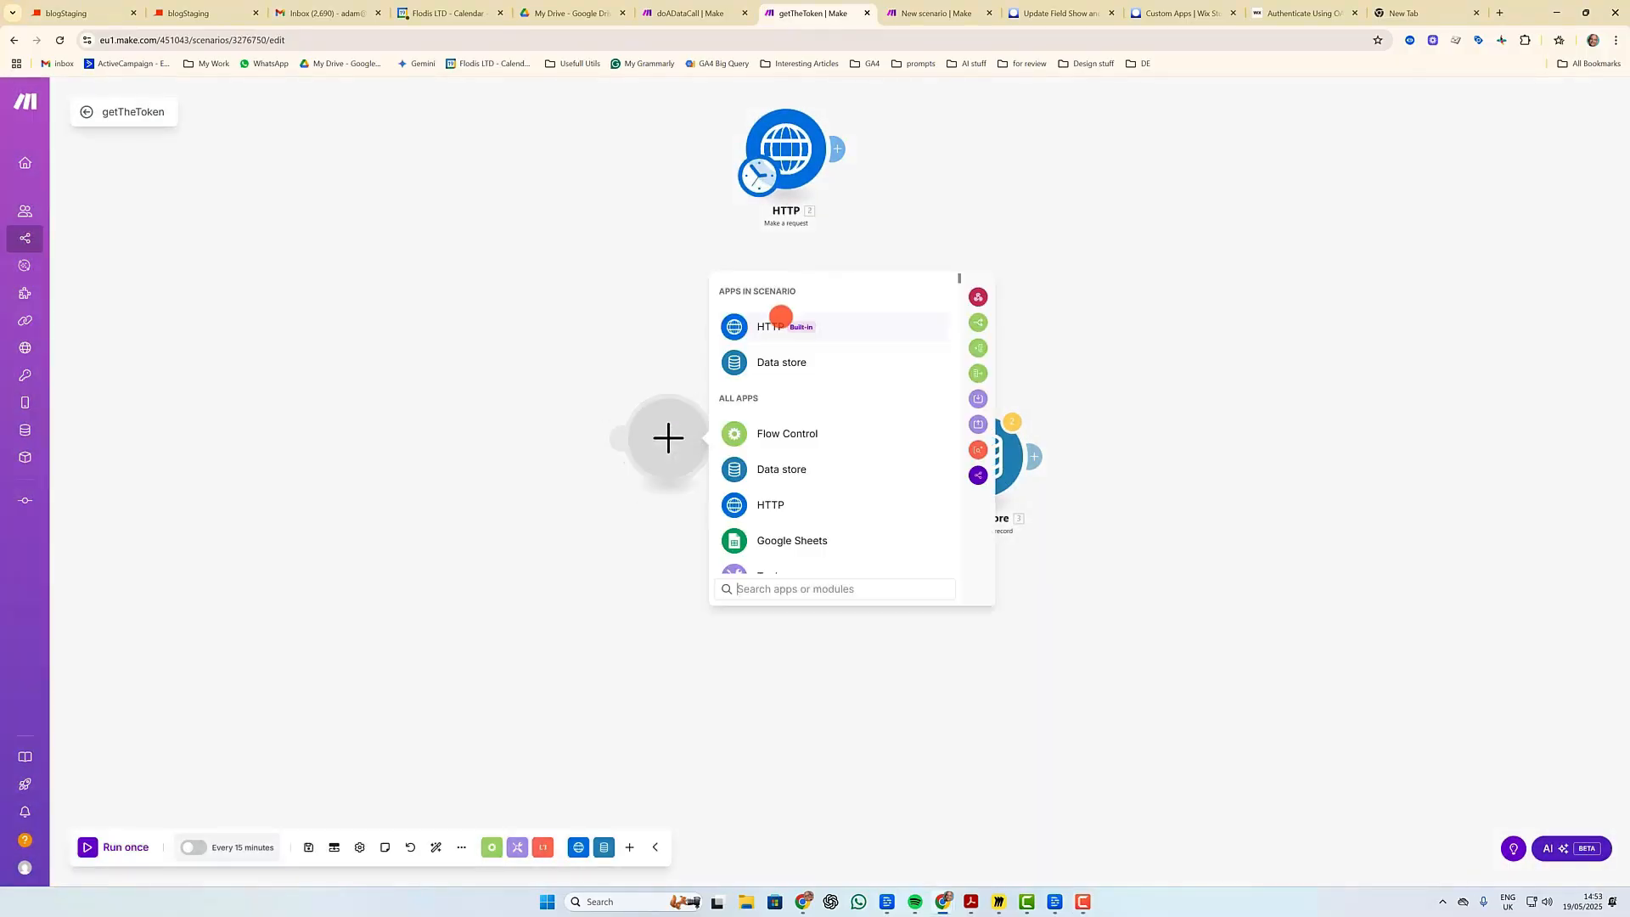
left_click(775, 322)
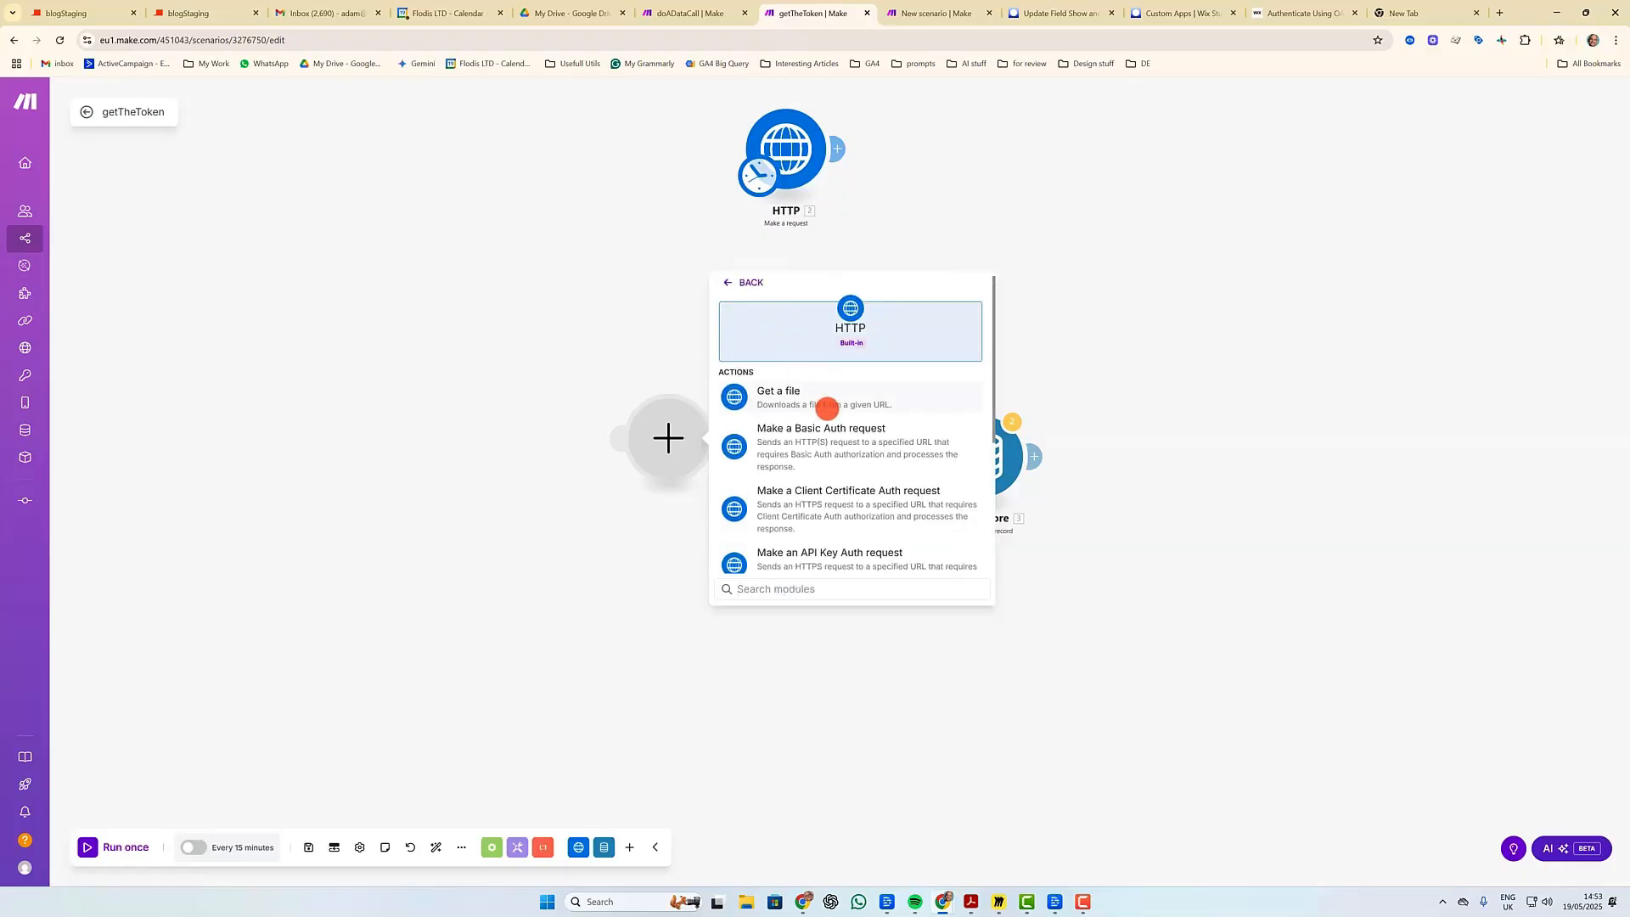
scroll(828, 409, "down", 1)
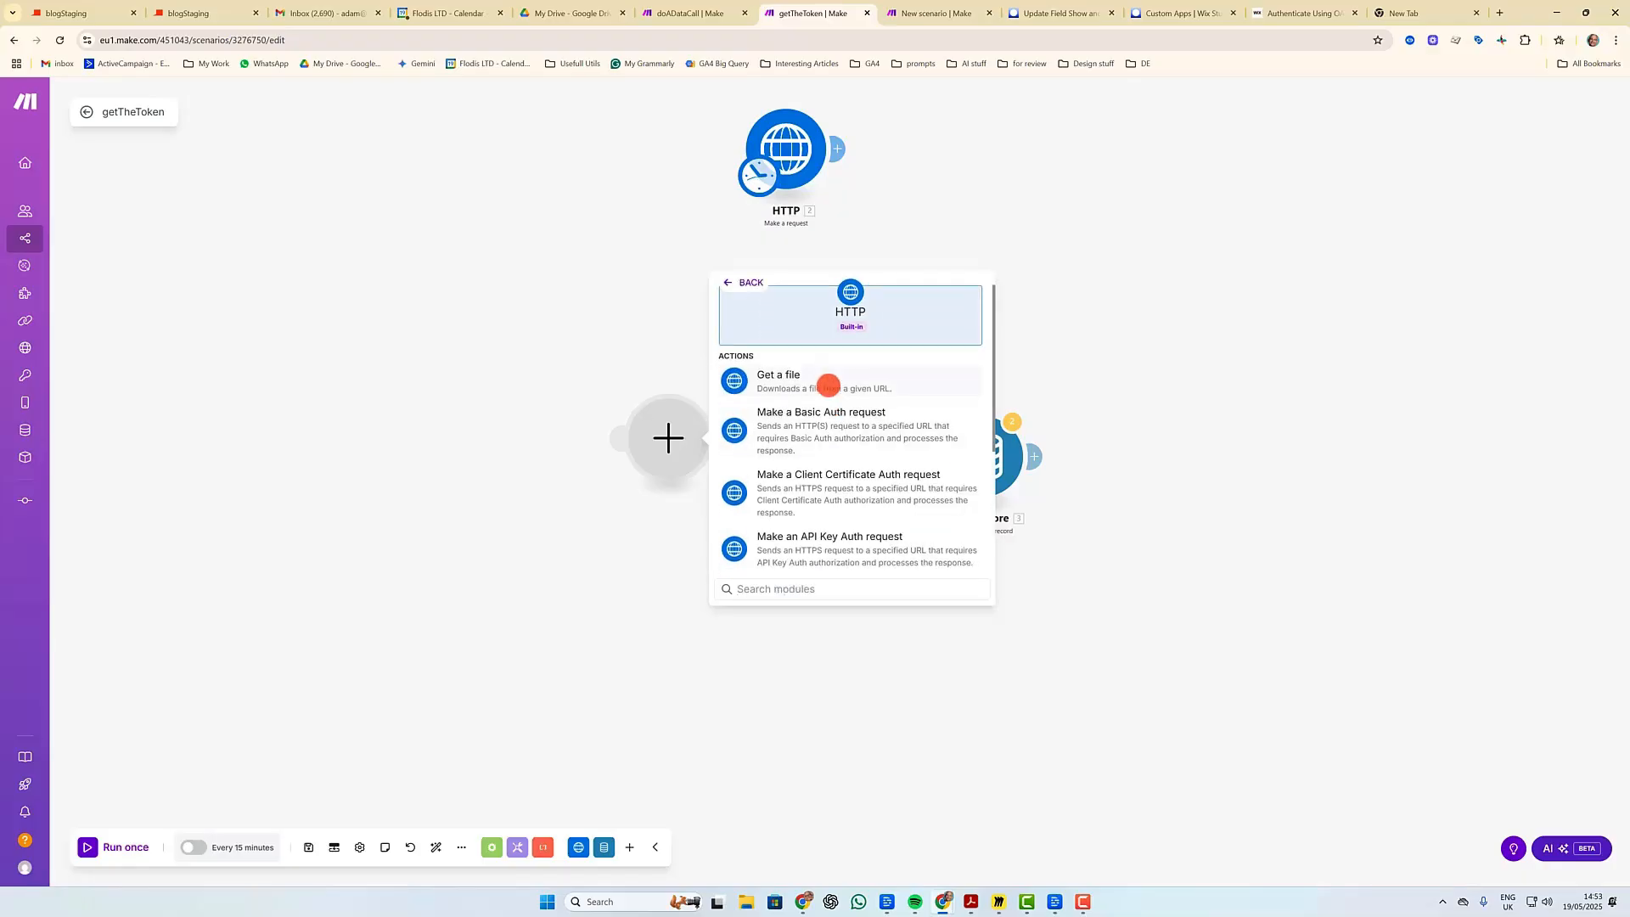
scroll(828, 386, "down", 2)
scroll(829, 387, "down", 3)
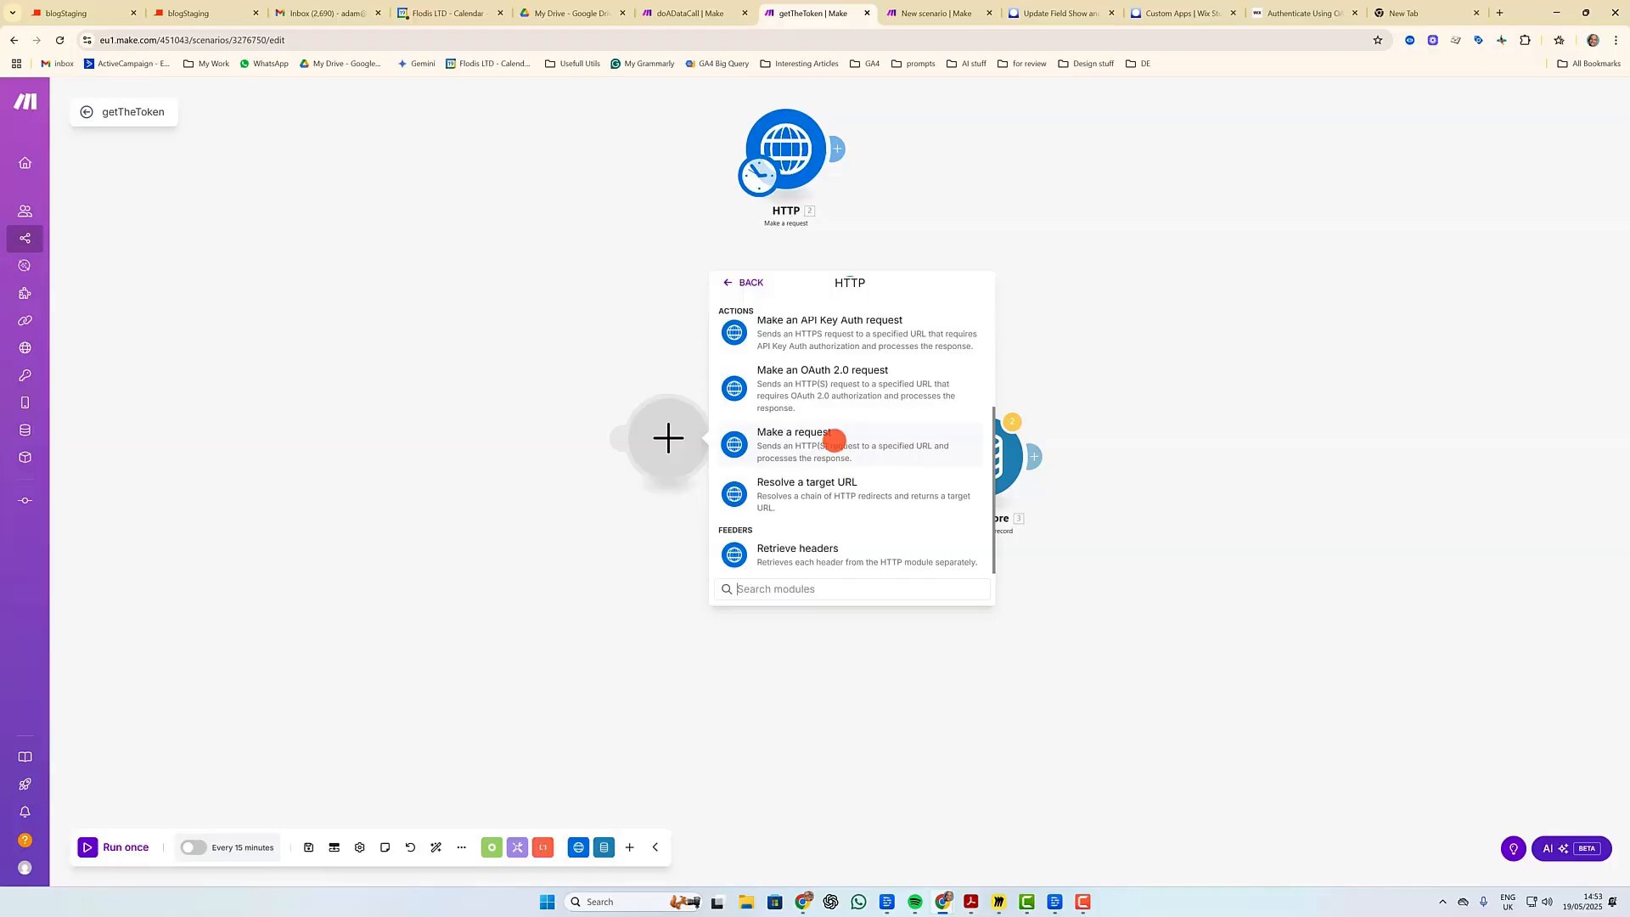
scroll(830, 442, "up", 3)
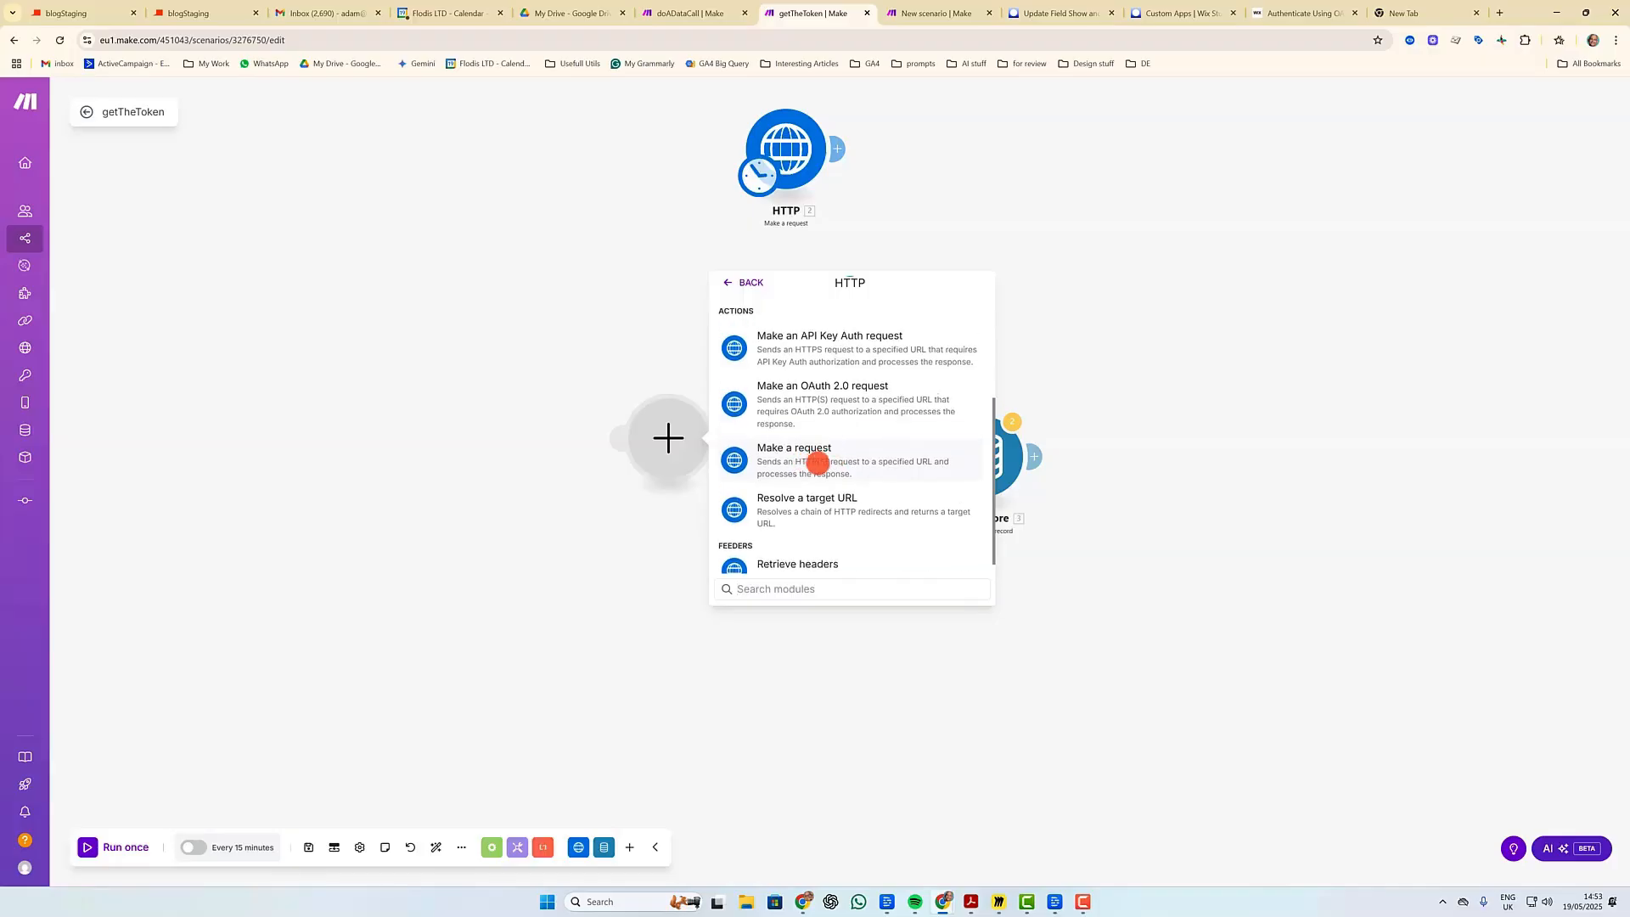
scroll(815, 445, "up", 2)
scroll(832, 310, "up", 2)
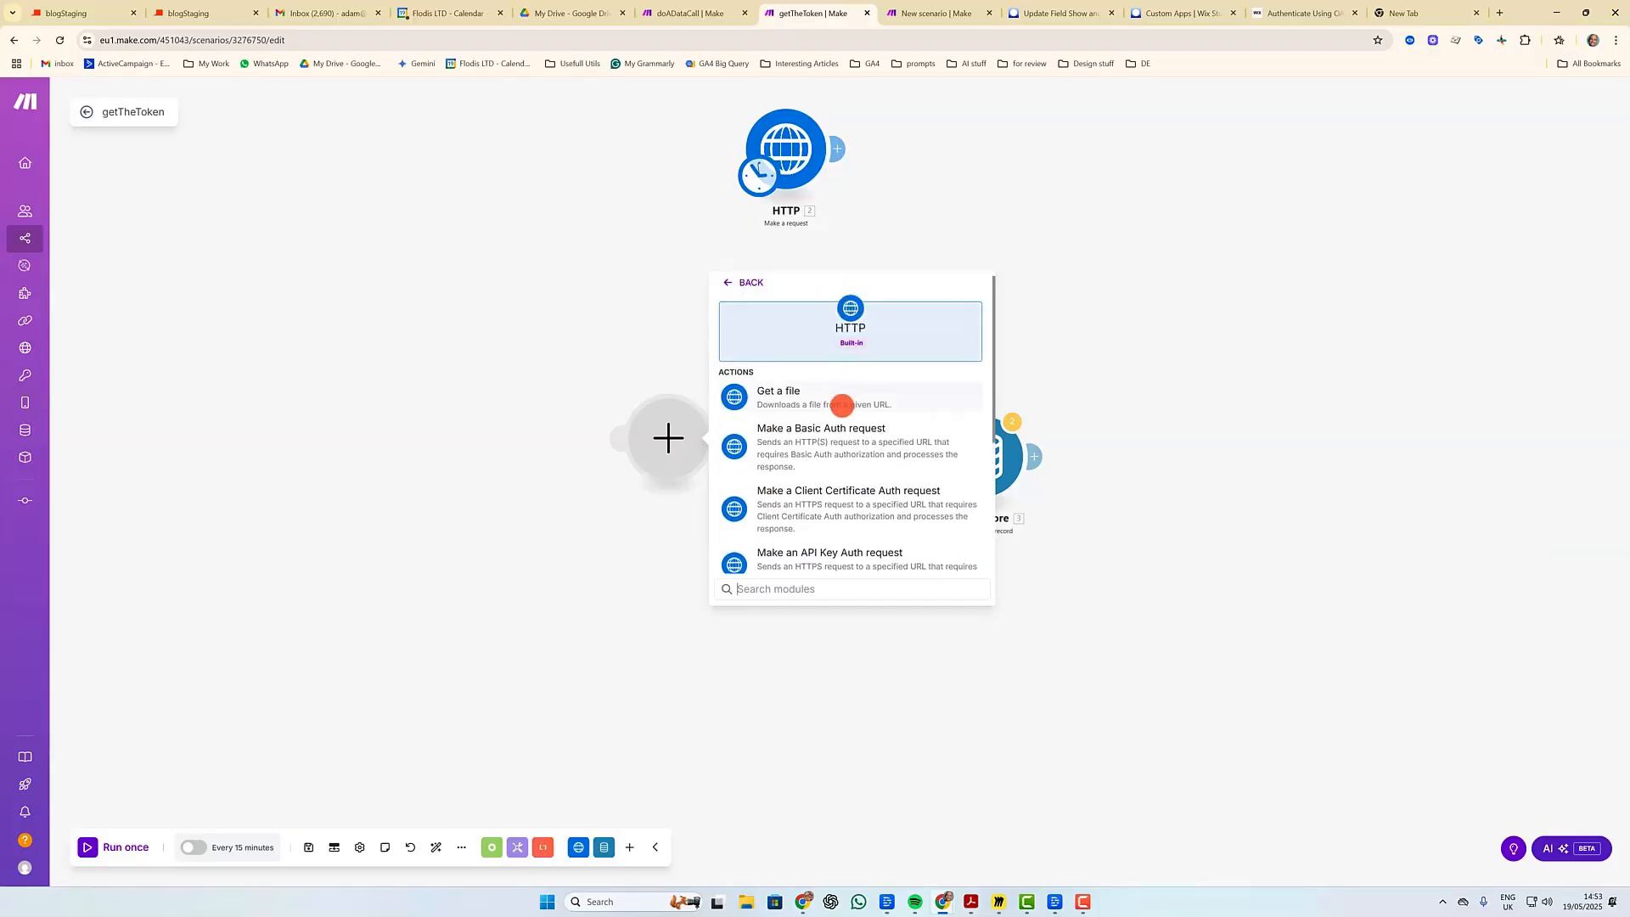
scroll(842, 406, "down", 1)
scroll(832, 345, "down", 1)
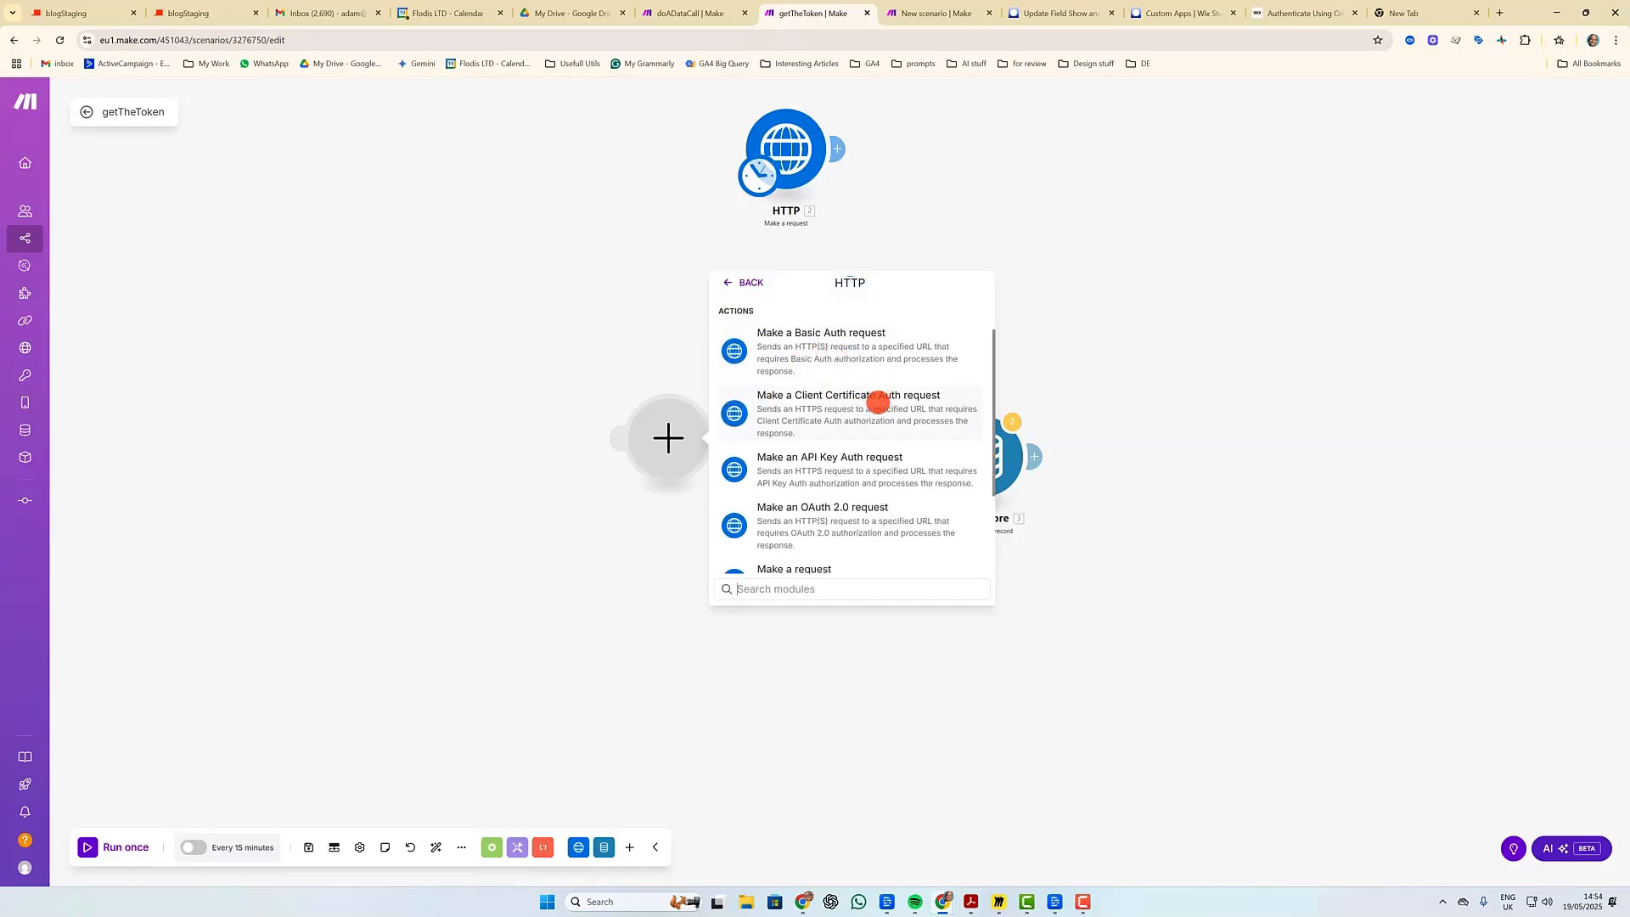
scroll(890, 444, "down", 2)
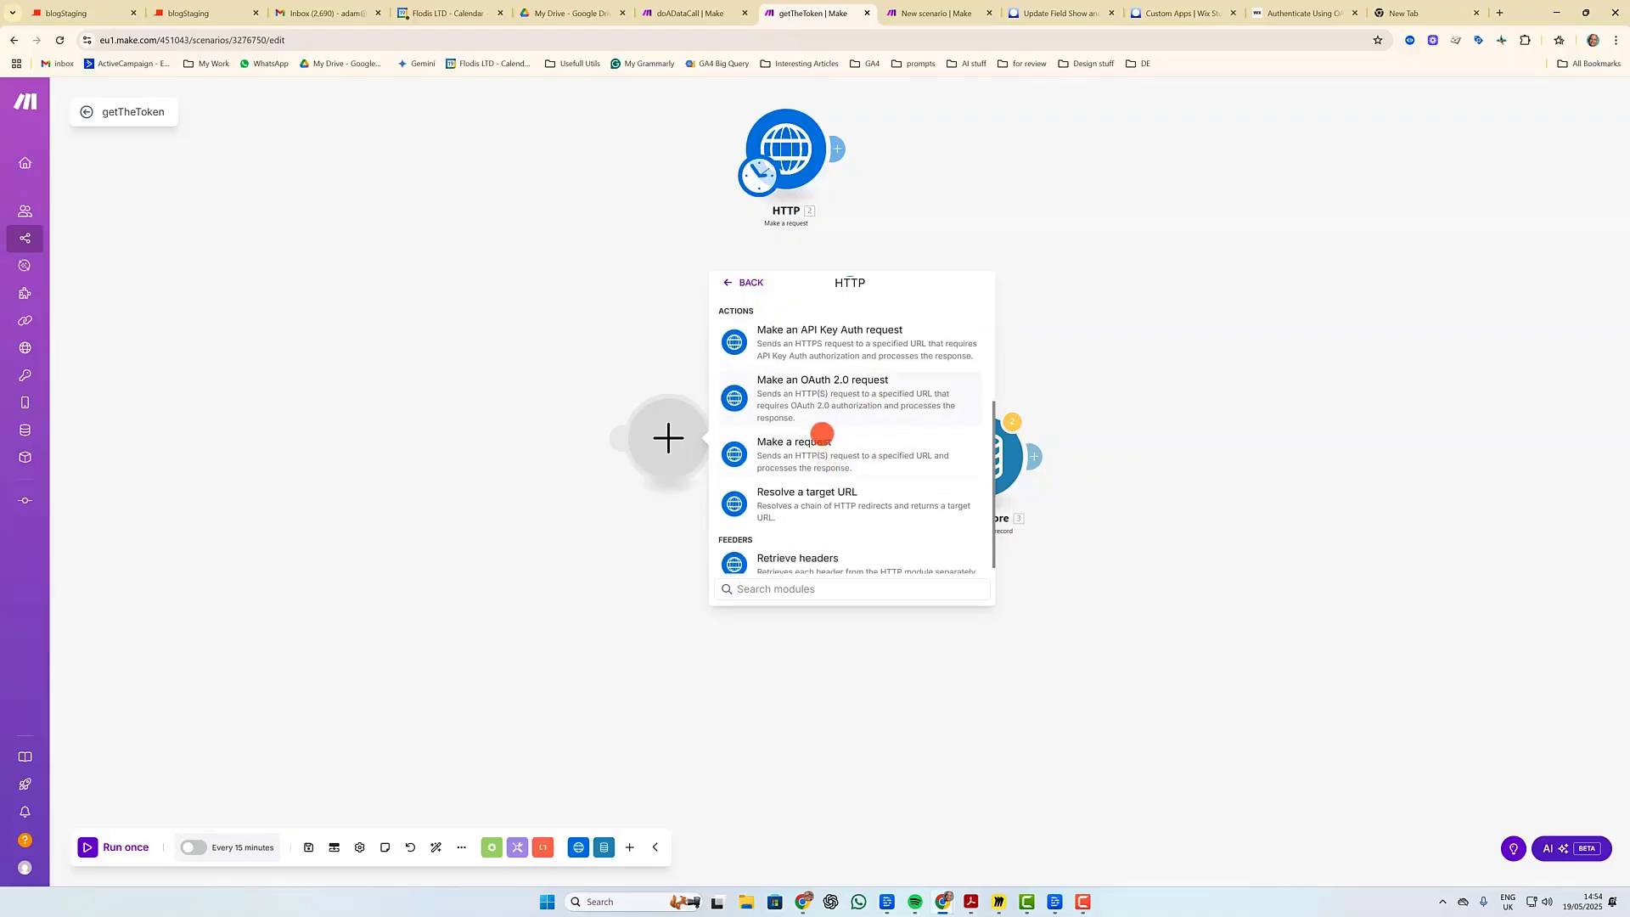
left_click(815, 452)
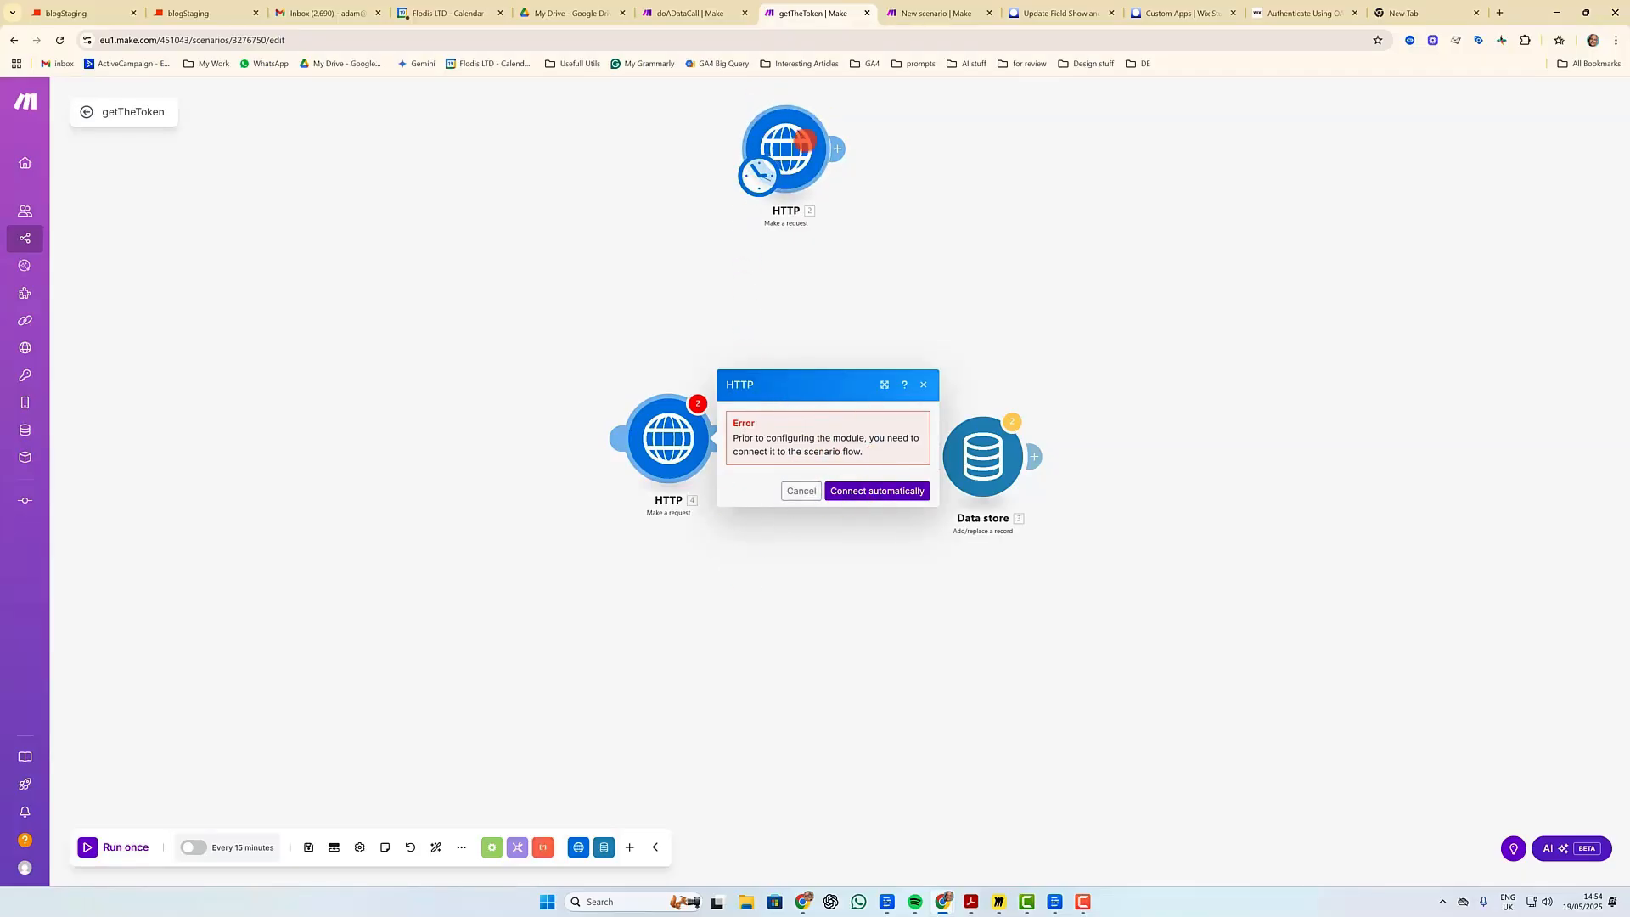
left_click_drag(786, 178, 629, 459)
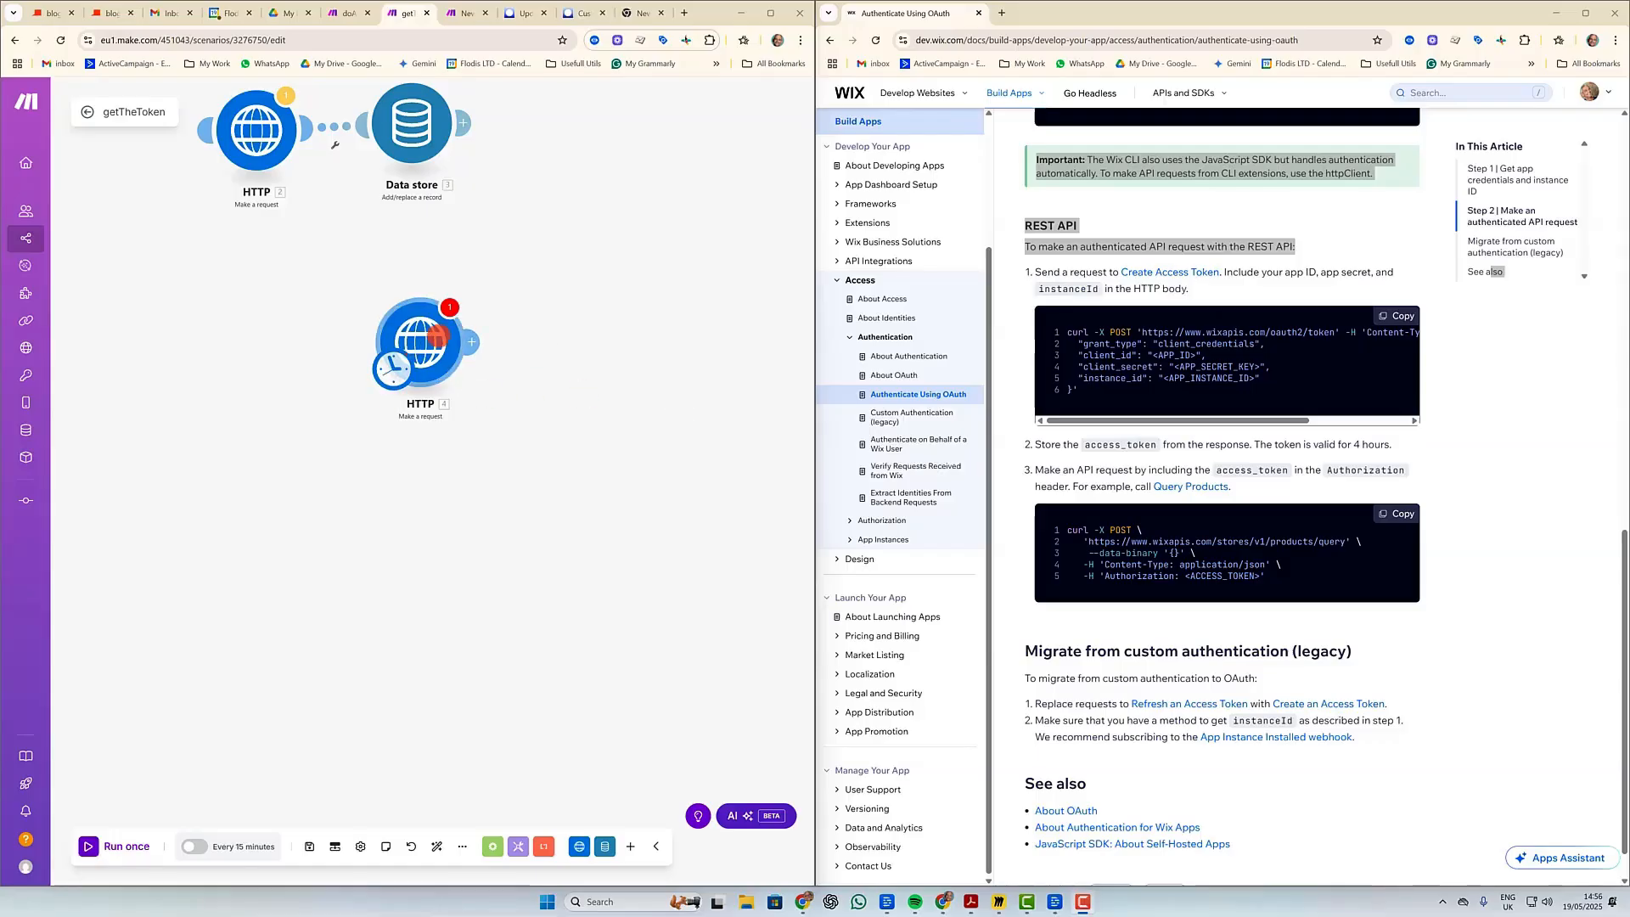
Open the new HTTP module's settings and set the request method to POST, following the Wix token request example.
left_click(419, 342)
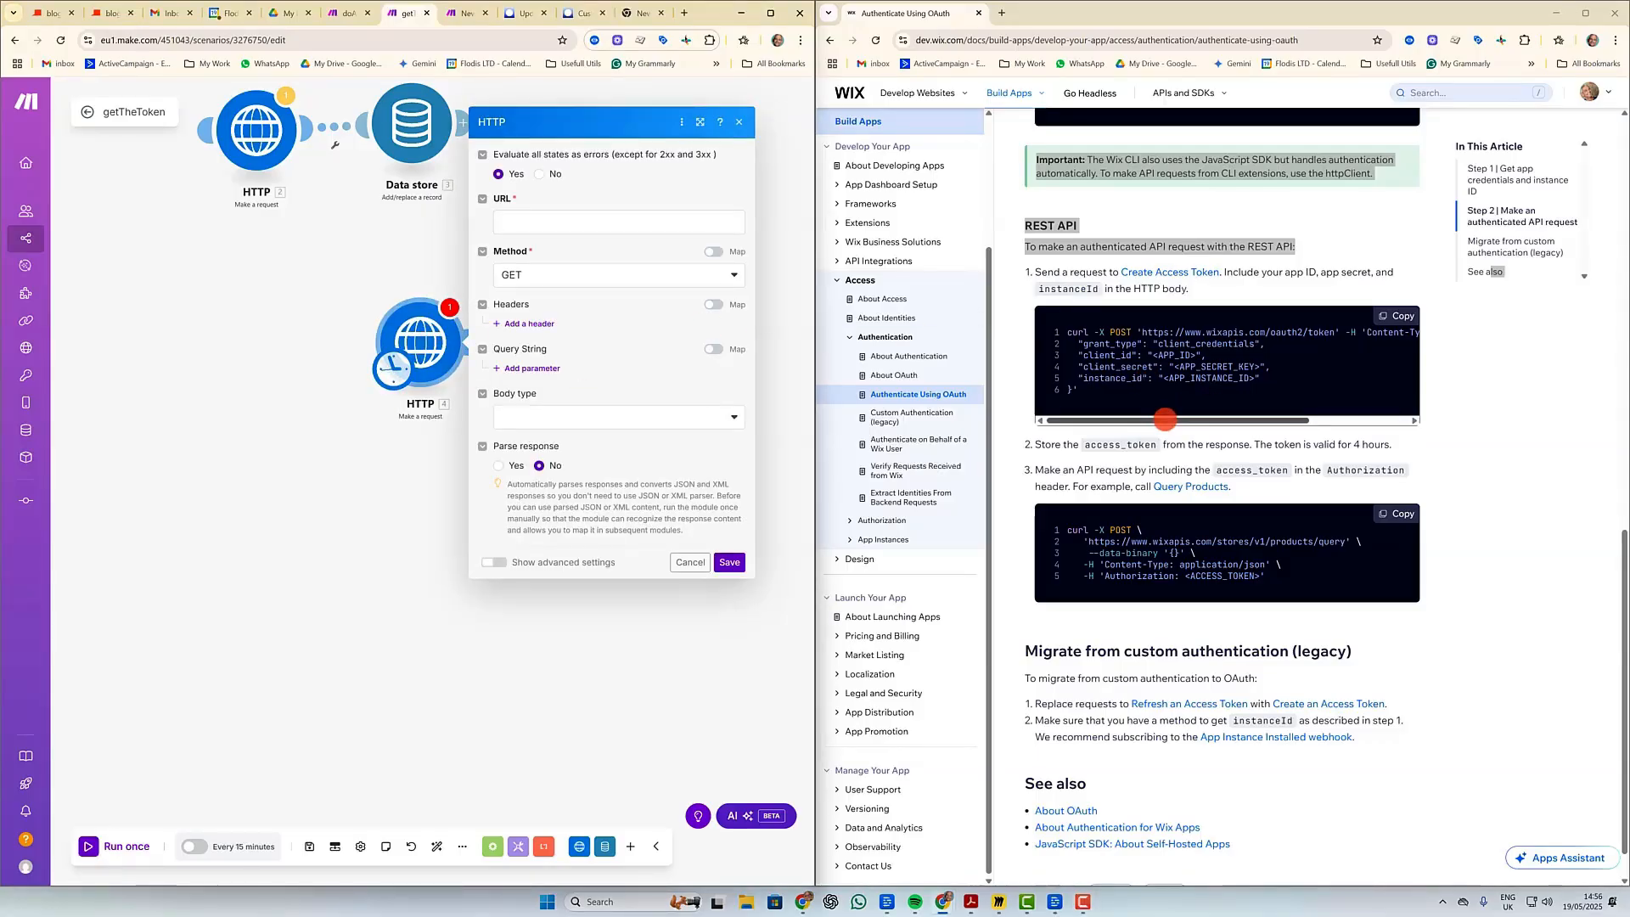
left_click_drag(1164, 420, 1275, 431)
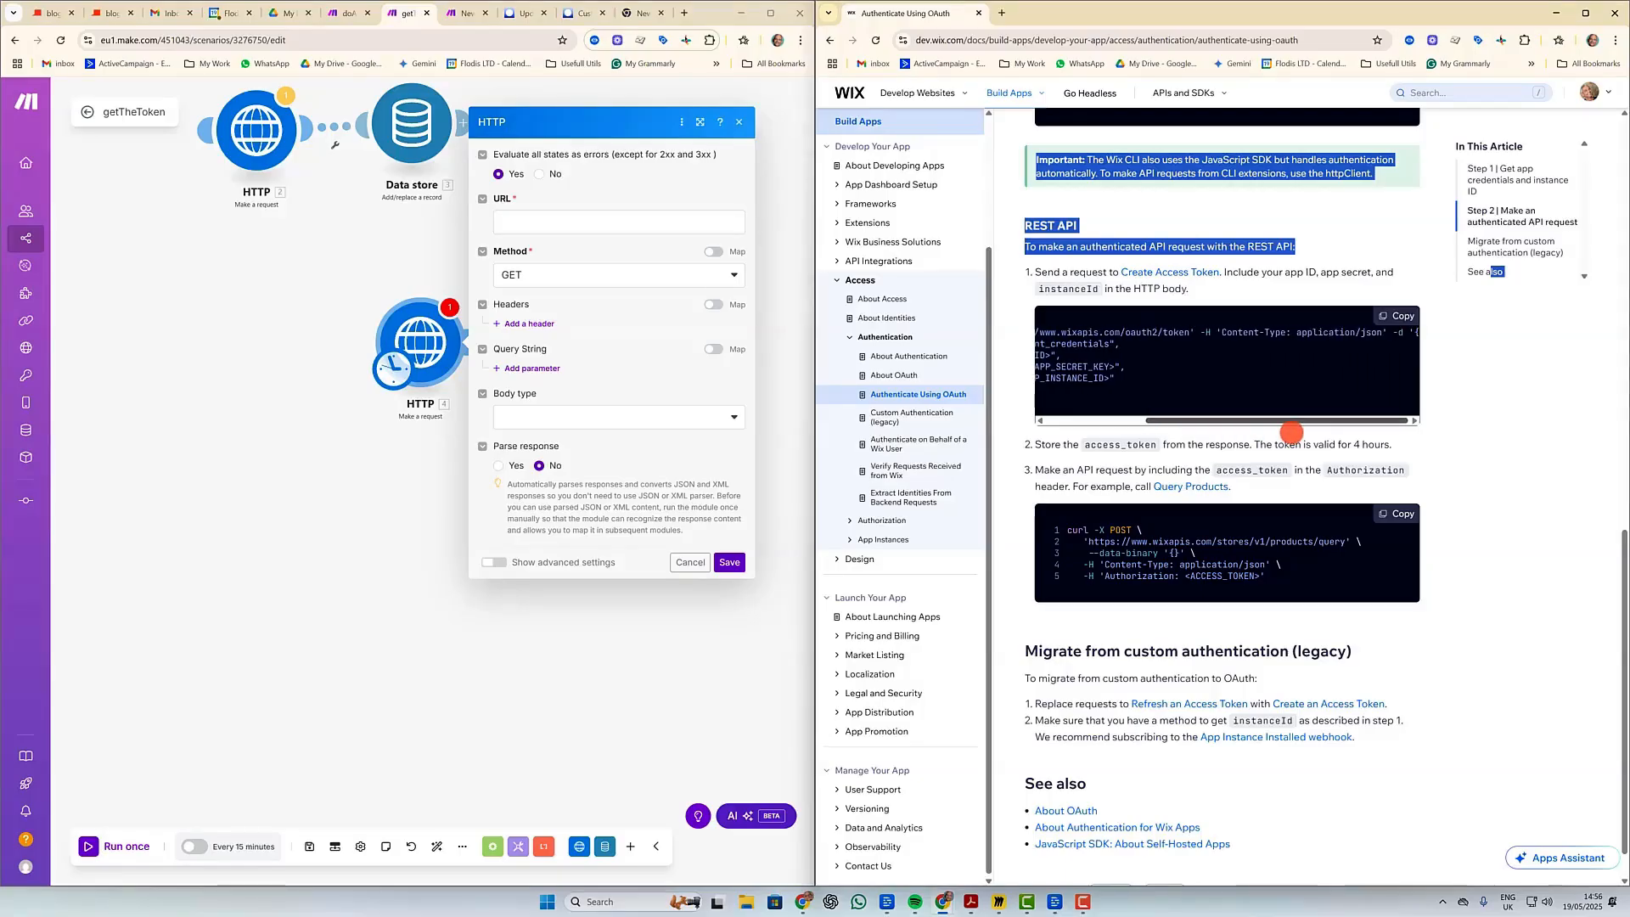
left_click_drag(1291, 433, 1141, 443)
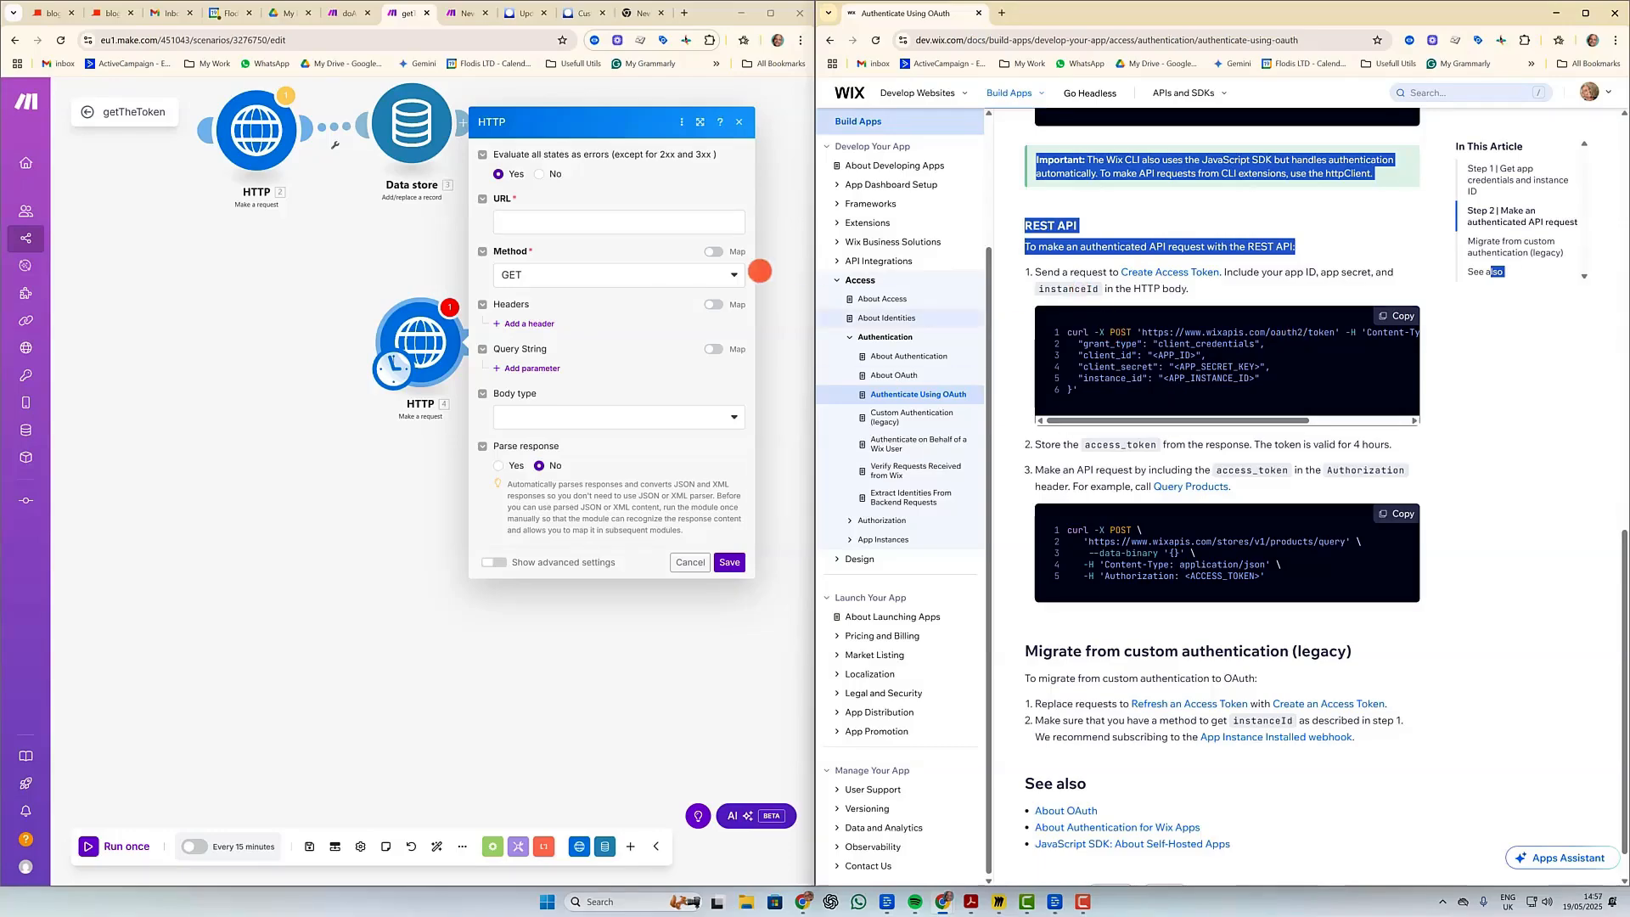
left_click(728, 280)
left_click(679, 345)
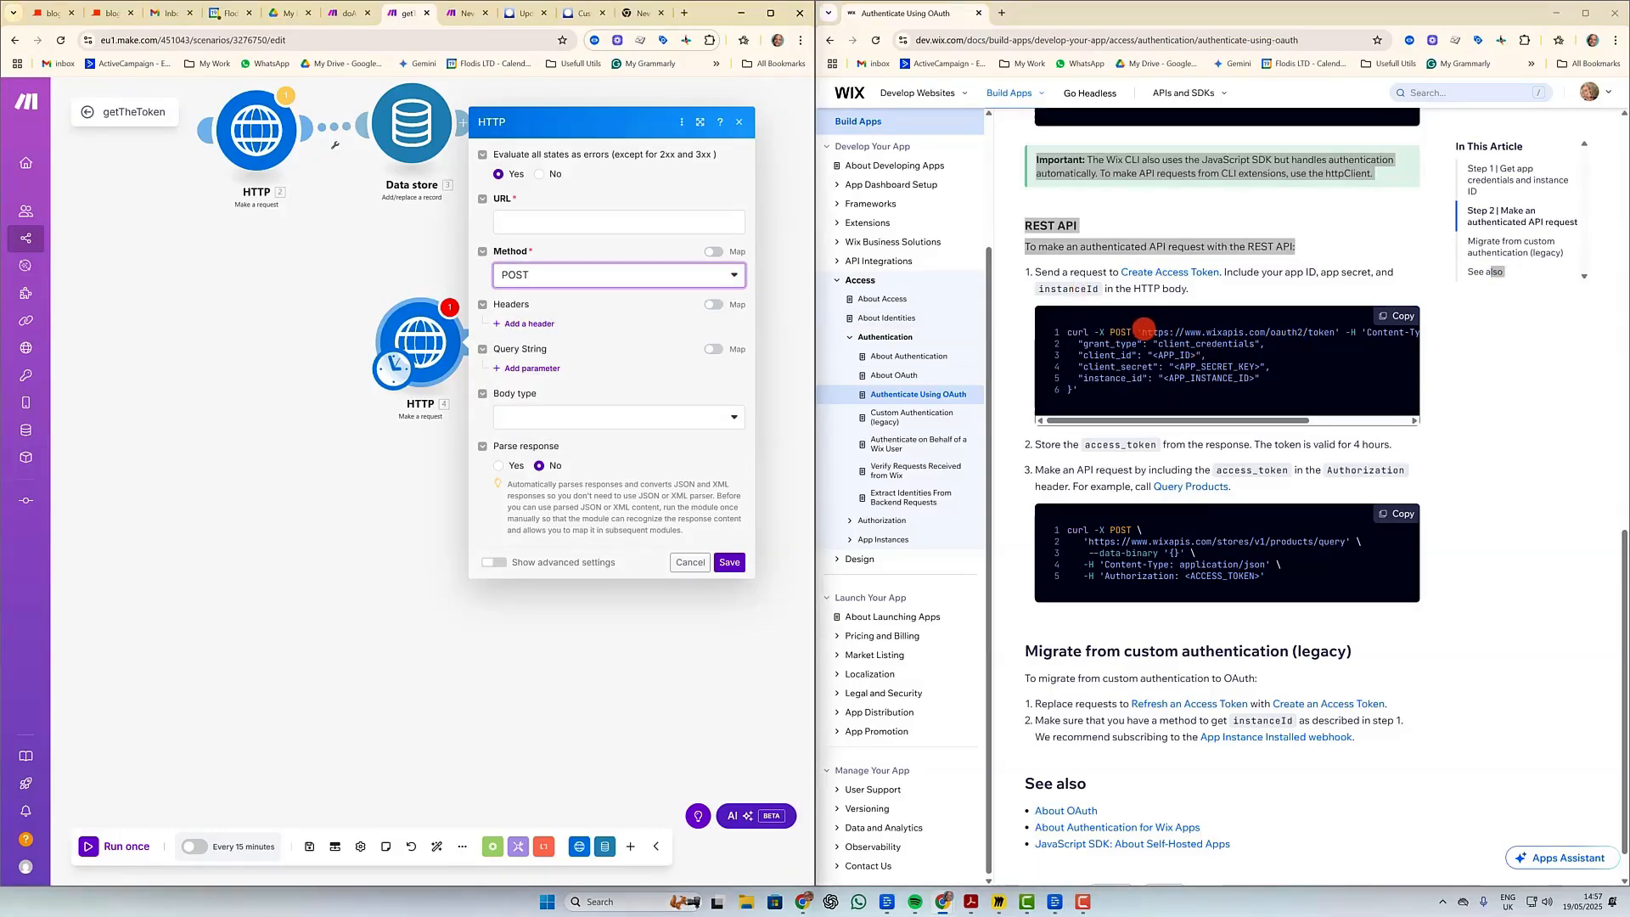
left_click_drag(1142, 332, 1334, 332)
key("ctrl+c")
left_click(553, 220)
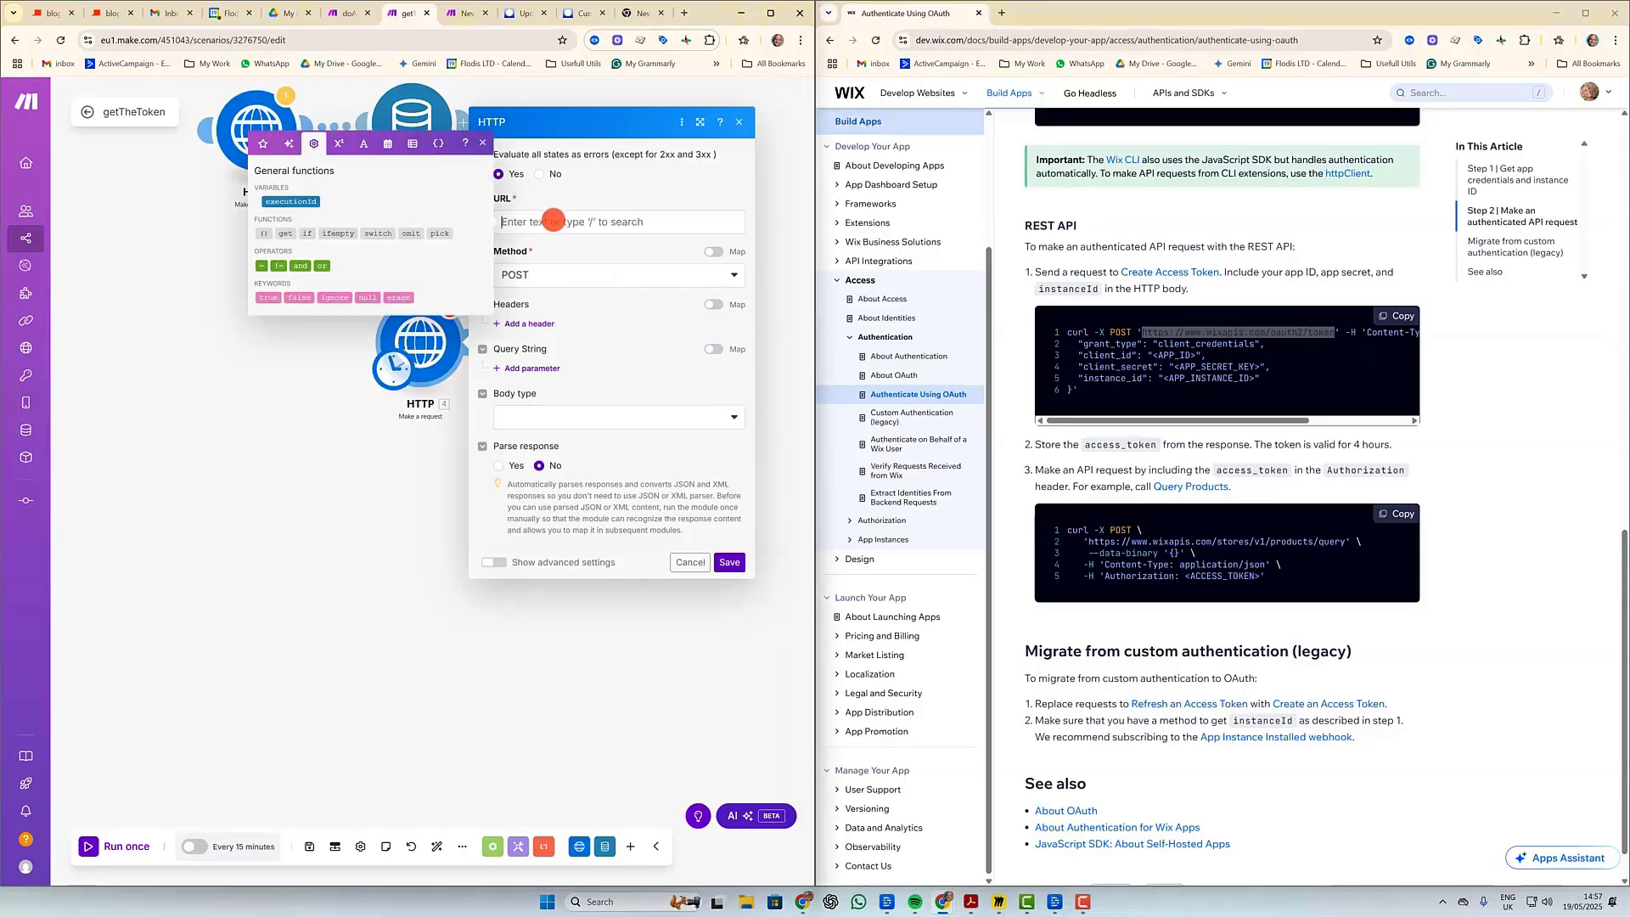
key("ctrl+v")
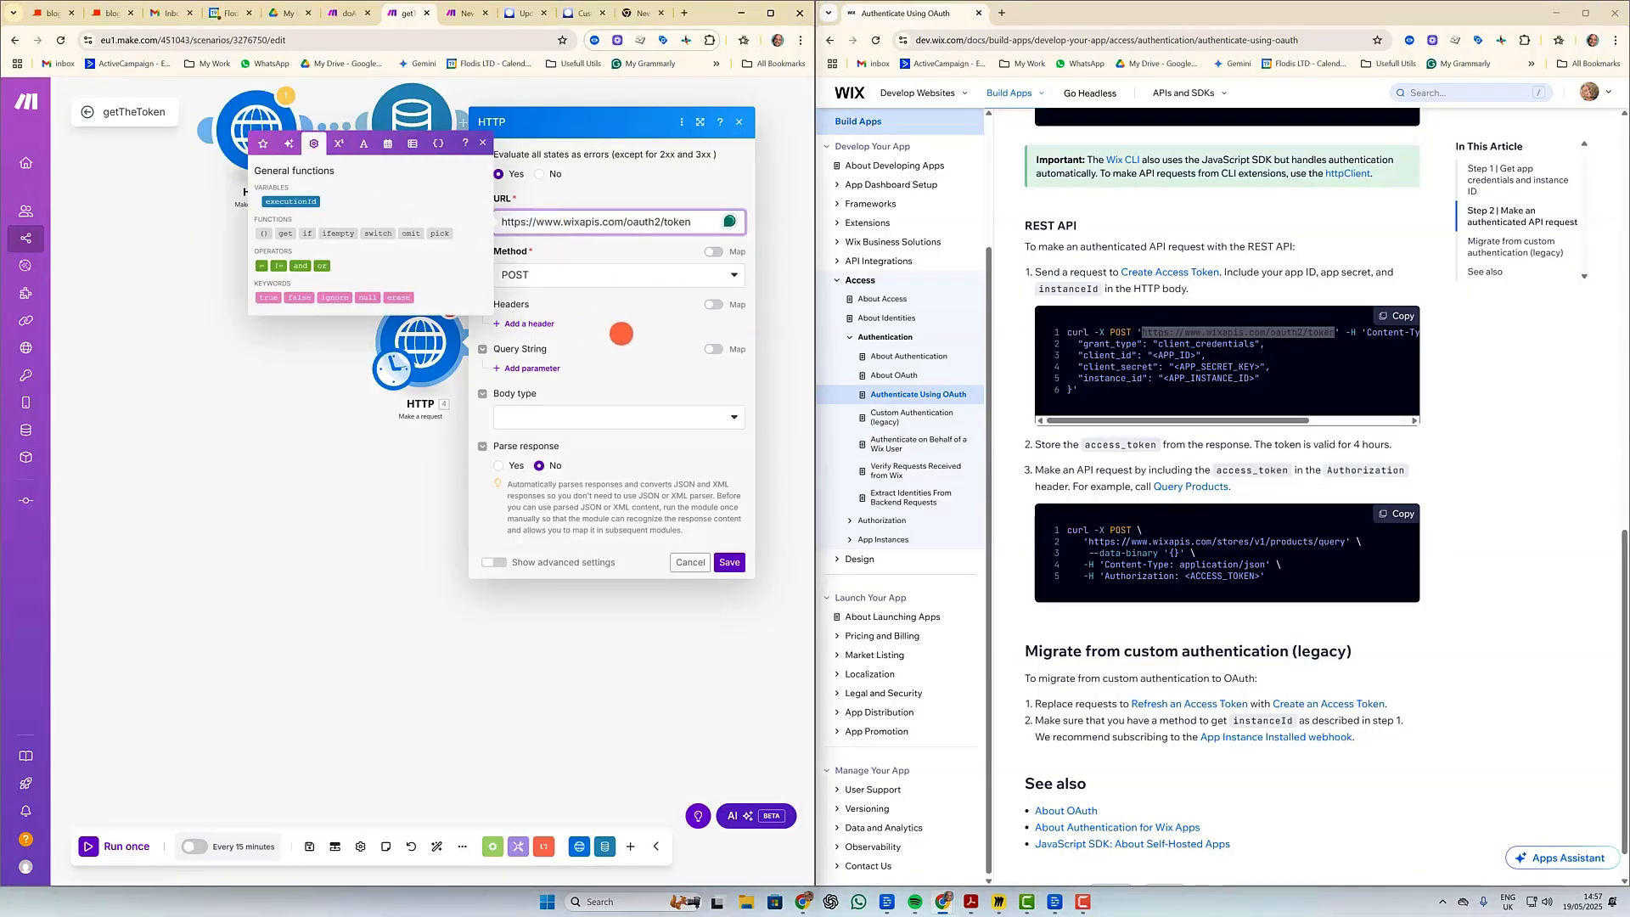
left_click(622, 333)
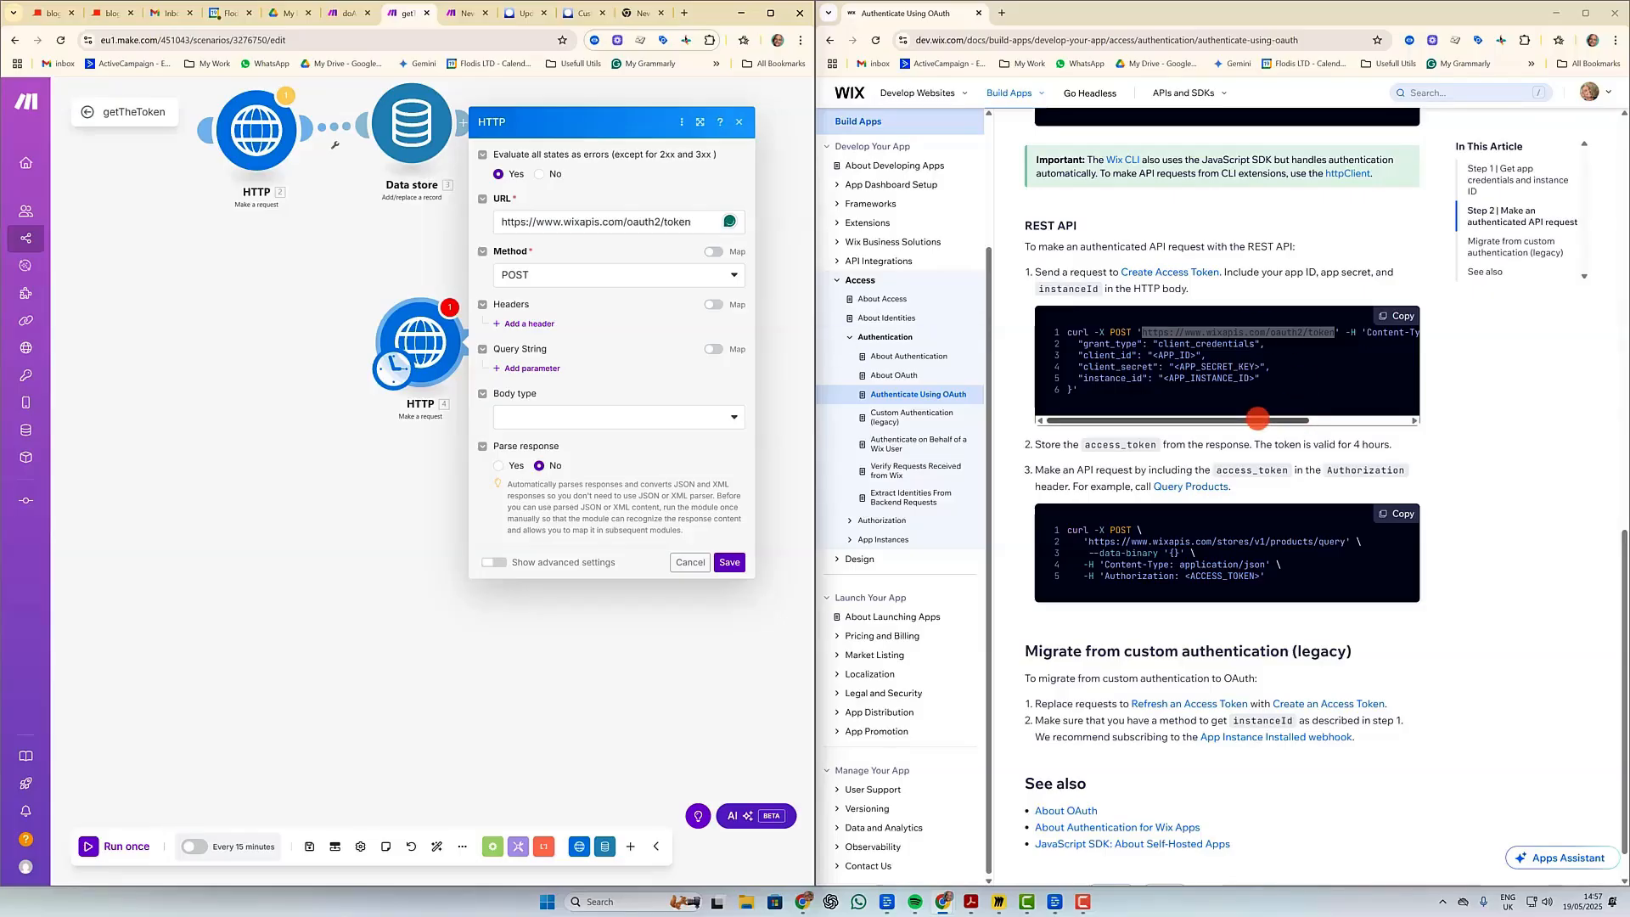
Add a request header named Content-Type with the value application/json, copied from the Wix example.
left_click_drag(1257, 418, 1365, 431)
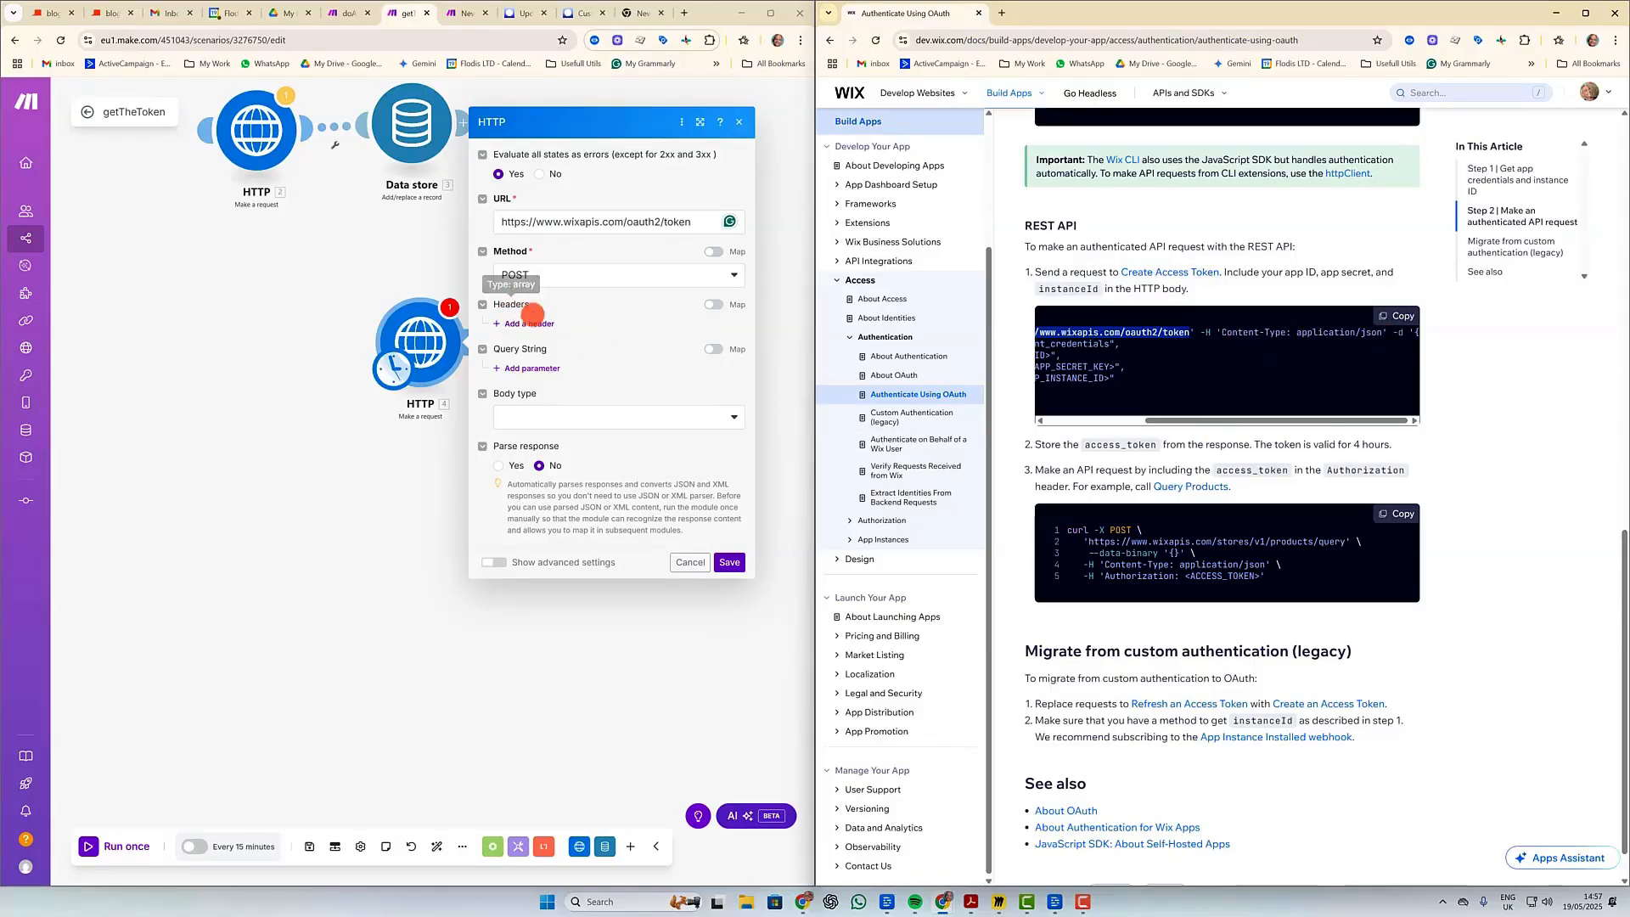
left_click(535, 324)
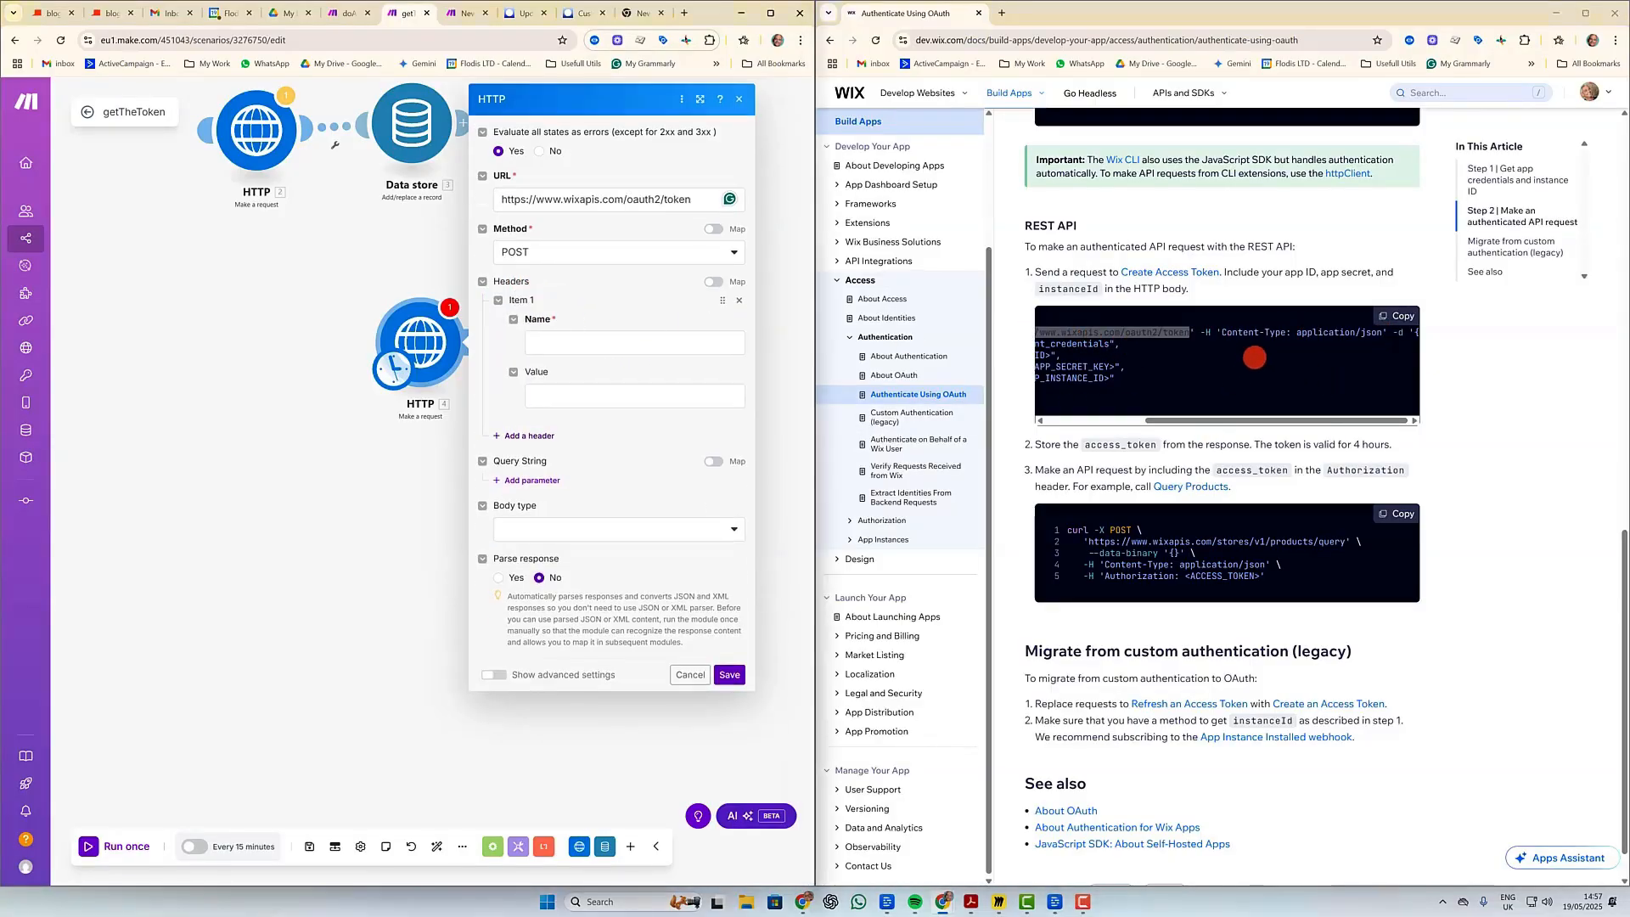
left_click(1221, 331)
left_click_drag(1220, 332, 1287, 332)
key("ctrl+c")
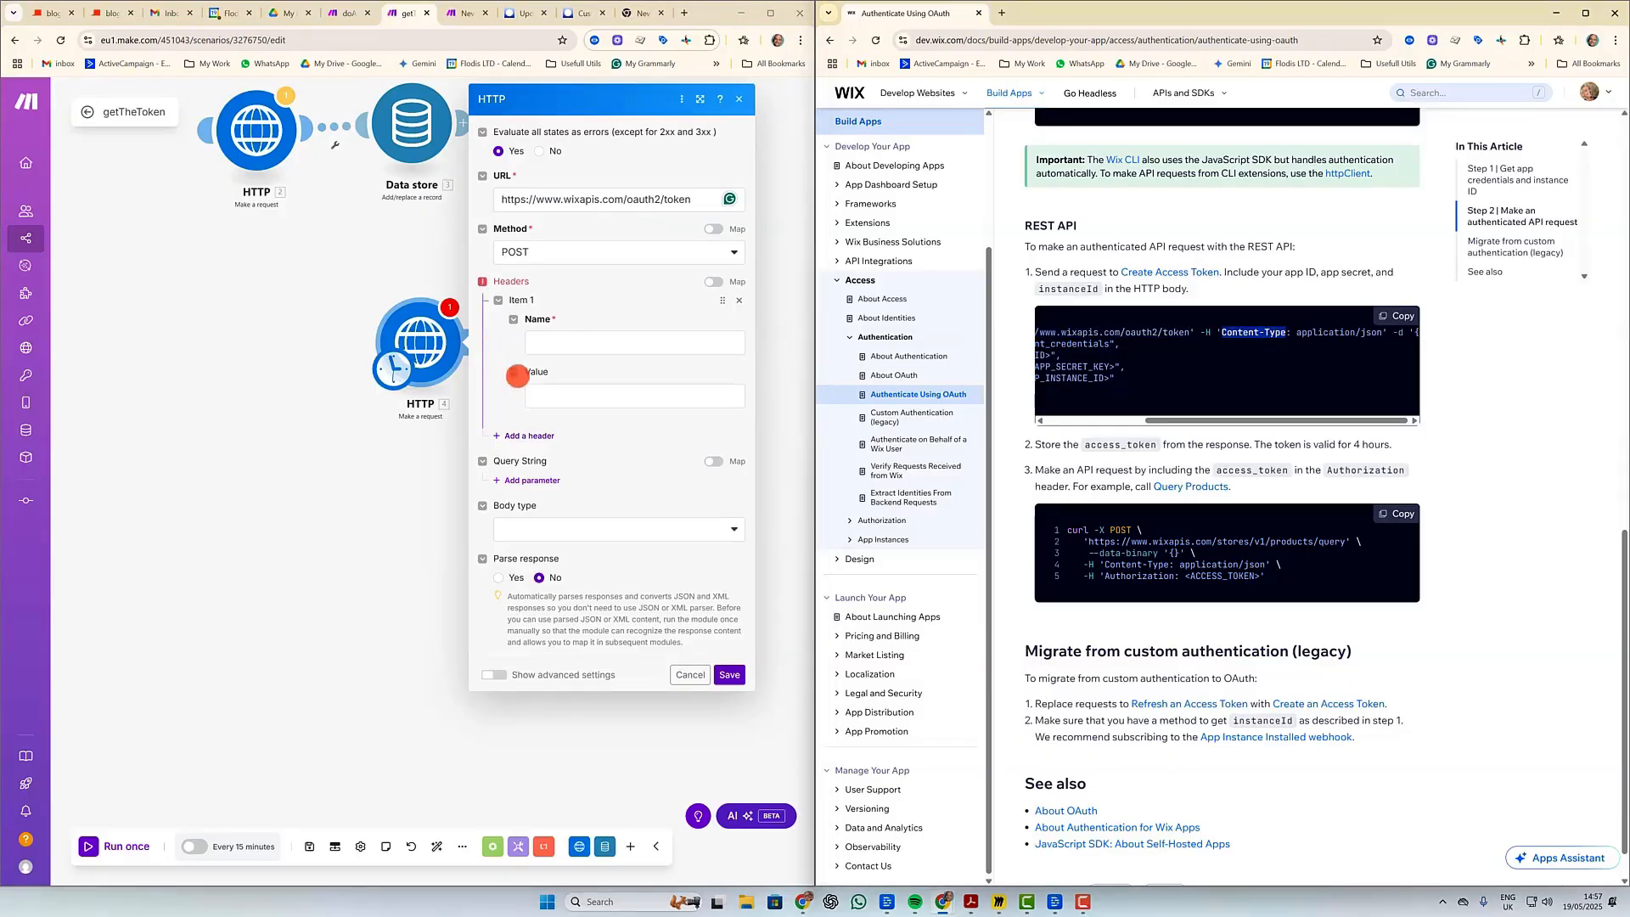
left_click(567, 342)
key("ctrl+v")
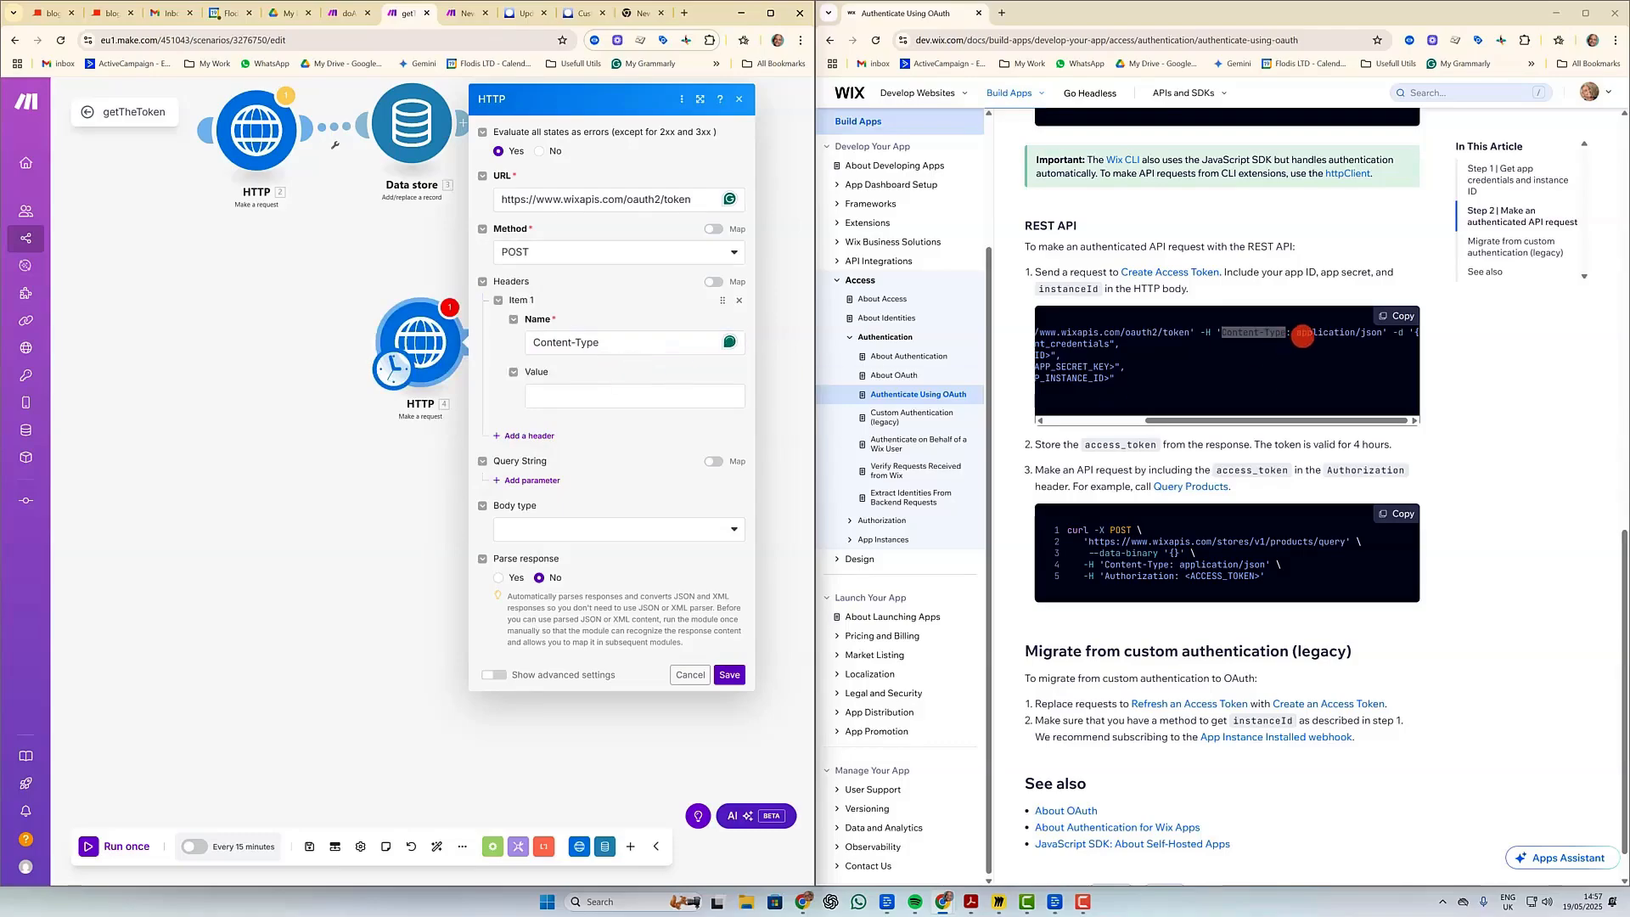
left_click_drag(1296, 332, 1349, 333)
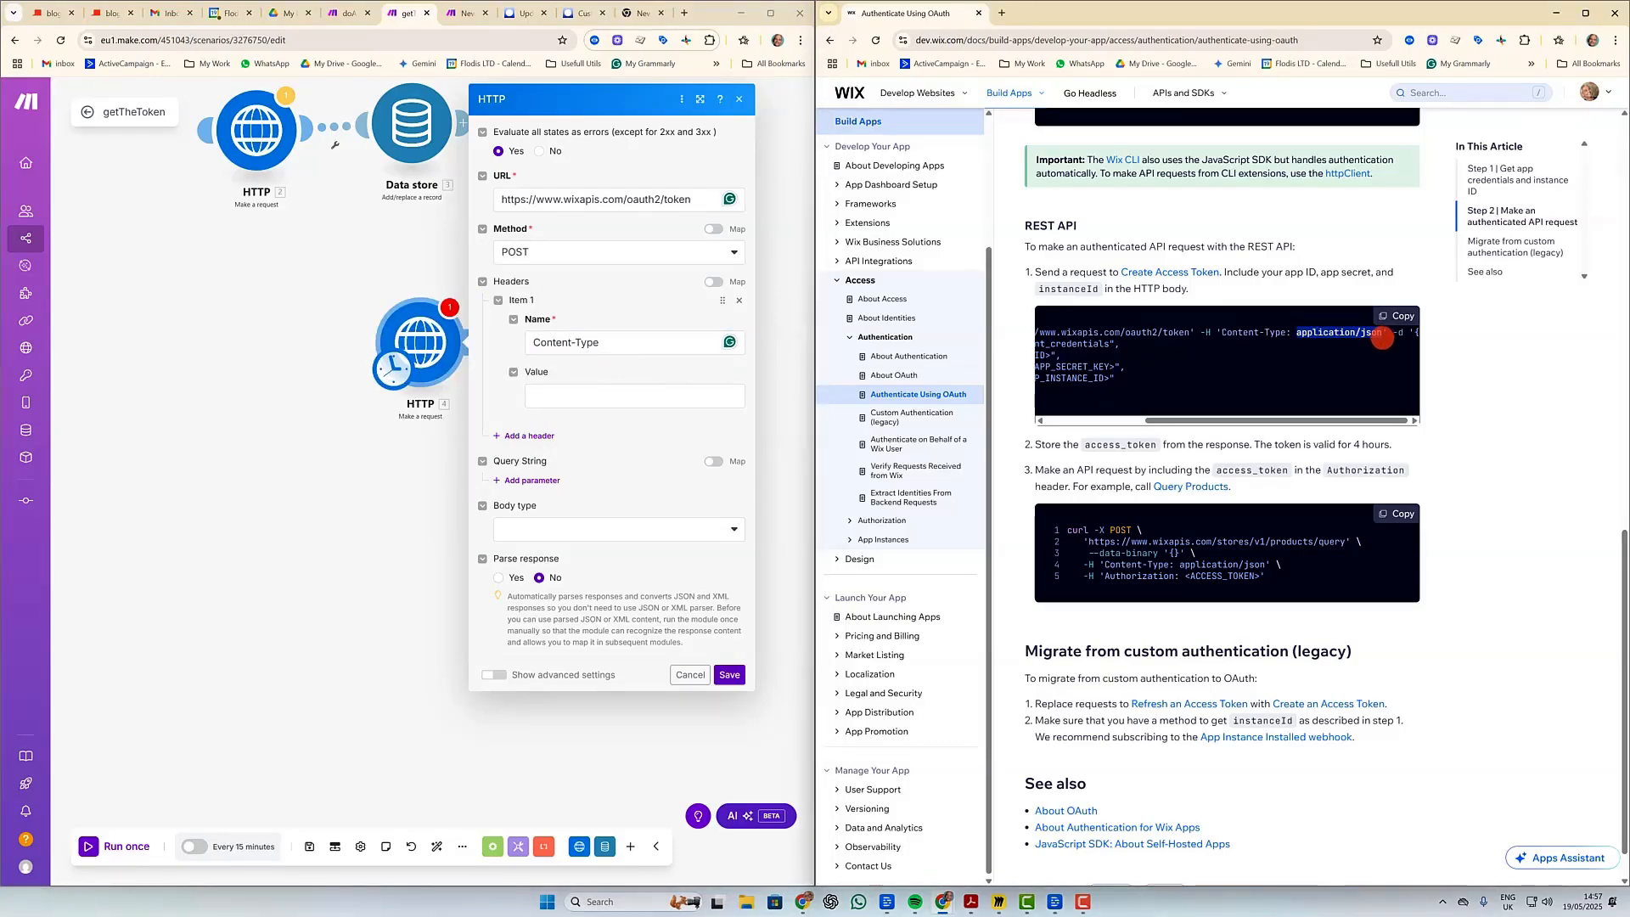
left_click(675, 396)
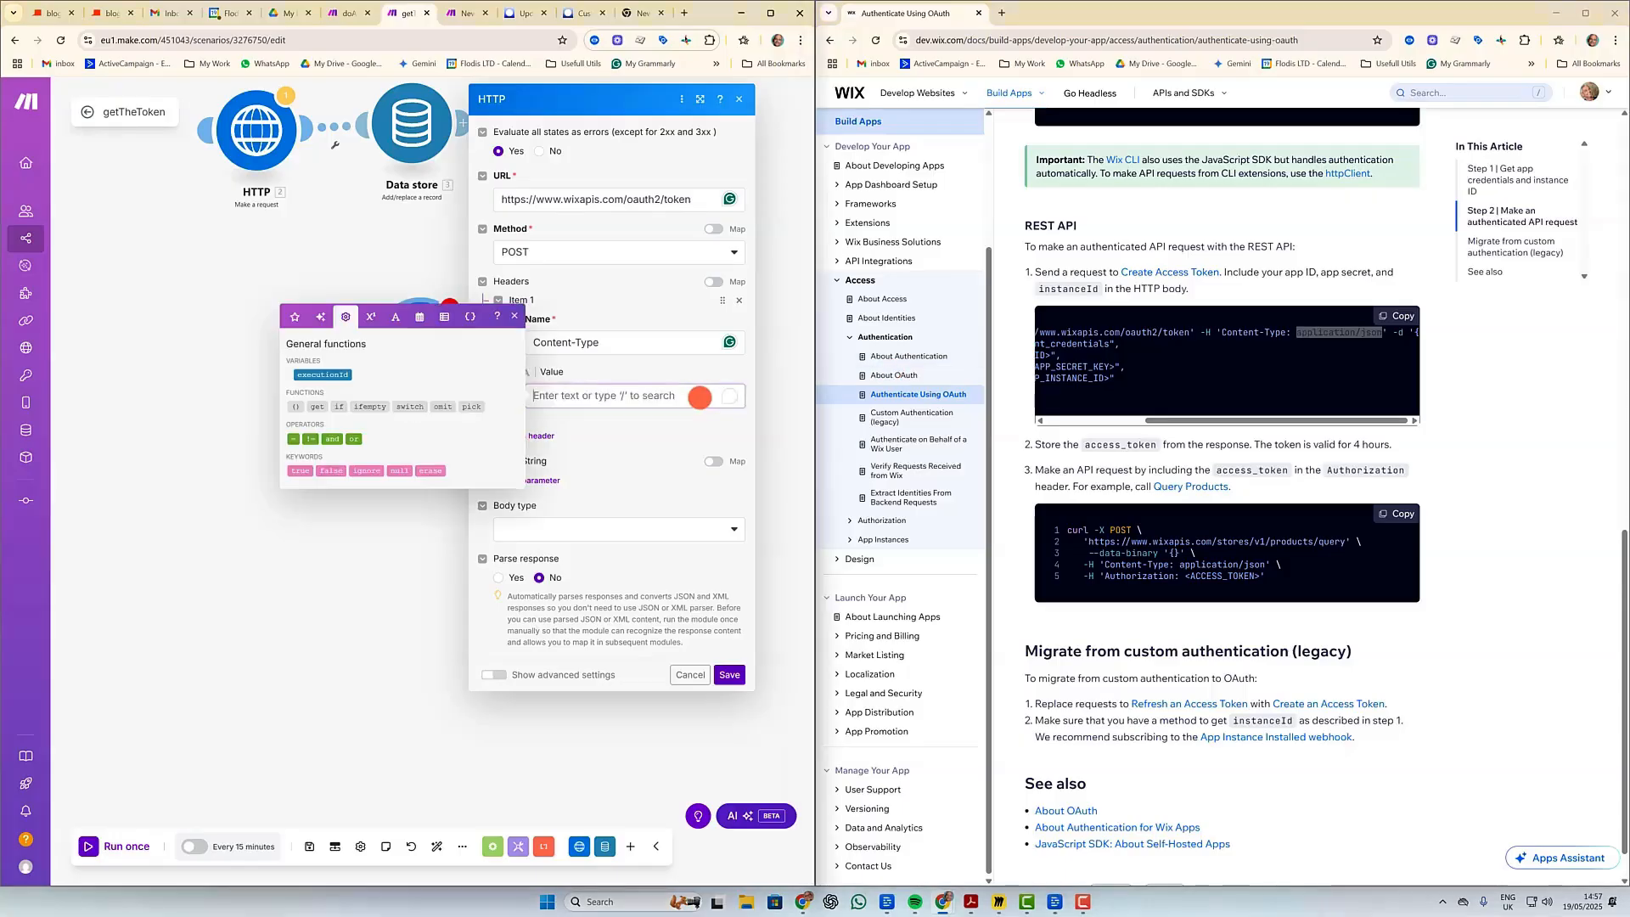
type("application/json")
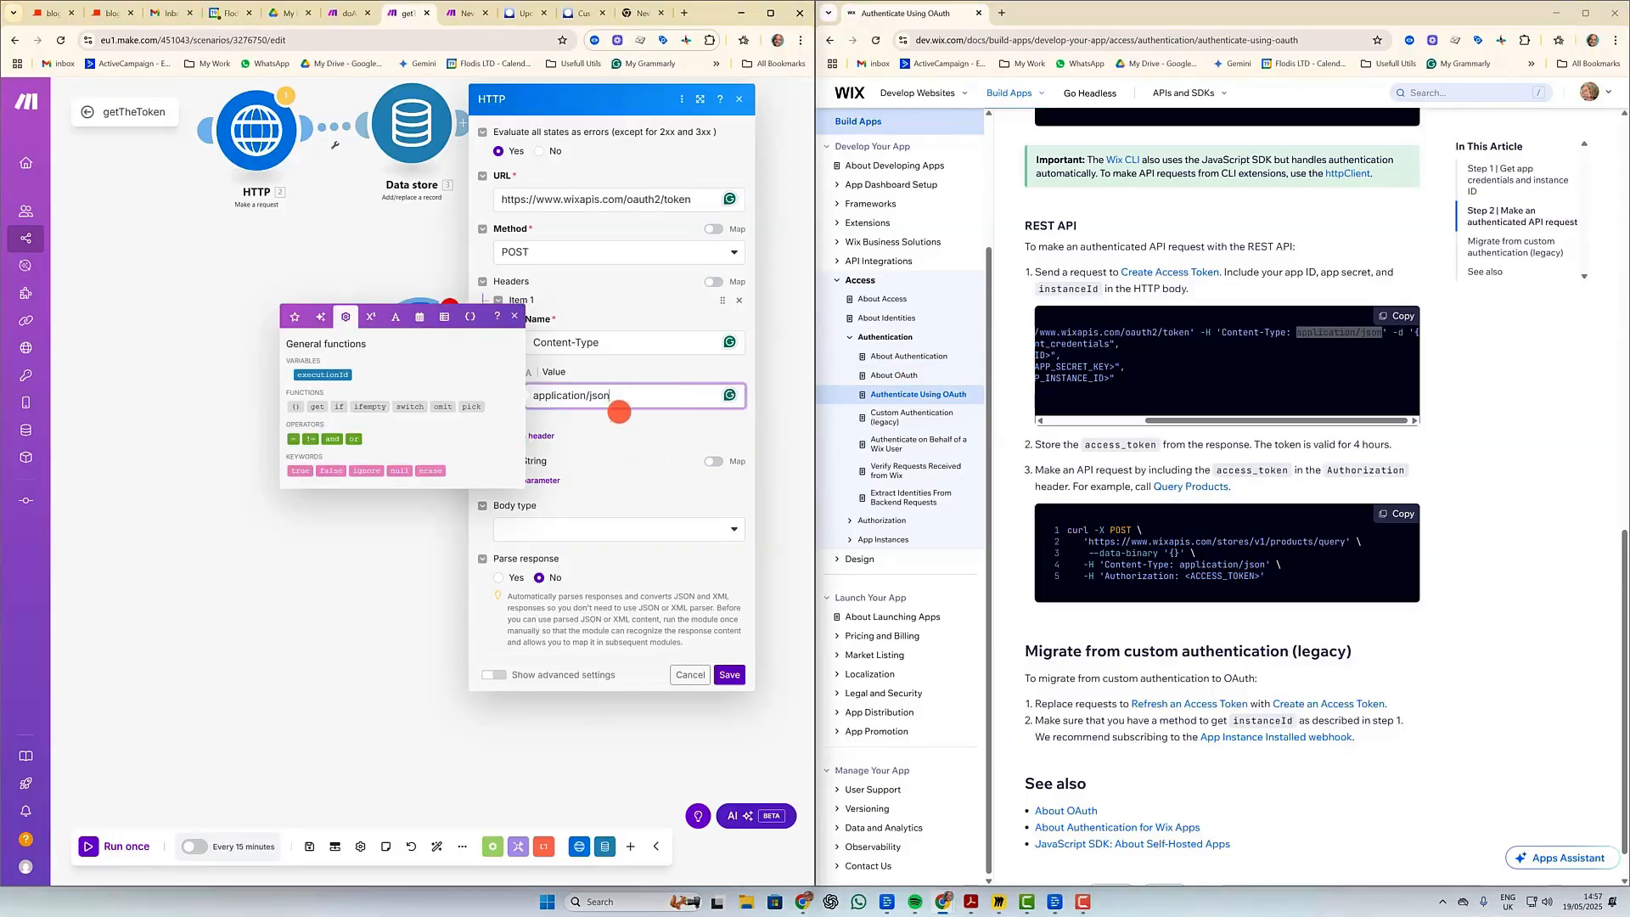
Check the rest of the example request and set the HTTP module's body type to Raw.
left_click(1286, 421)
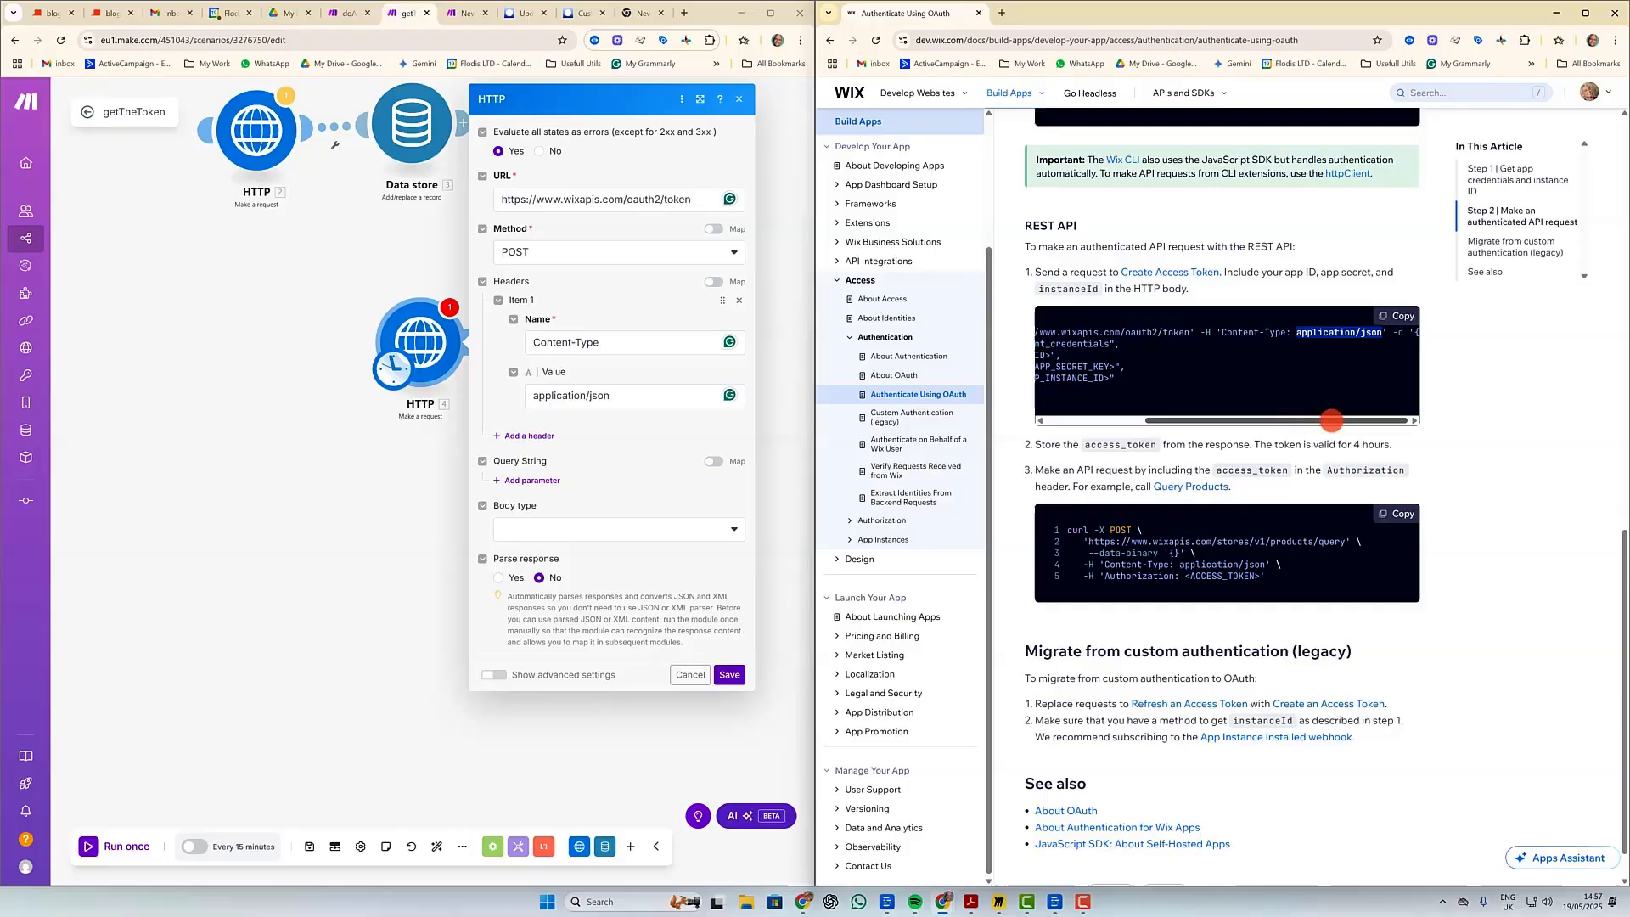
left_click_drag(1332, 420, 1407, 401)
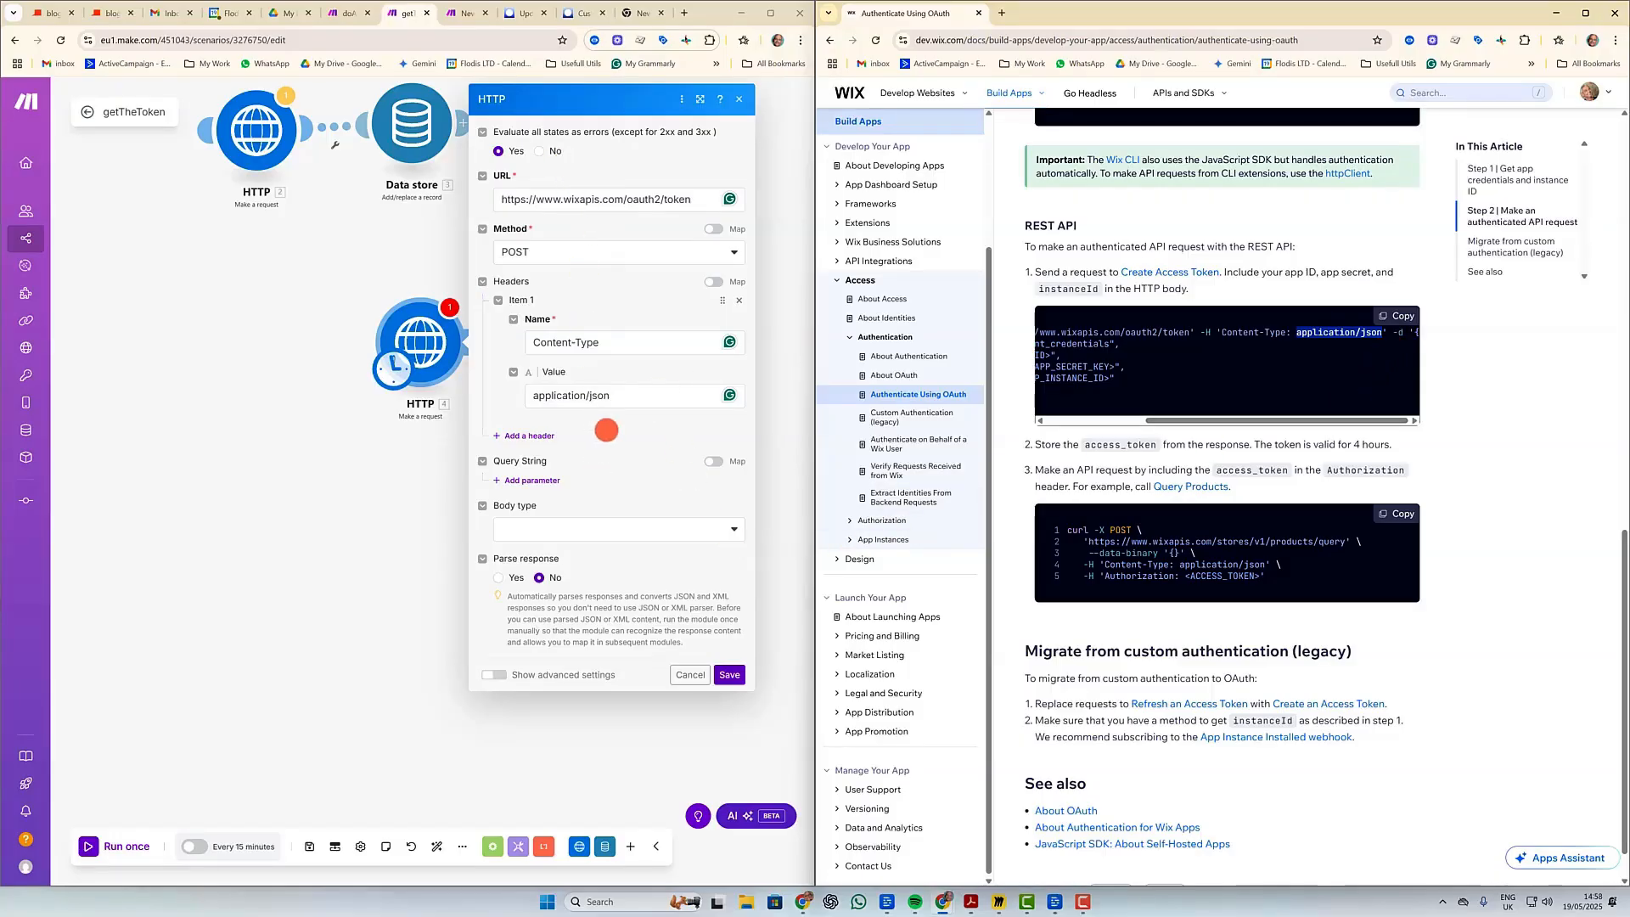
left_click(708, 527)
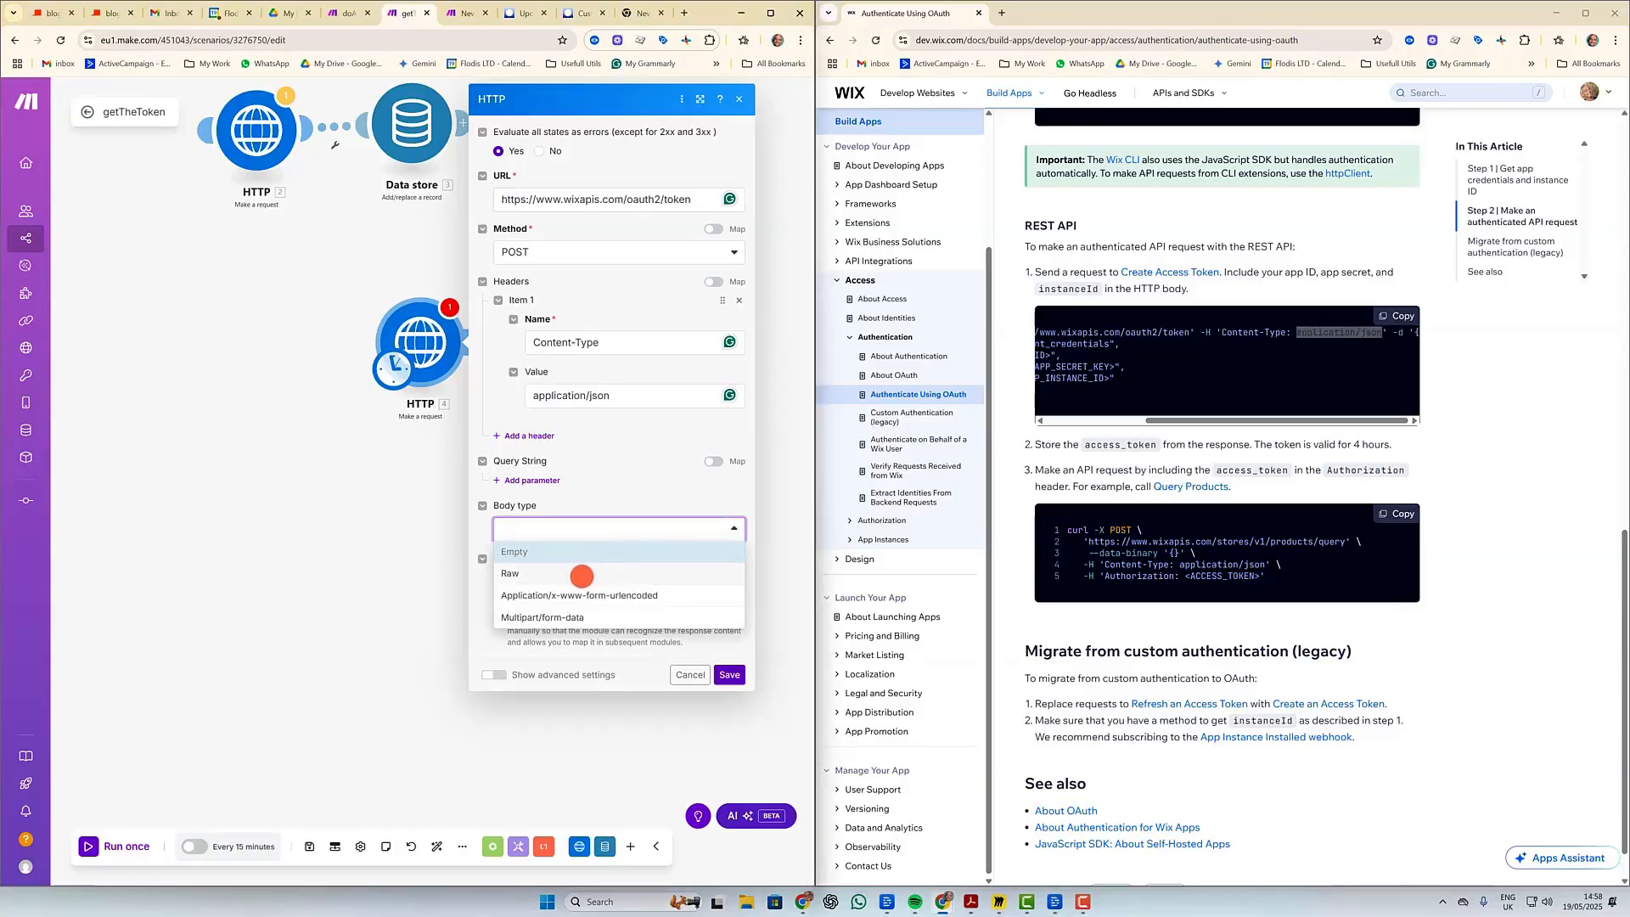
left_click(566, 576)
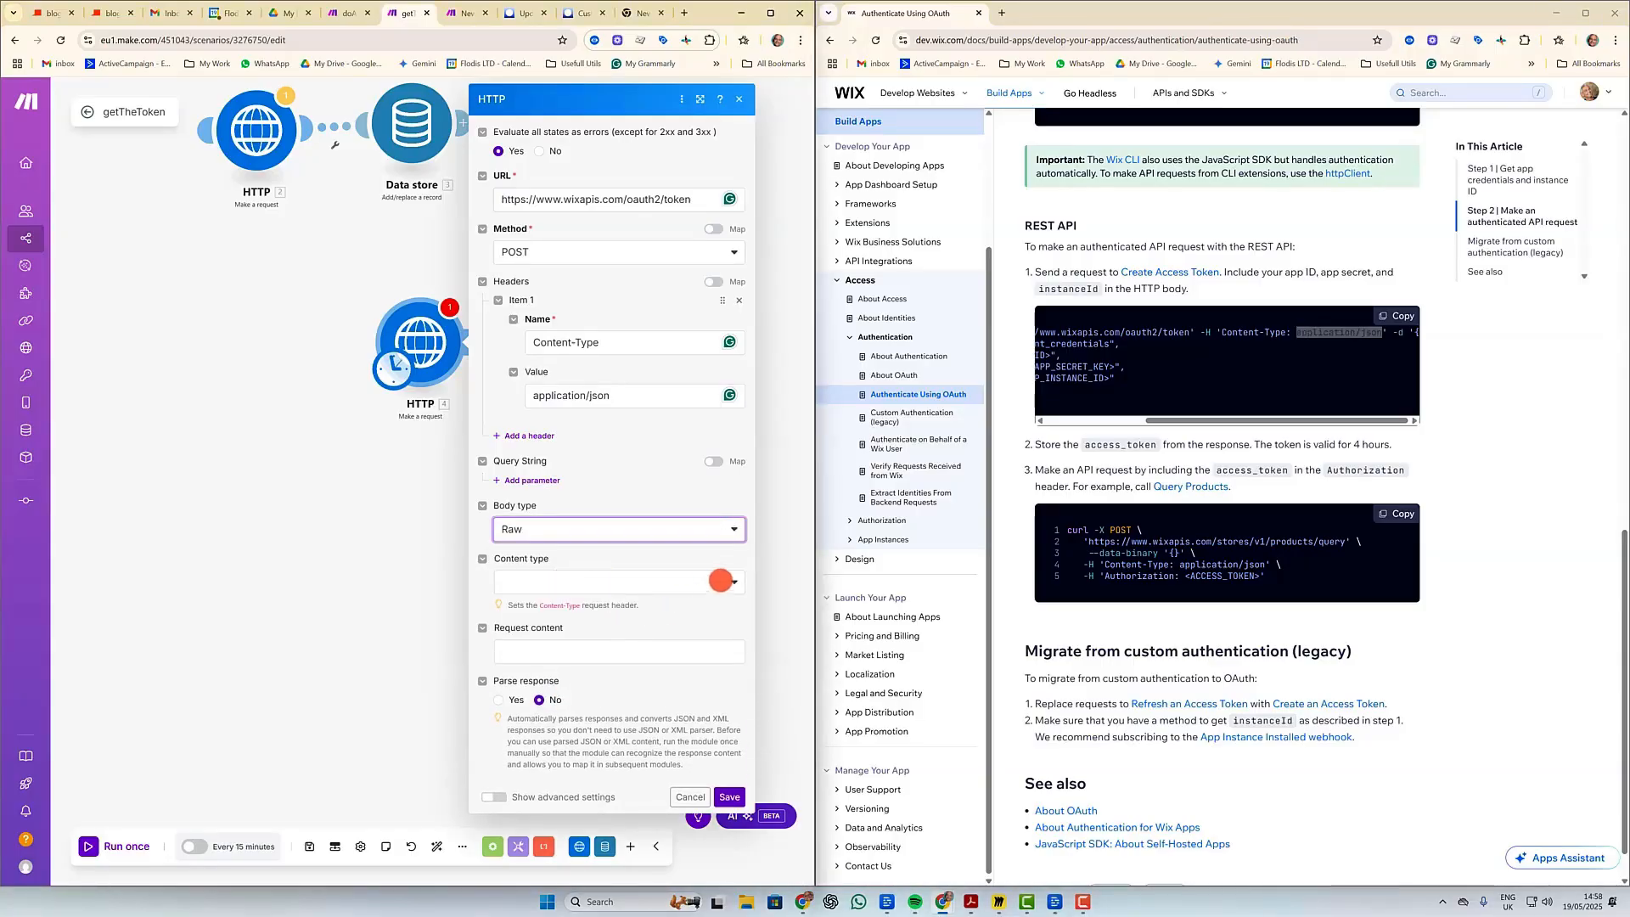
Set the content type to JSON (application/json) and fill the request content with the JSON body copied from the Wix token request example.
left_click(719, 580)
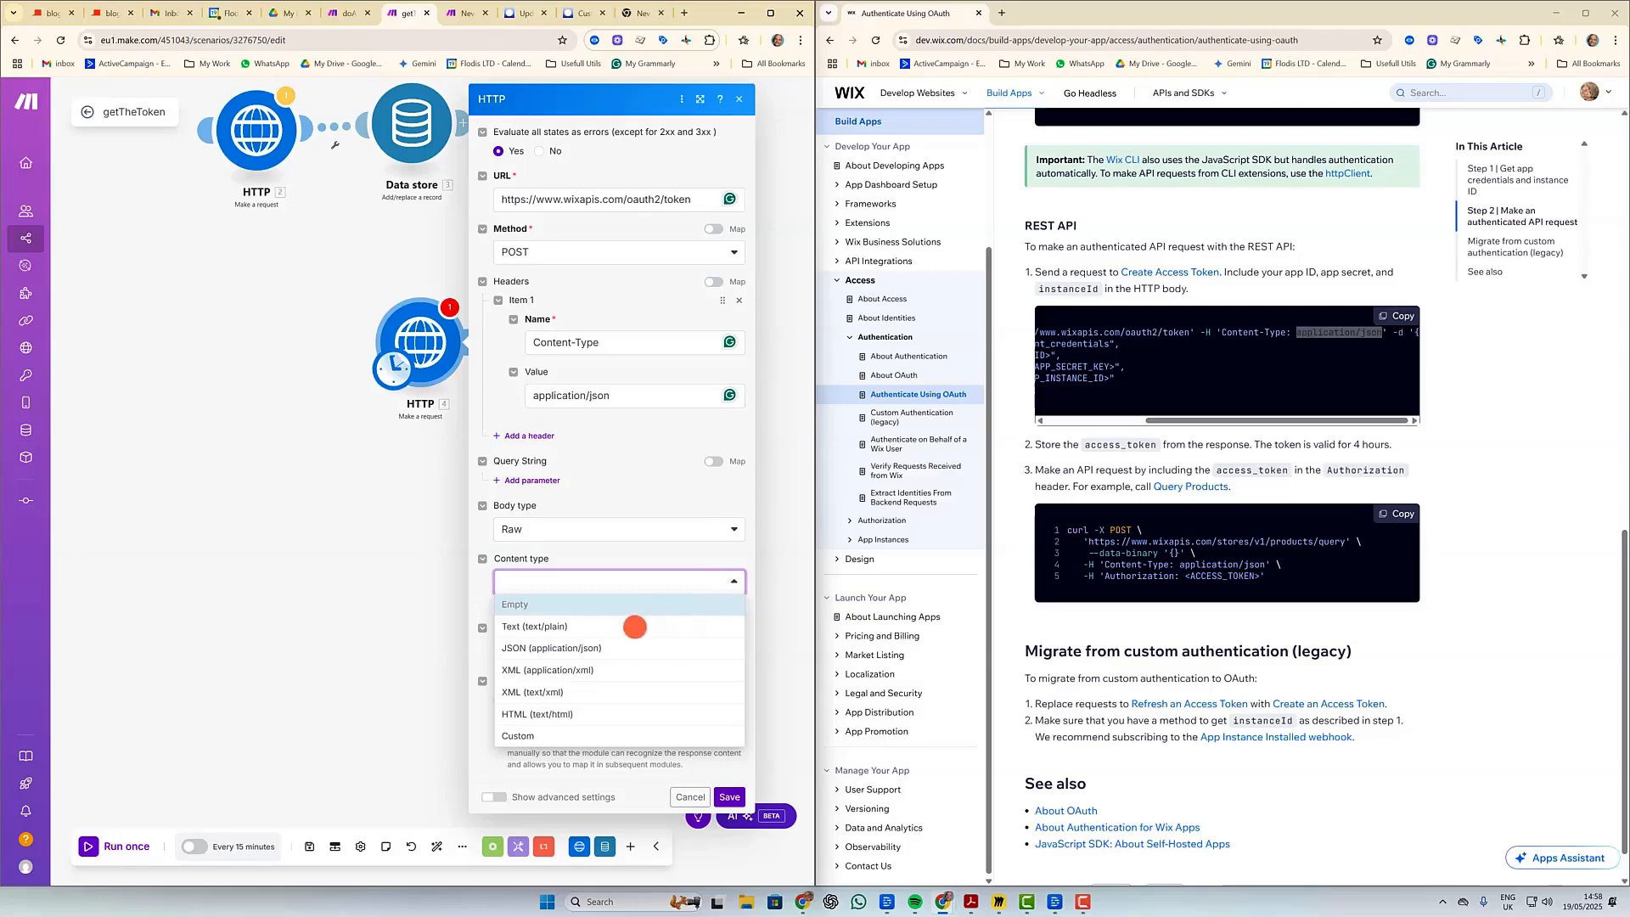
left_click(599, 647)
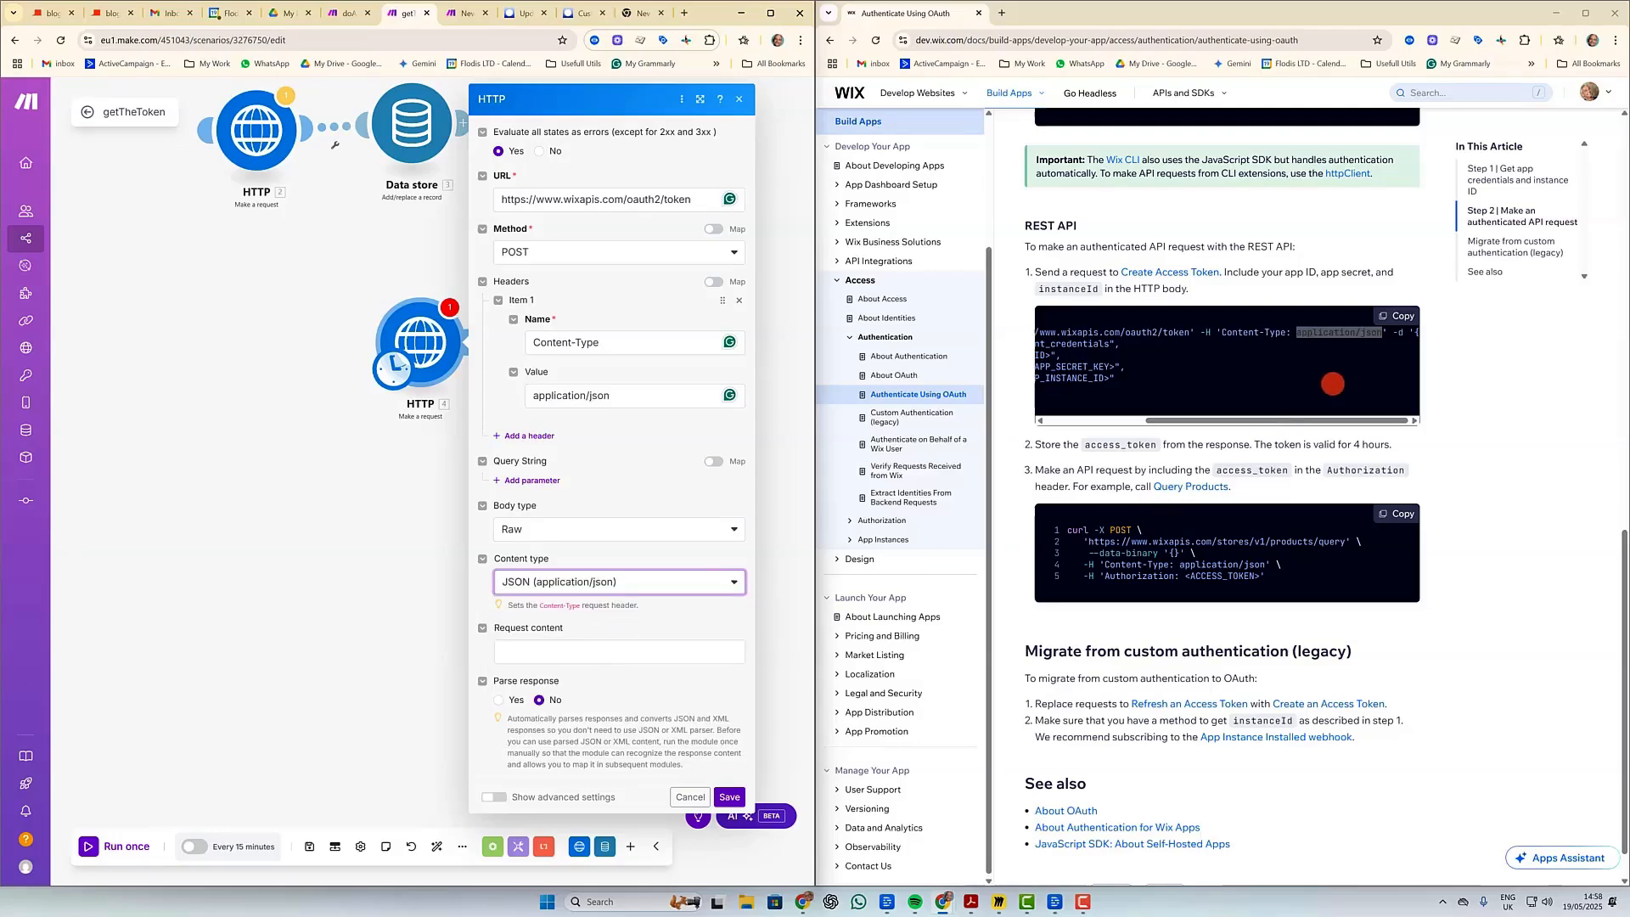
left_click_drag(1305, 420, 1382, 429)
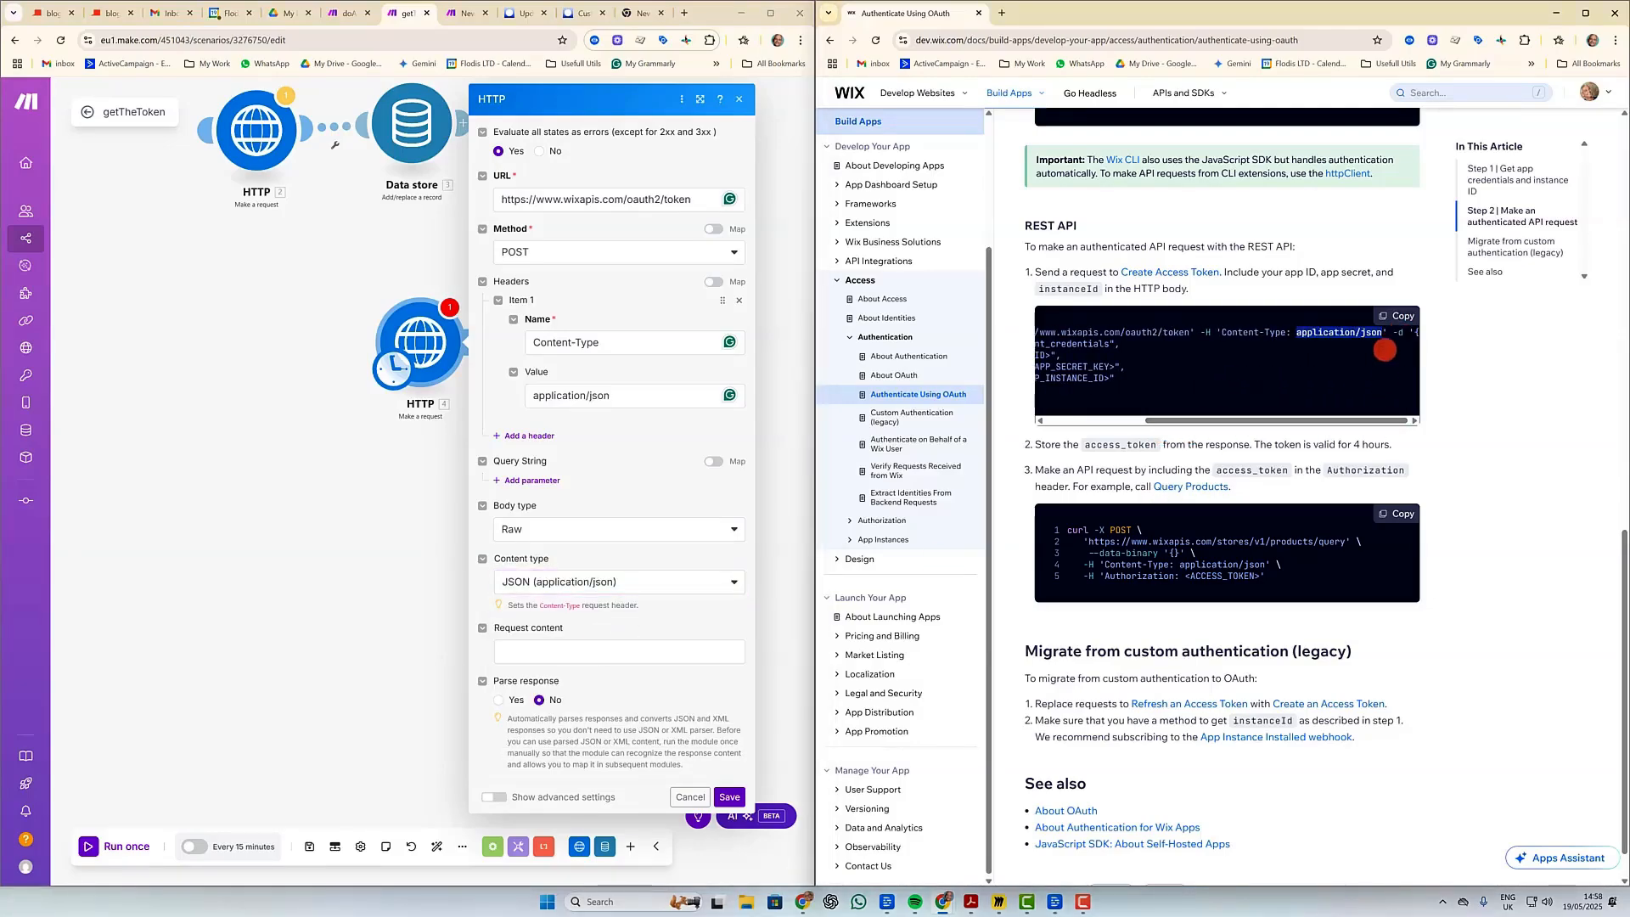
left_click_drag(1414, 332, 1047, 387)
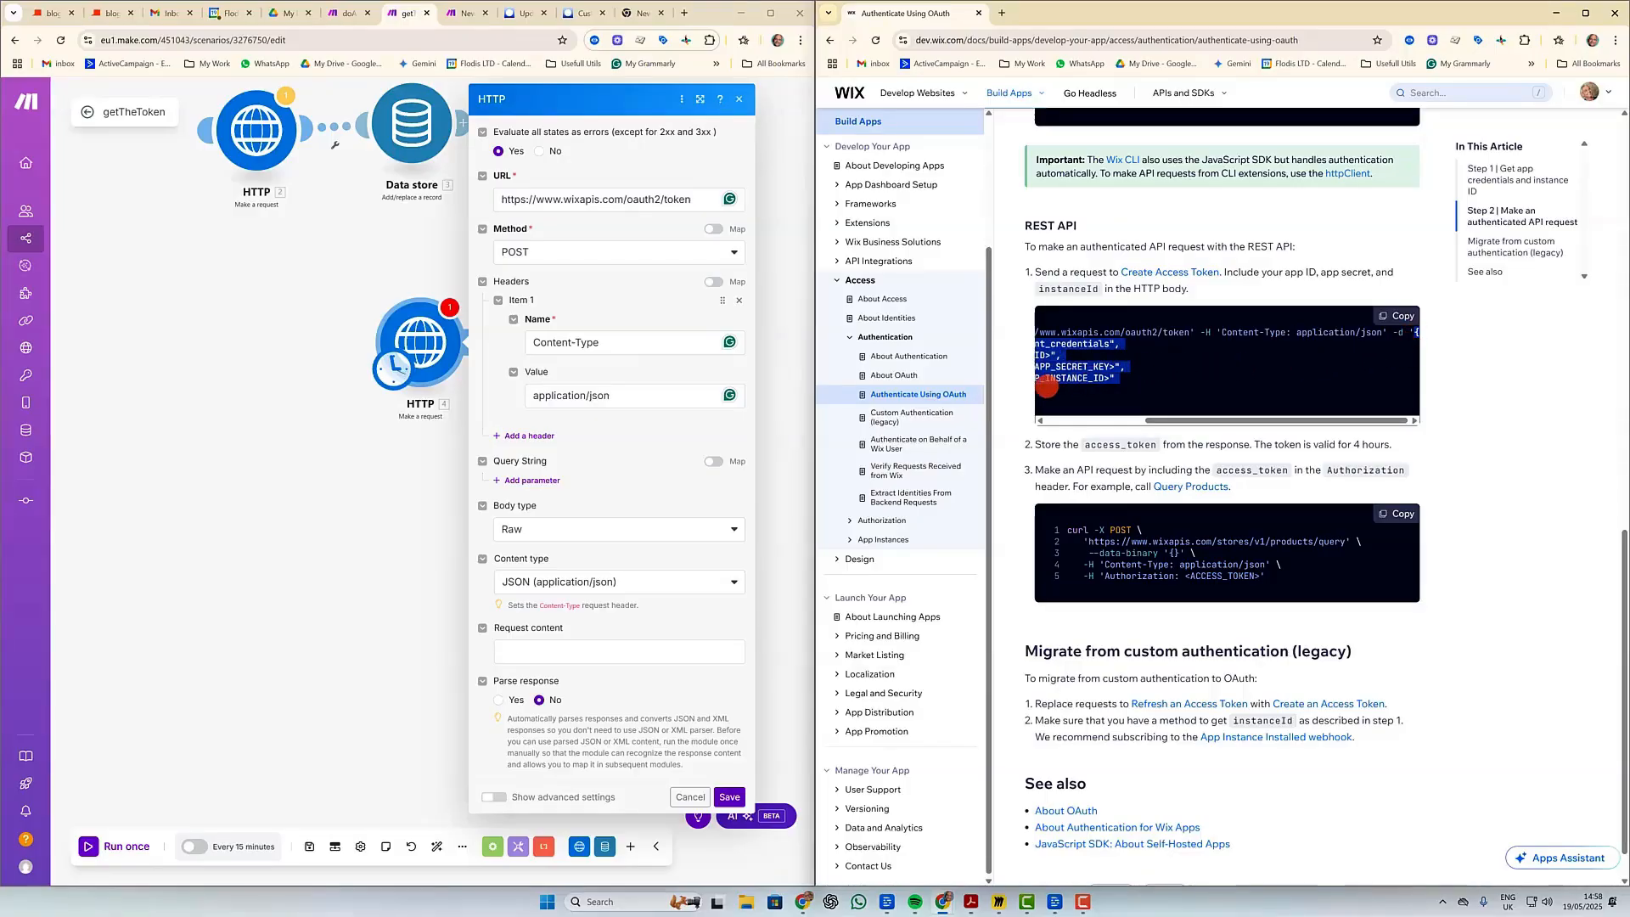
left_click_drag(1201, 420, 1087, 433)
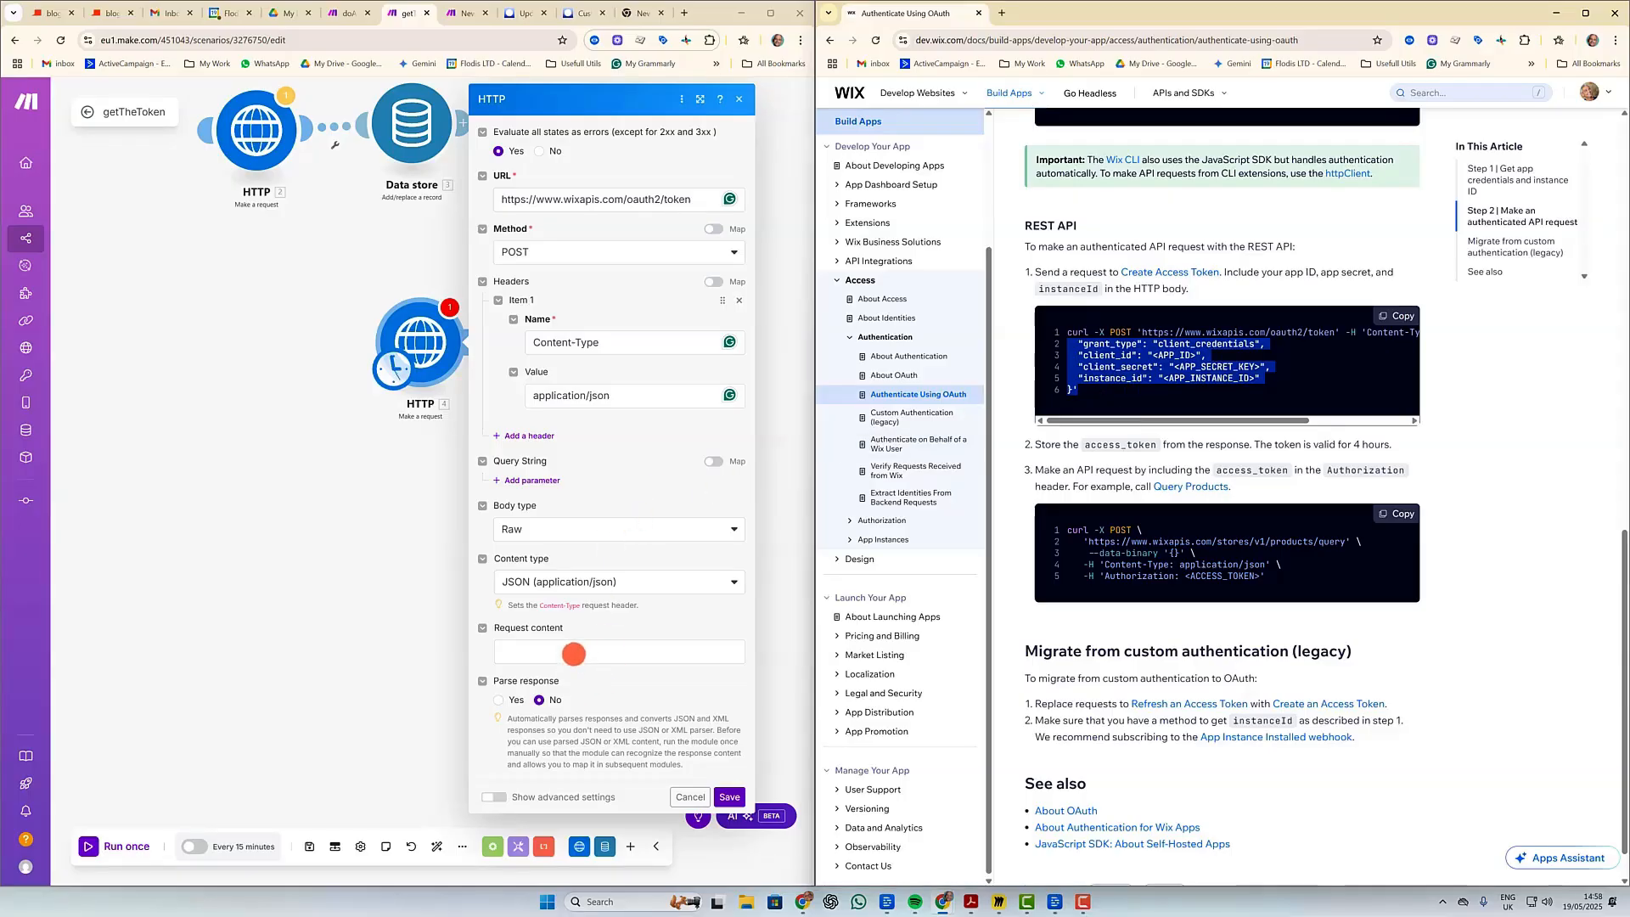
left_click(573, 655)
key("ctrl+v")
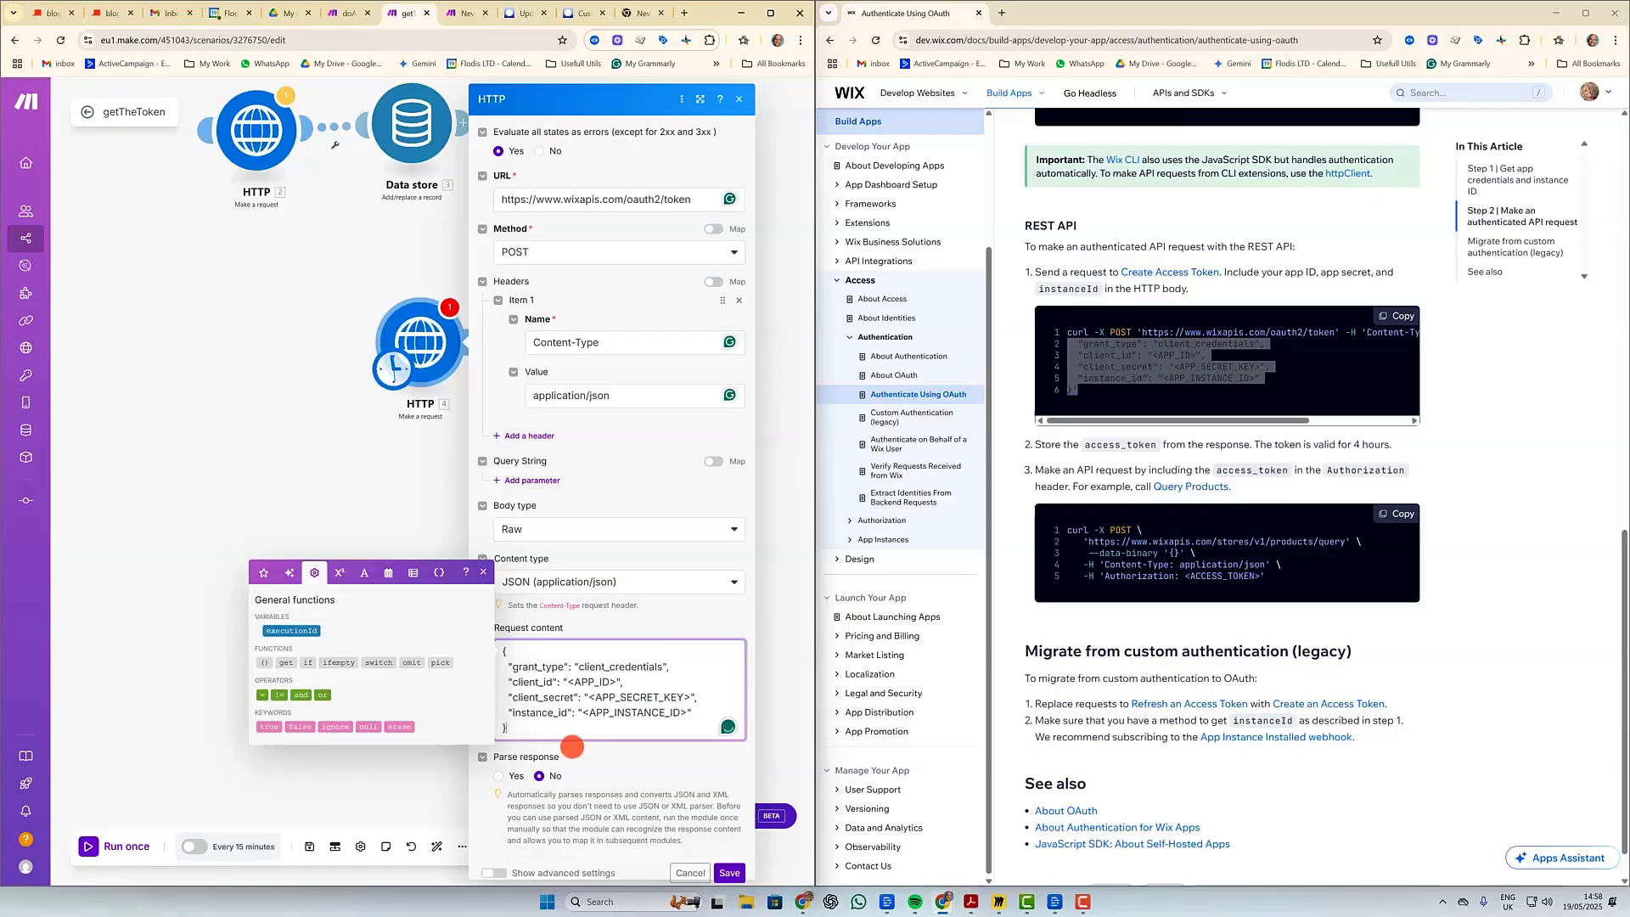
Replace the app ID, app secret and instance ID placeholders in the request content with the app's own credentials and save the HTTP module.
left_click(632, 759)
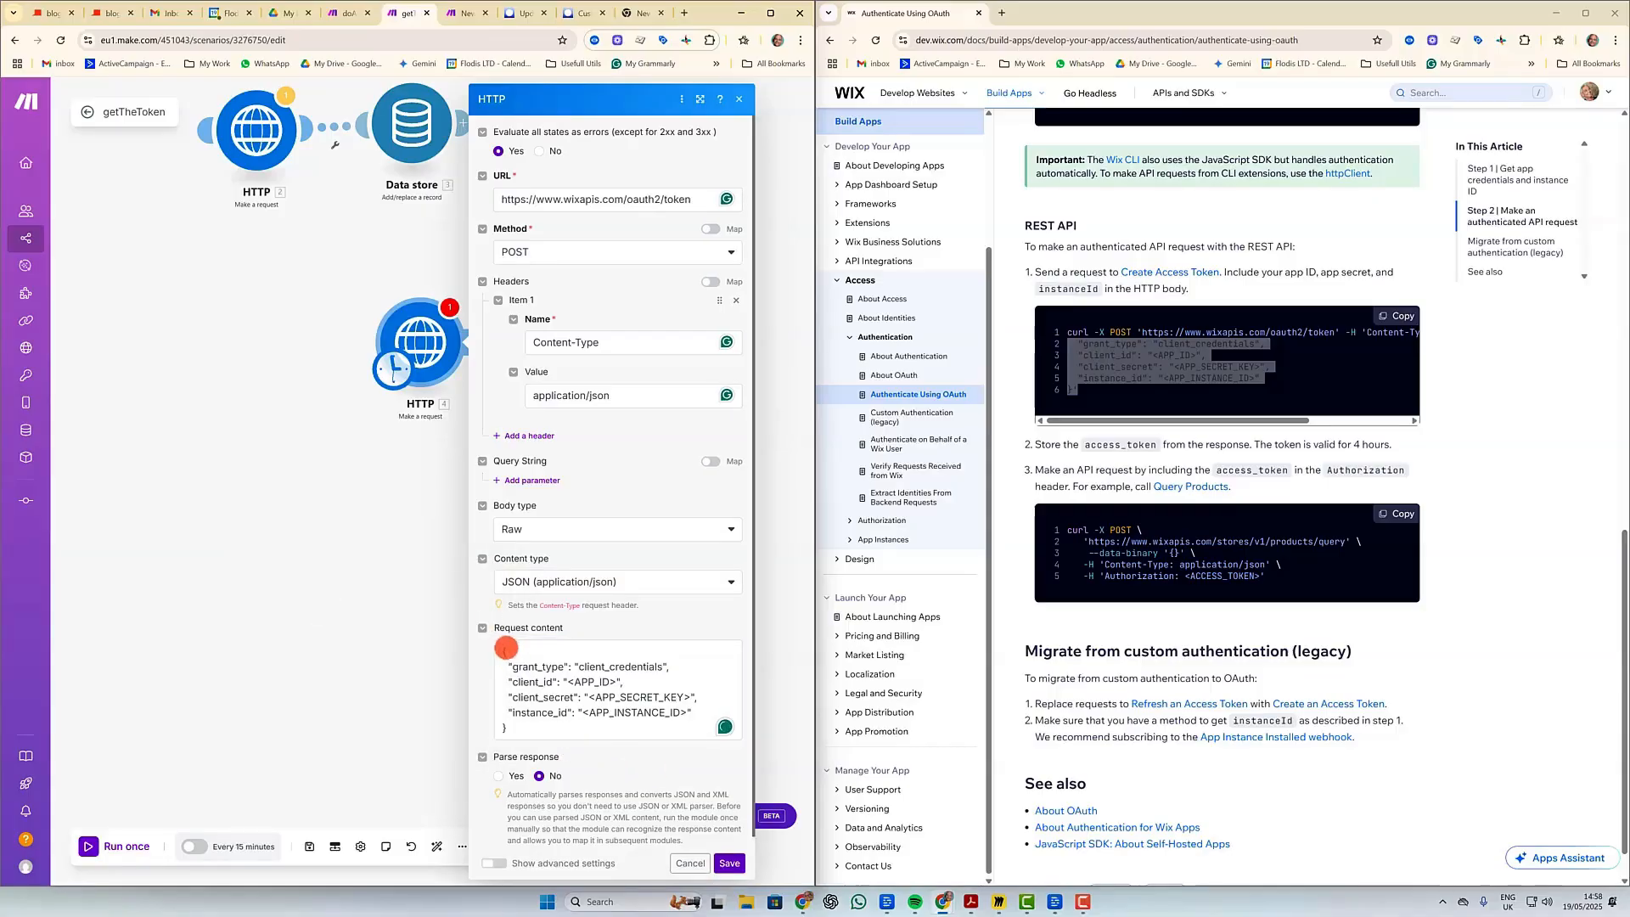
left_click_drag(501, 651, 510, 730)
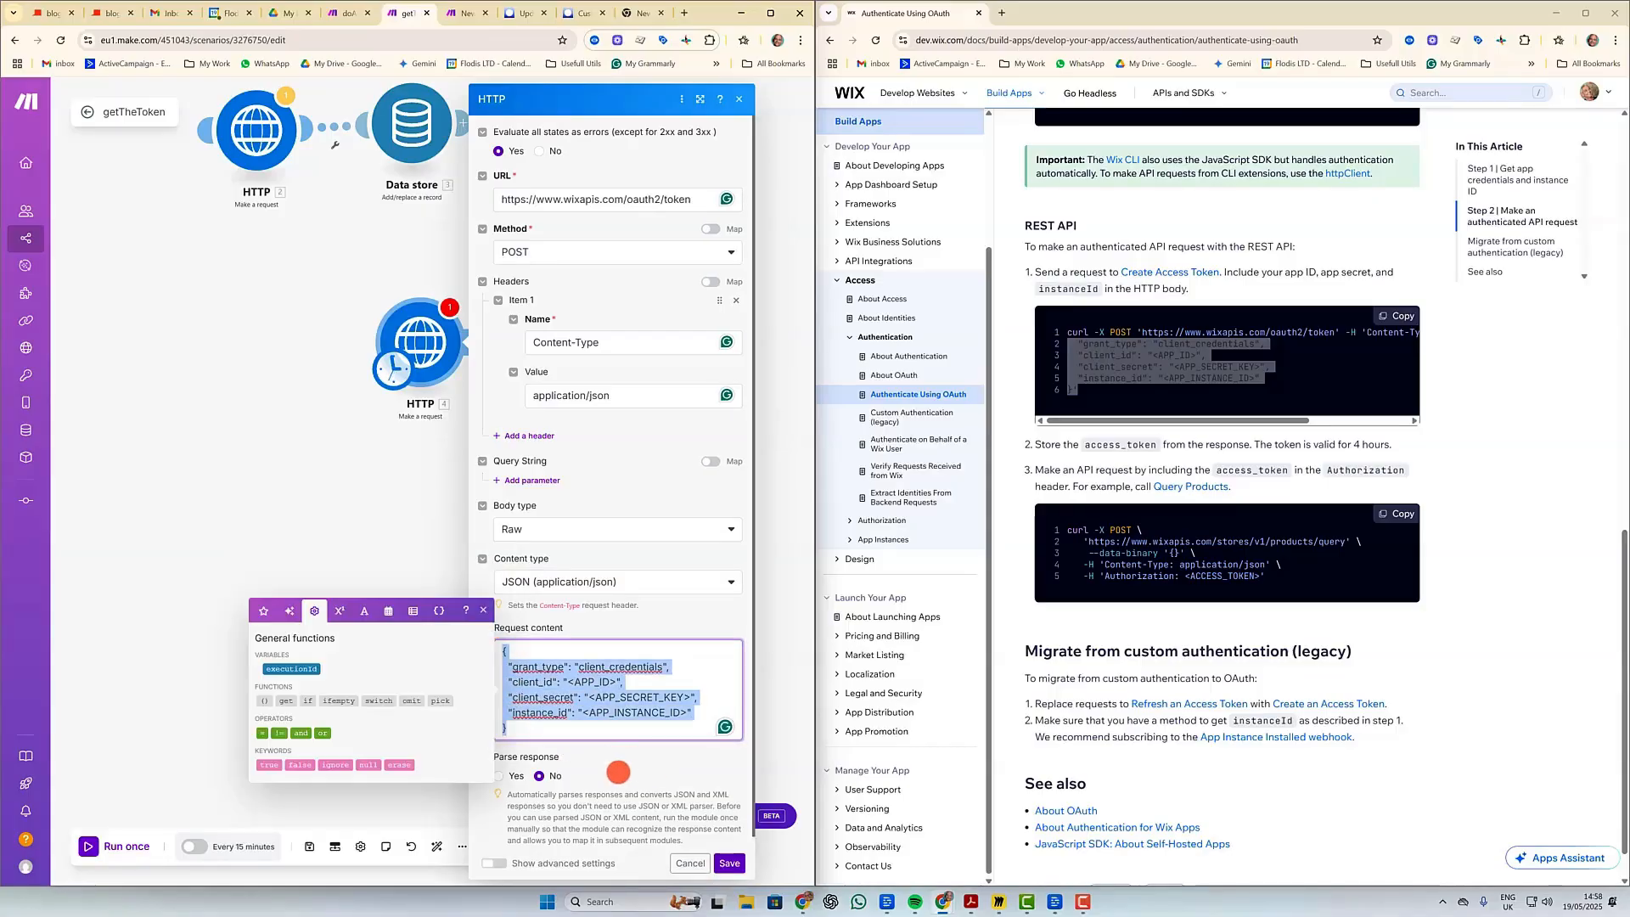
left_click(616, 781)
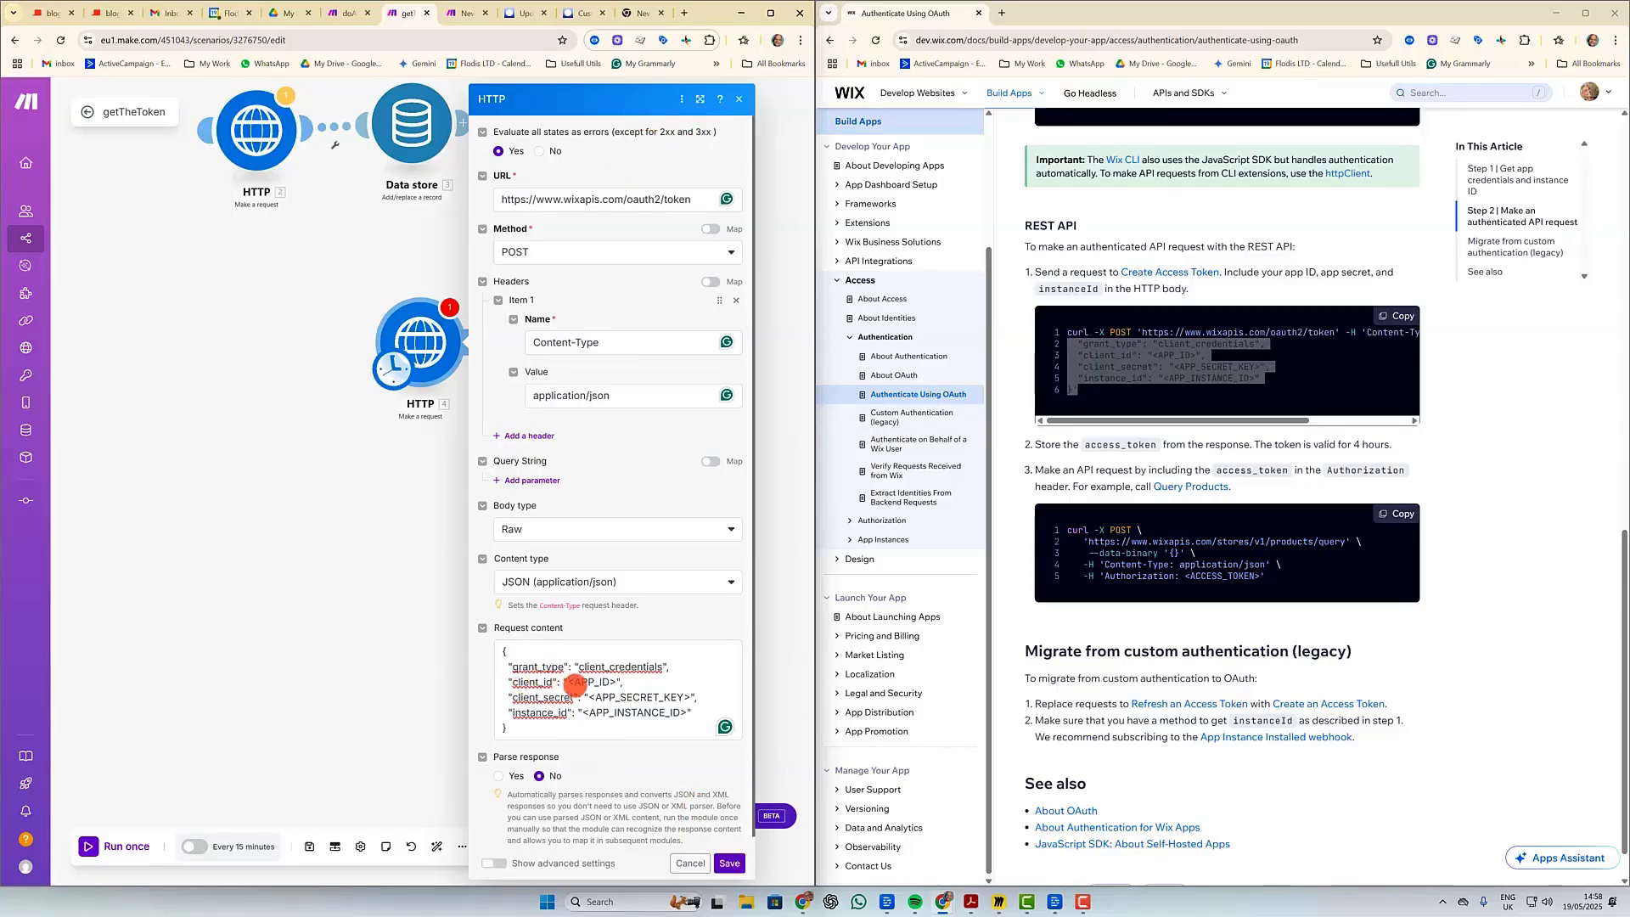
left_click(580, 681)
left_click(629, 712)
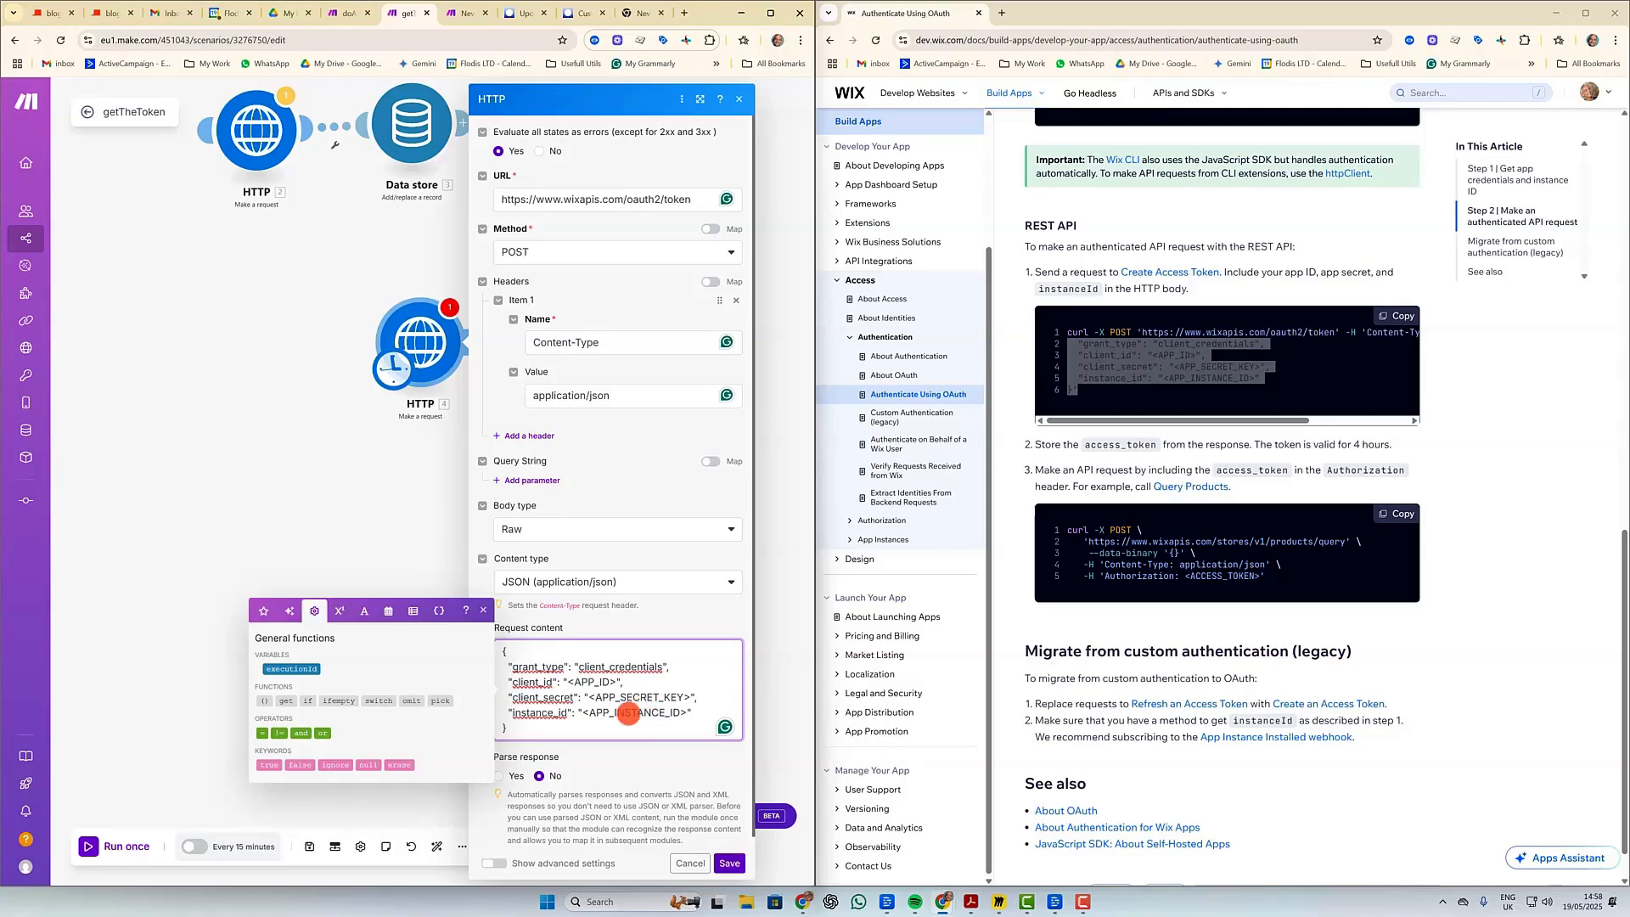
left_click(637, 762)
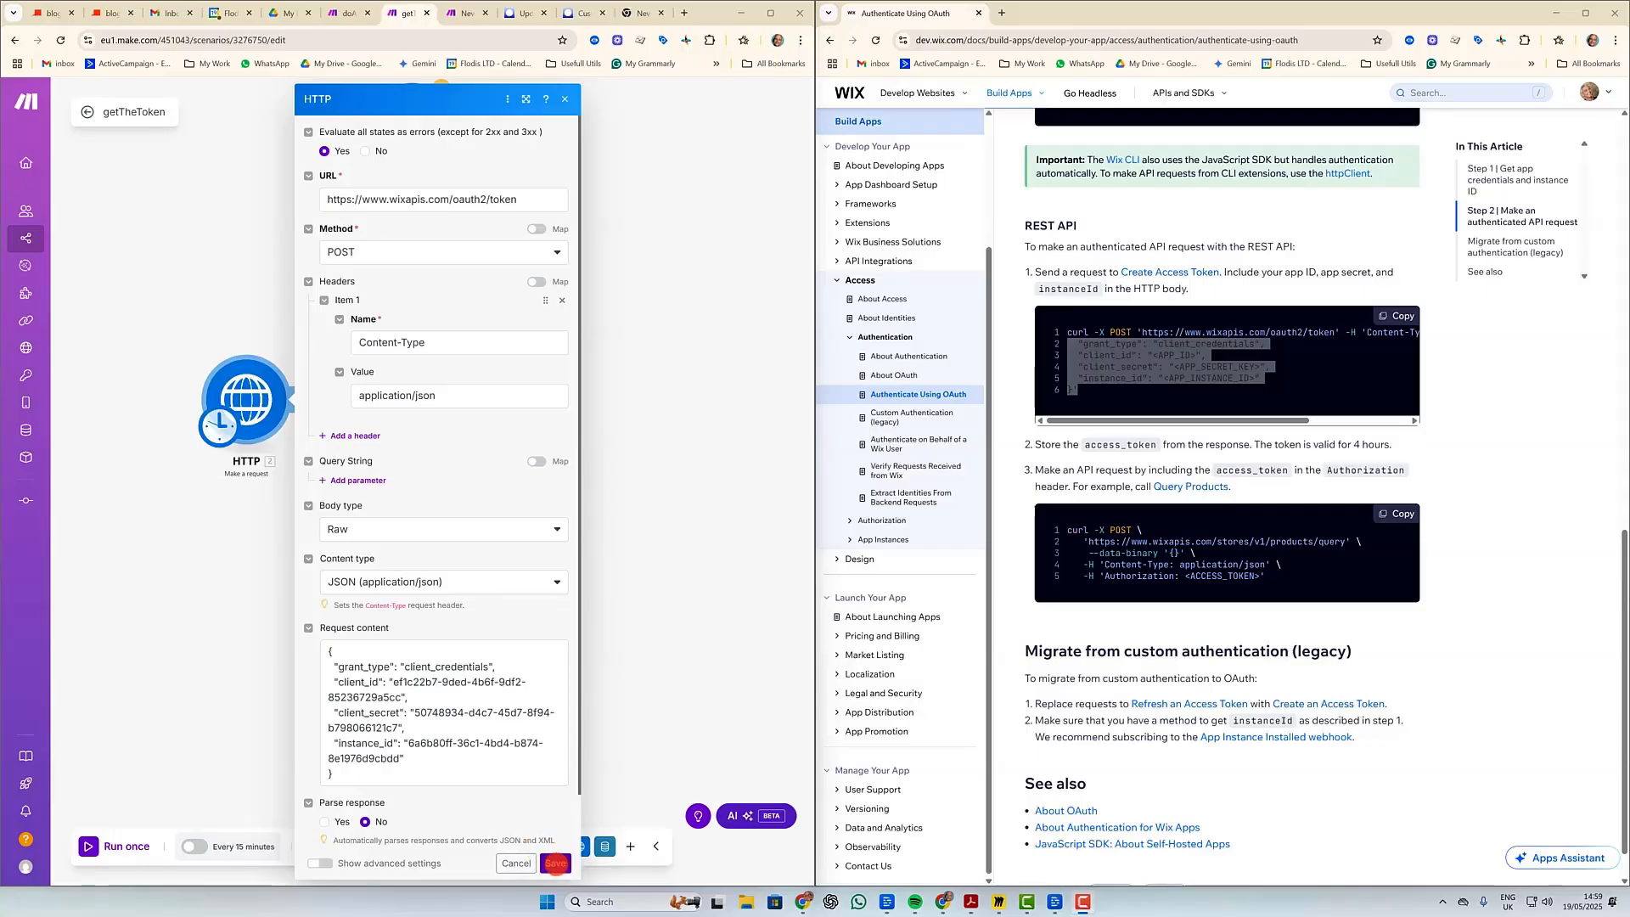
left_click(555, 862)
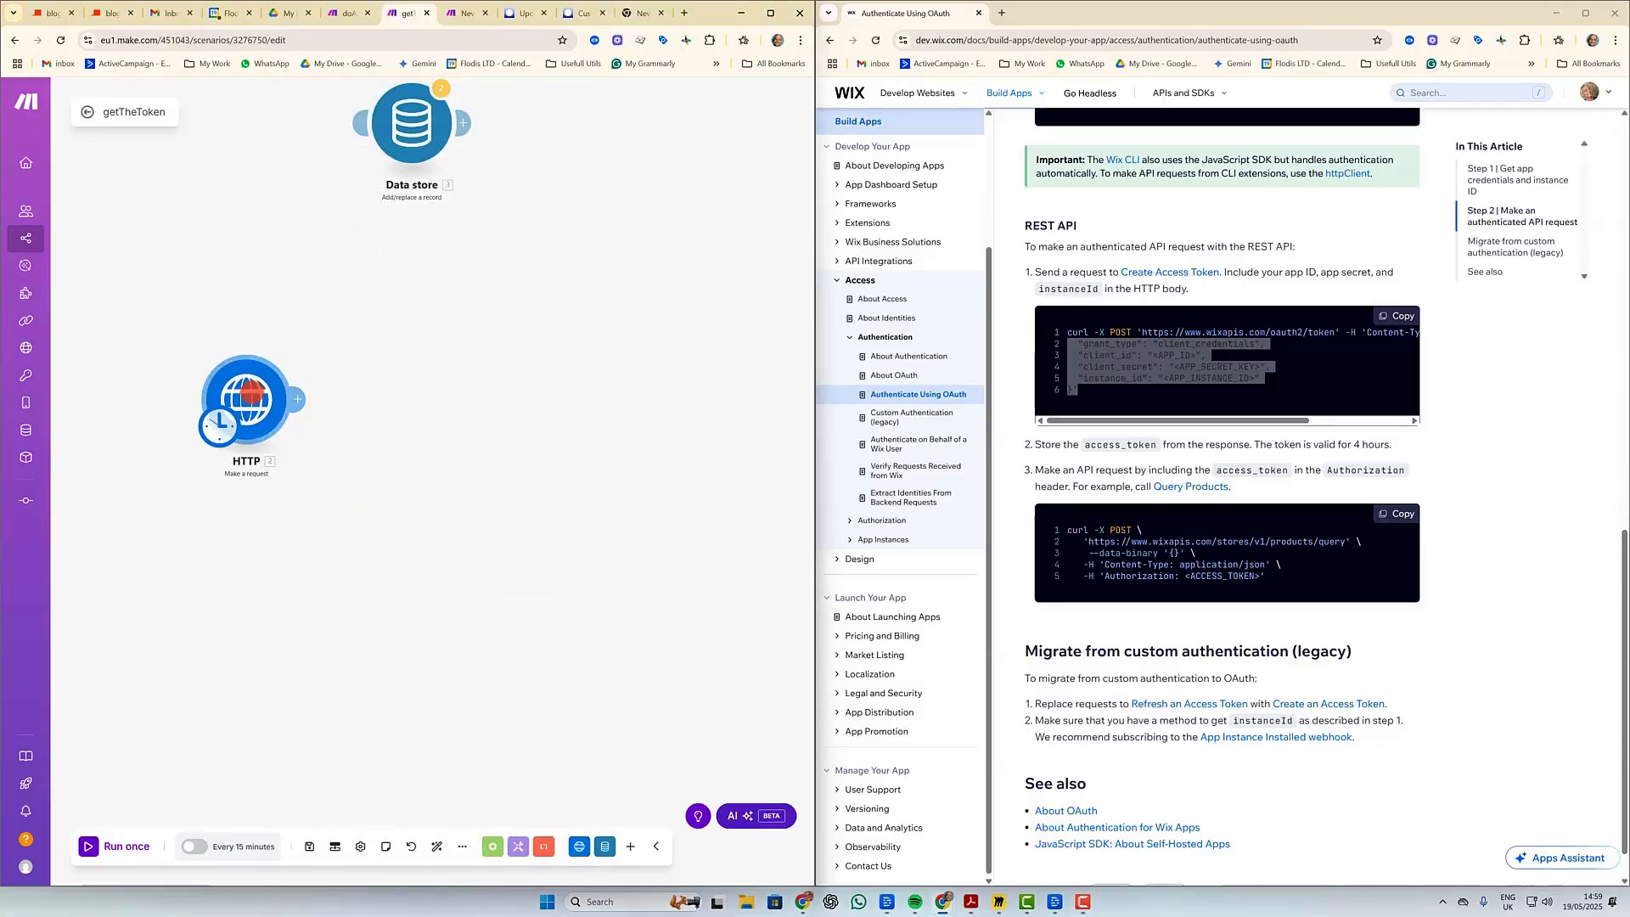
Run only the HTTP module and examine the access token in its output data.
right_click(251, 392)
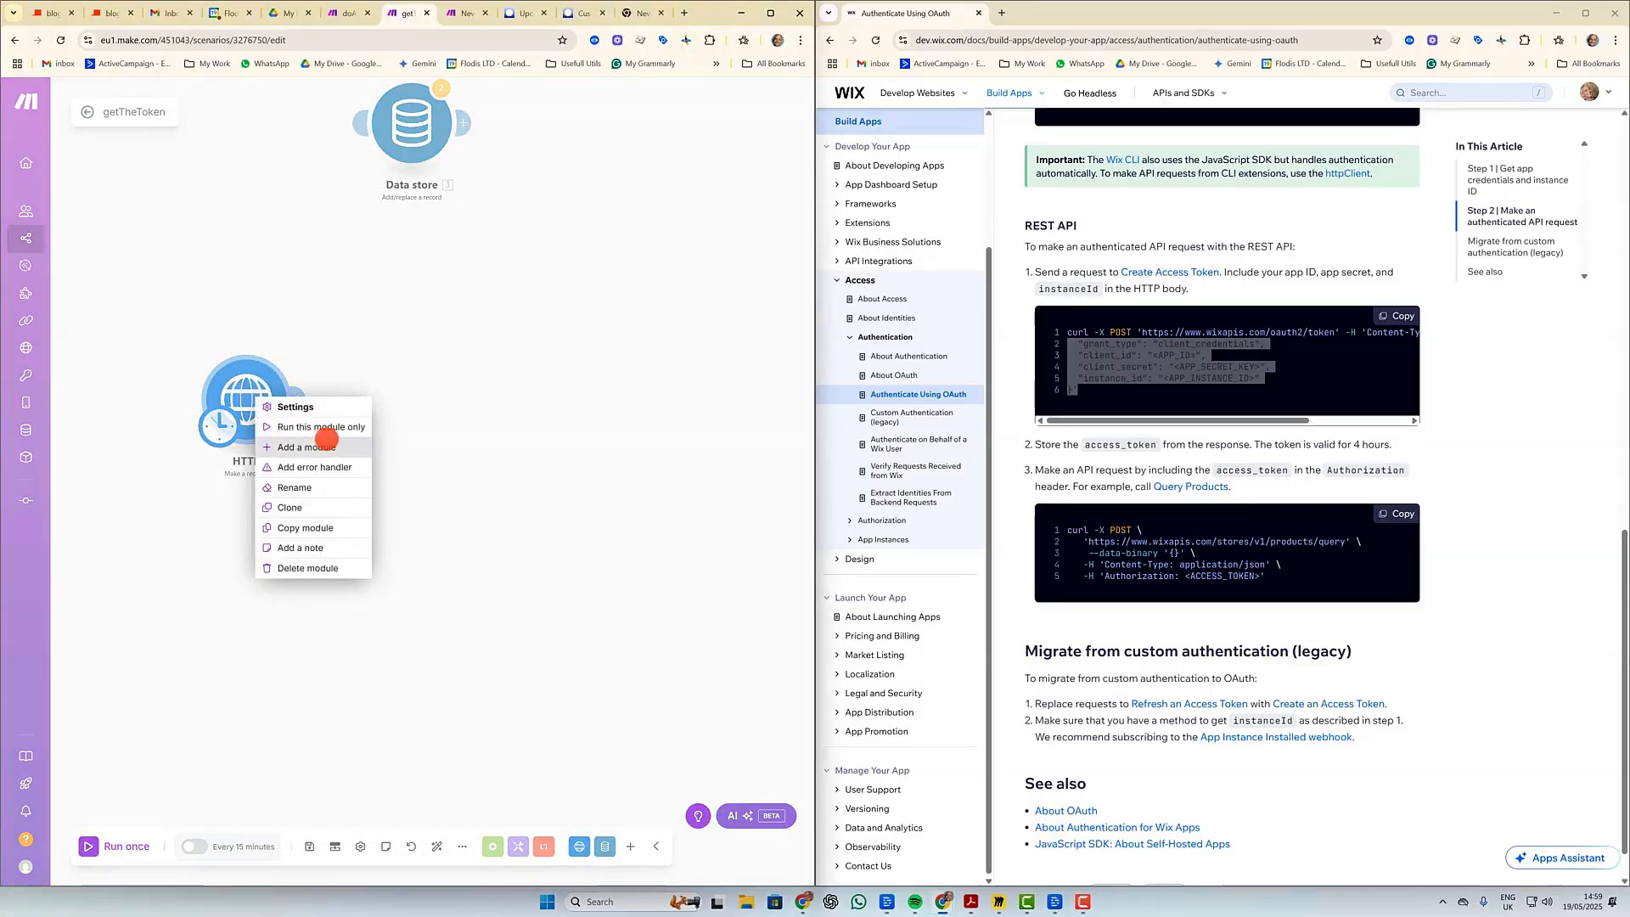
left_click(329, 427)
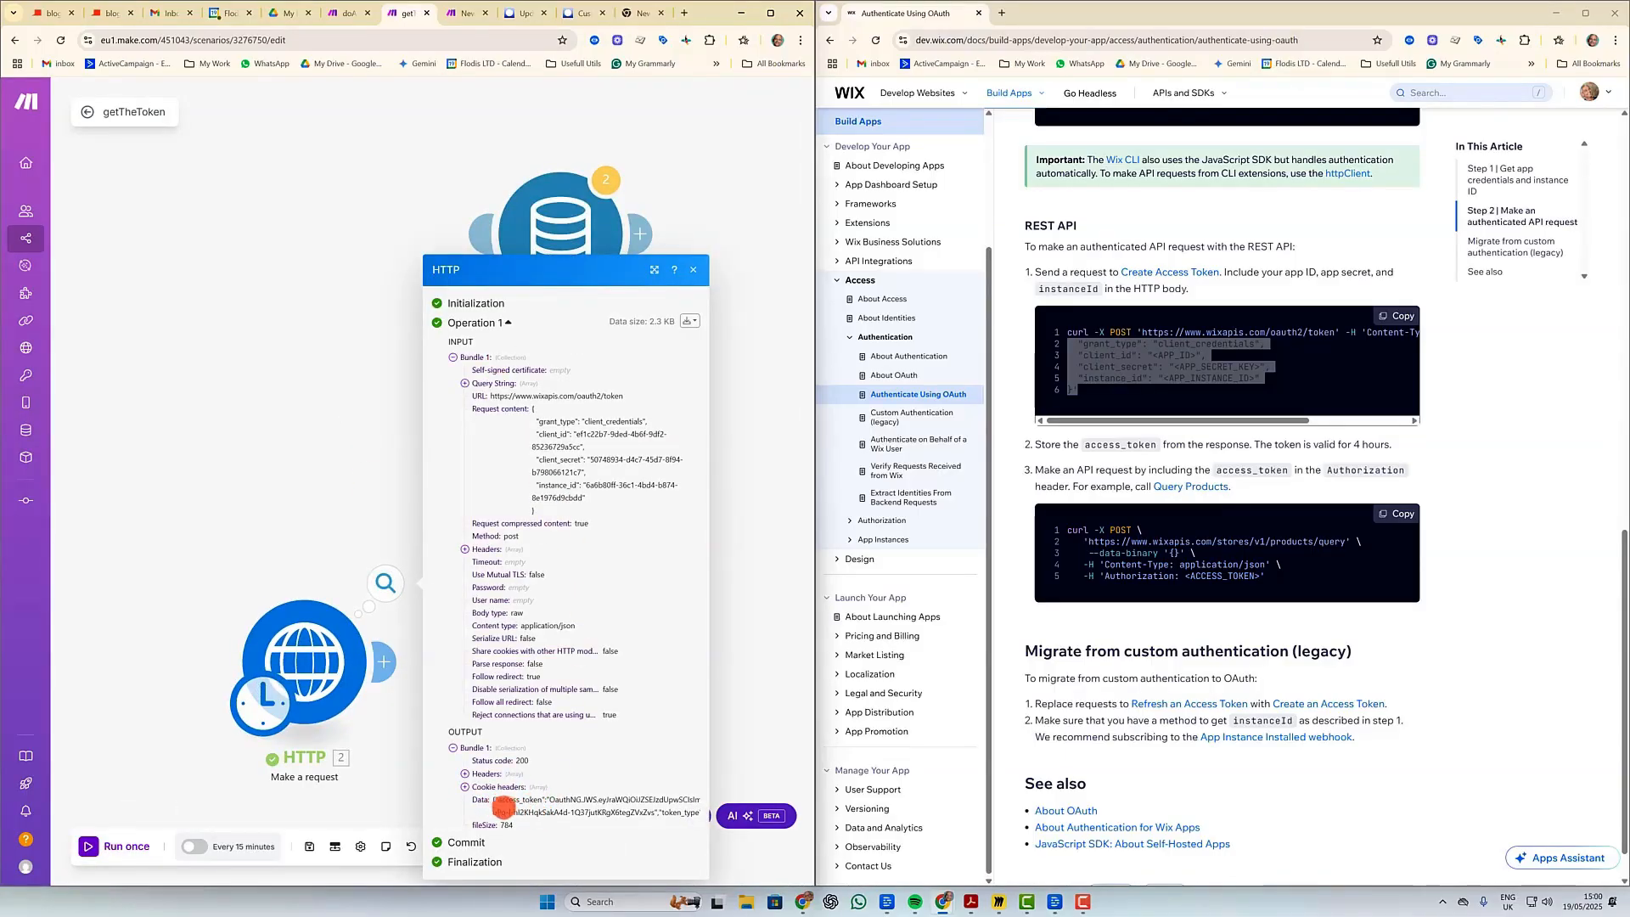
key("ctrl+plus")
key("ctrl+plus")
key("ctrl+plus")
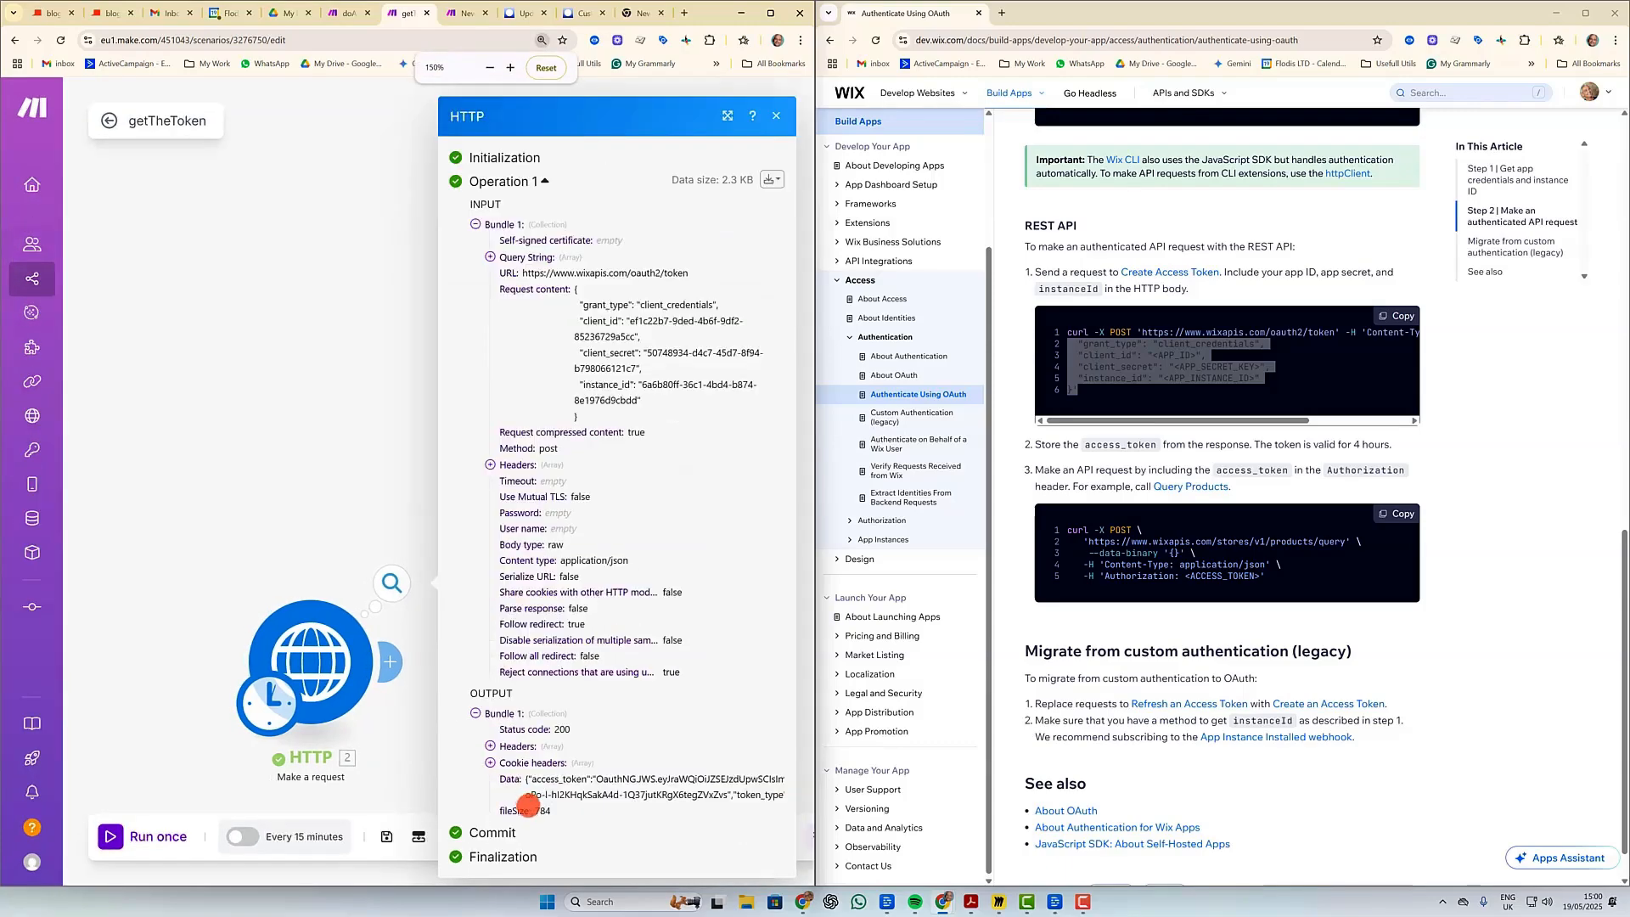
scroll(509, 713, "down", 3)
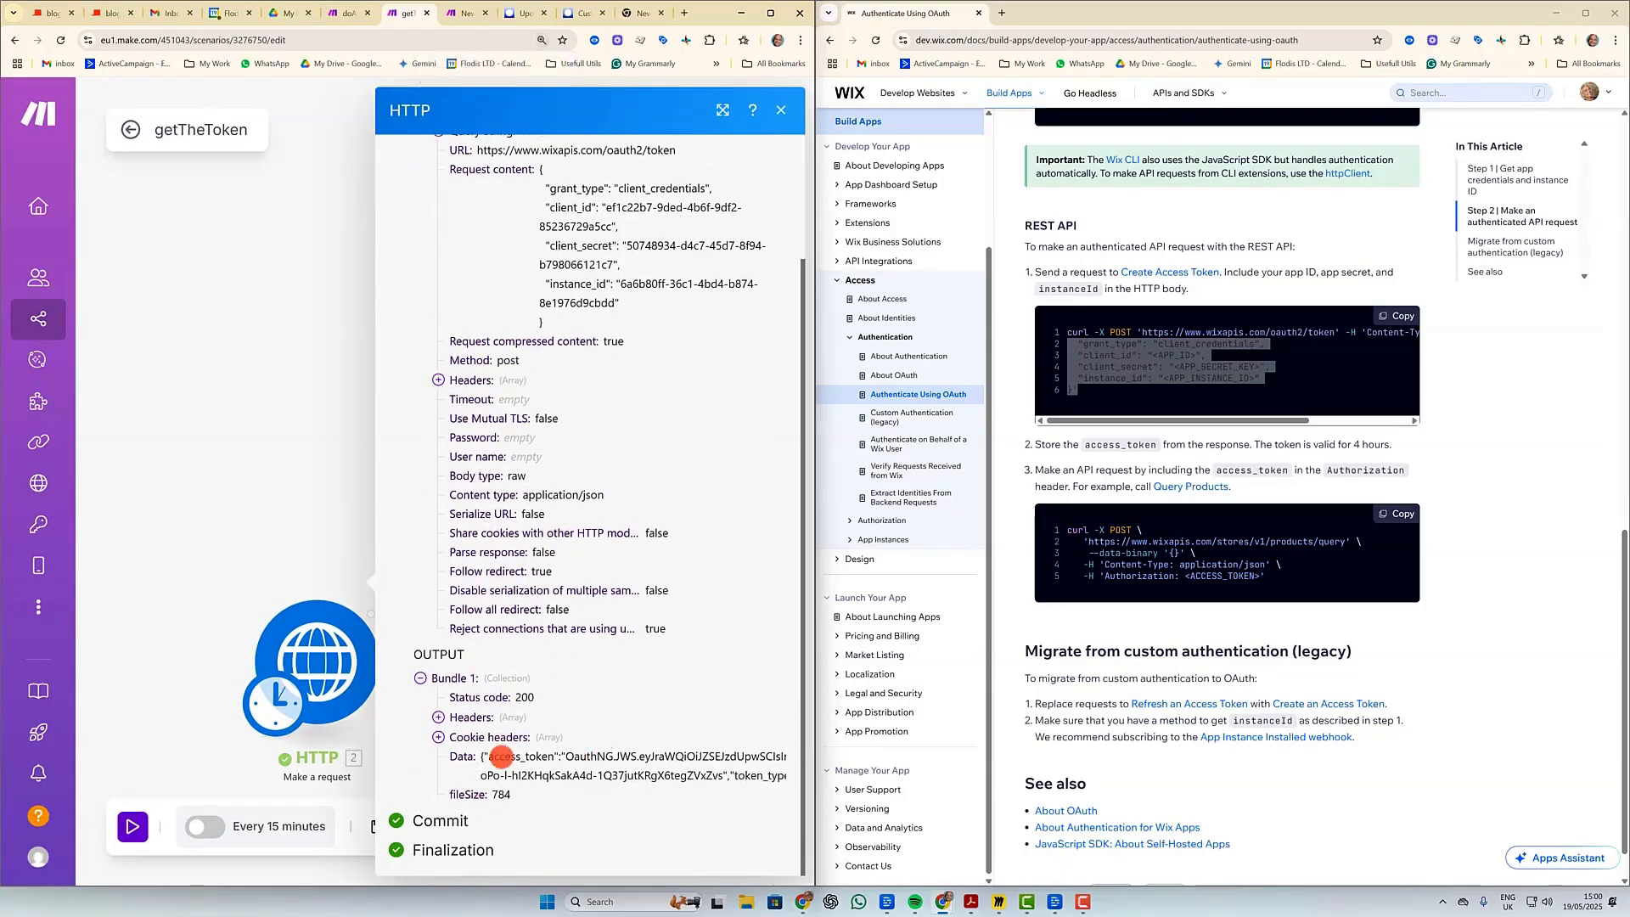
left_click_drag(487, 755, 744, 775)
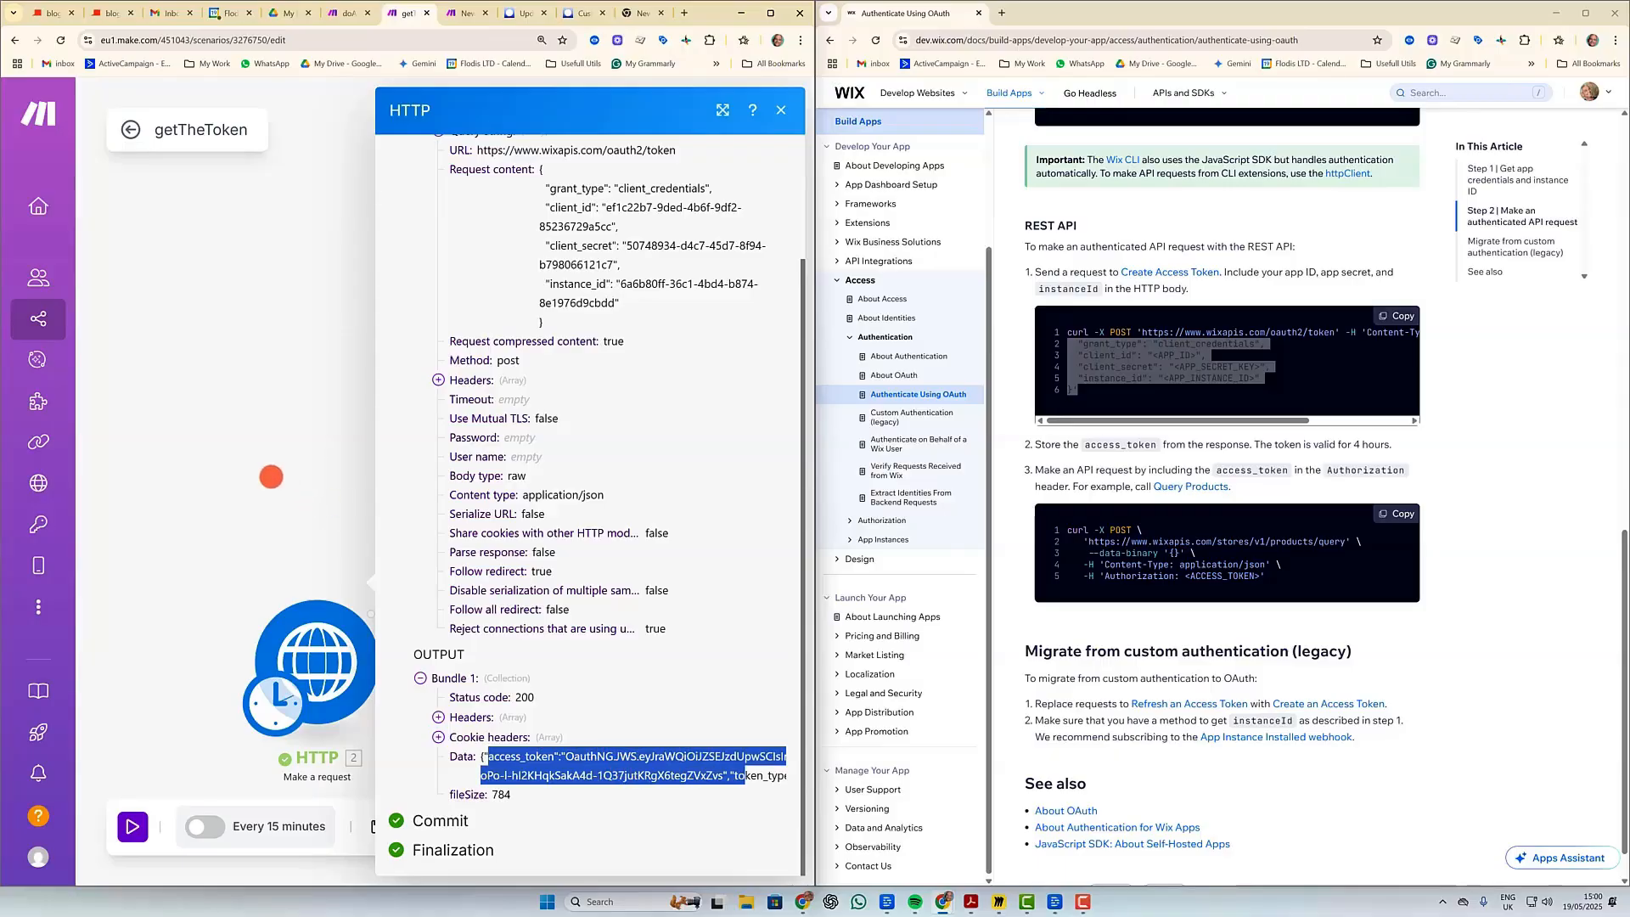
left_click(546, 725)
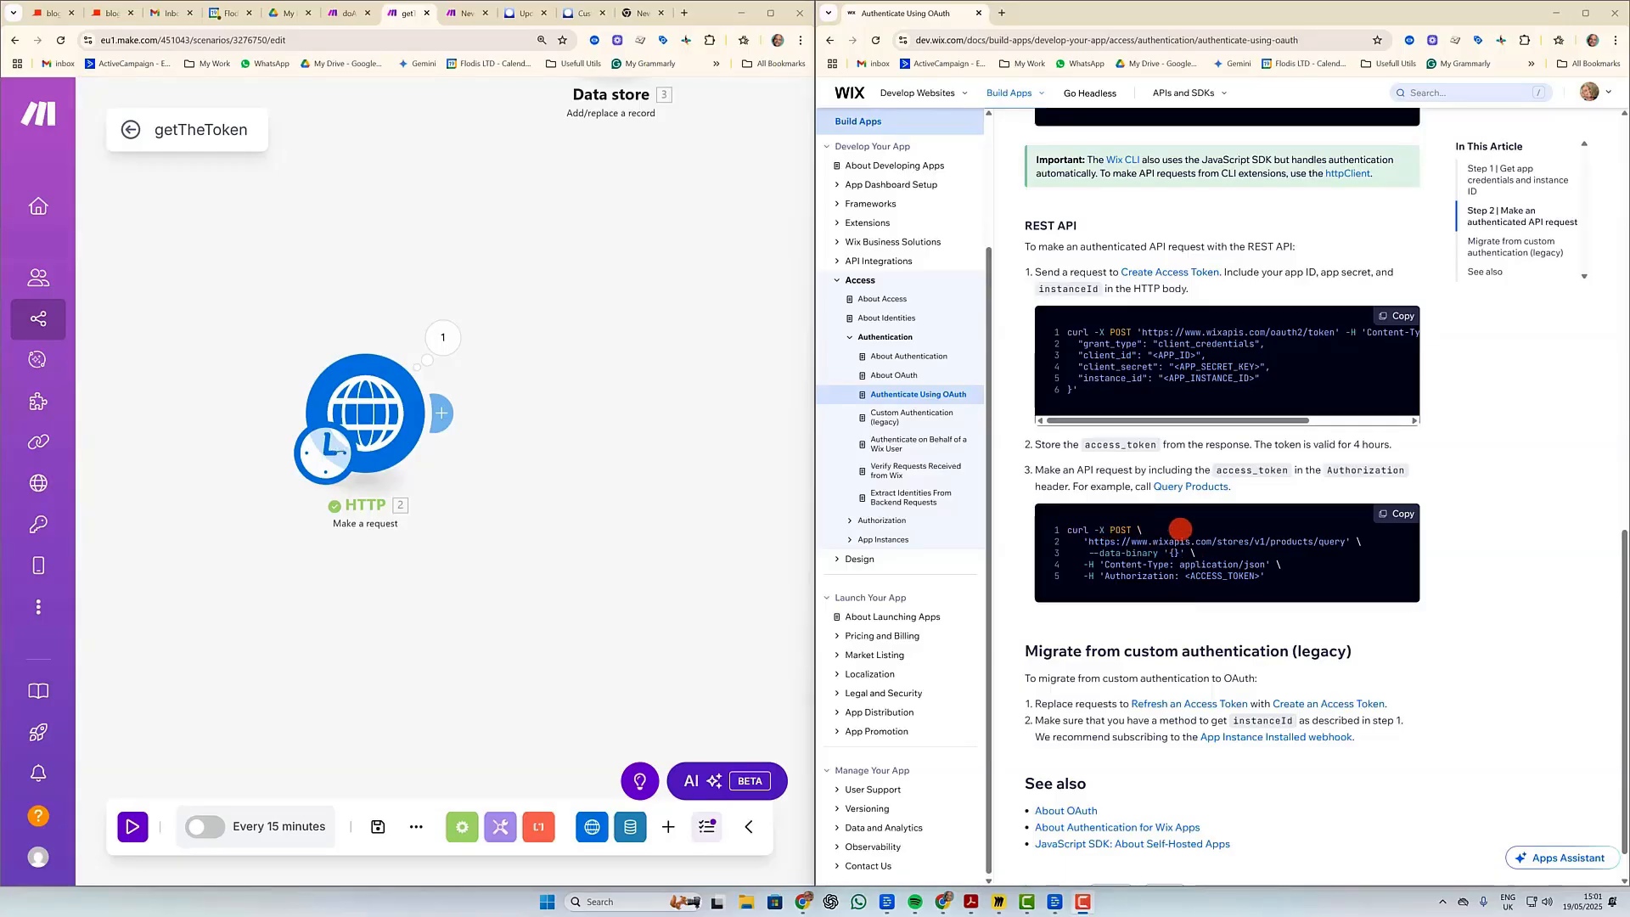
Review the Wix example for using the access token and reopen the HTTP module's run details.
scroll(1201, 535, "down", 1)
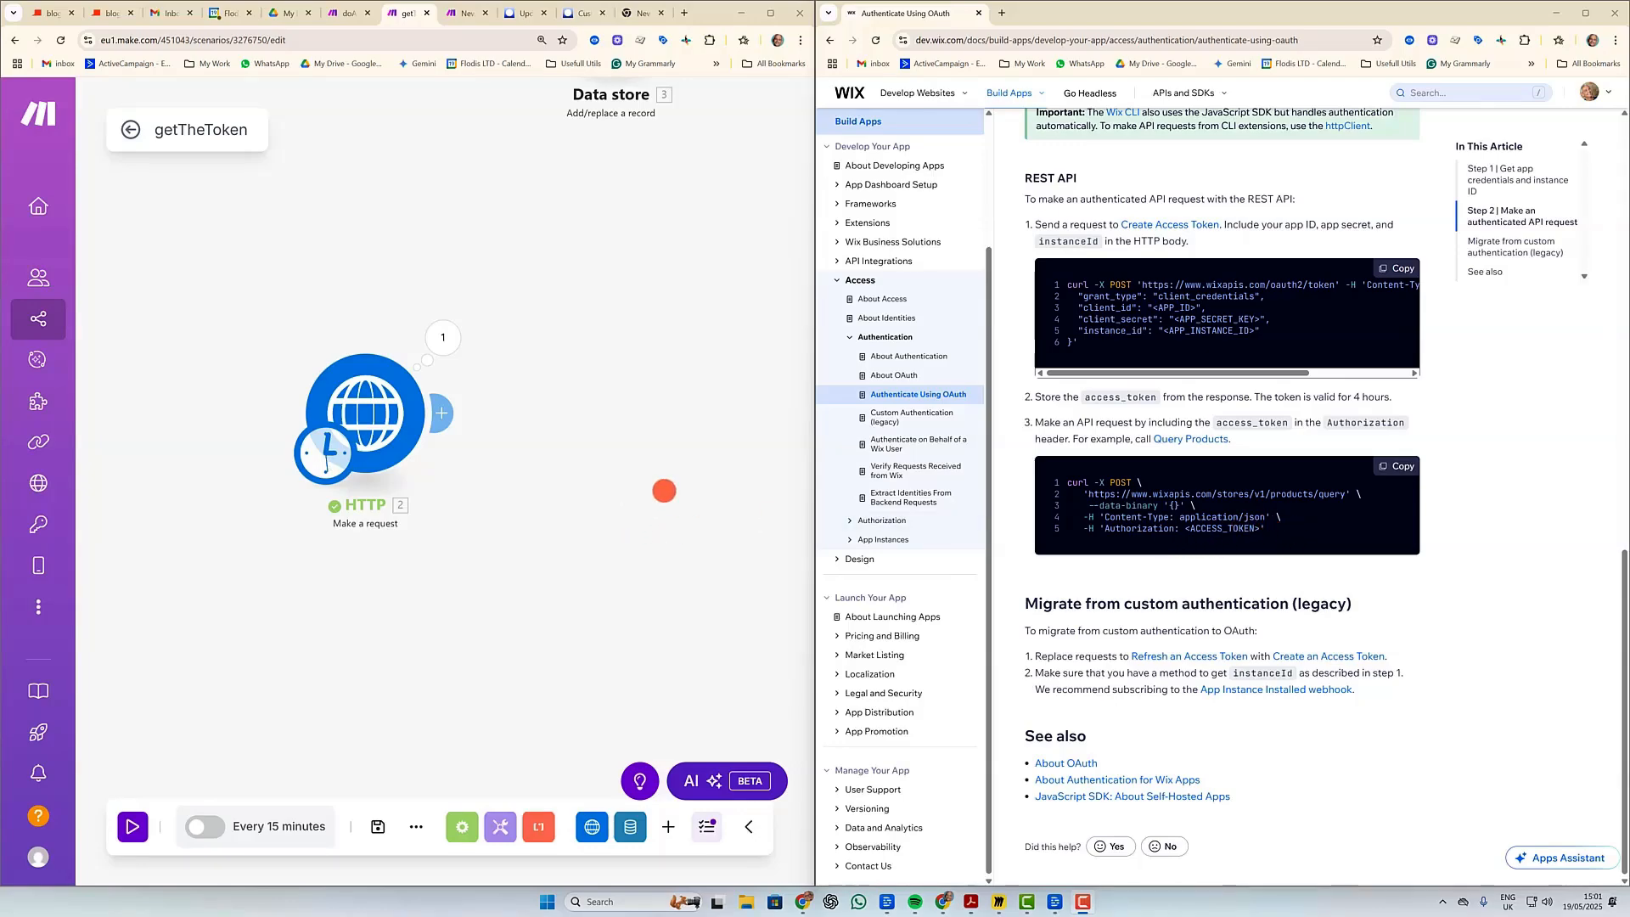
left_click_drag(663, 491, 540, 486)
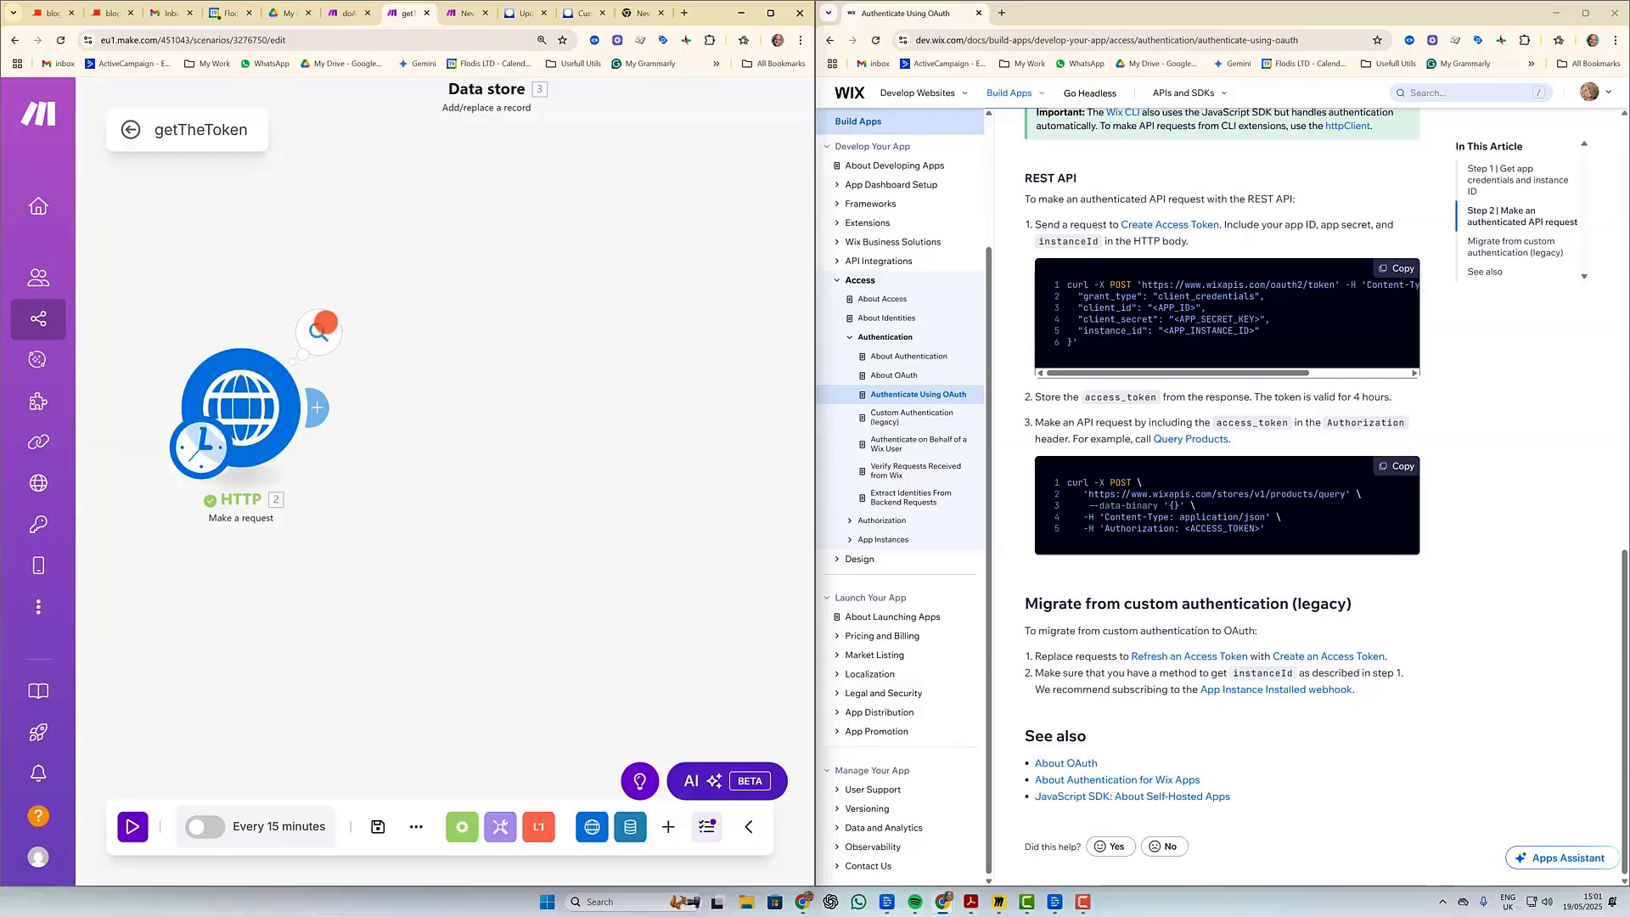
left_click(321, 330)
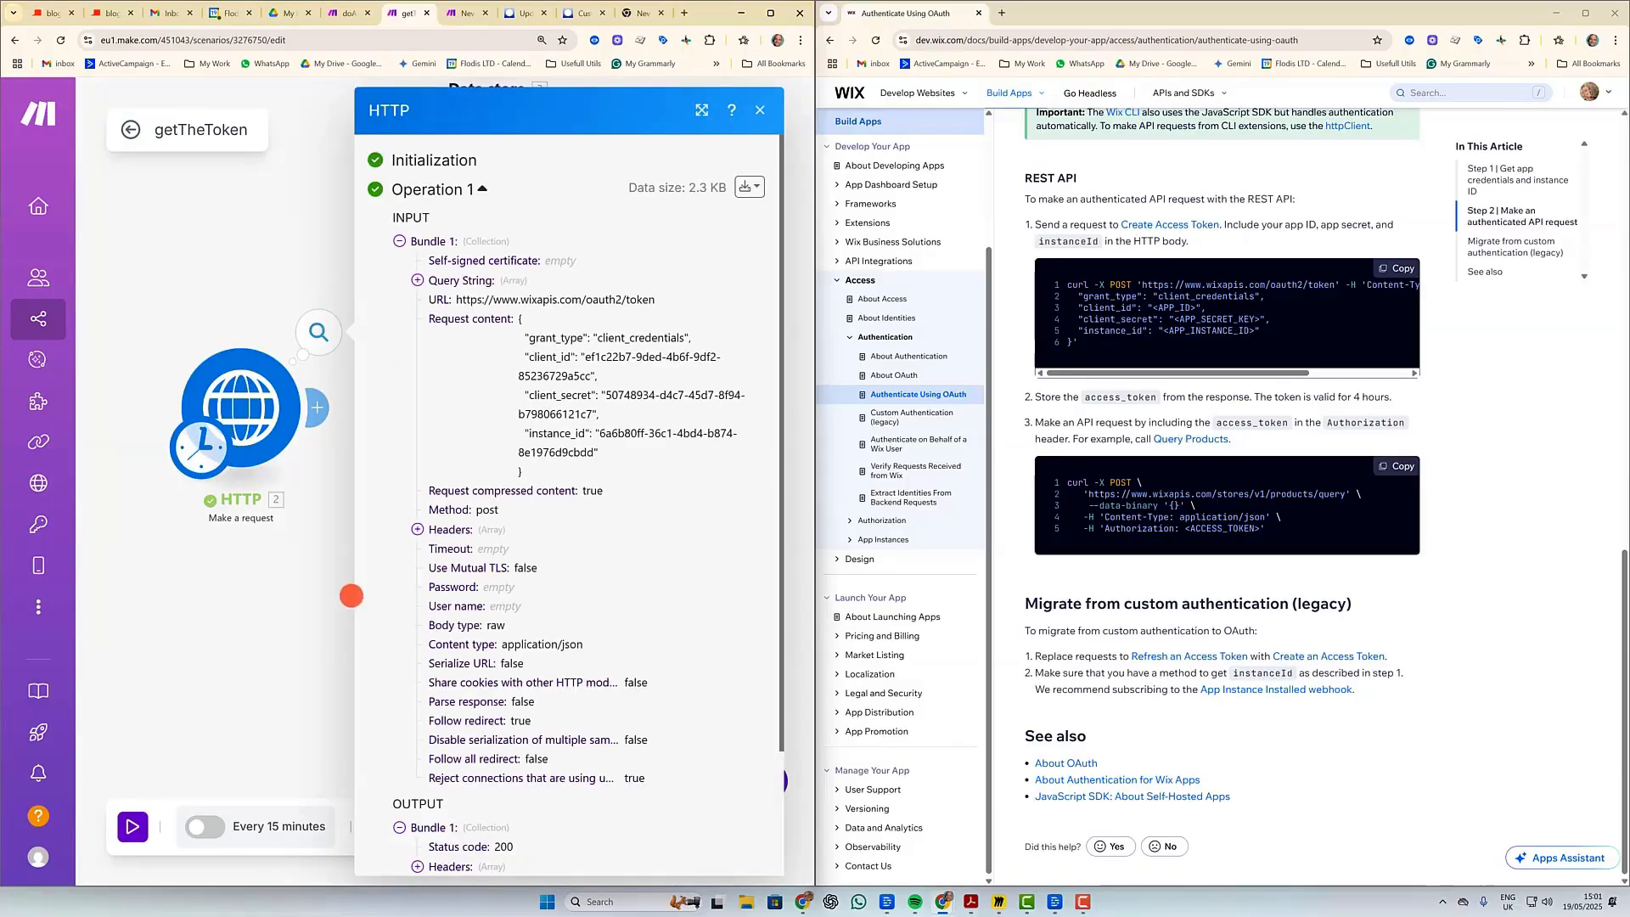
left_click(257, 608)
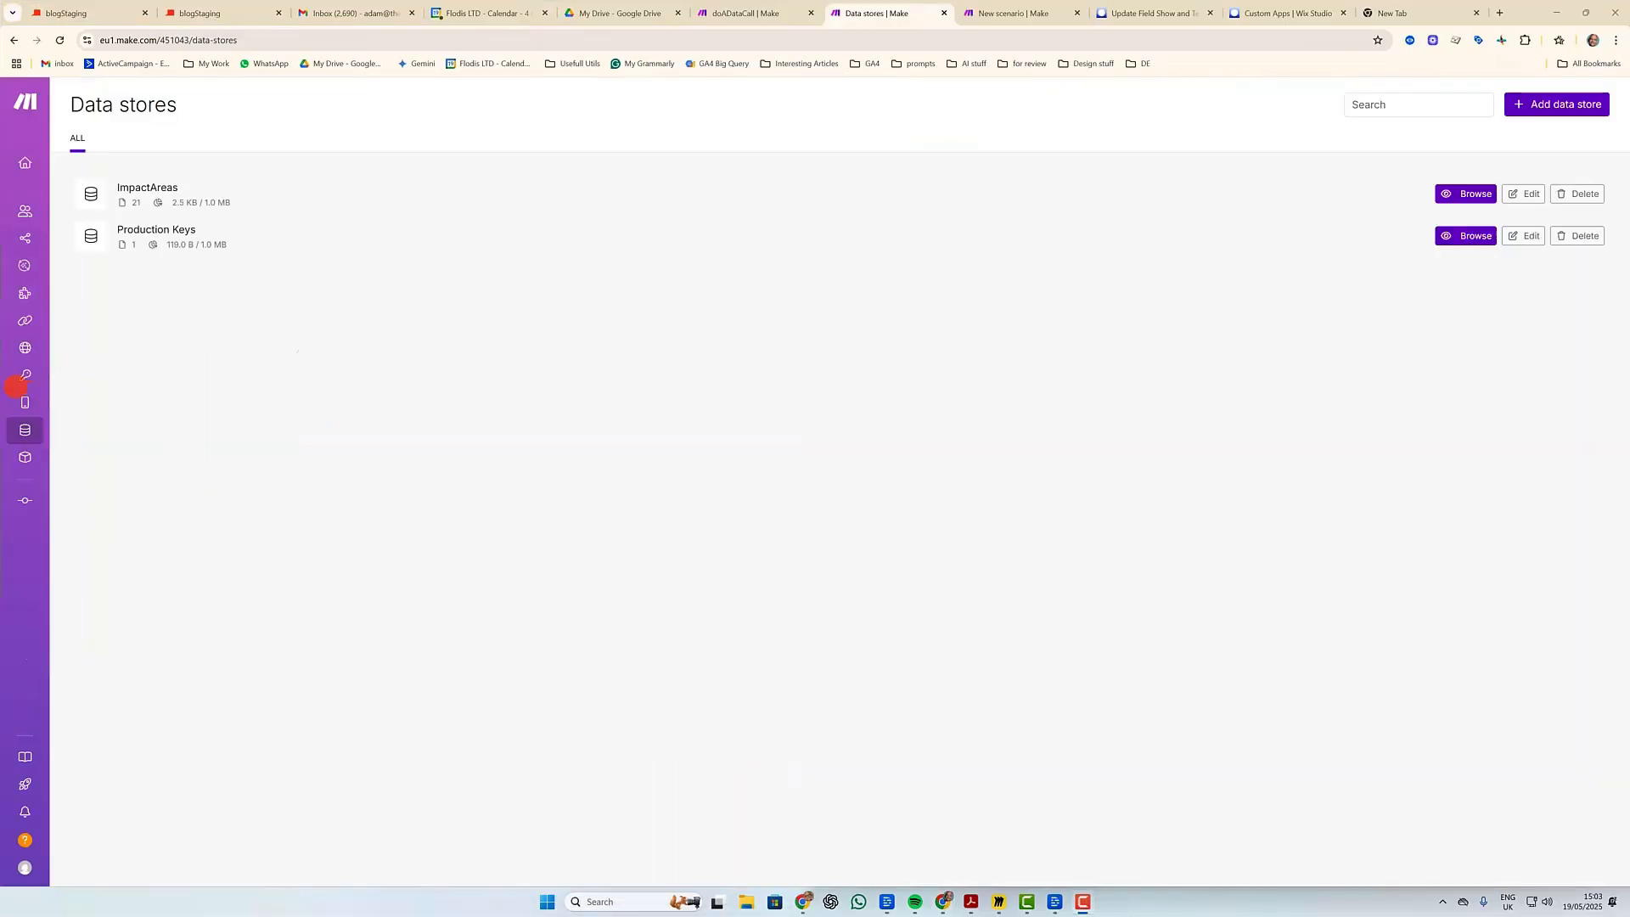
Start a new data store in Make and name it wixCurrentToken.
mouse_move(15, 429)
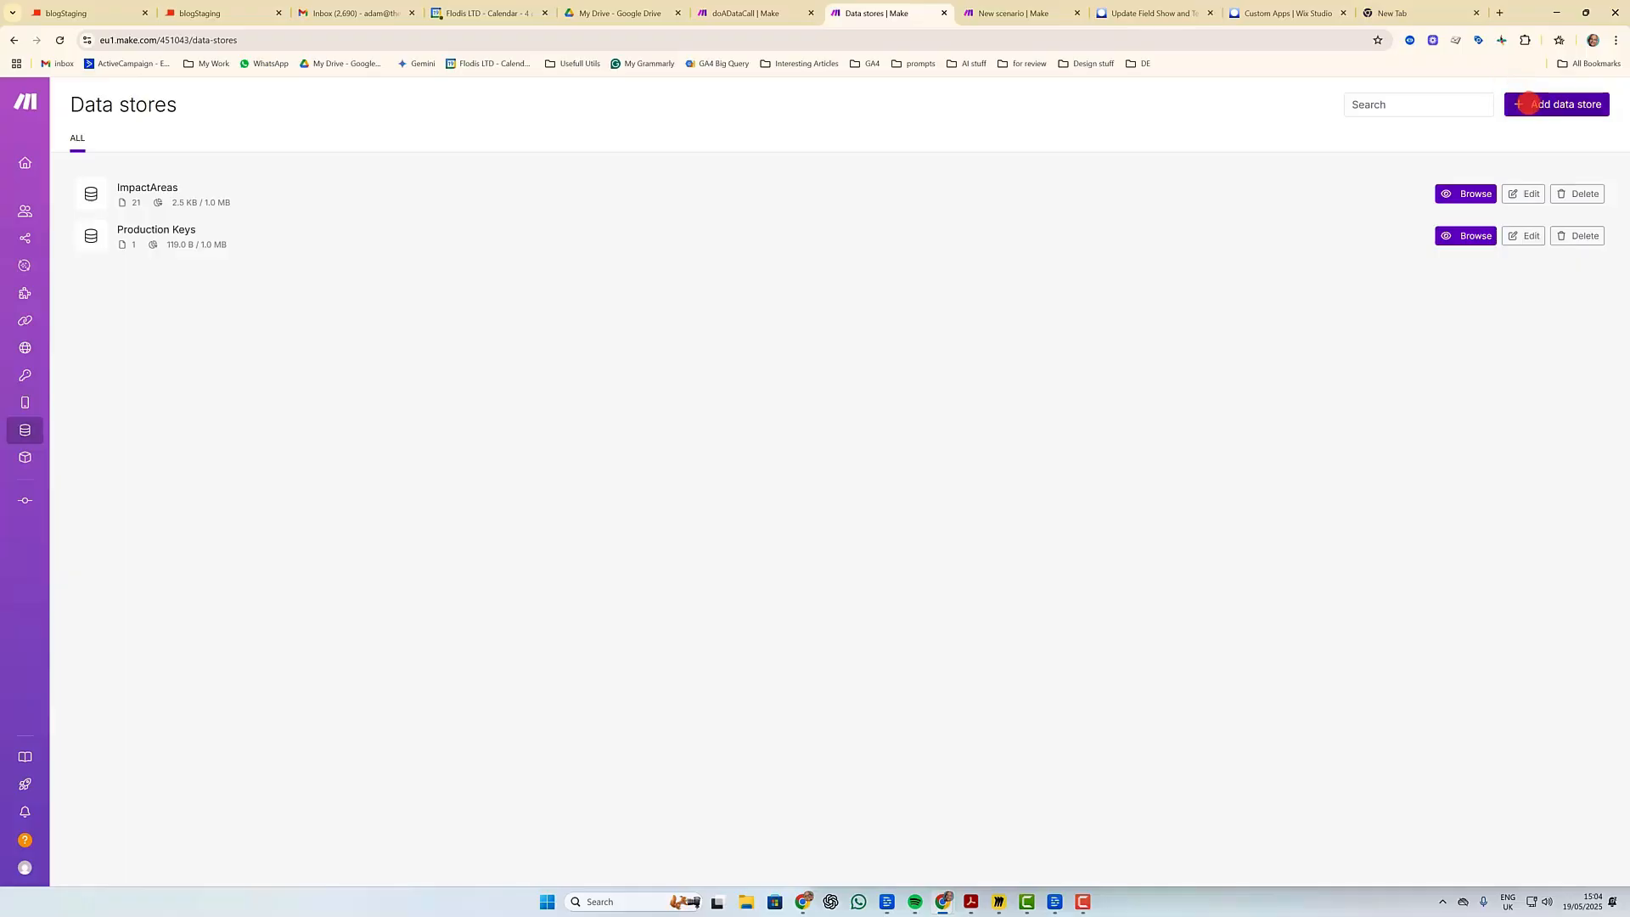
left_click(1528, 103)
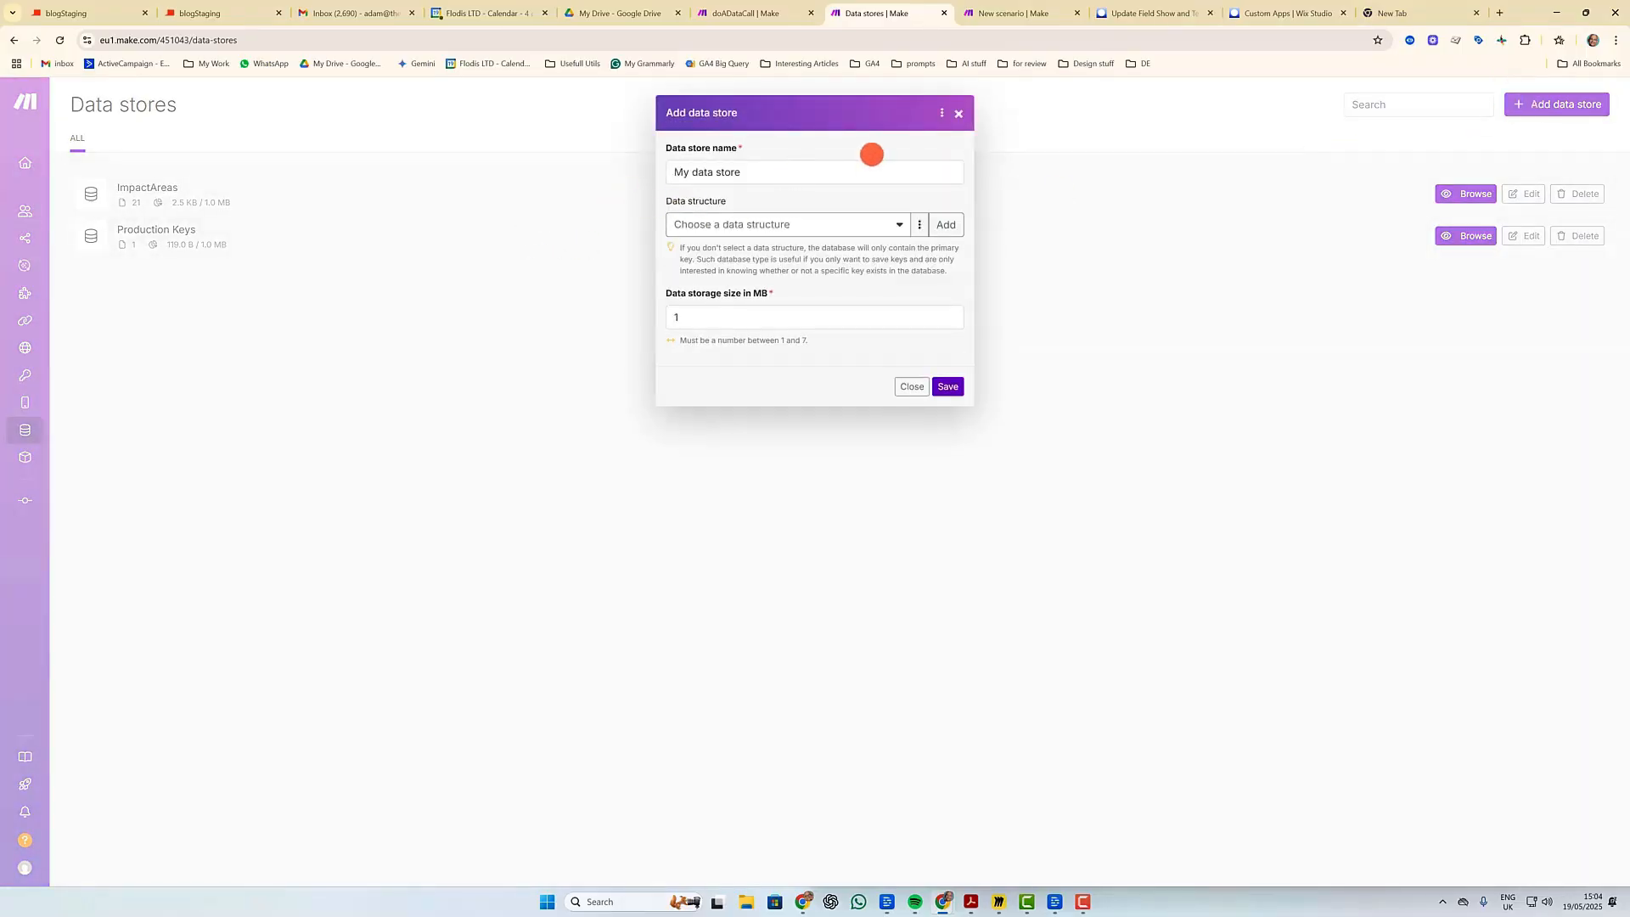
left_click(857, 170)
key("ctrl+a")
type("wixCurrentToken")
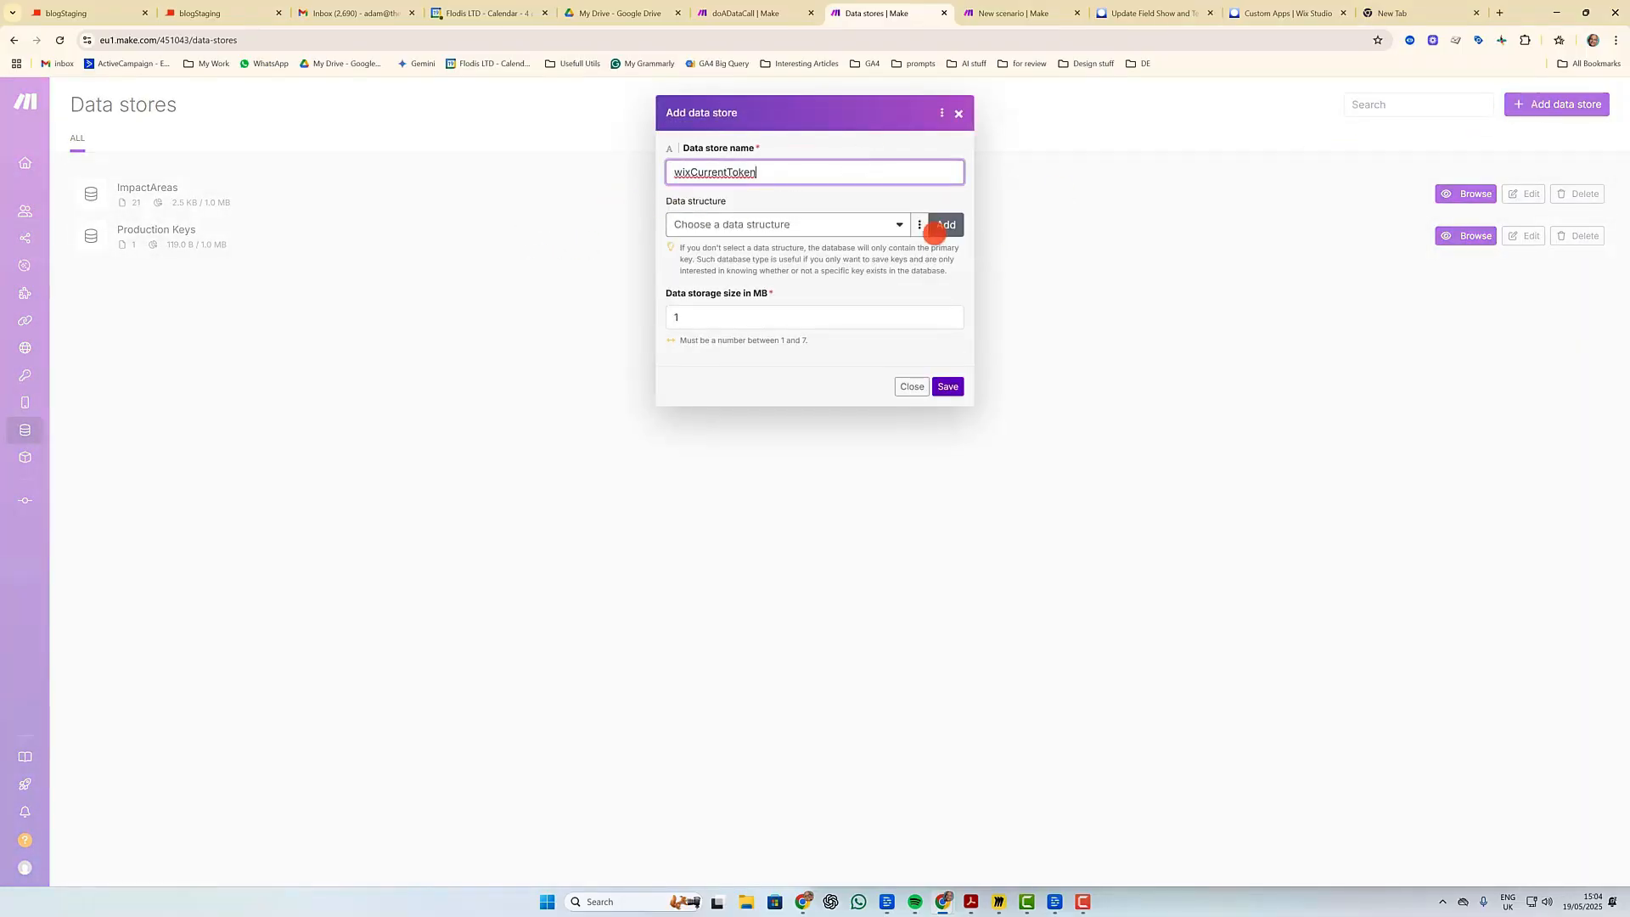
Create a data structure named wixToken with a text item named token for the data store, and save and browse the store.
left_click(944, 224)
left_click(1019, 166)
key("ctrl+a")
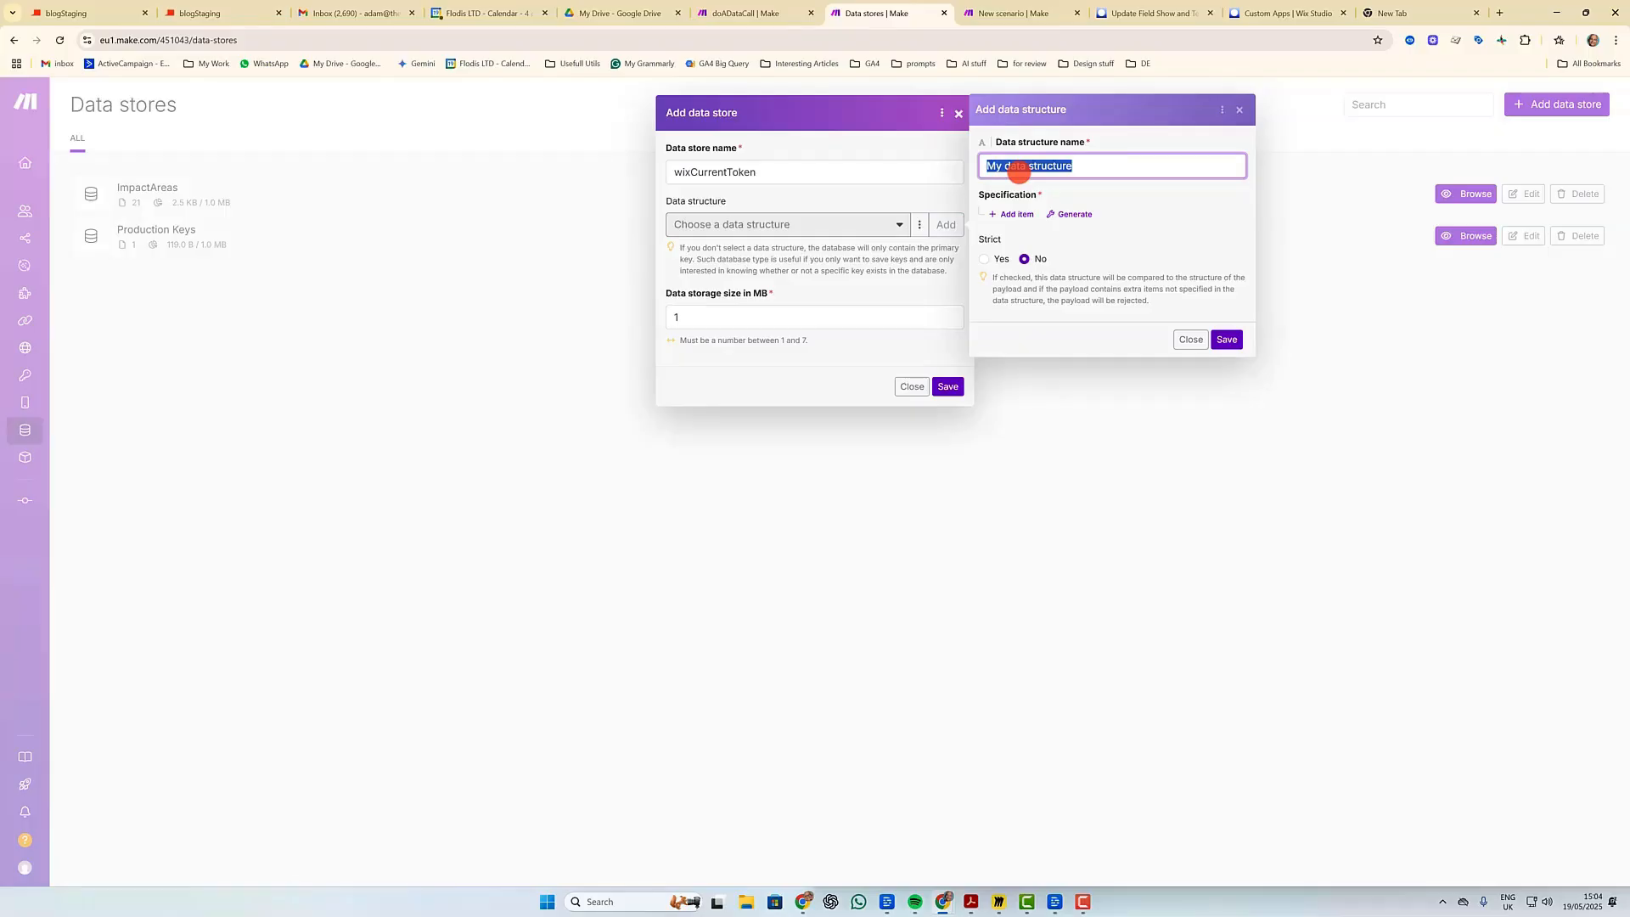
type("wixToken")
left_click(1011, 214)
type("token")
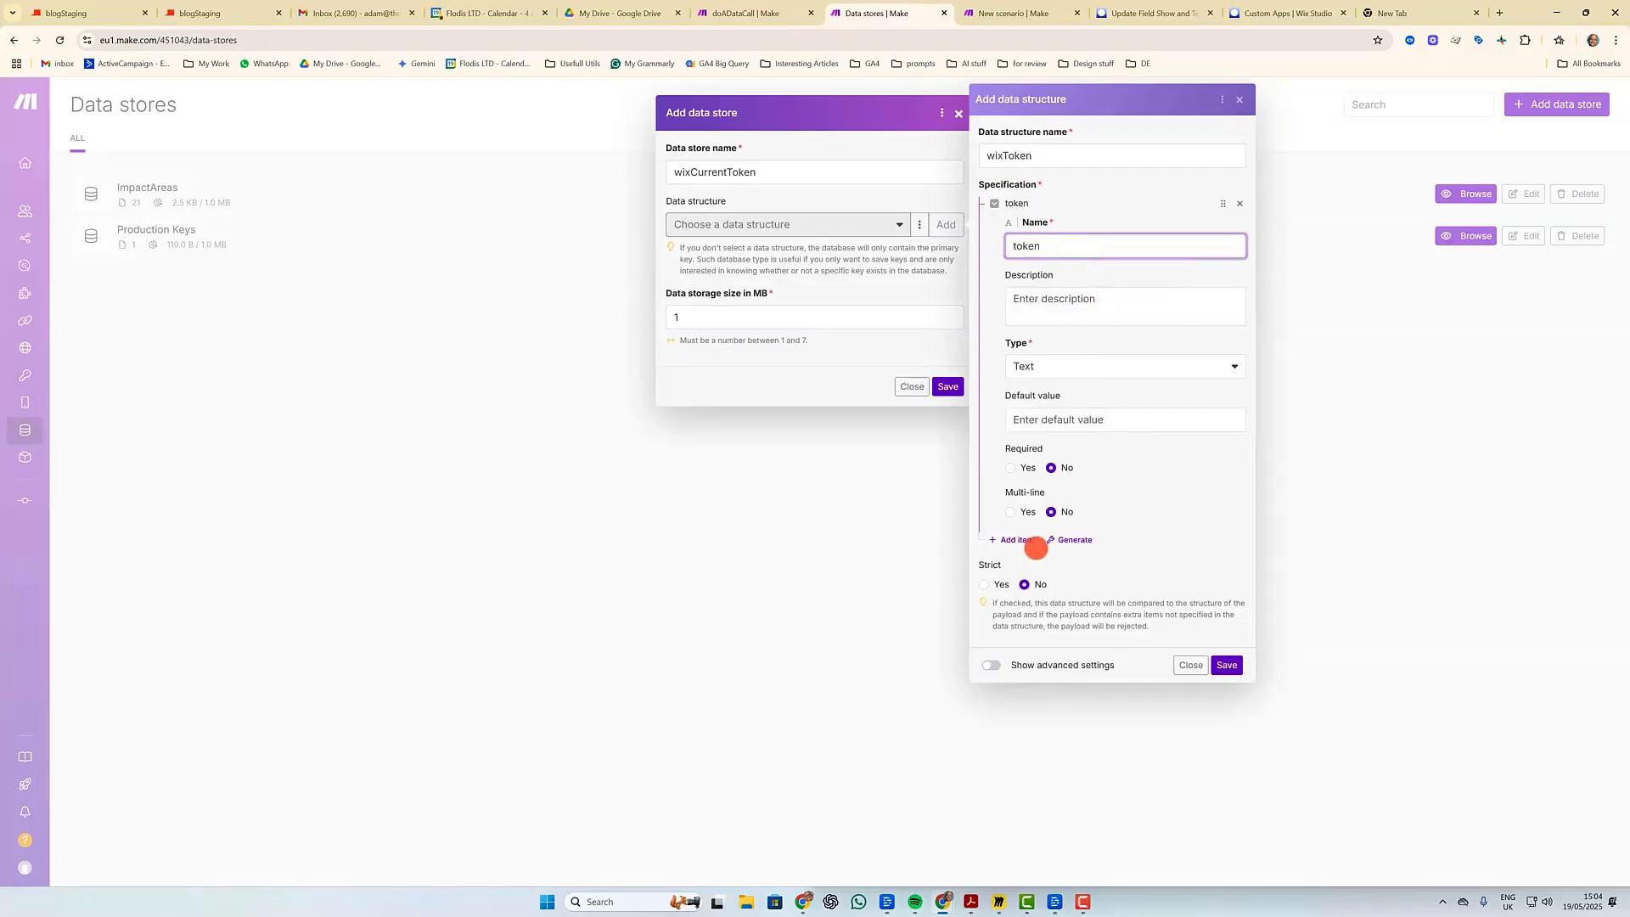
left_click(1225, 665)
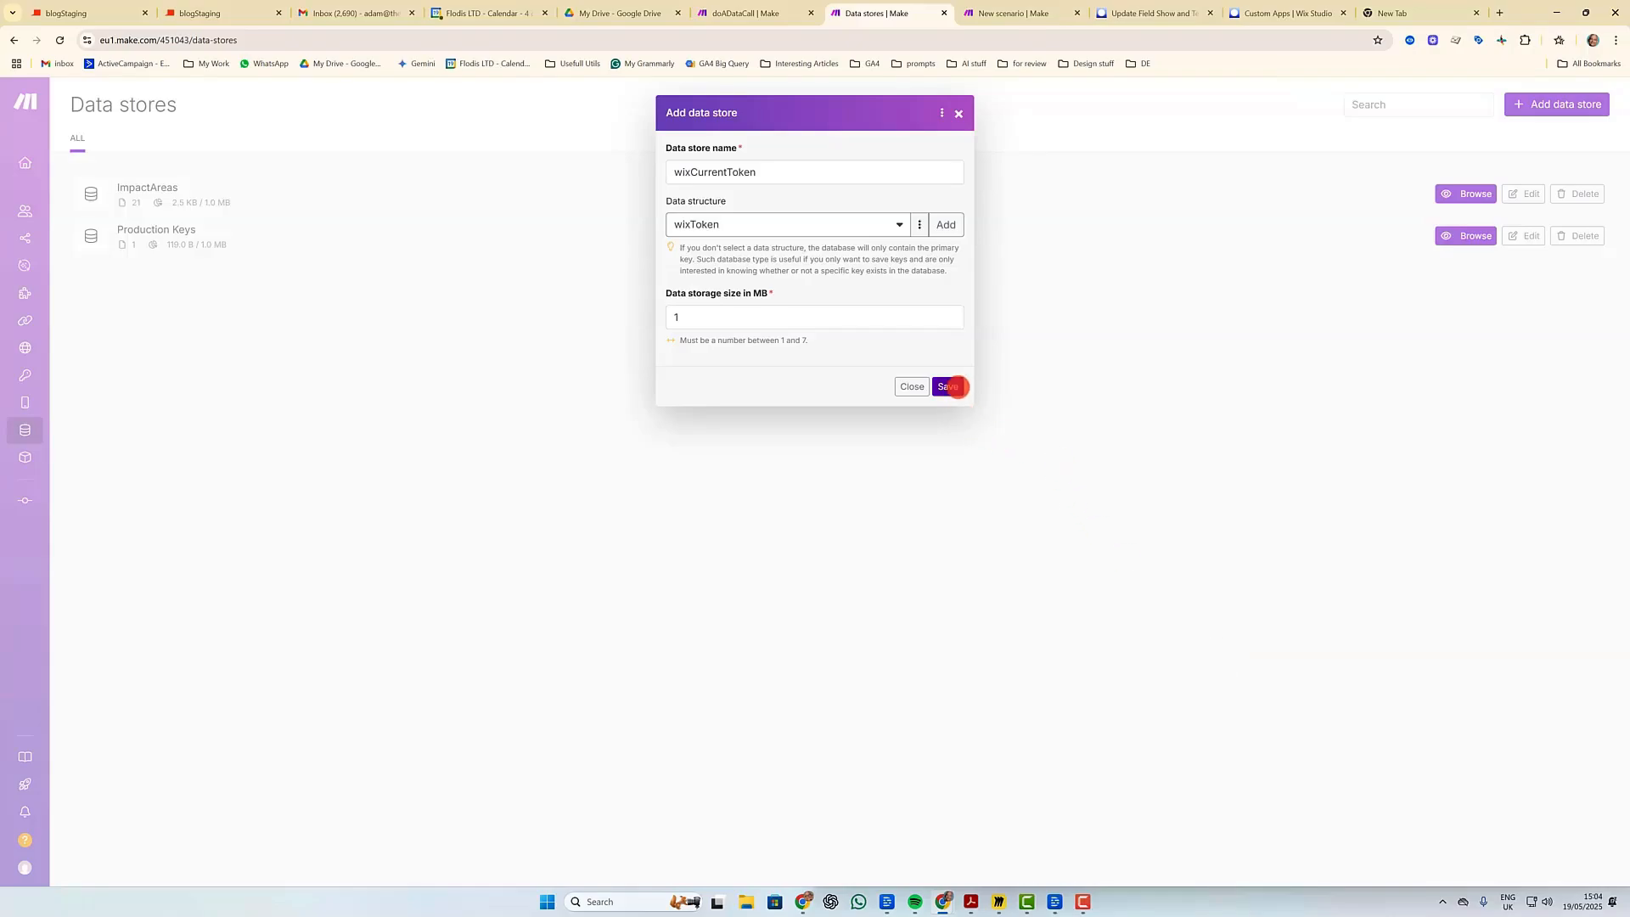
left_click(956, 387)
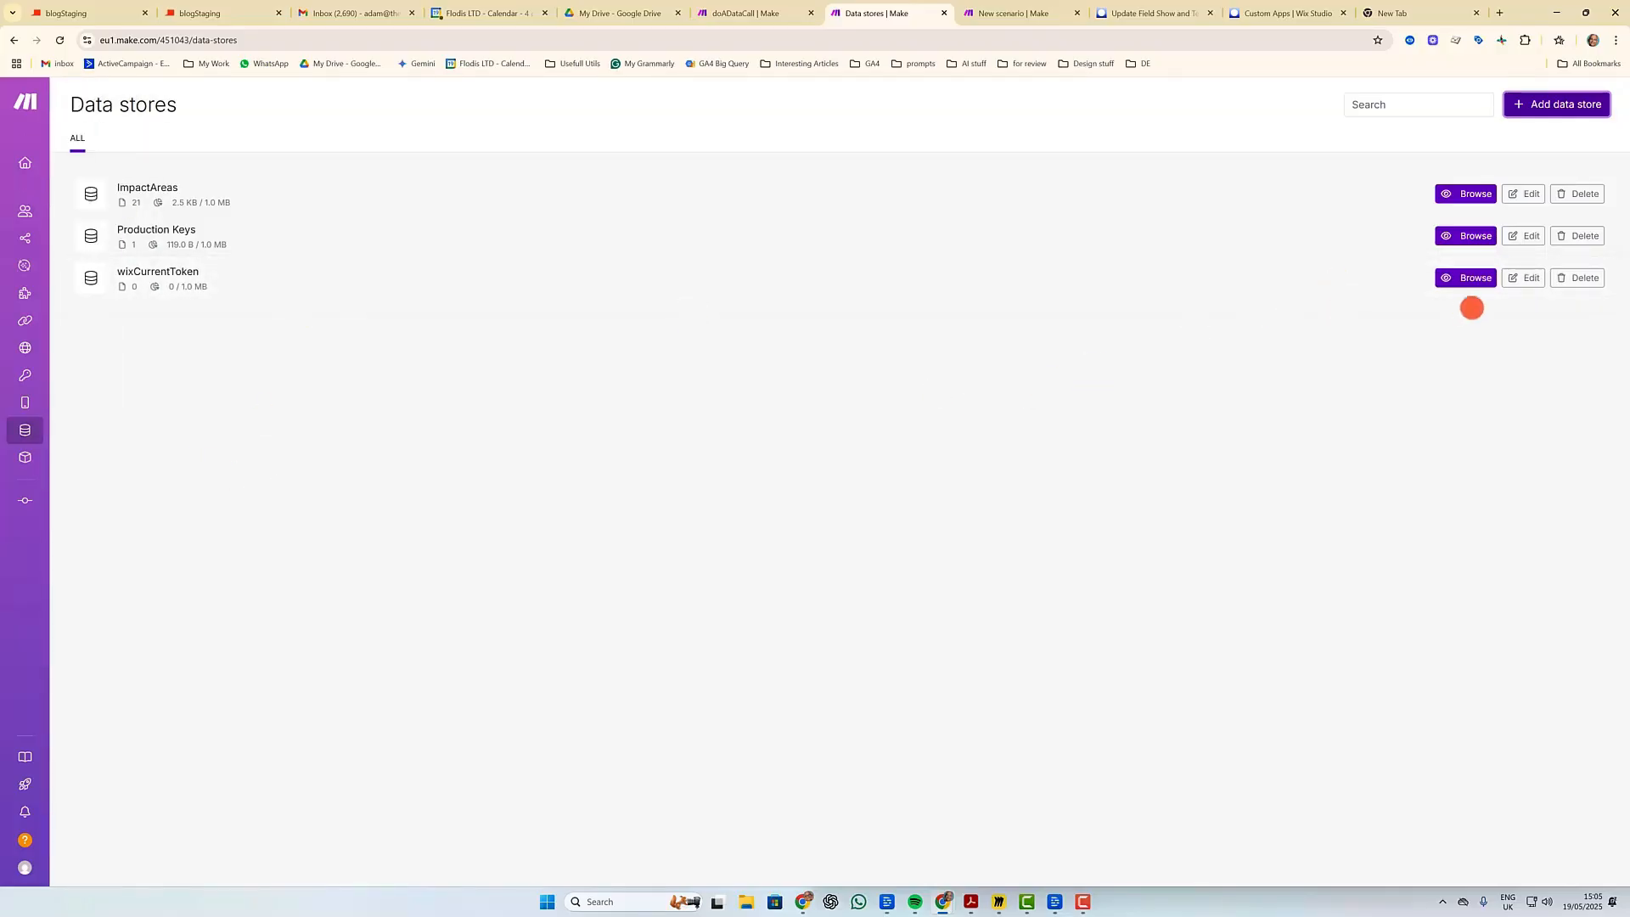
left_click(1481, 278)
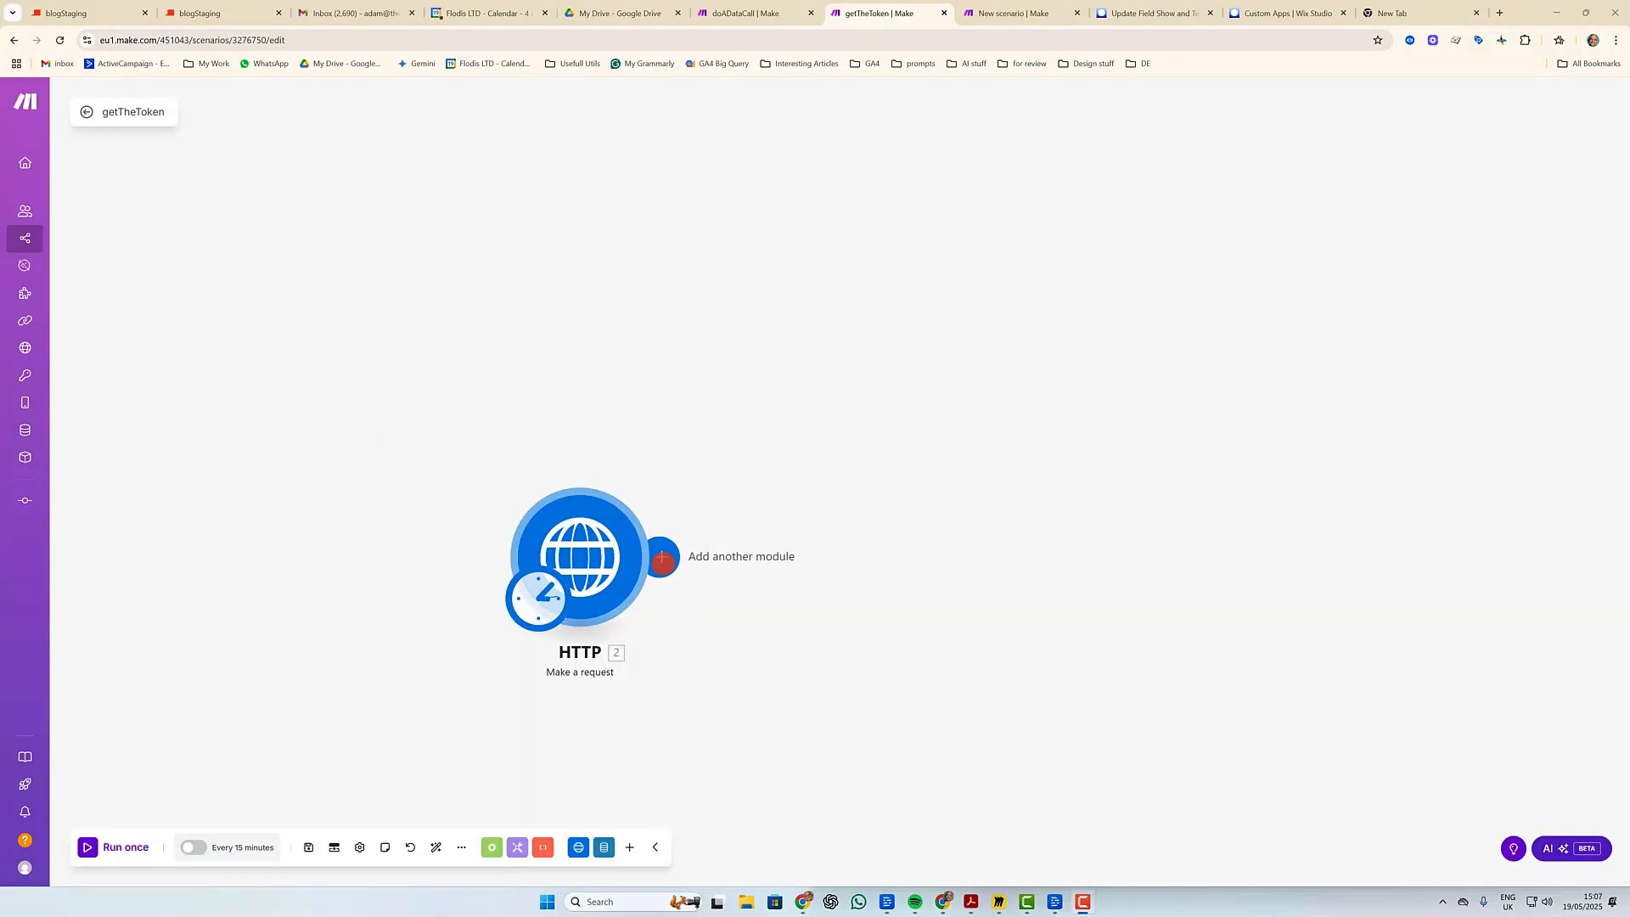
Add a Data store "Add/replace a record" module after the HTTP module in getTheToken and select the wixCurrentToken data store.
left_click(662, 559)
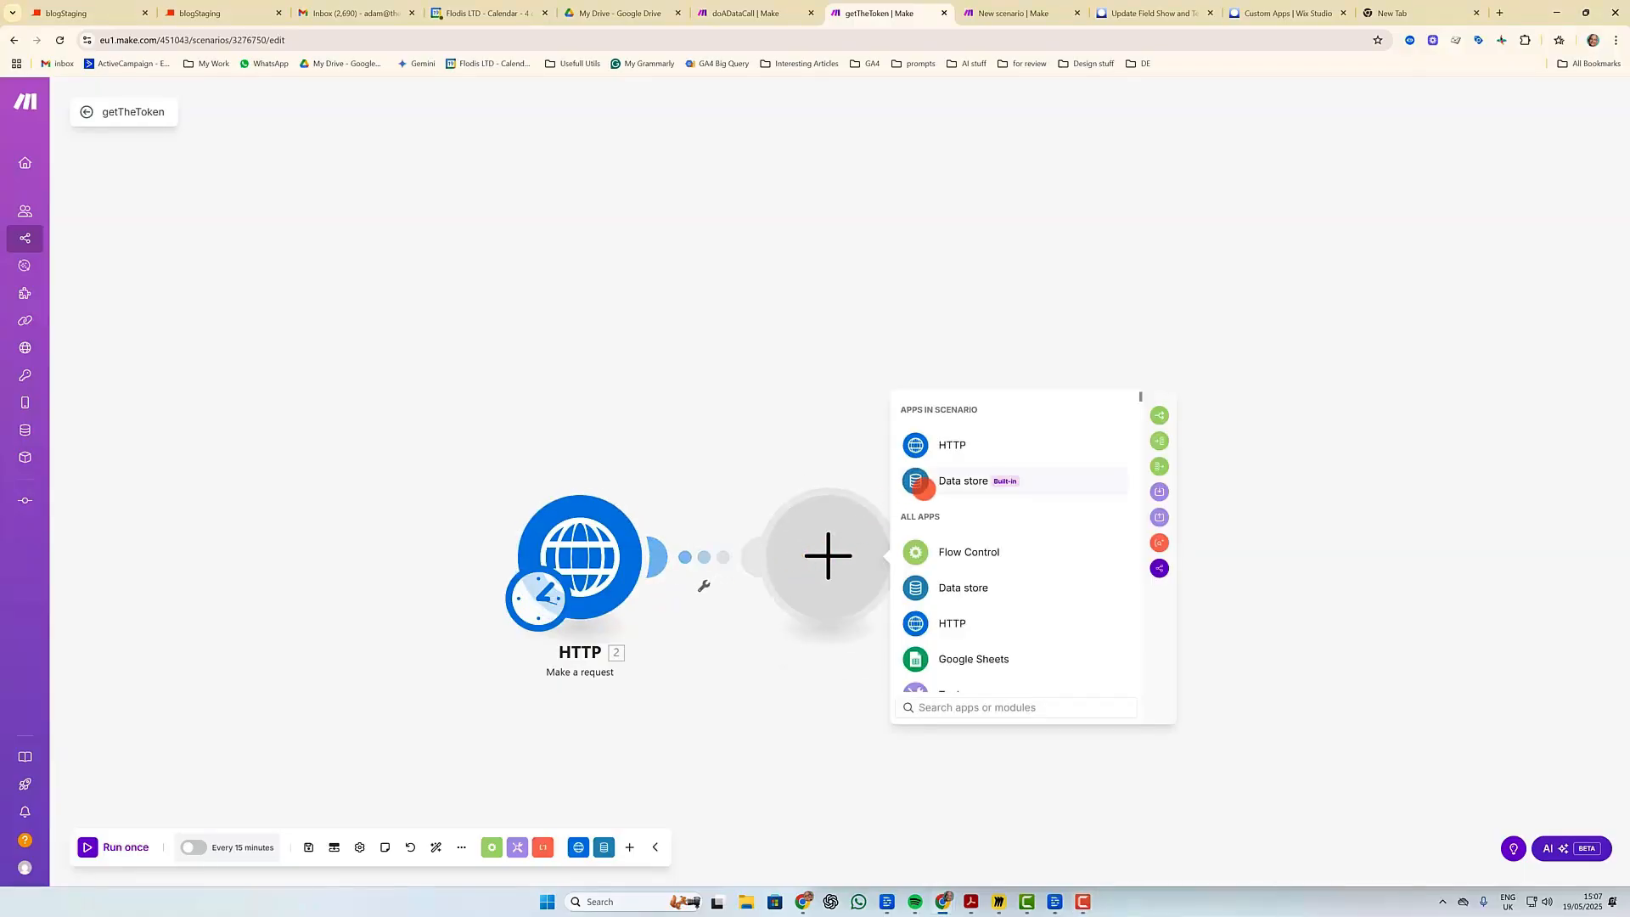
left_click(924, 489)
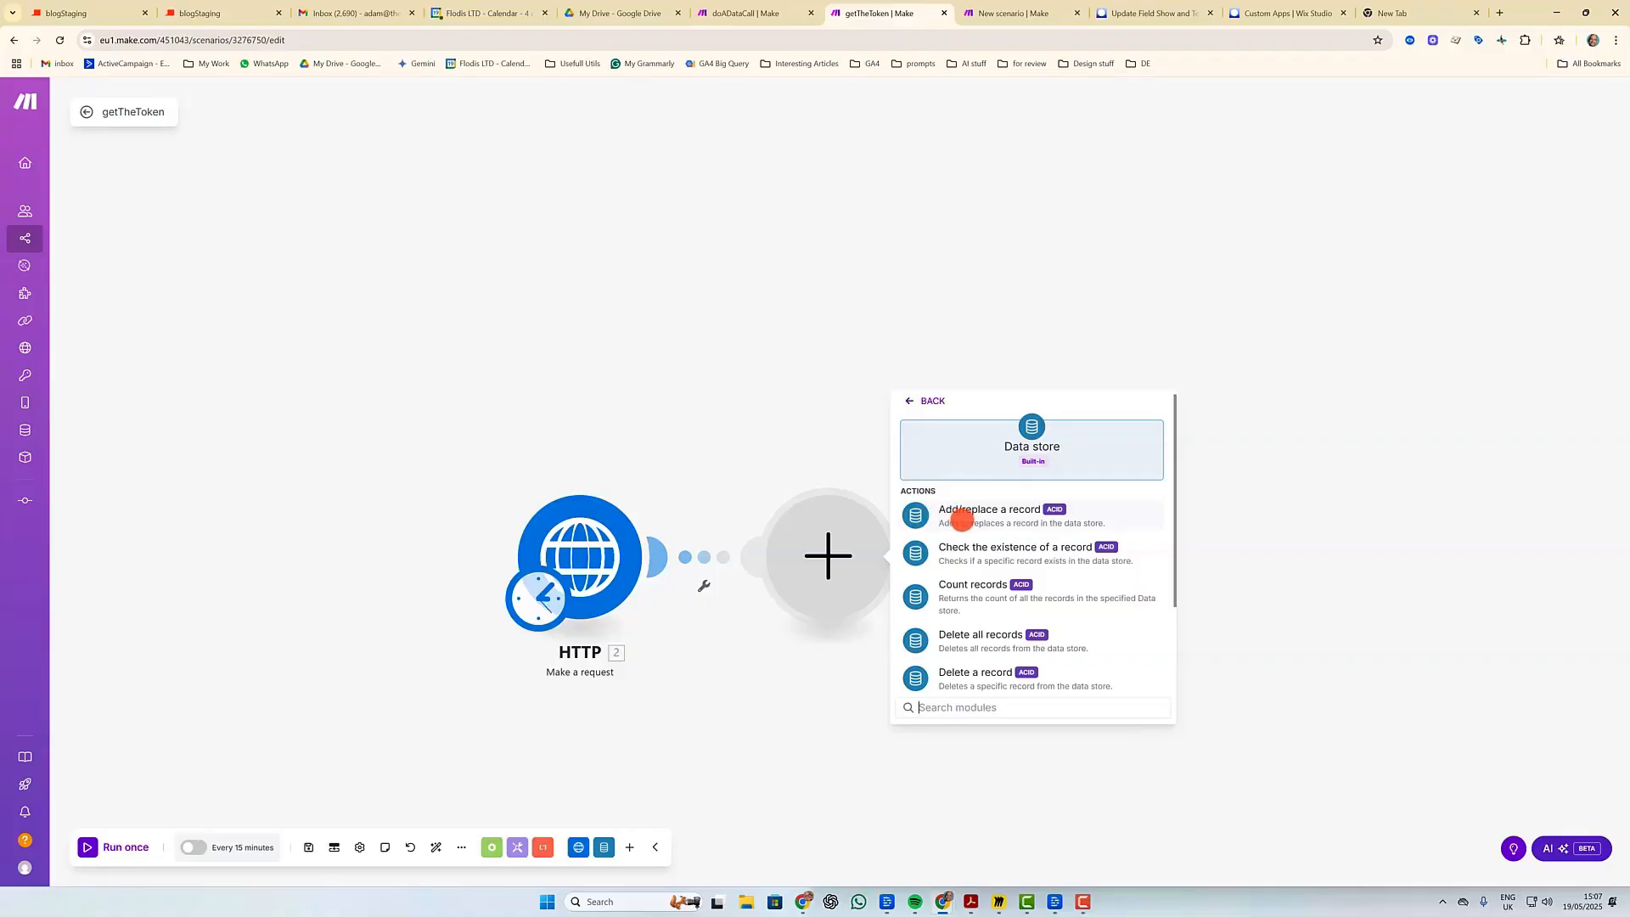
left_click(965, 518)
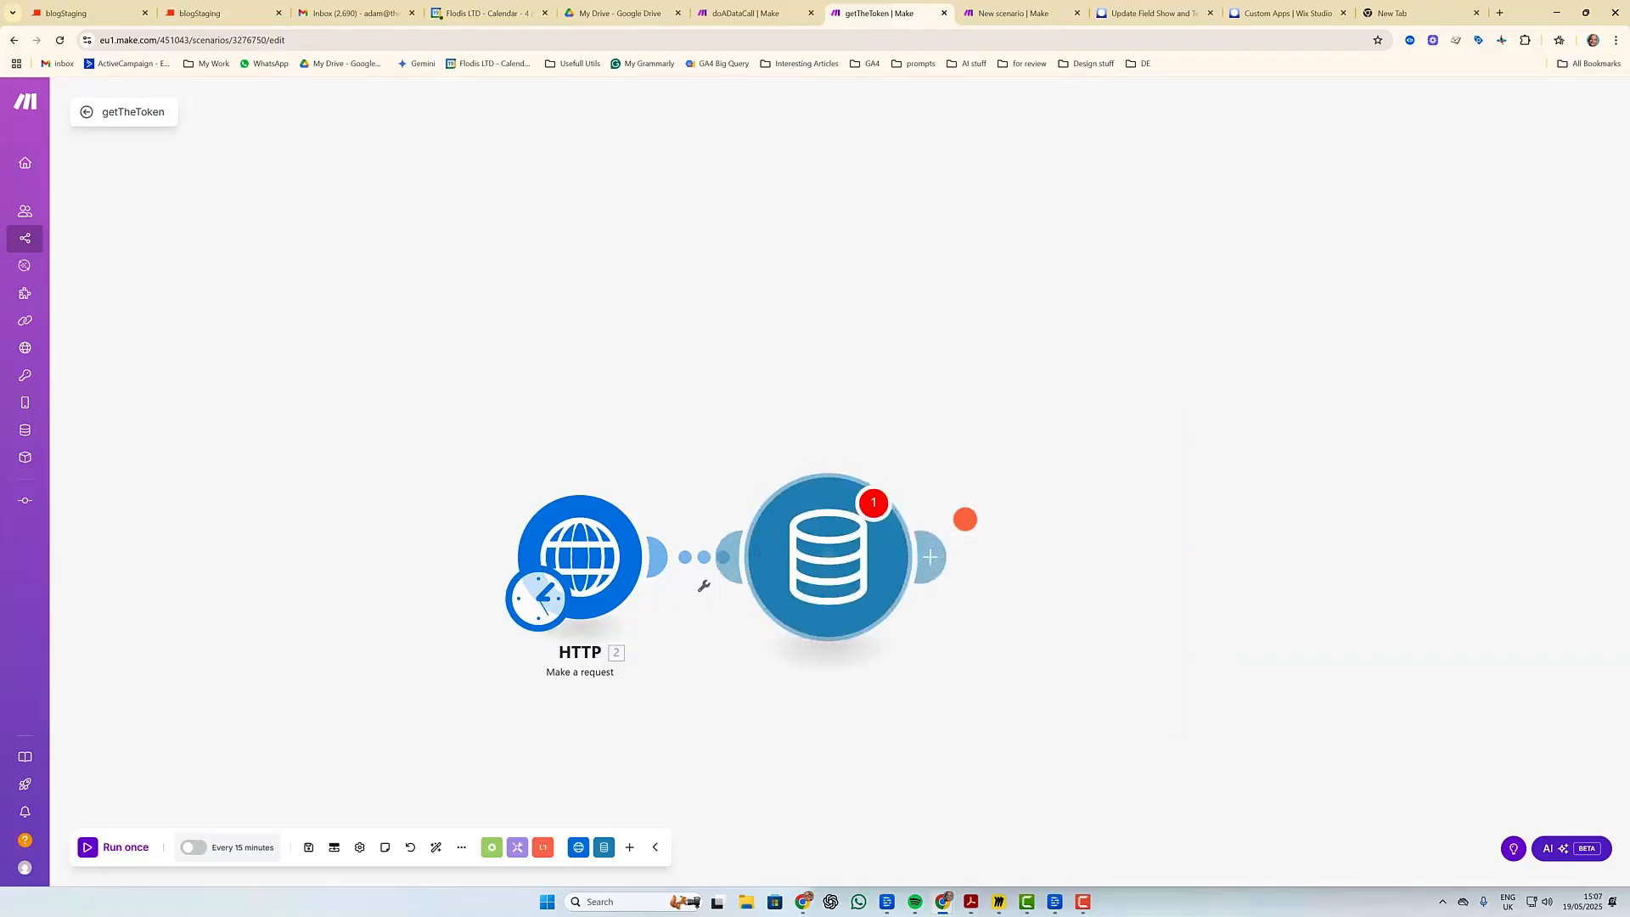
left_click(1076, 565)
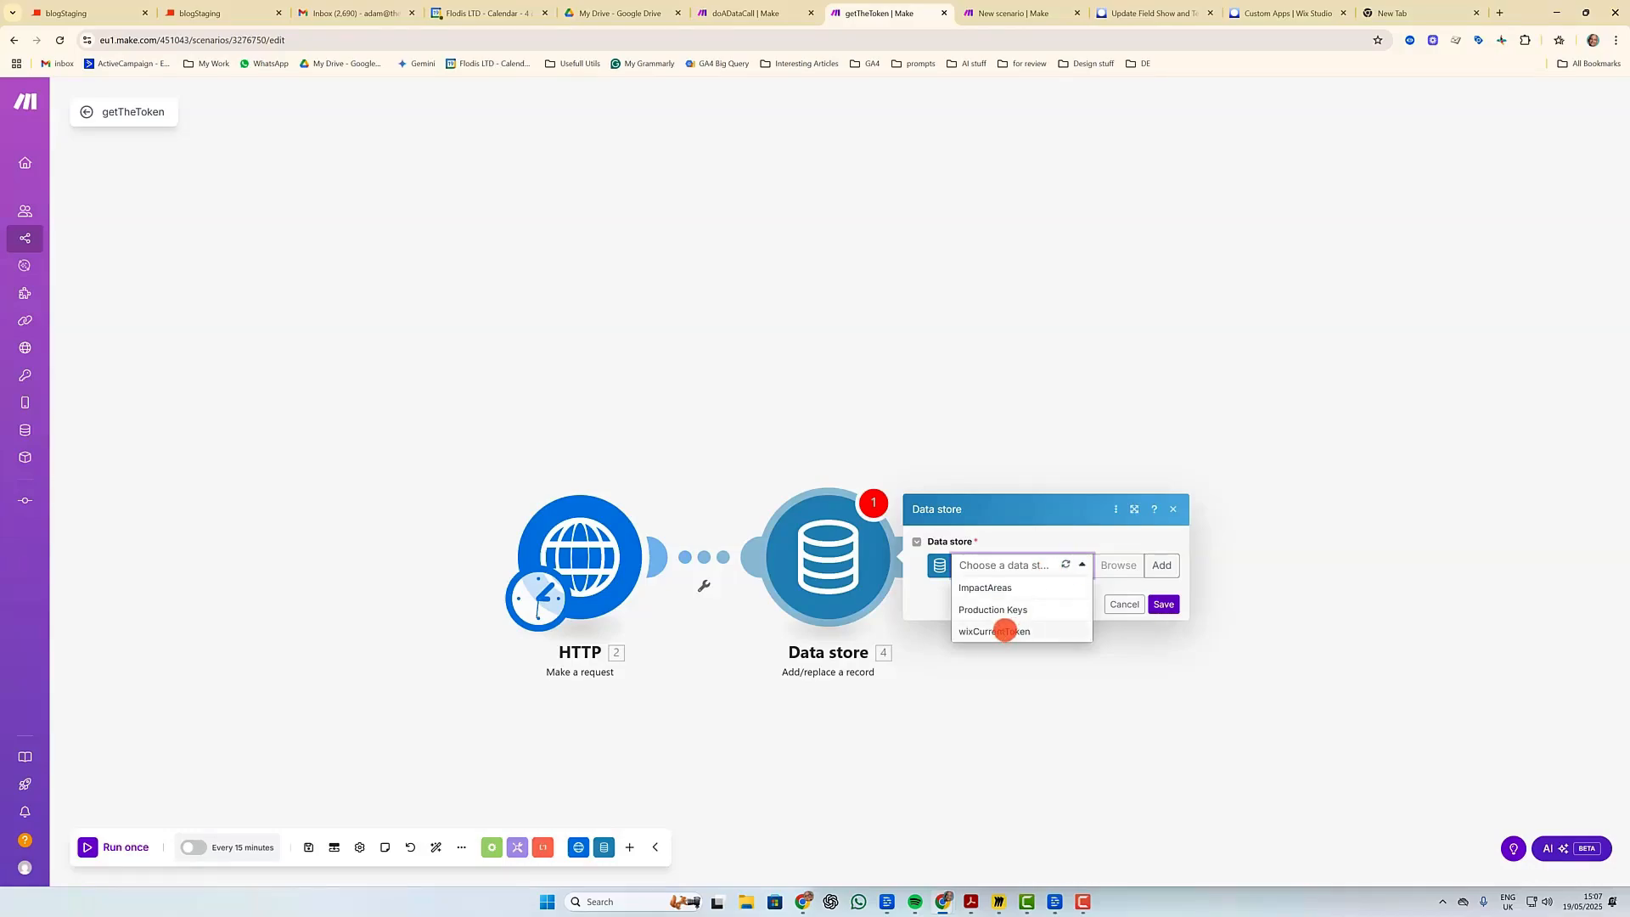
left_click(1007, 632)
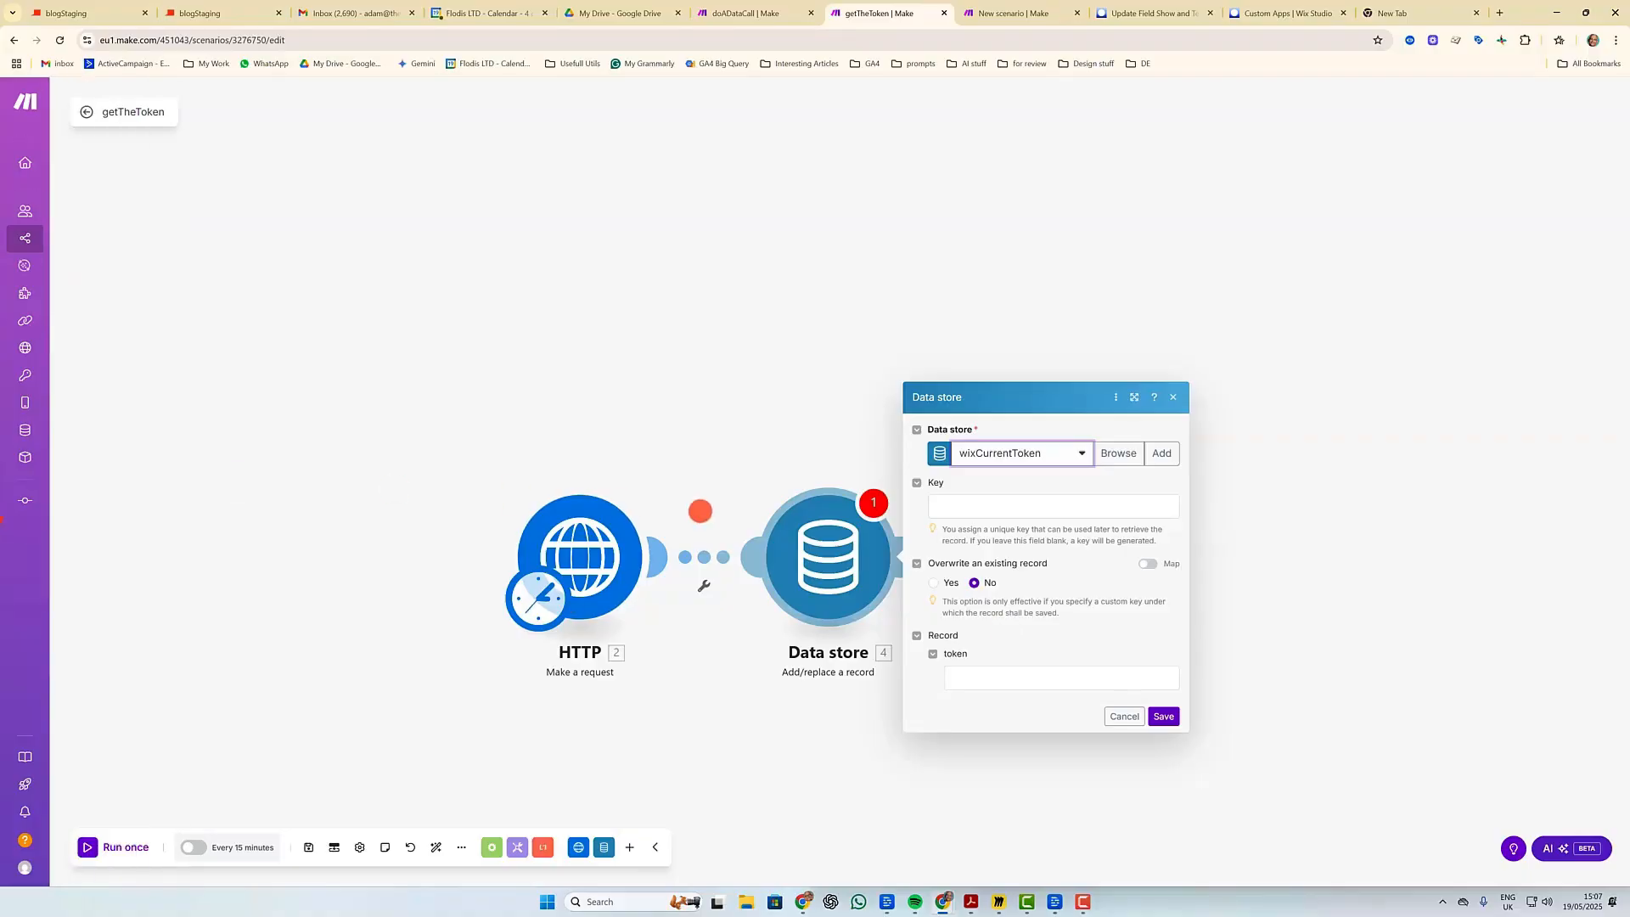
Set the record key to currentToken, map the HTTP module's Data output to token, save the module and run the scenario once.
left_click(999, 508)
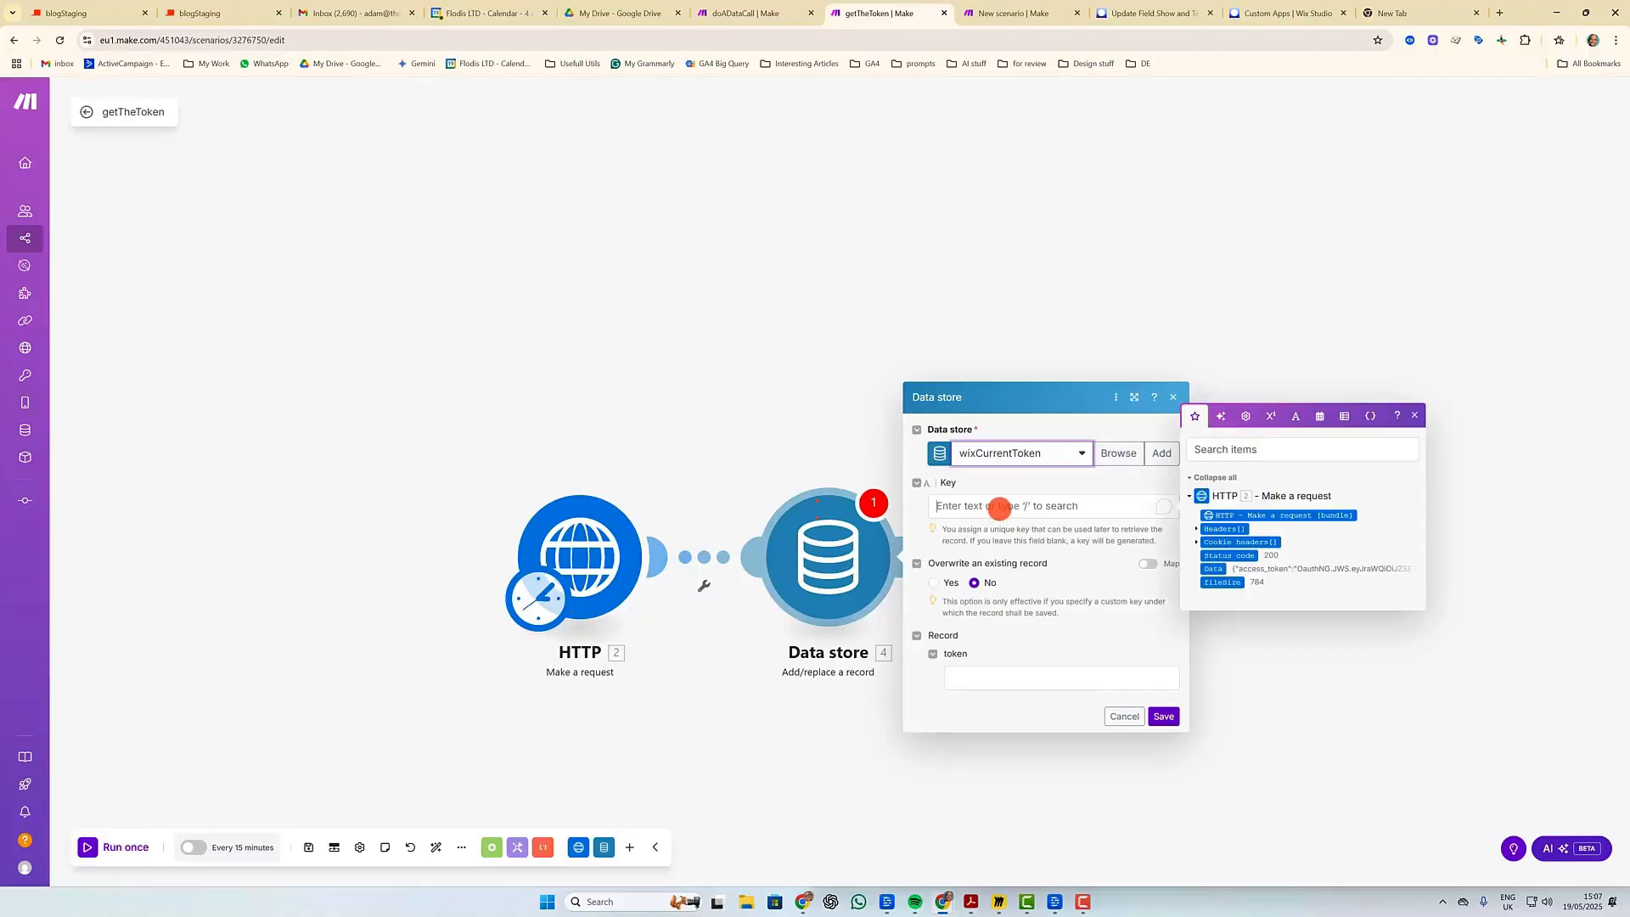
type("c")
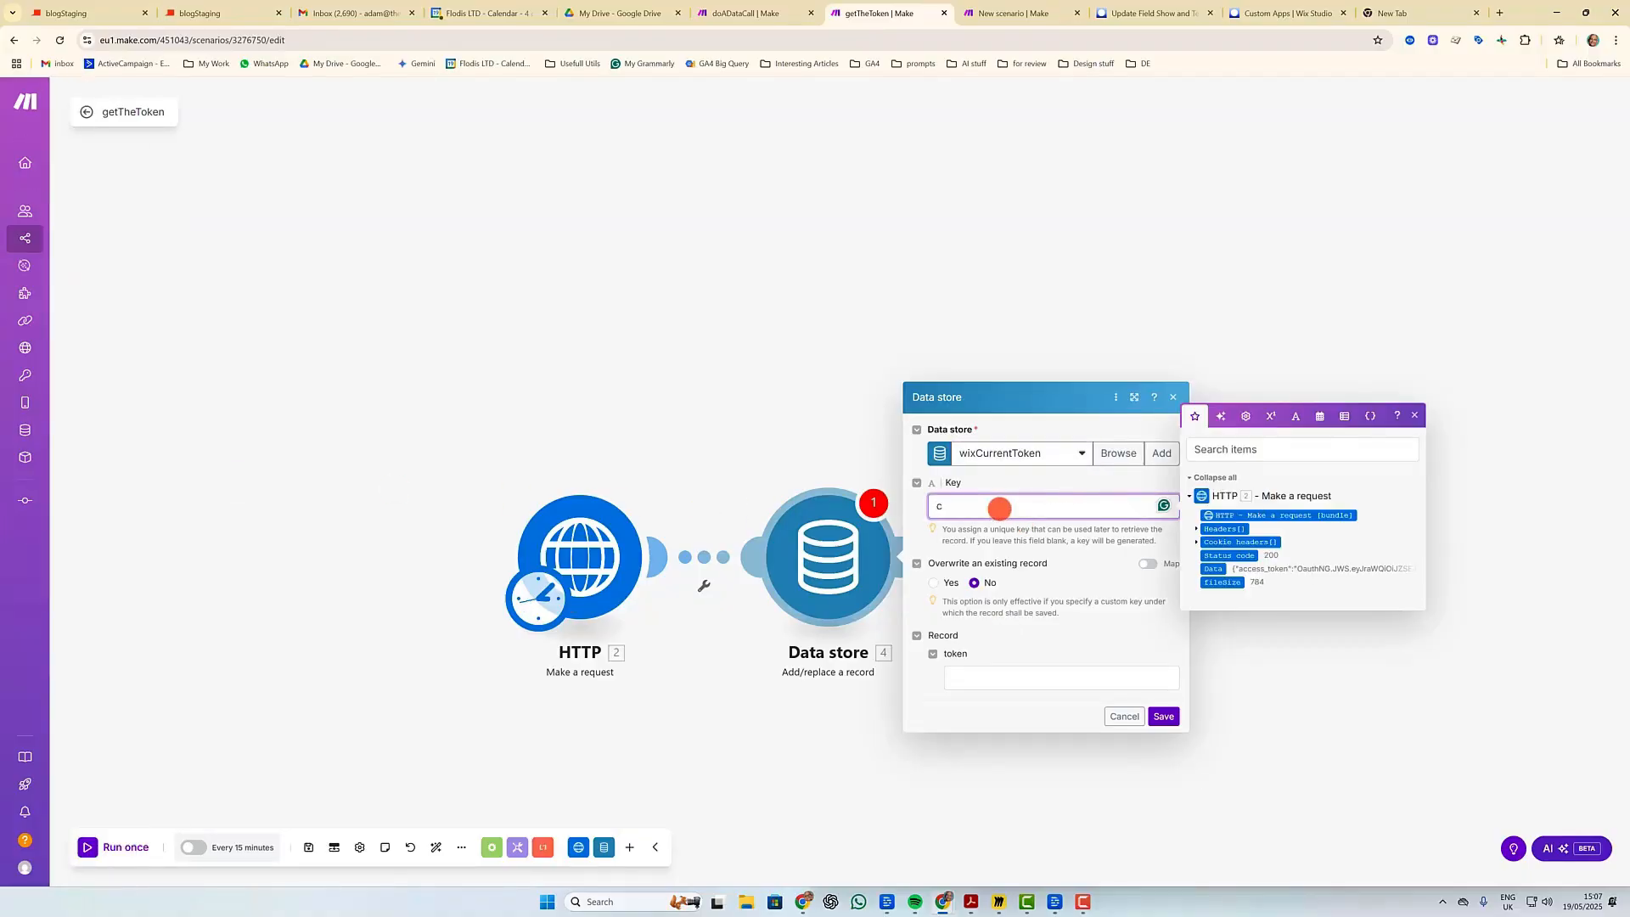
type("urrentToken")
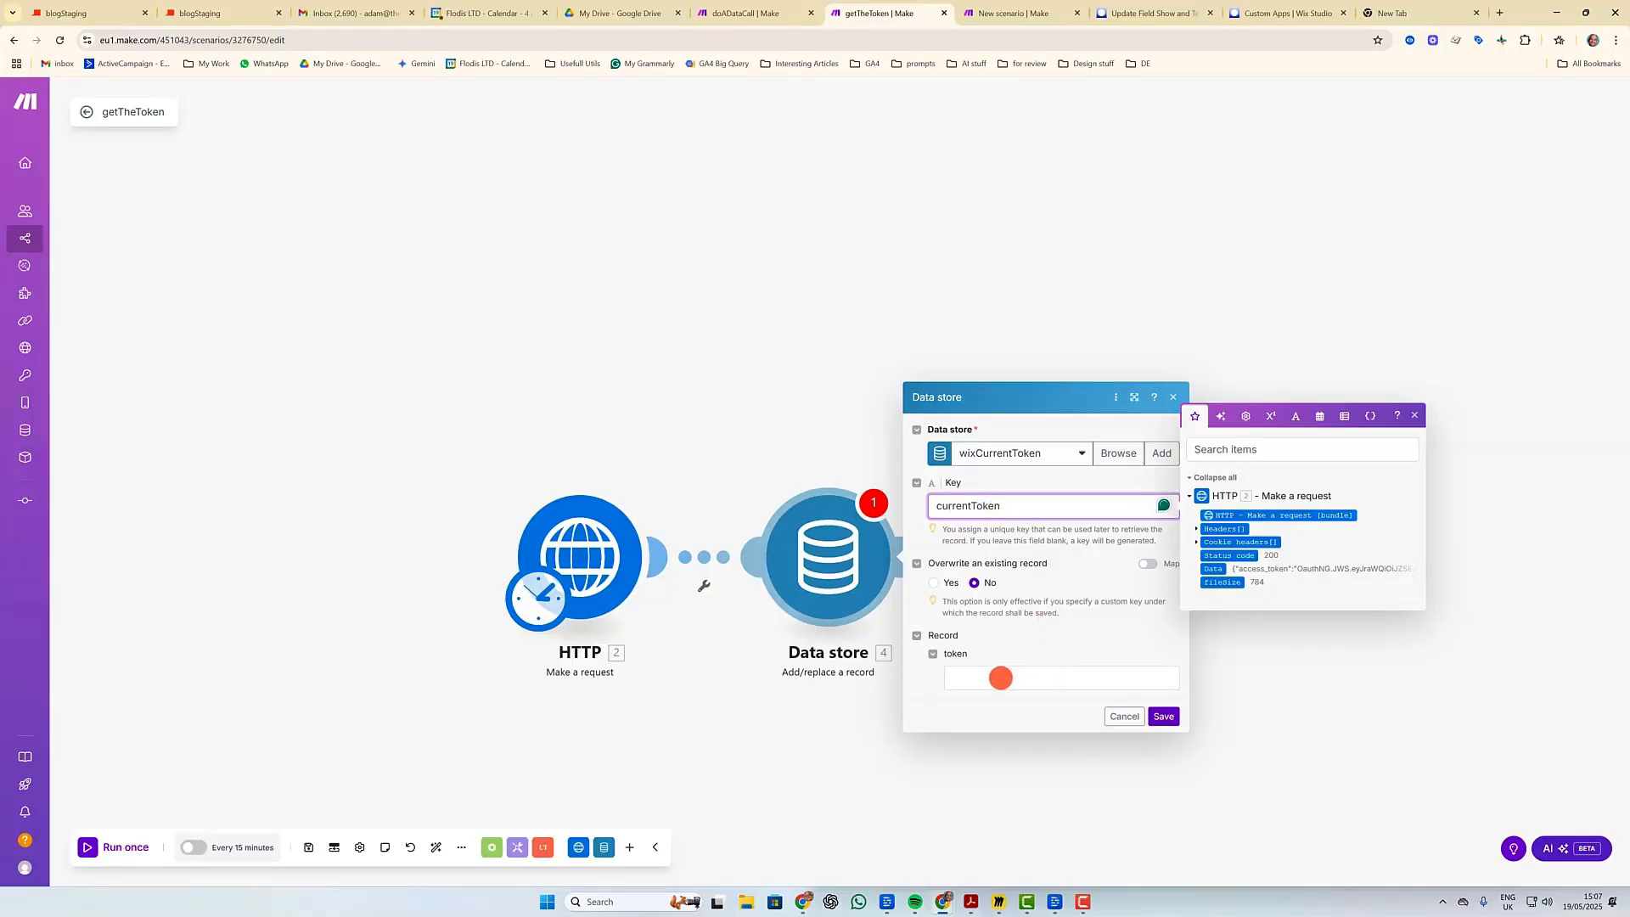
left_click(1000, 677)
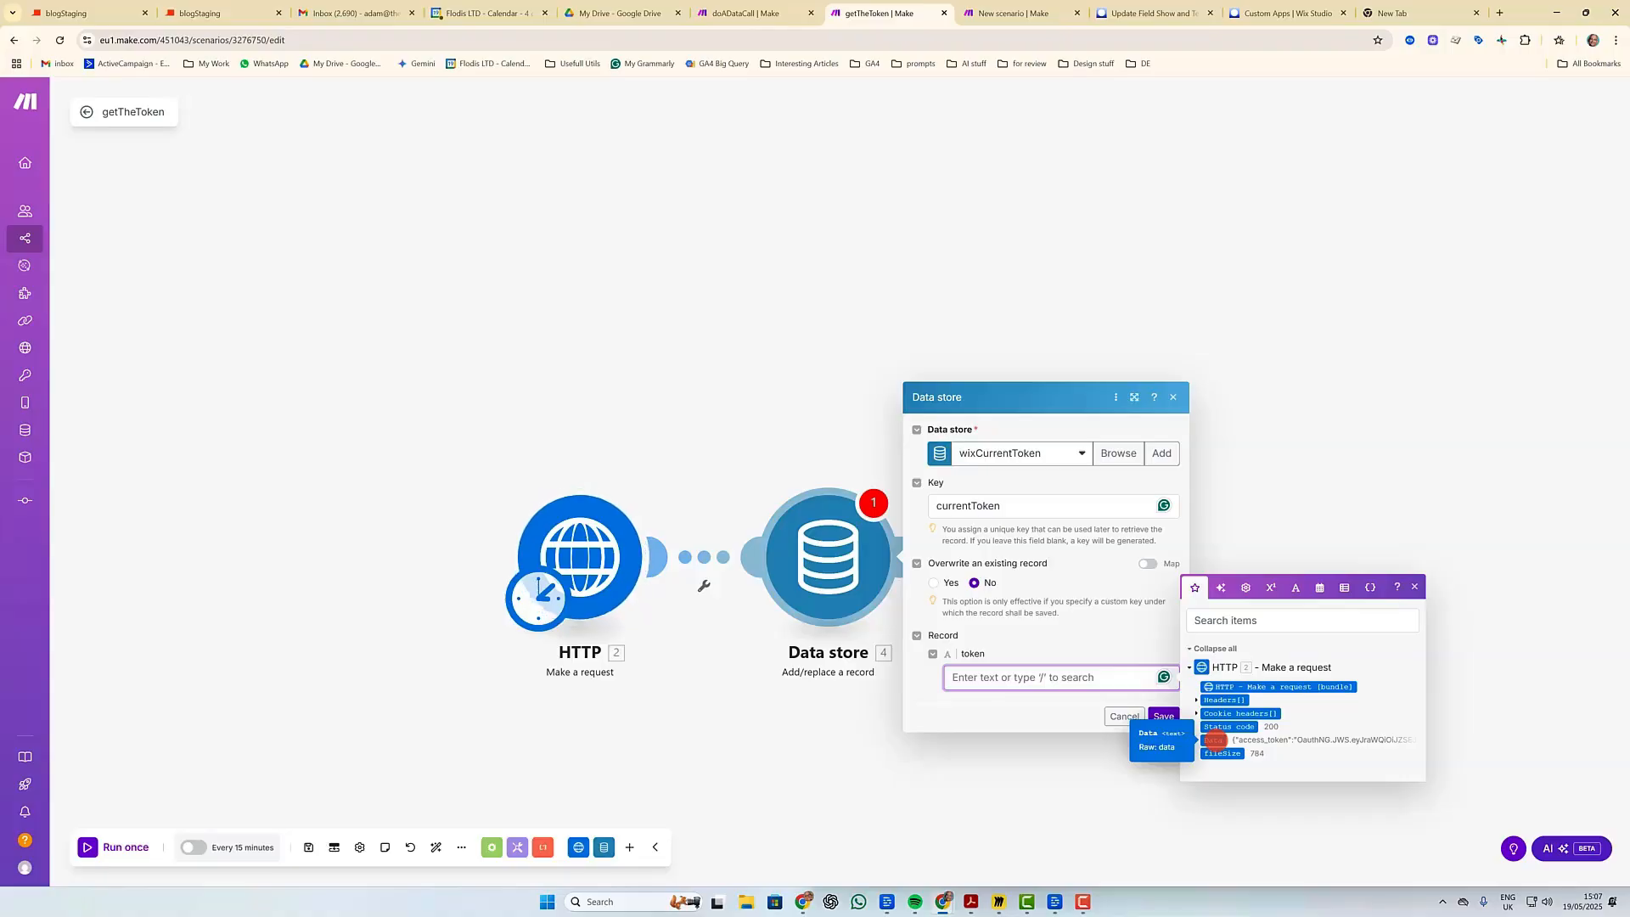
left_click(1214, 739)
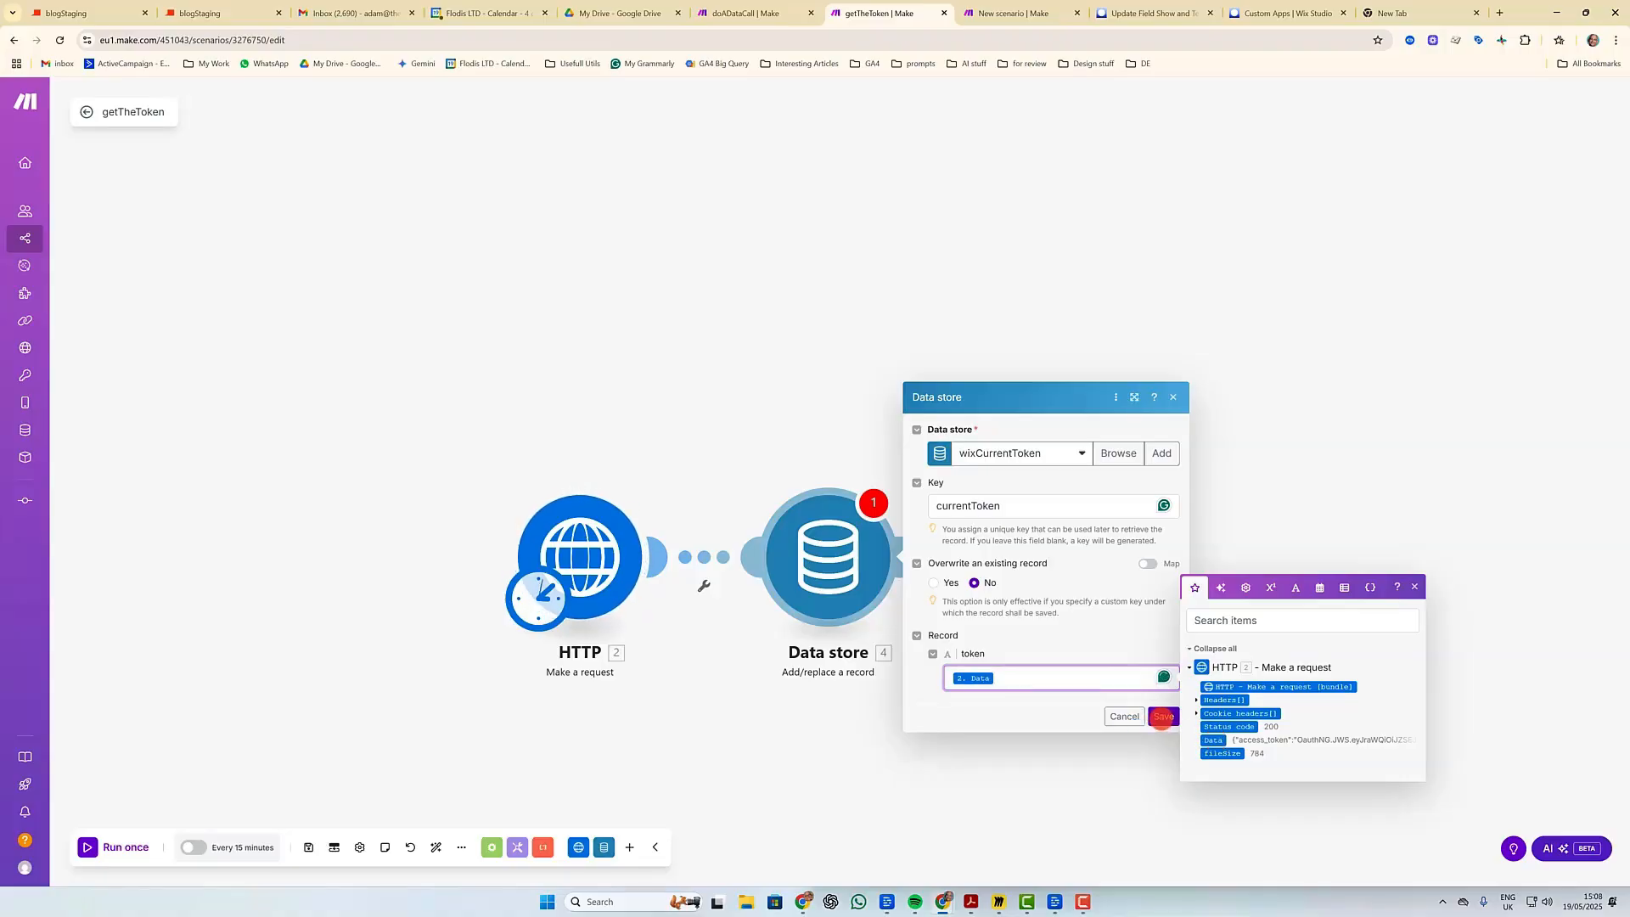
left_click(1163, 716)
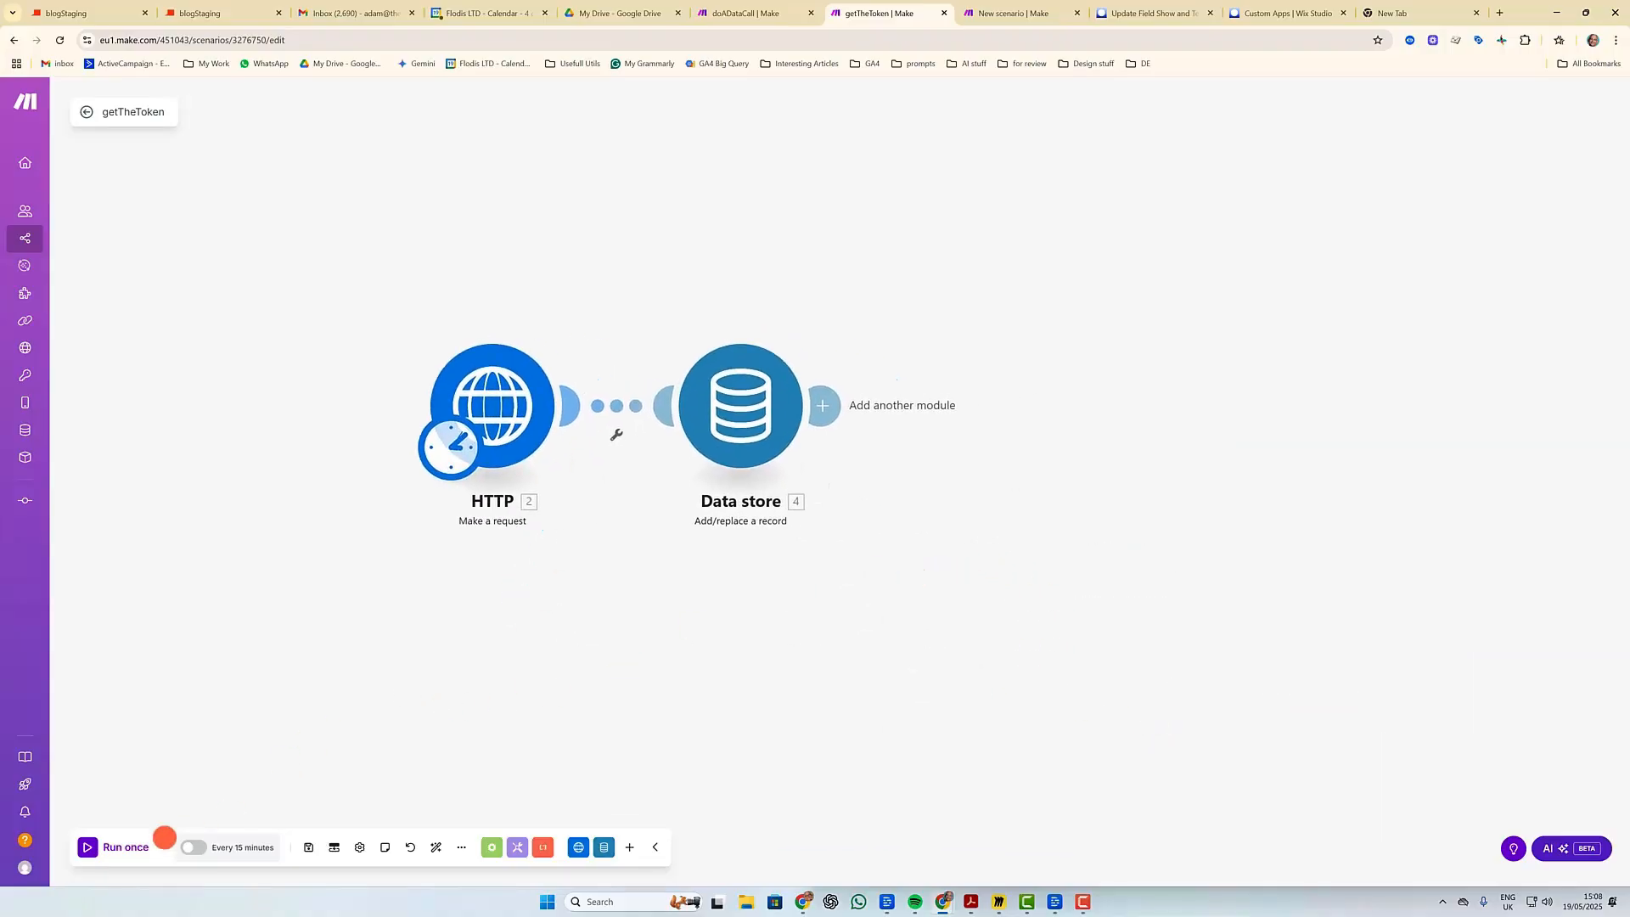
left_click(86, 846)
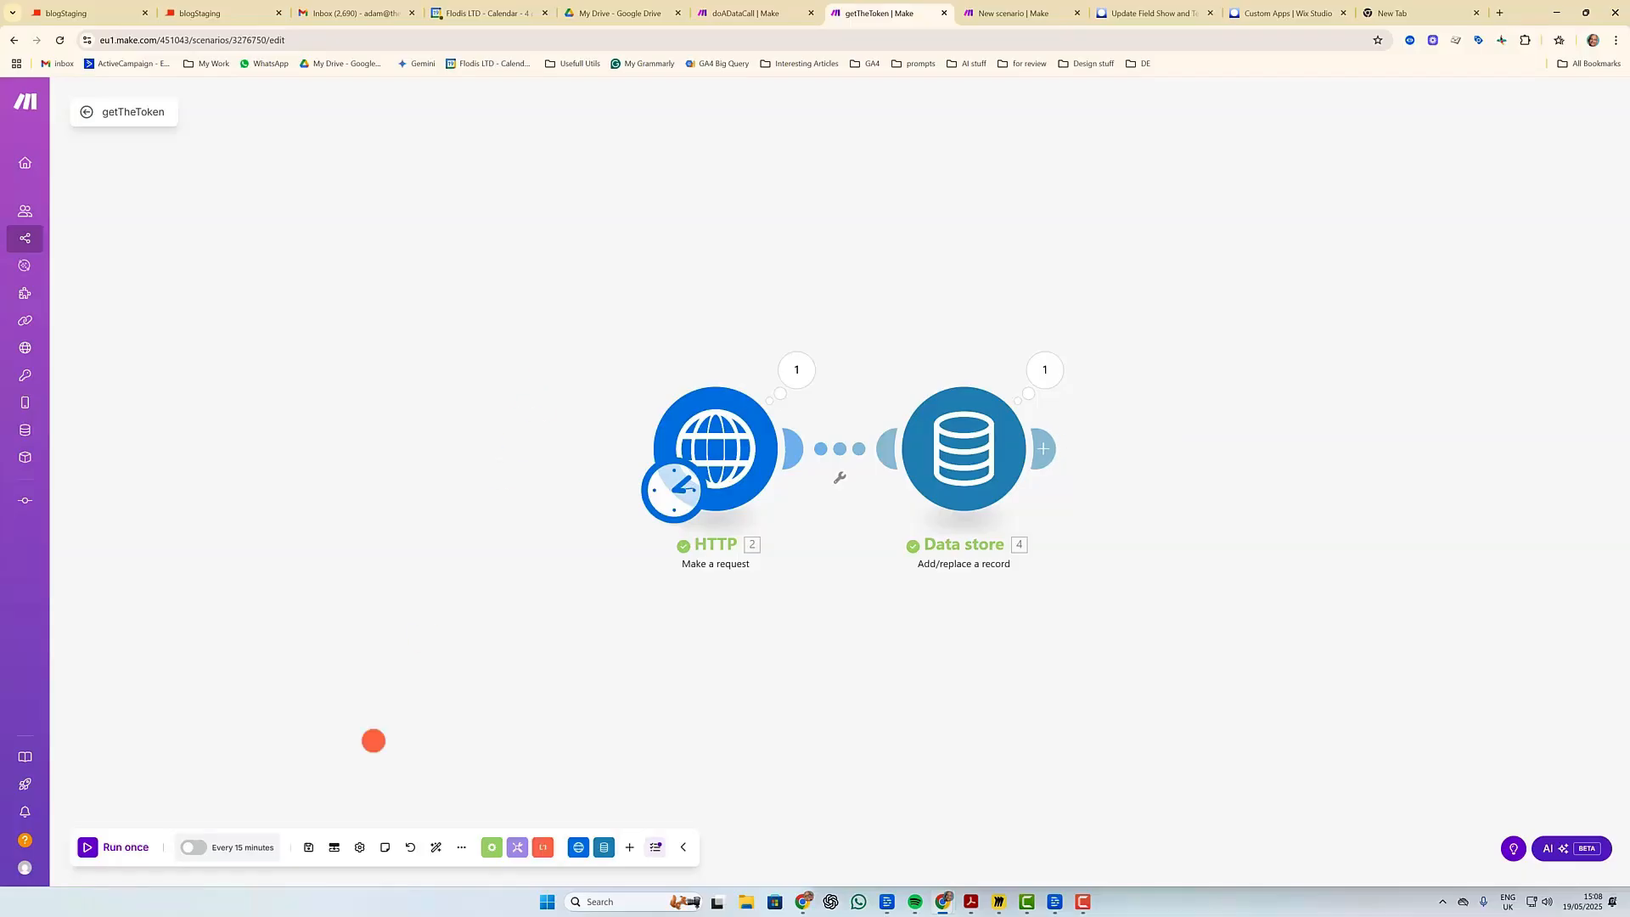
Schedule getTheToken to run at regular intervals of 220 minutes, activate the scenario and save it.
left_click(238, 847)
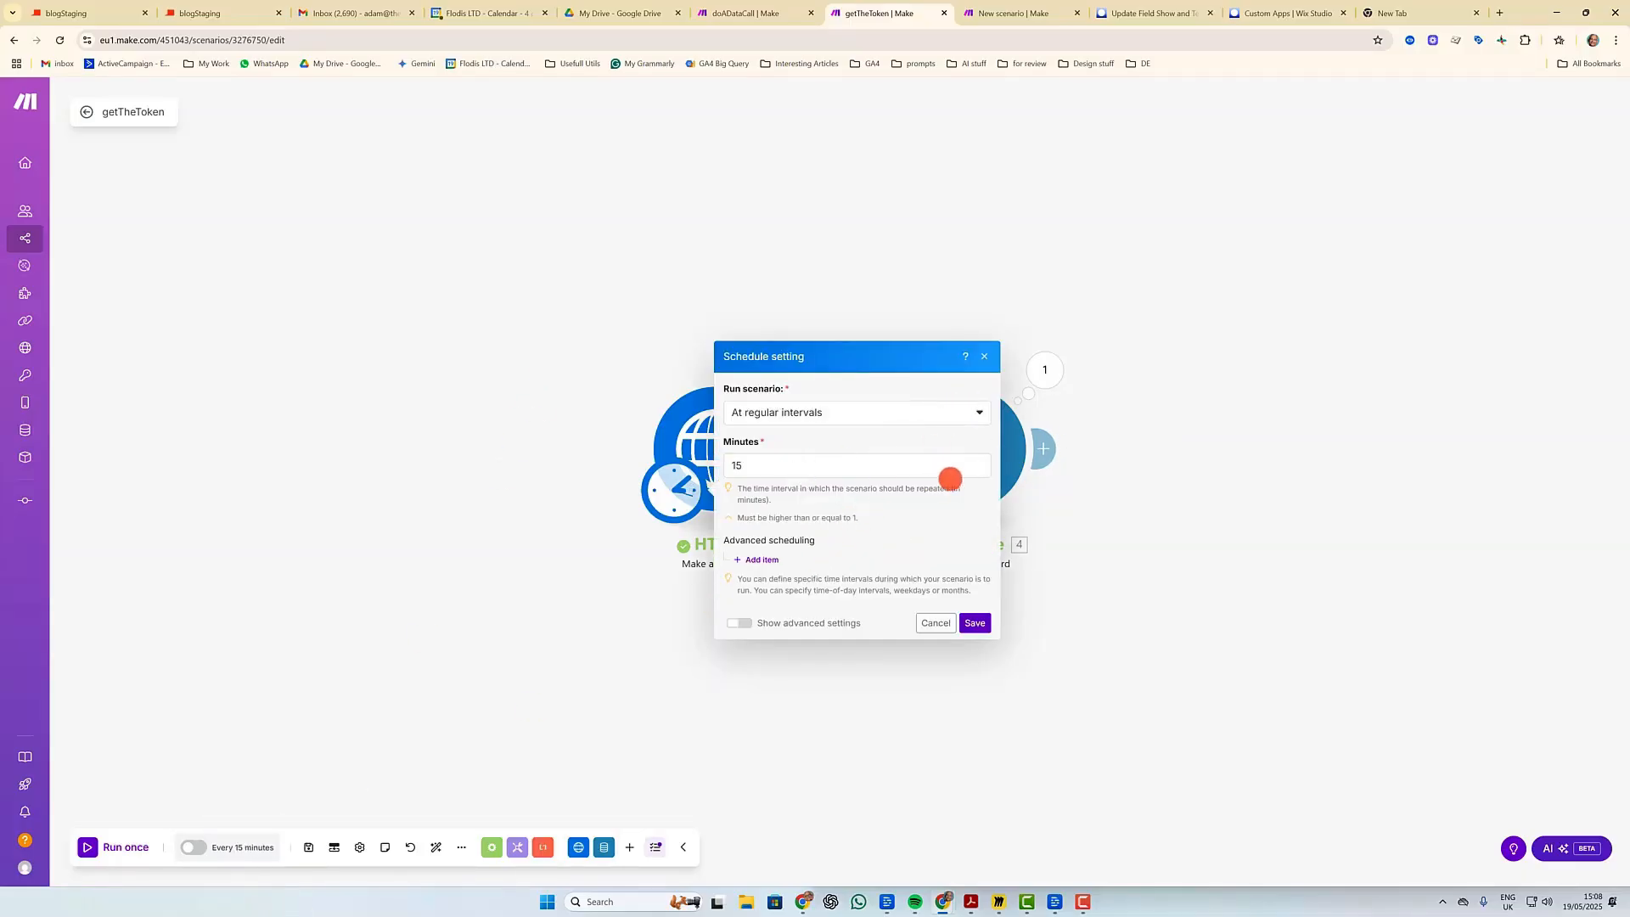
left_click(968, 468)
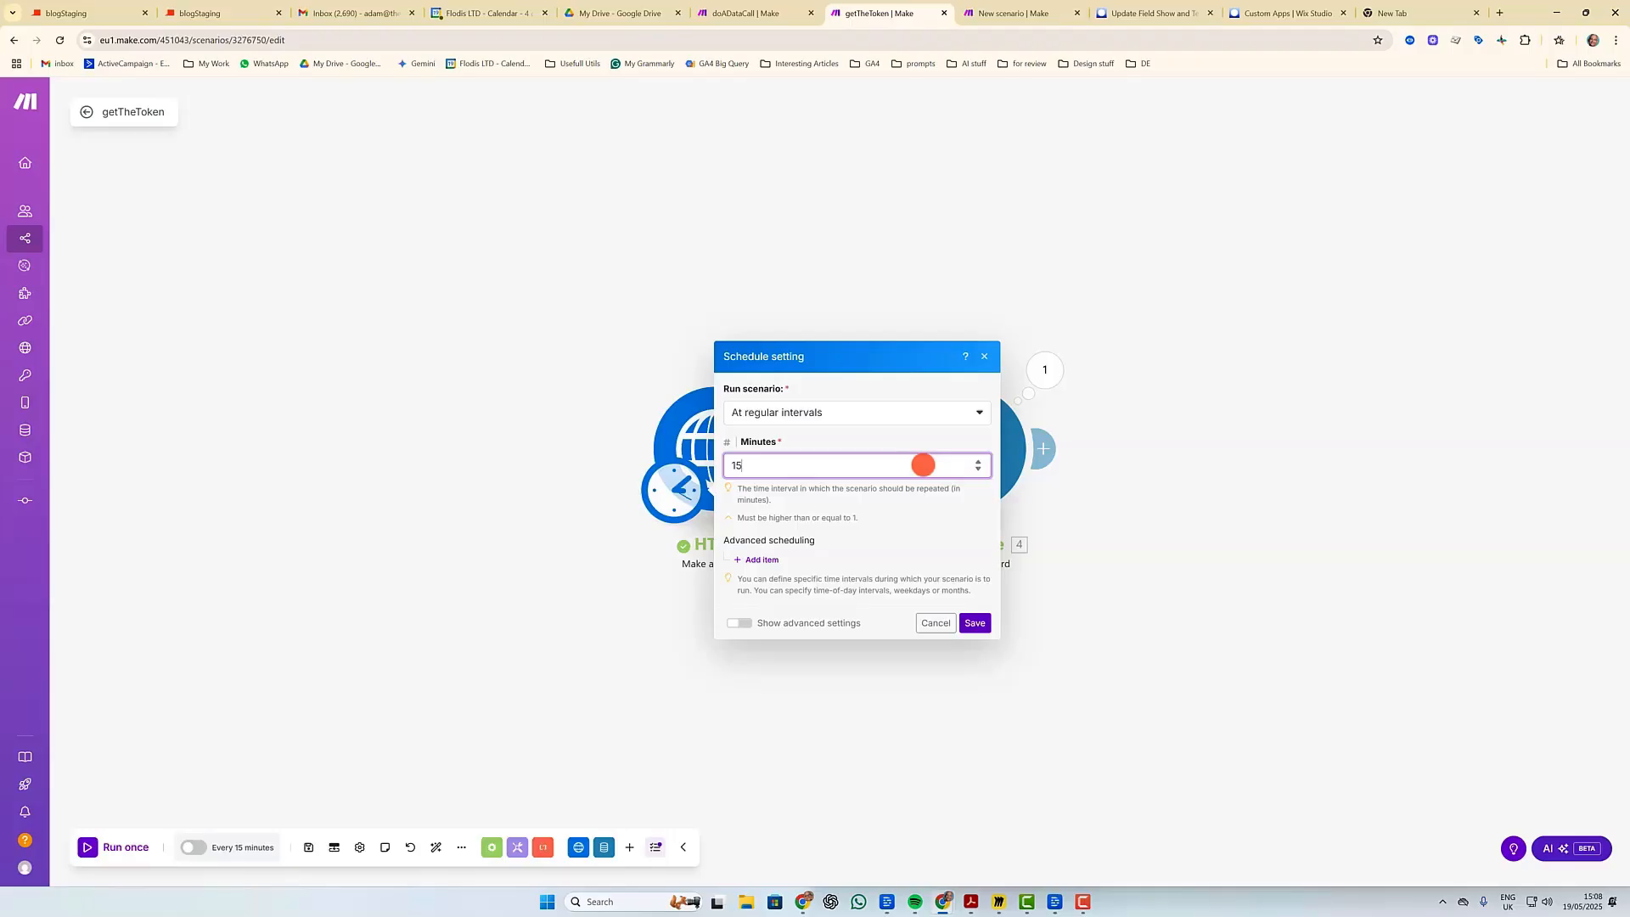
key("BackSpace")
key("BackSpace")
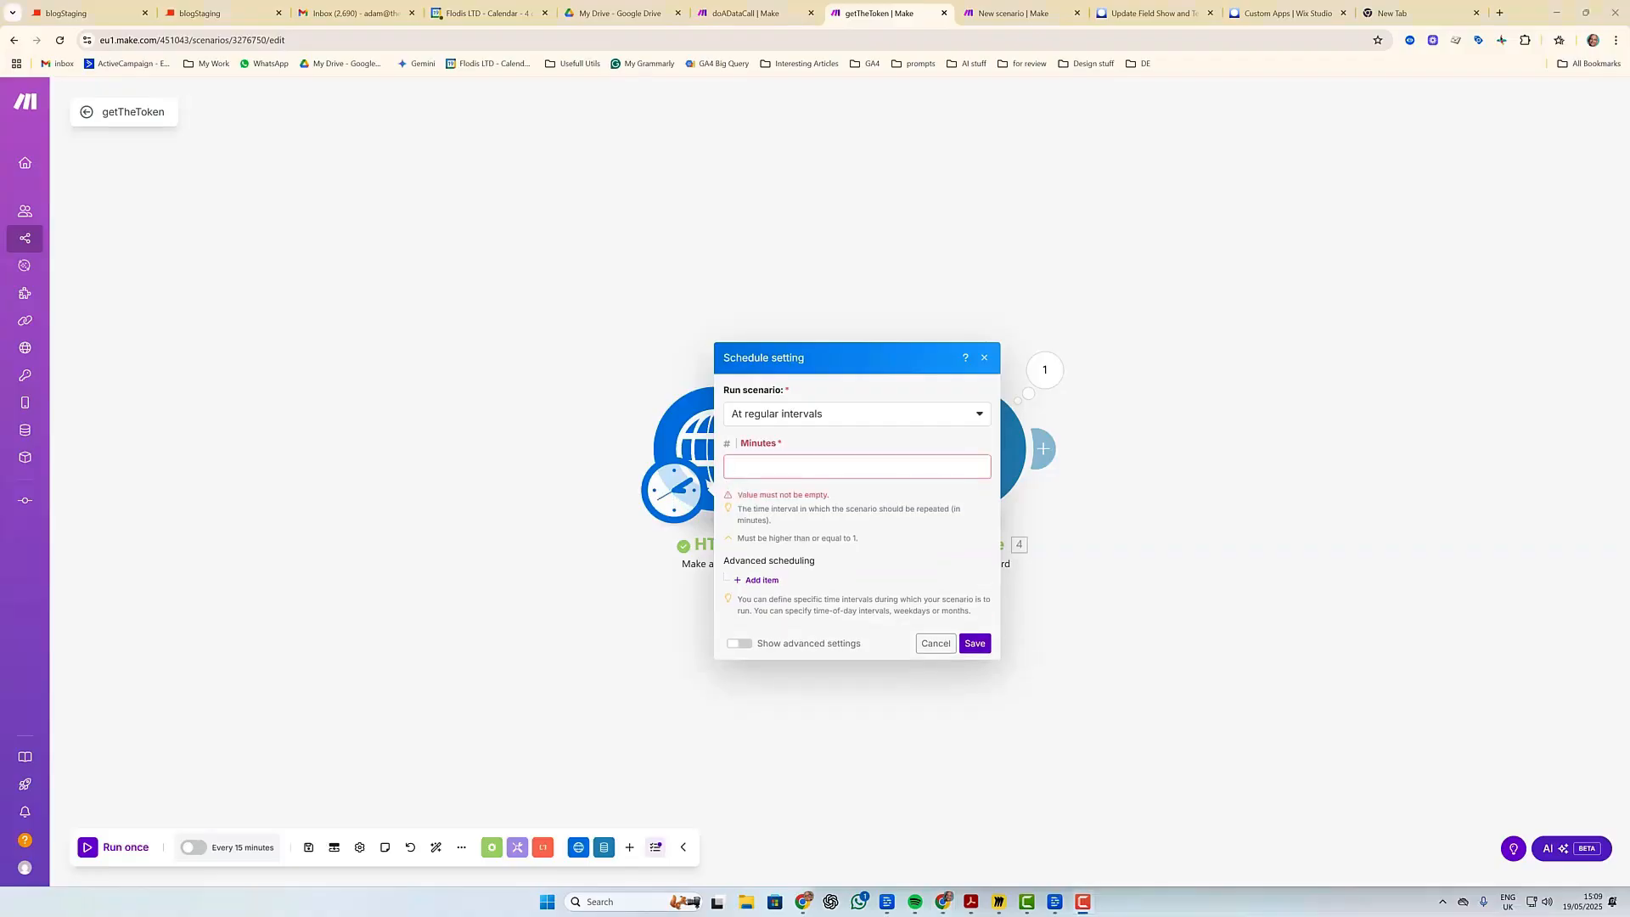
left_click(867, 468)
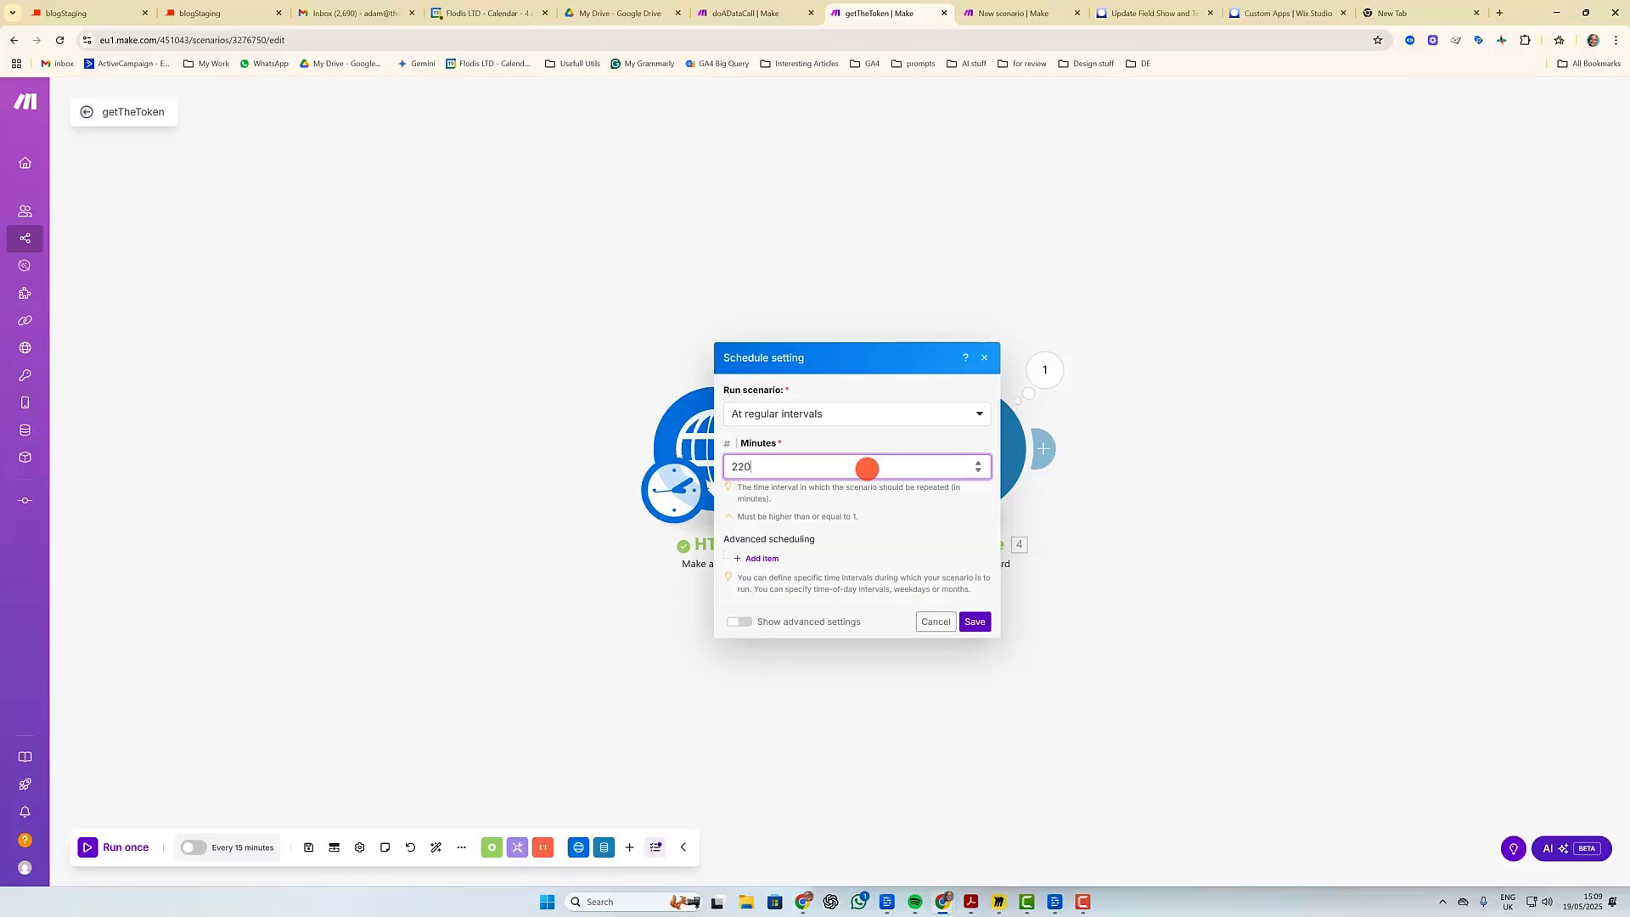
left_click(974, 621)
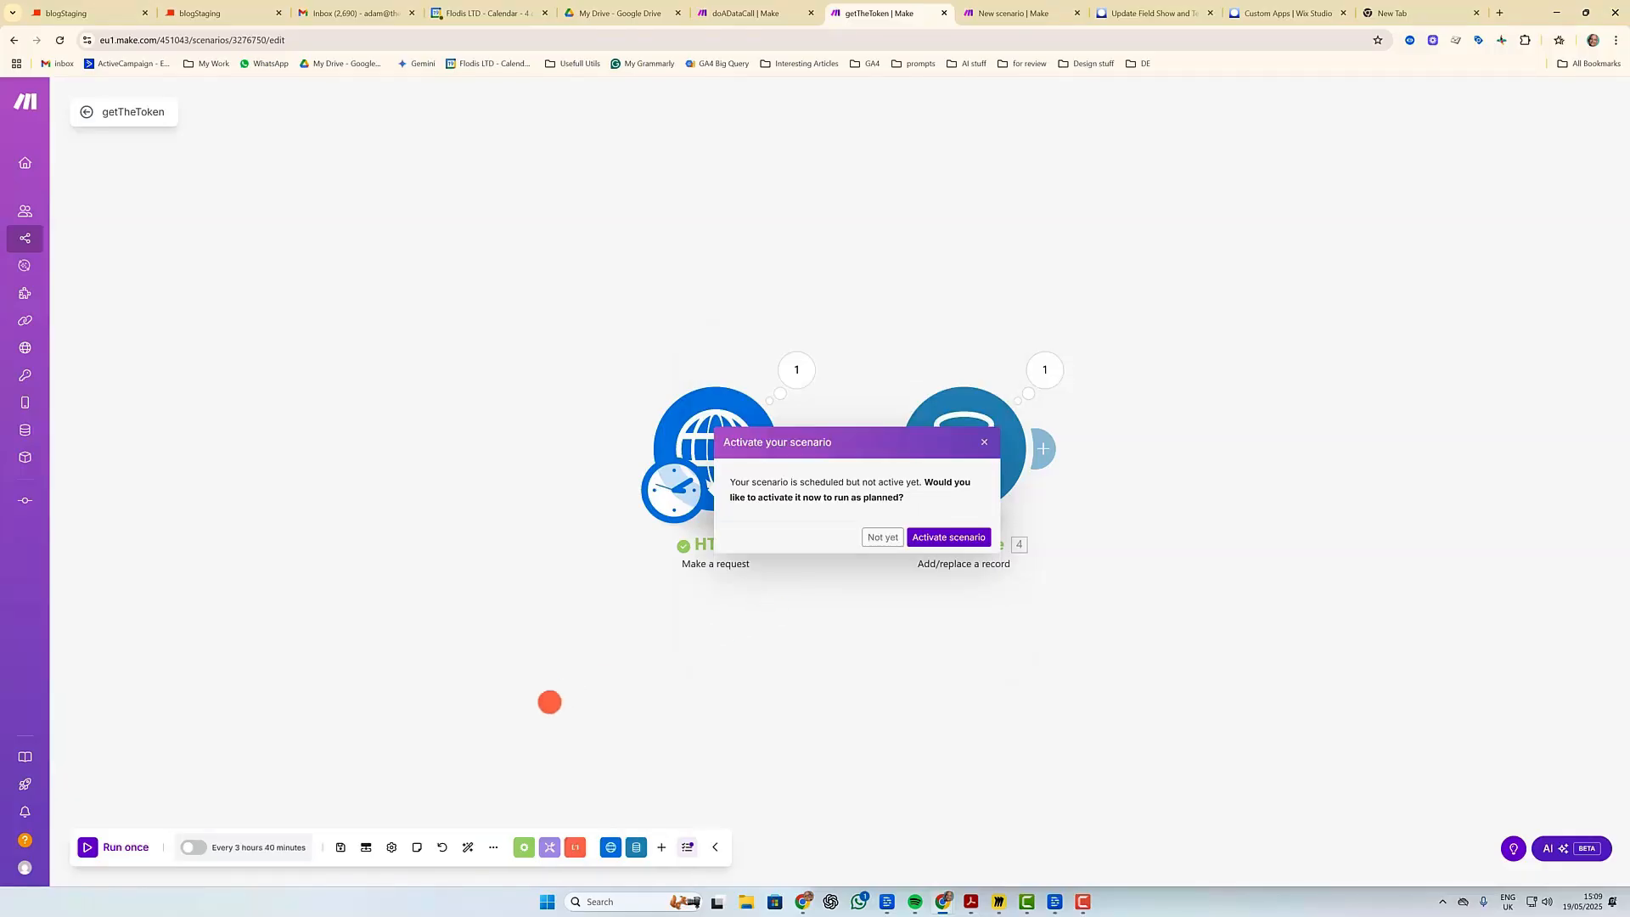
left_click(927, 536)
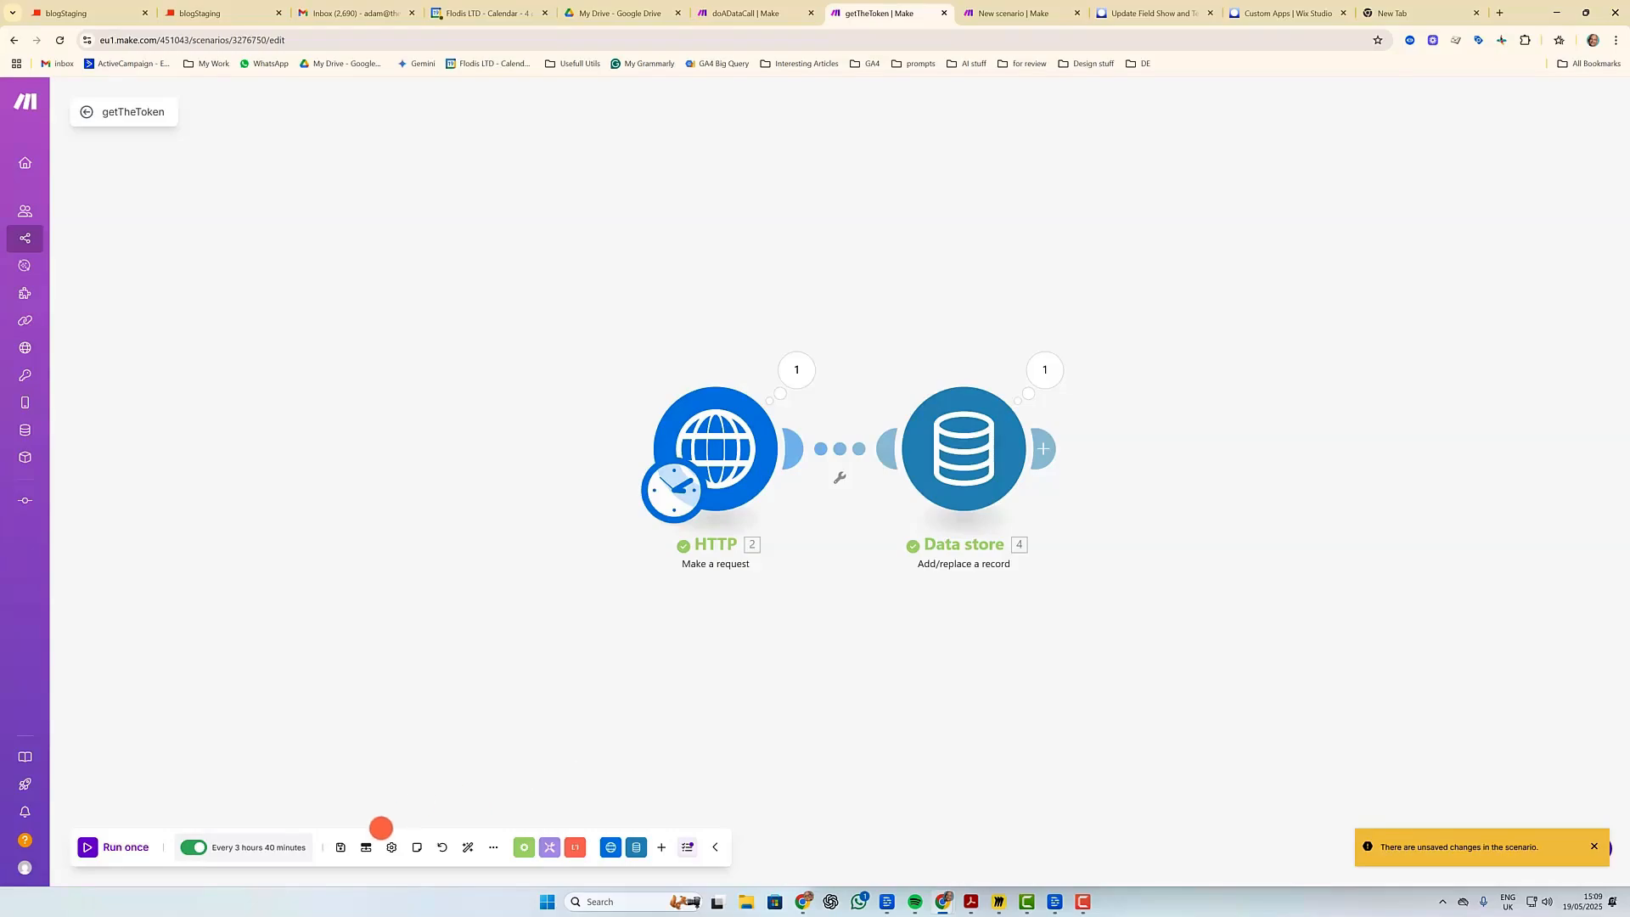
left_click(340, 847)
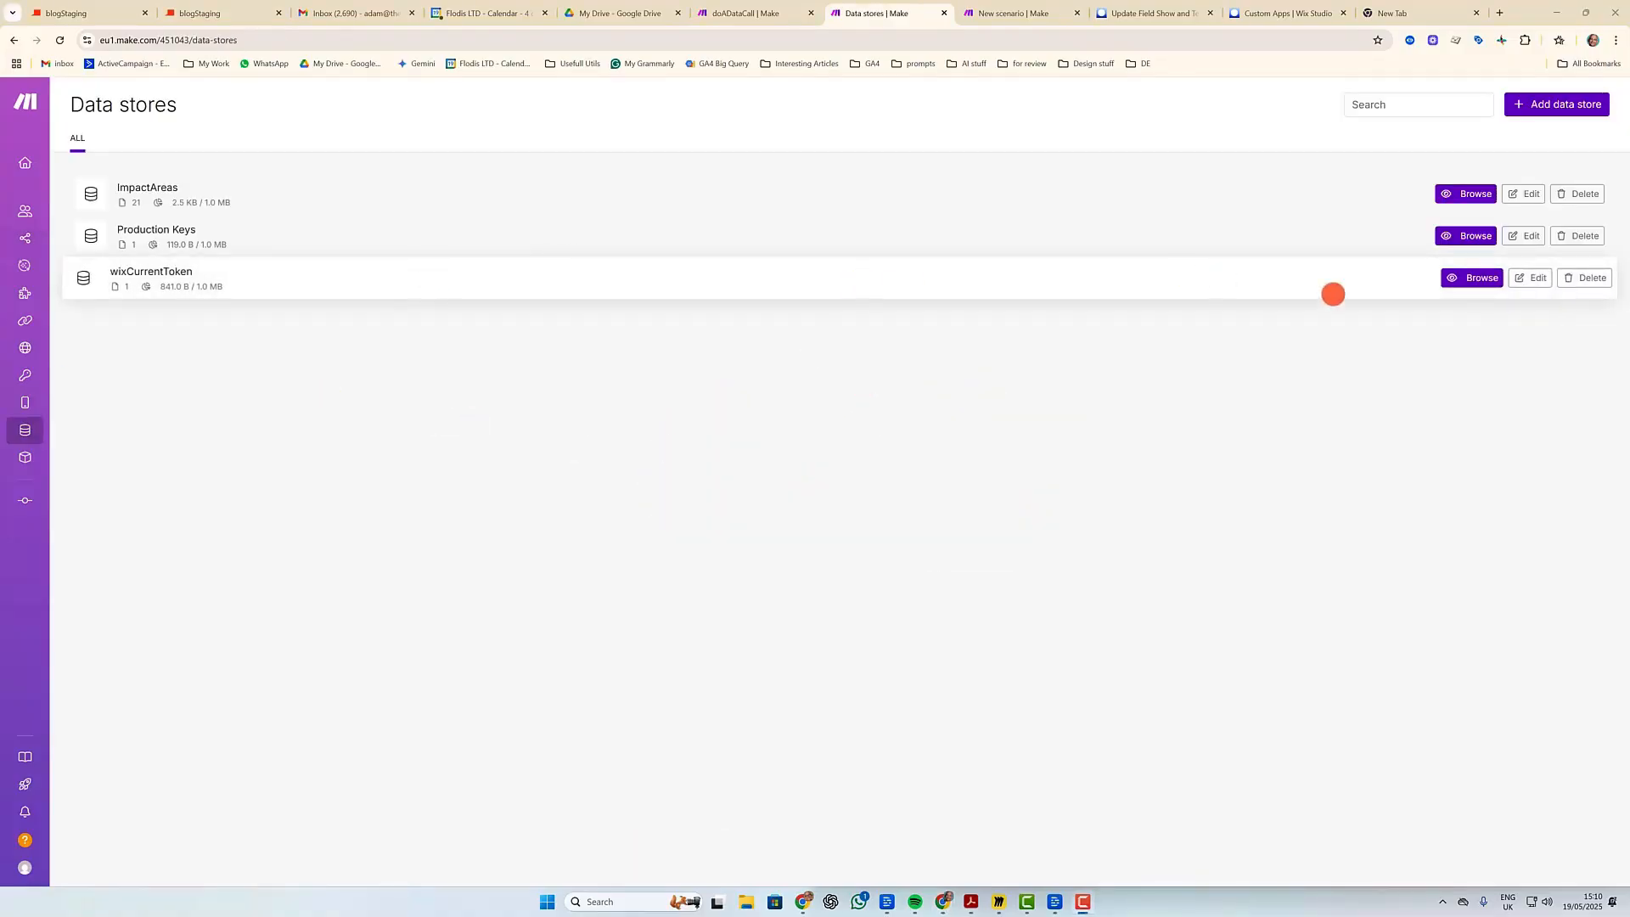
Browse the wixCurrentToken data store and inspect the stored record's key, token and expires_in value.
left_click(1465, 278)
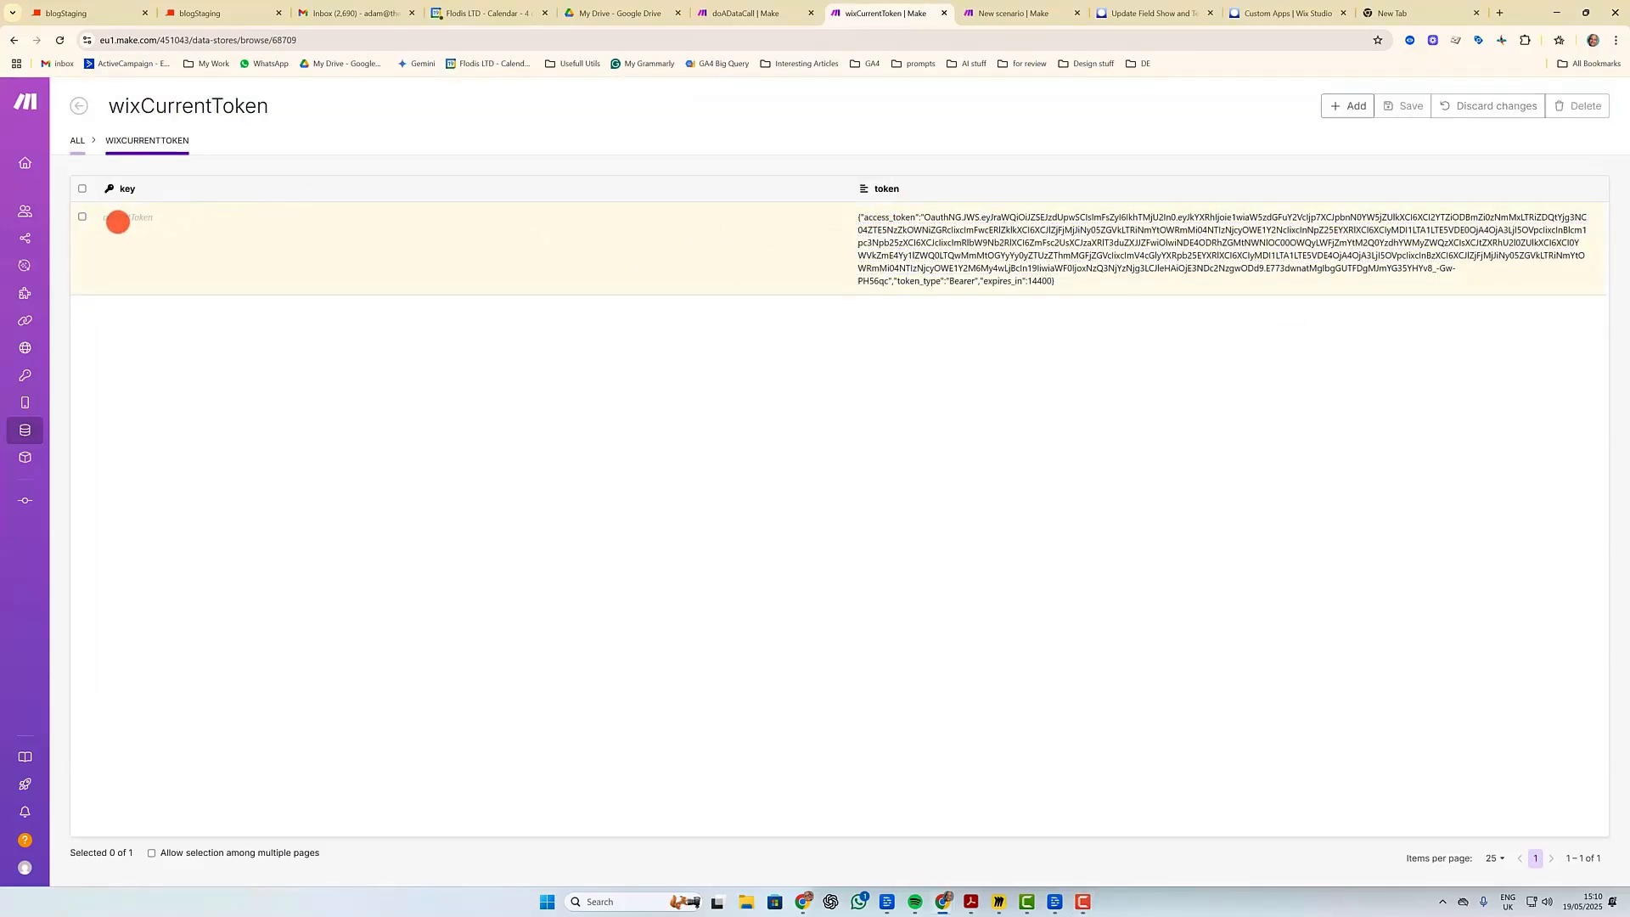
left_click_drag(98, 218, 164, 219)
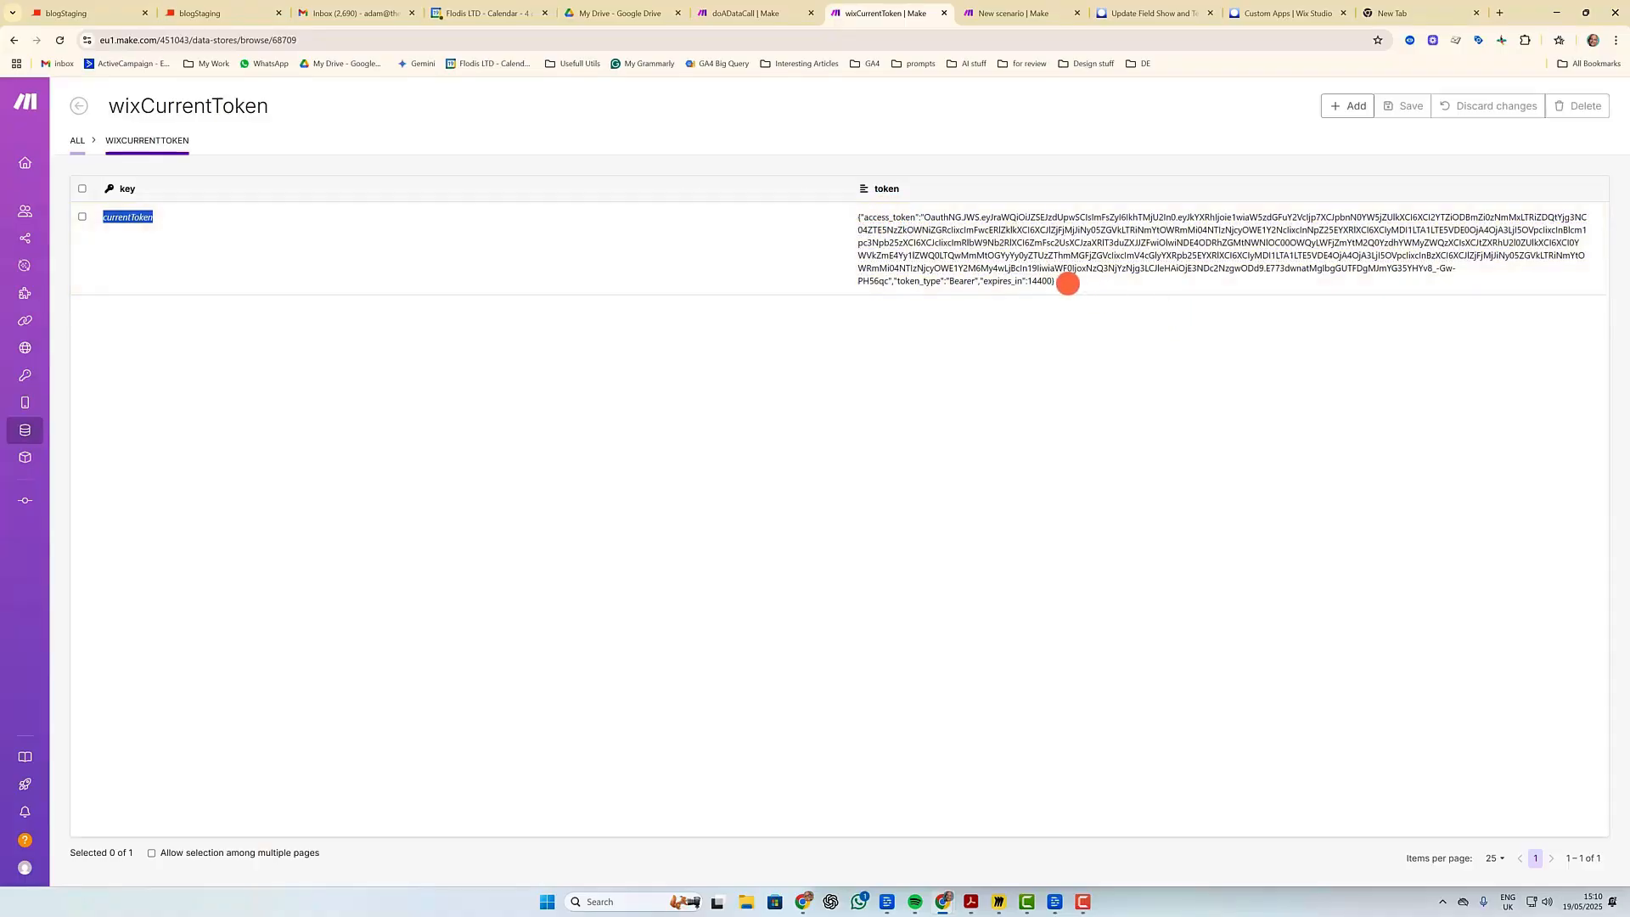
left_click_drag(1055, 281, 825, 222)
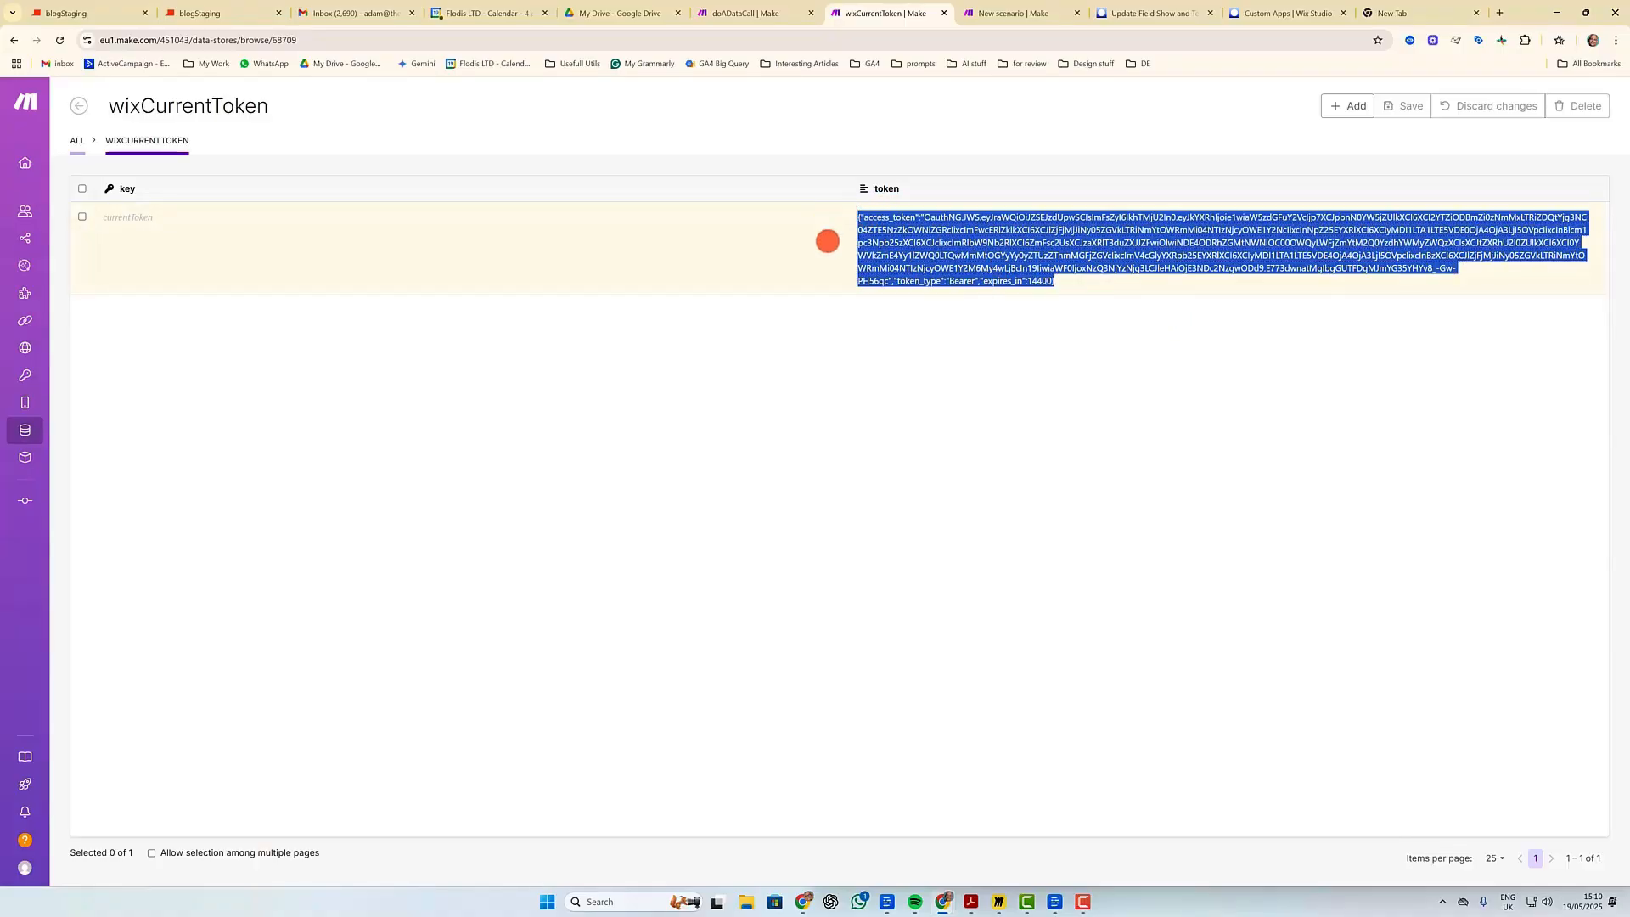
left_click(1162, 280)
left_click_drag(985, 281, 1050, 350)
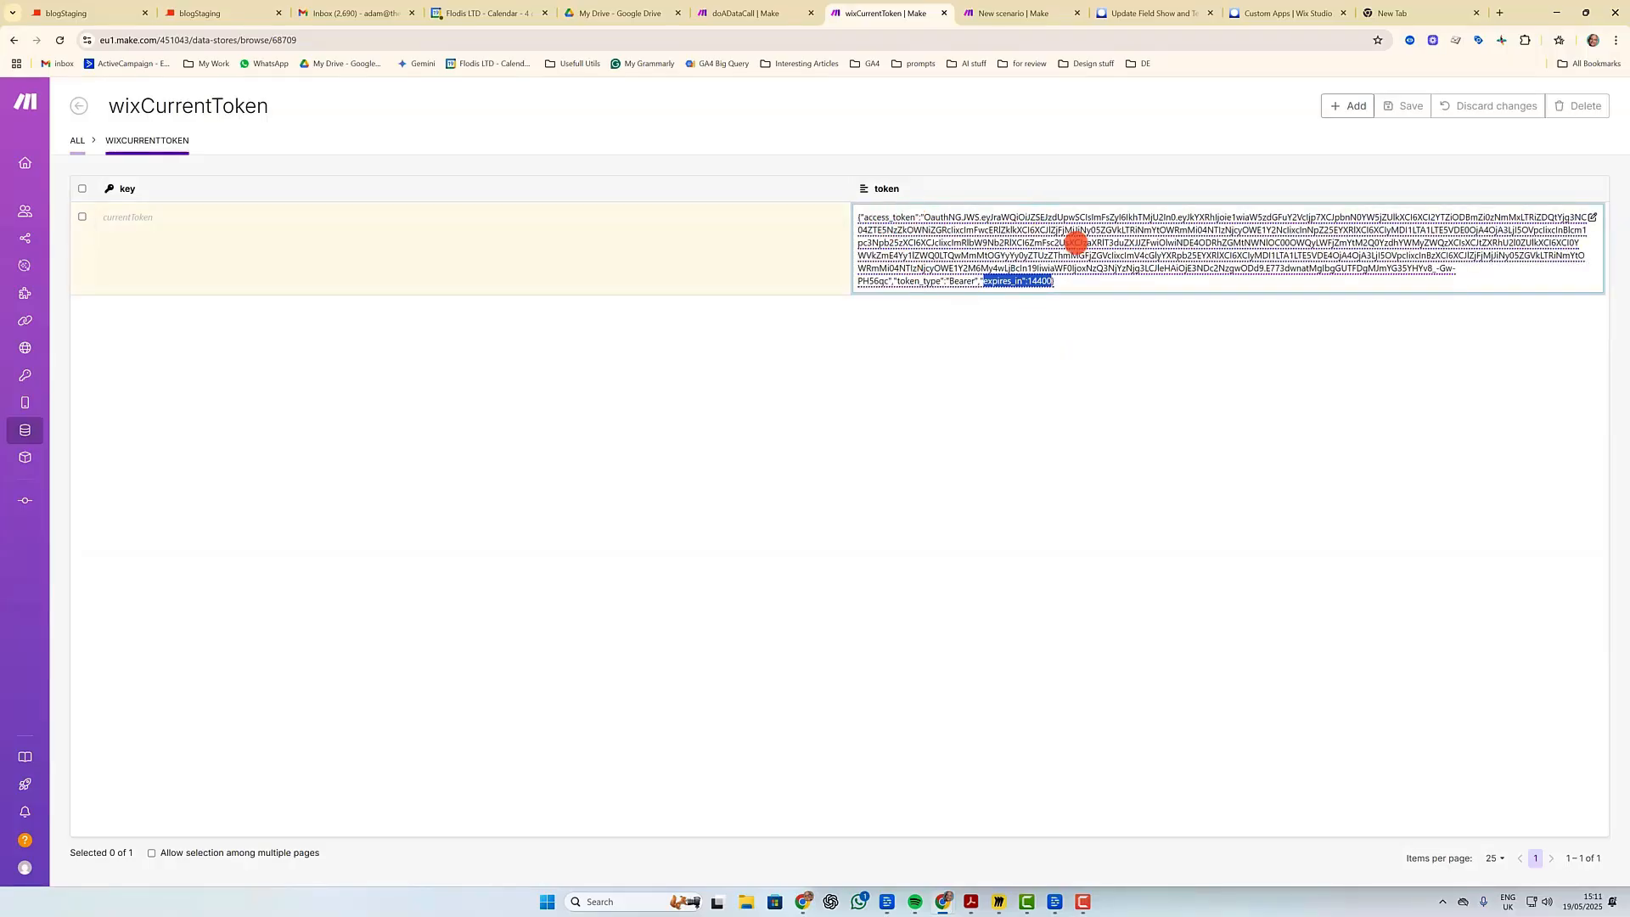
left_click(1273, 309)
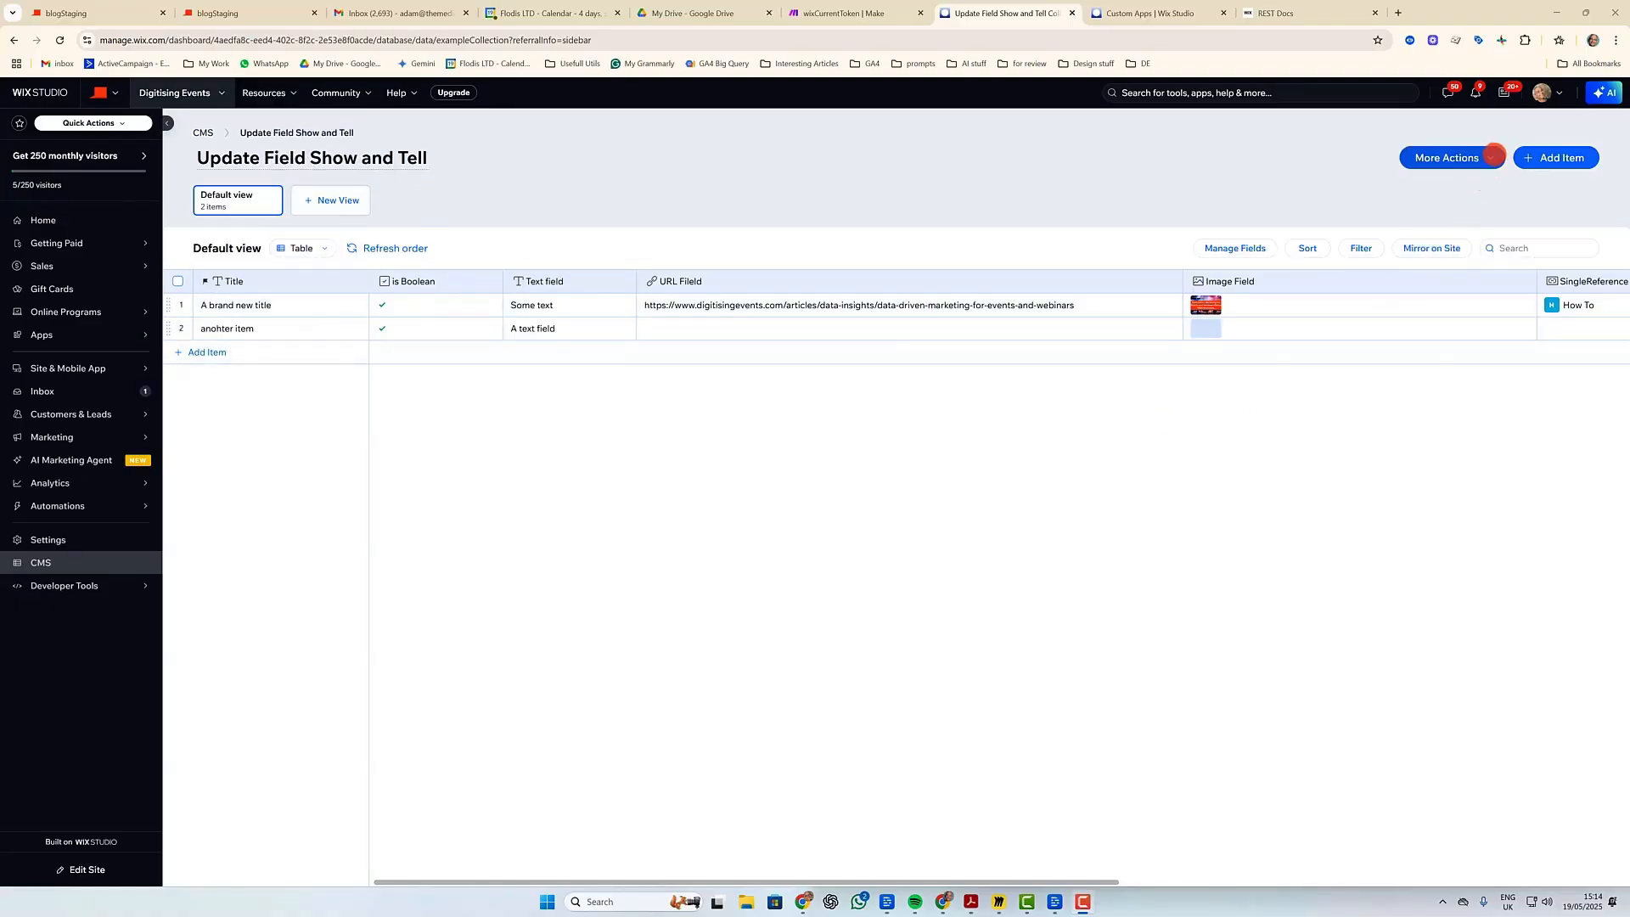
Open the collection settings of the Update Field Show and Tell collection in the Wix CMS.
left_click(1492, 155)
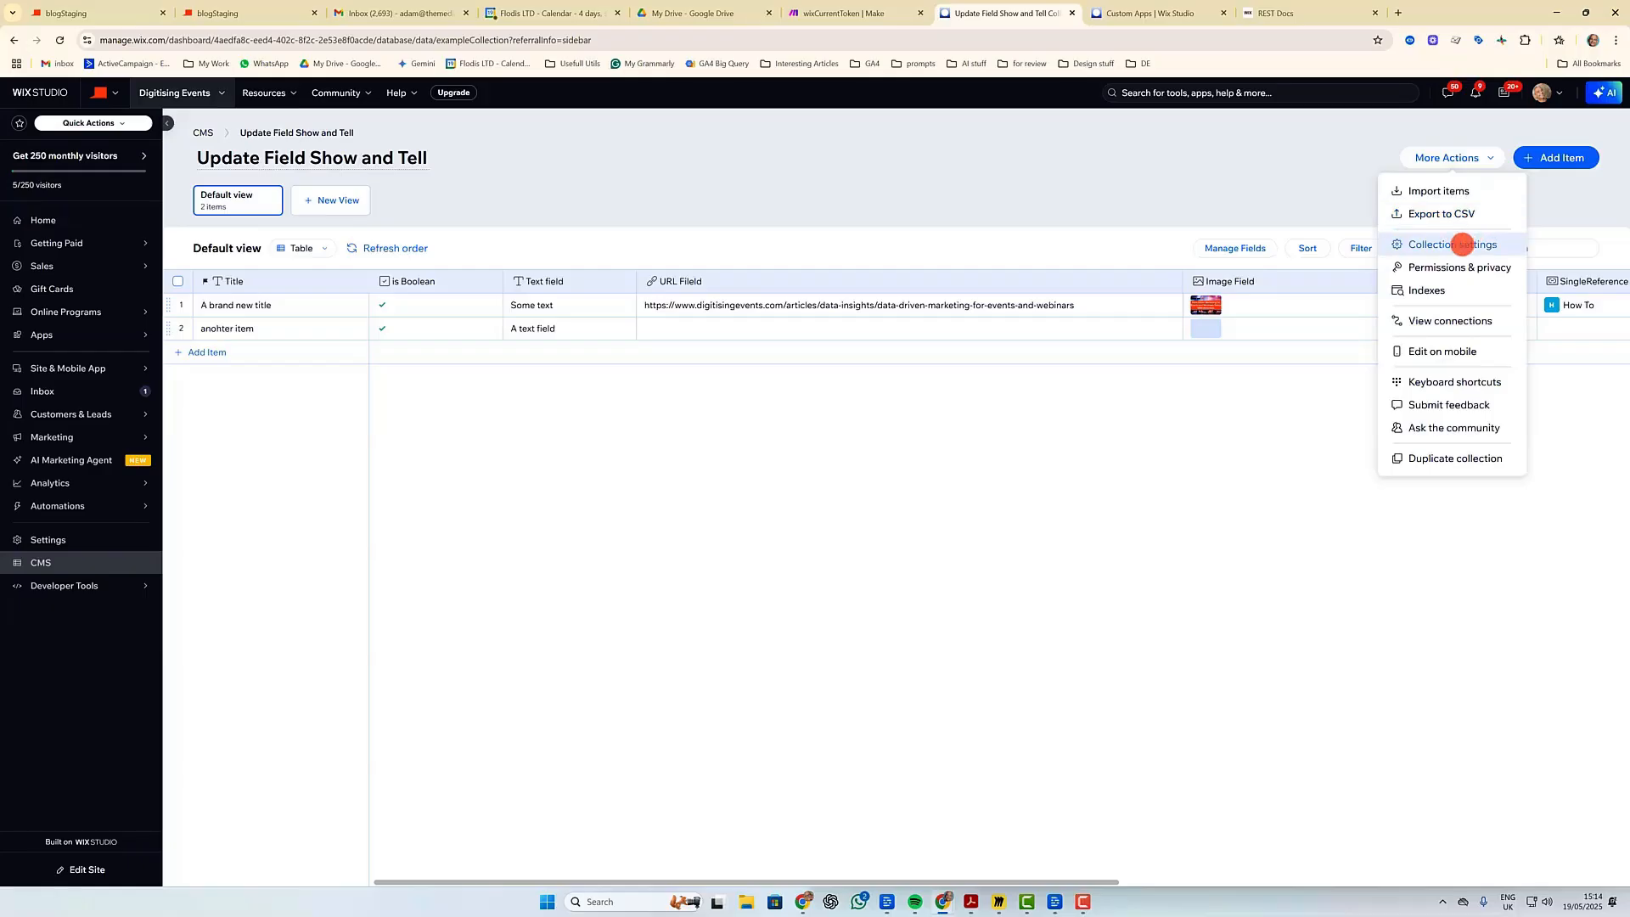
left_click(1462, 244)
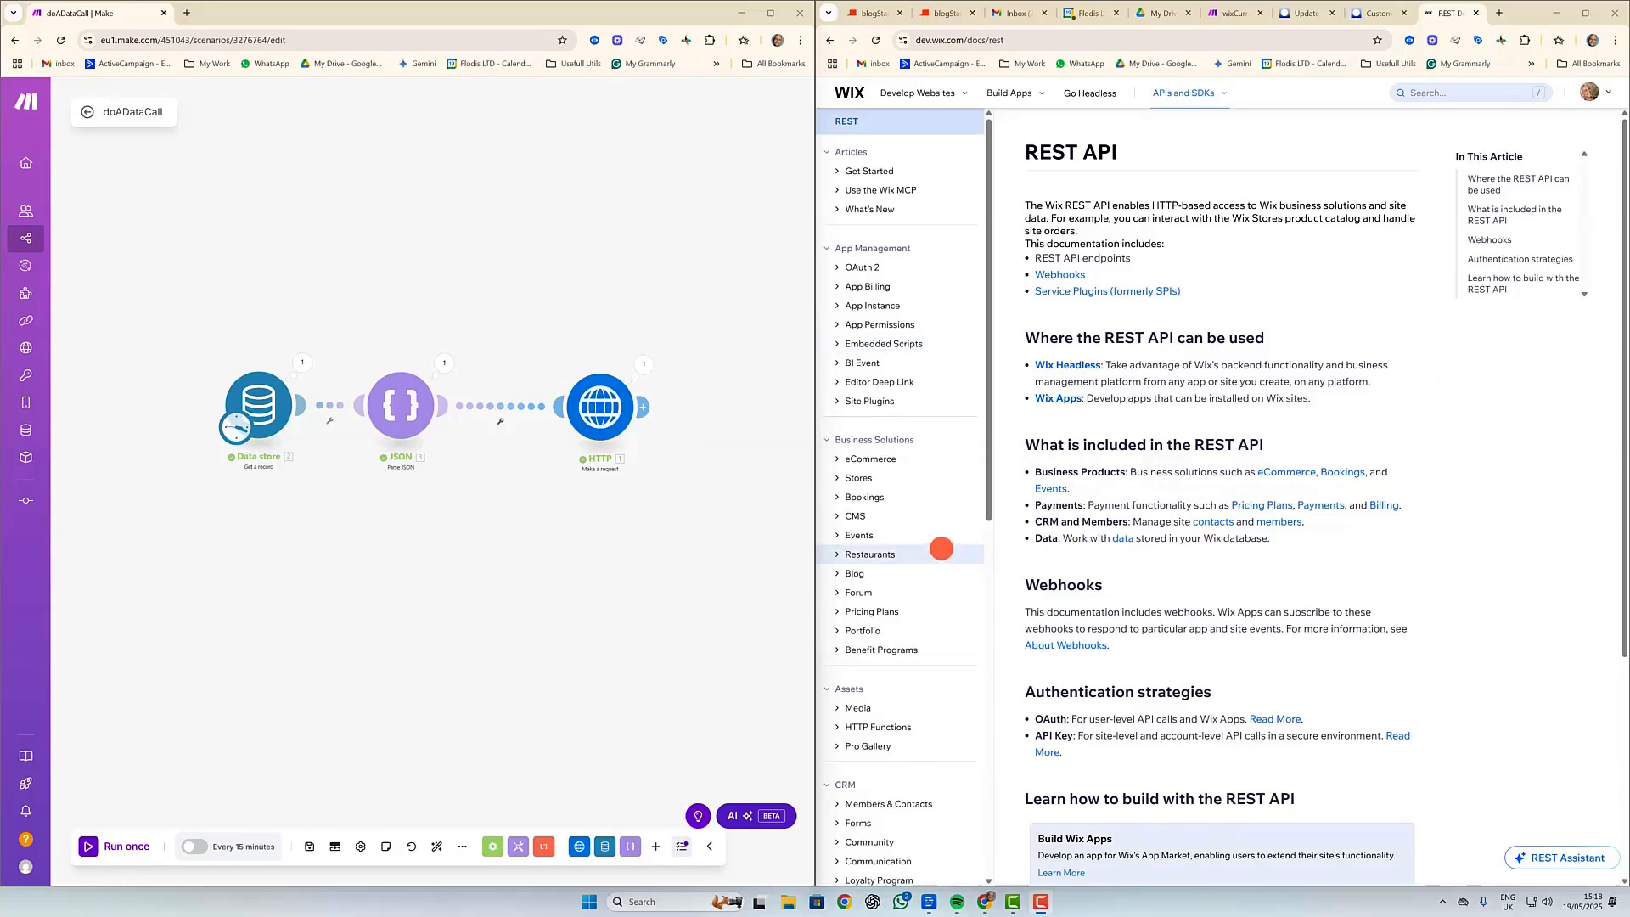
Open the Query Data Items reference under CMS Data Items in the Wix REST API documentation.
left_click(855, 515)
scroll(914, 531, "down", 1)
scroll(933, 541, "down", 1)
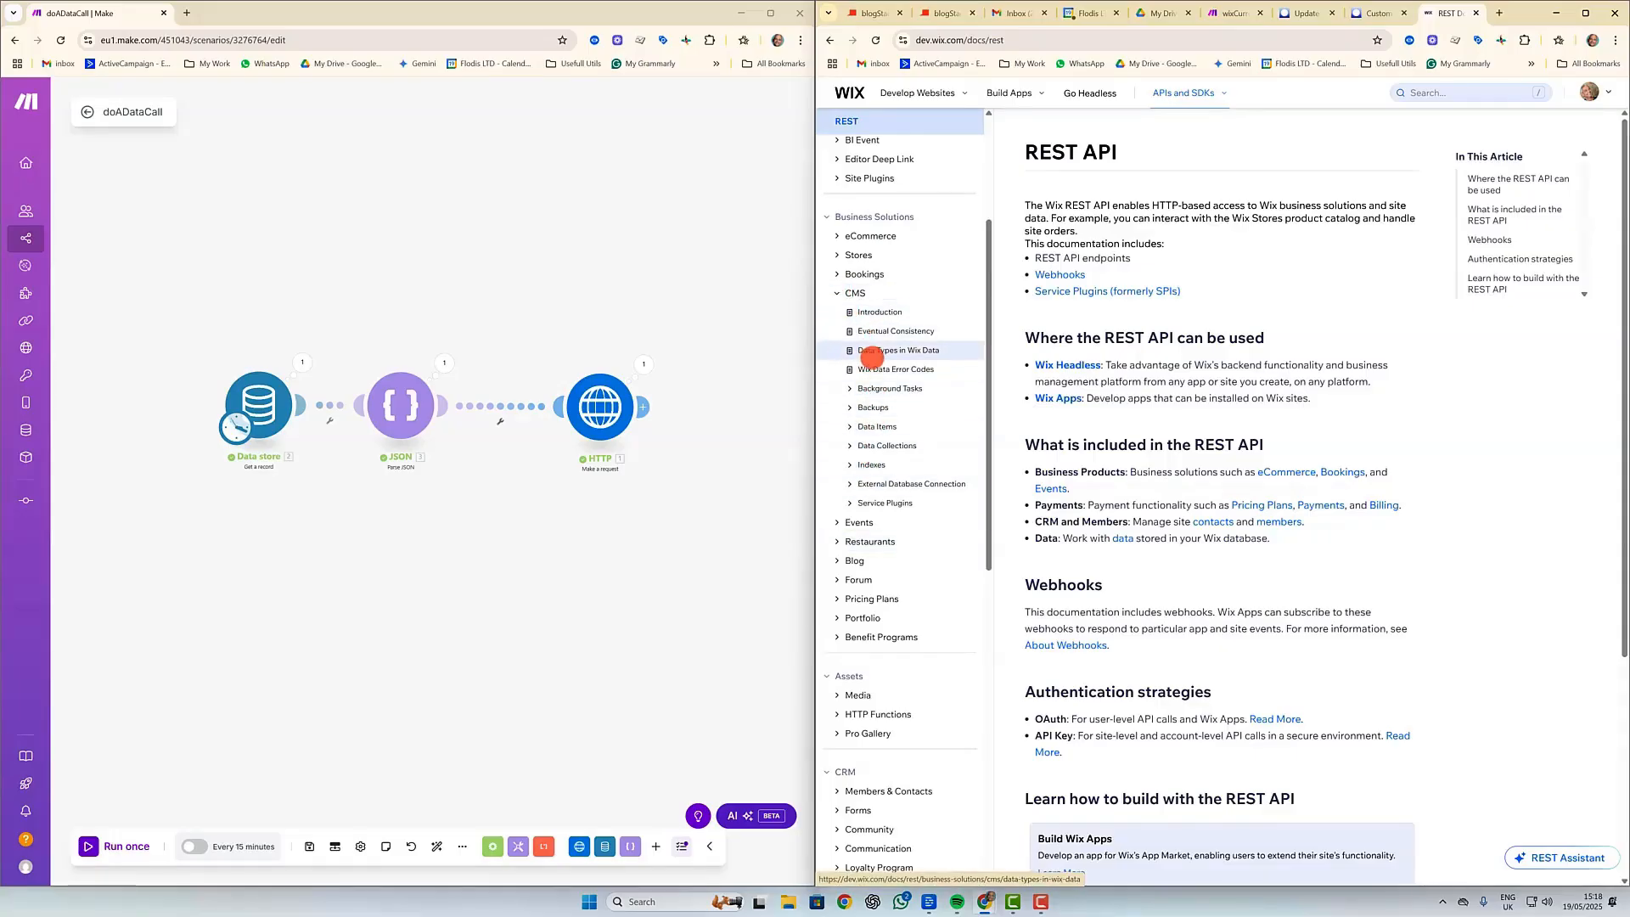
scroll(866, 365, "down", 1)
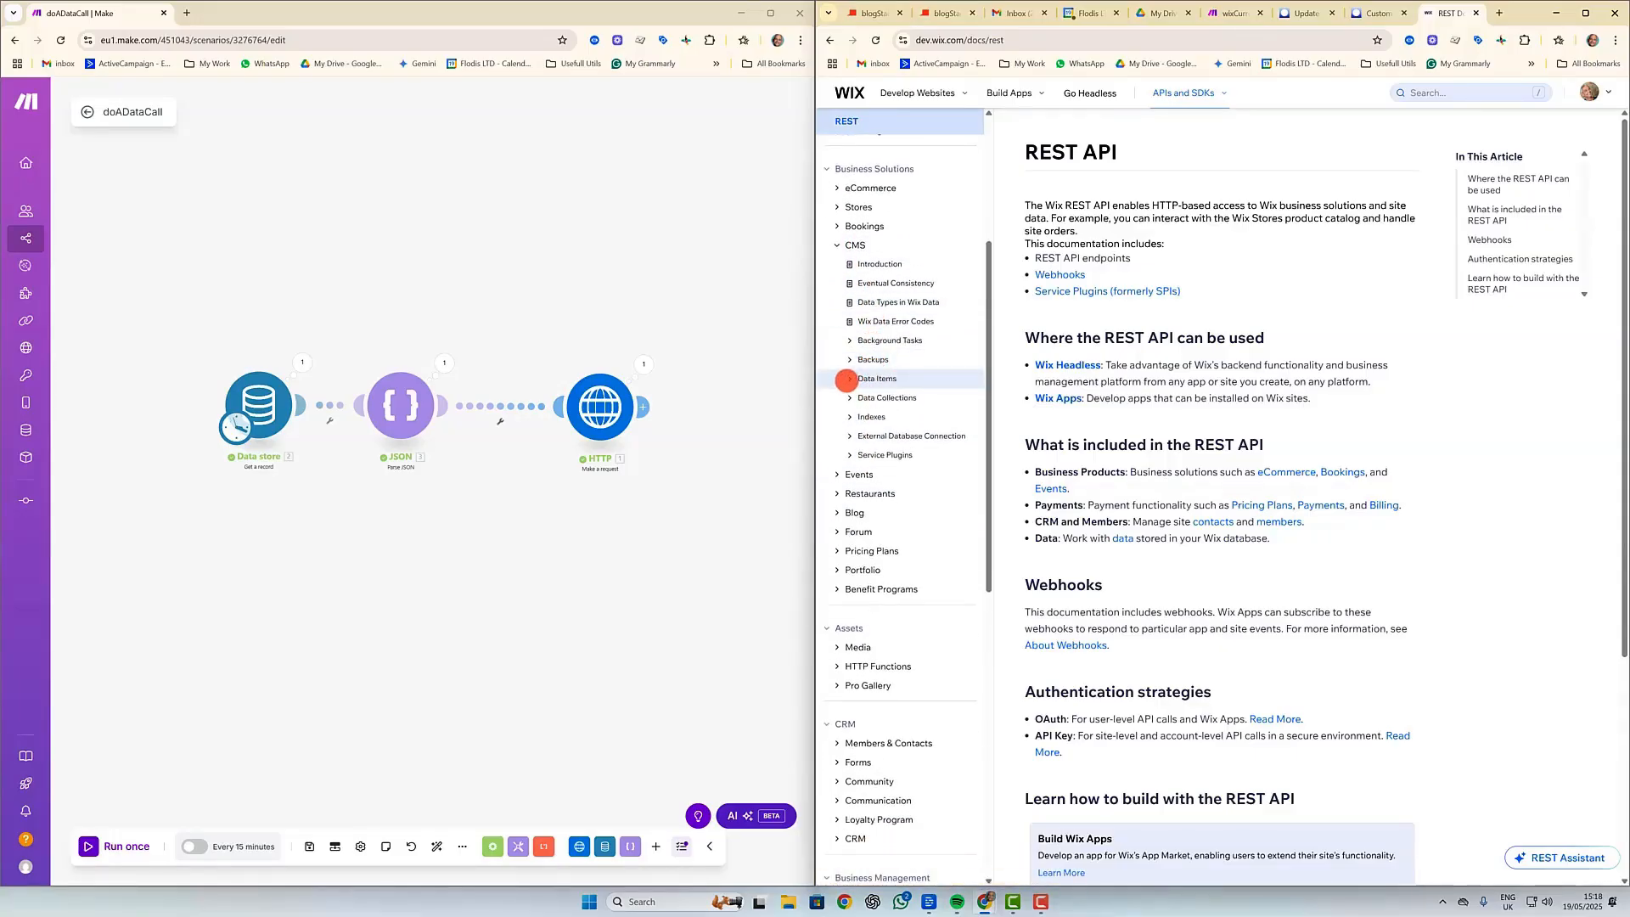
left_click(846, 379)
scroll(930, 401, "down", 3)
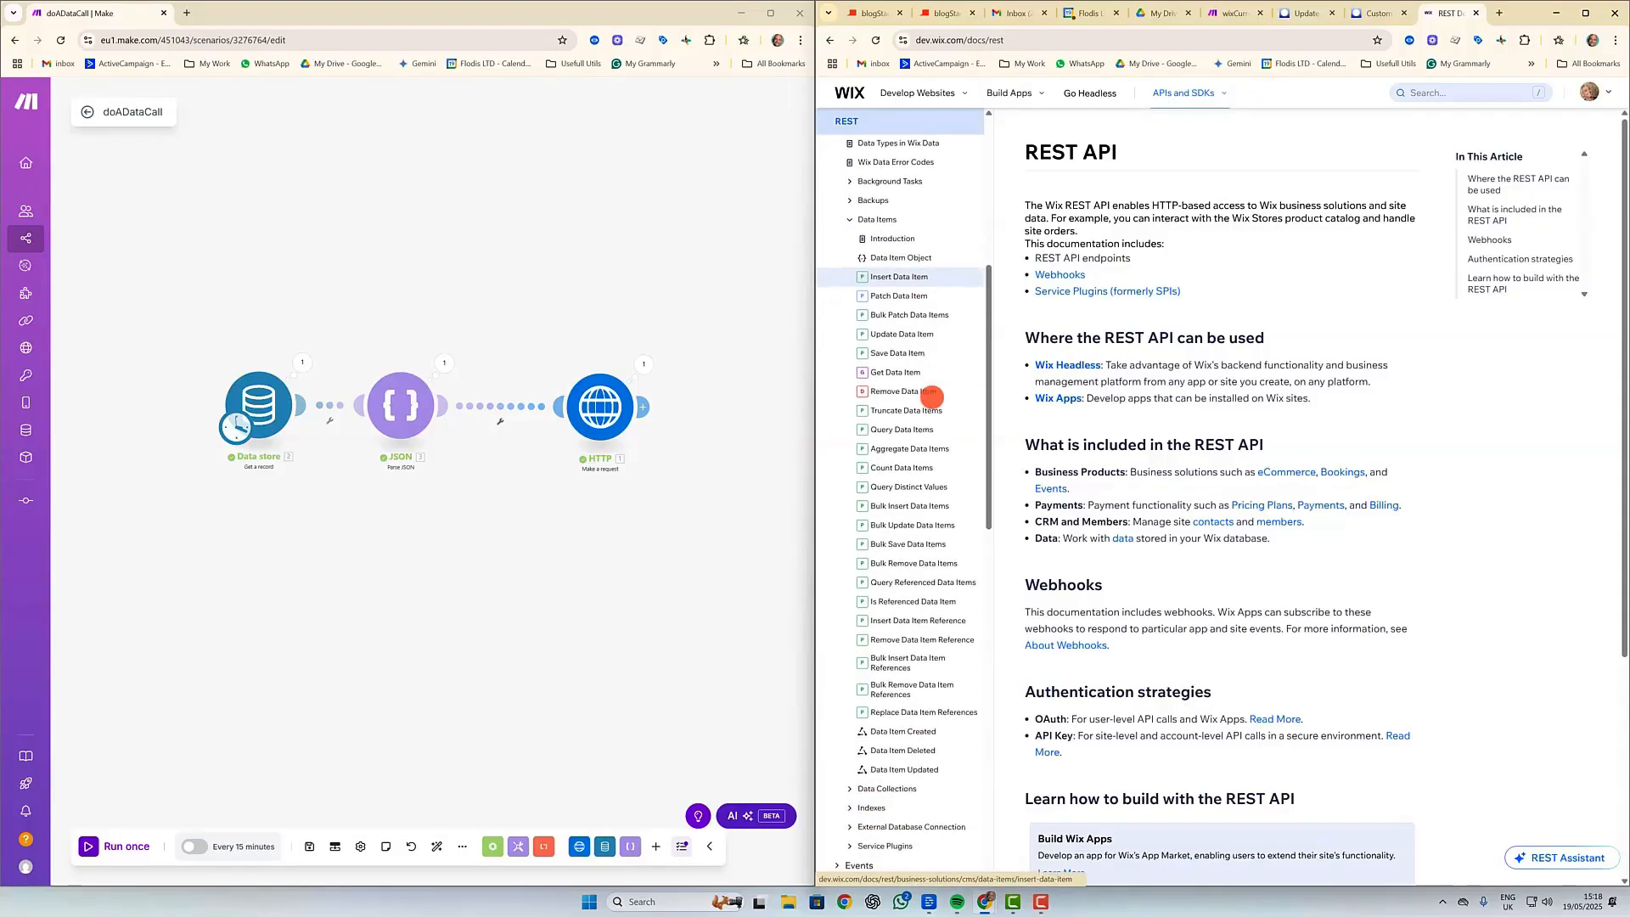
left_click(883, 427)
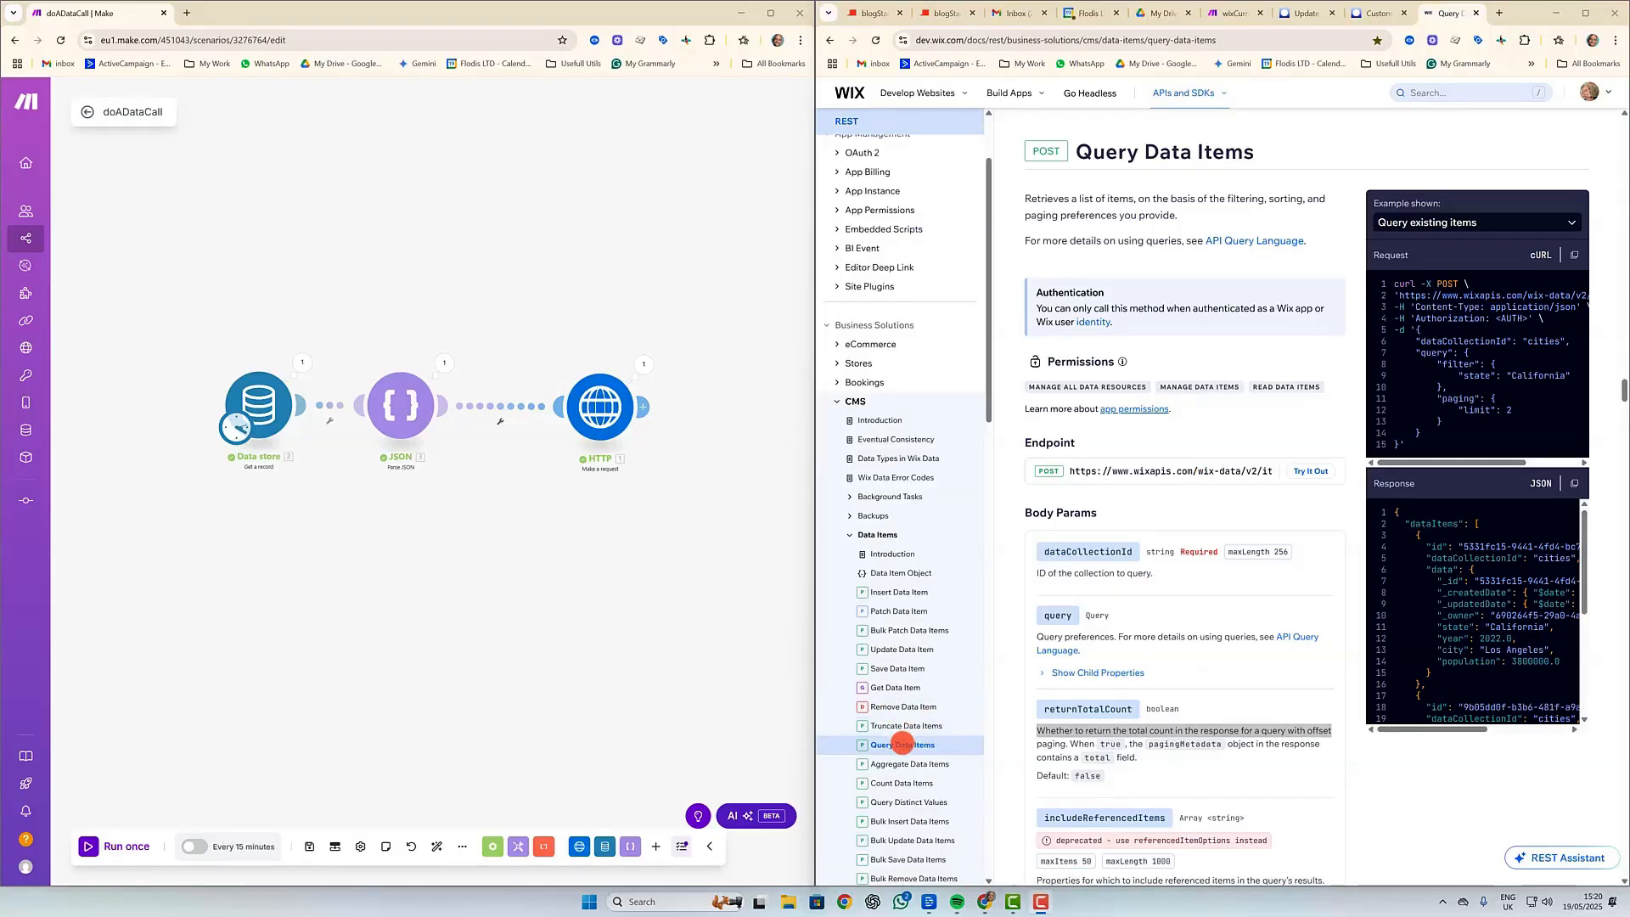
left_click(902, 744)
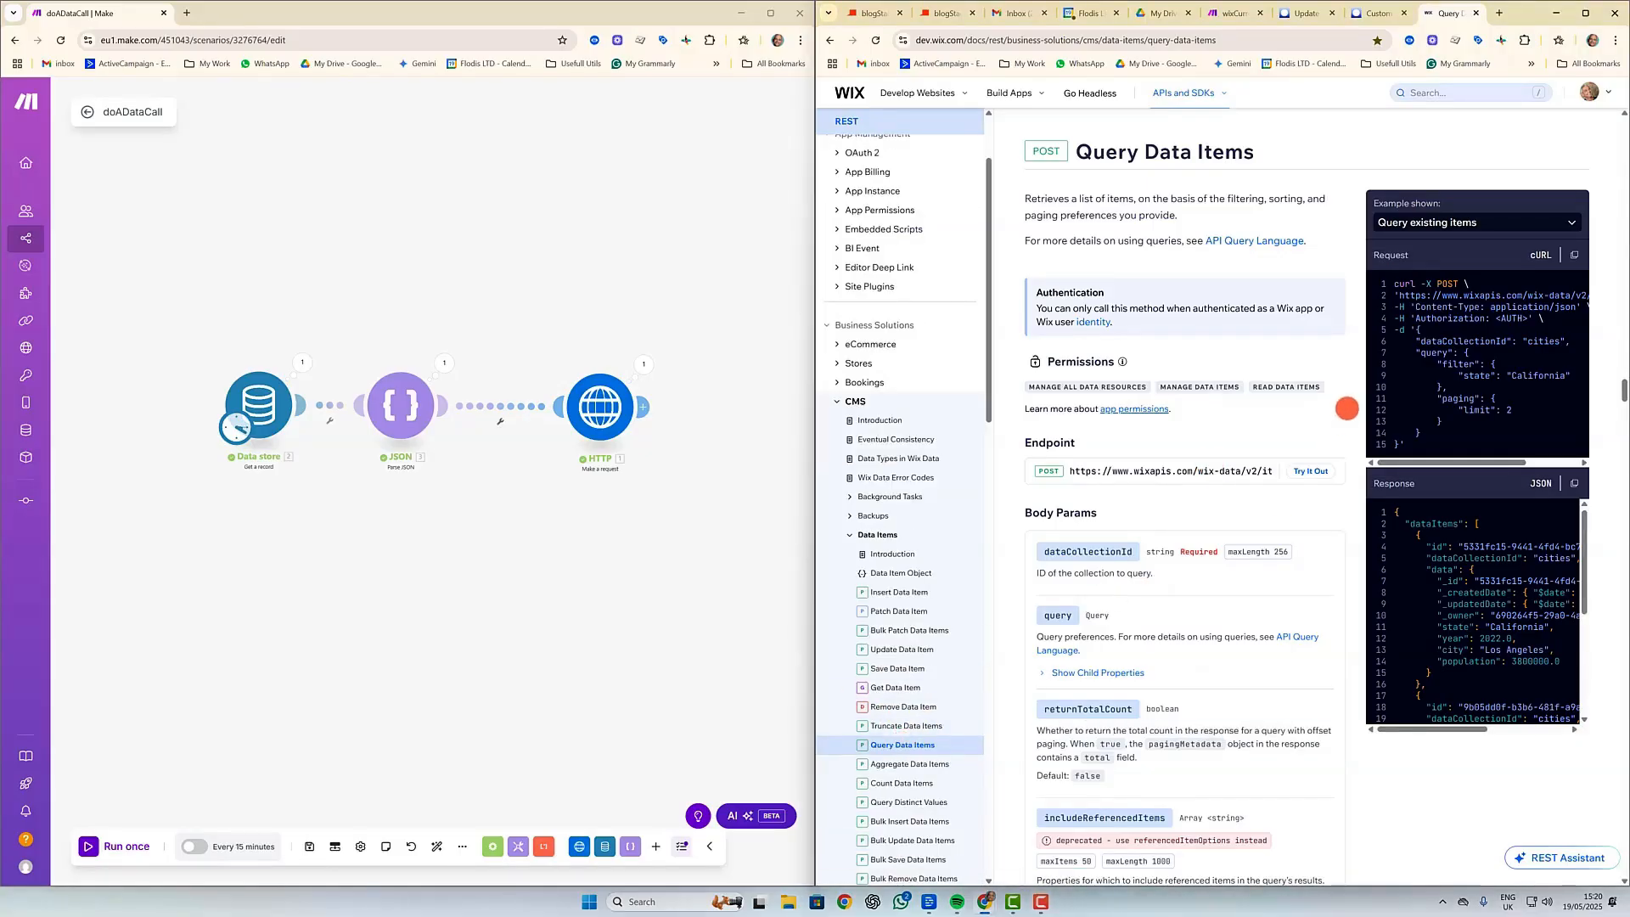
Examine the Query Data Items example request's URL, authorization header and body, and the child properties of the query parameter.
left_click_drag(1420, 456, 1448, 436)
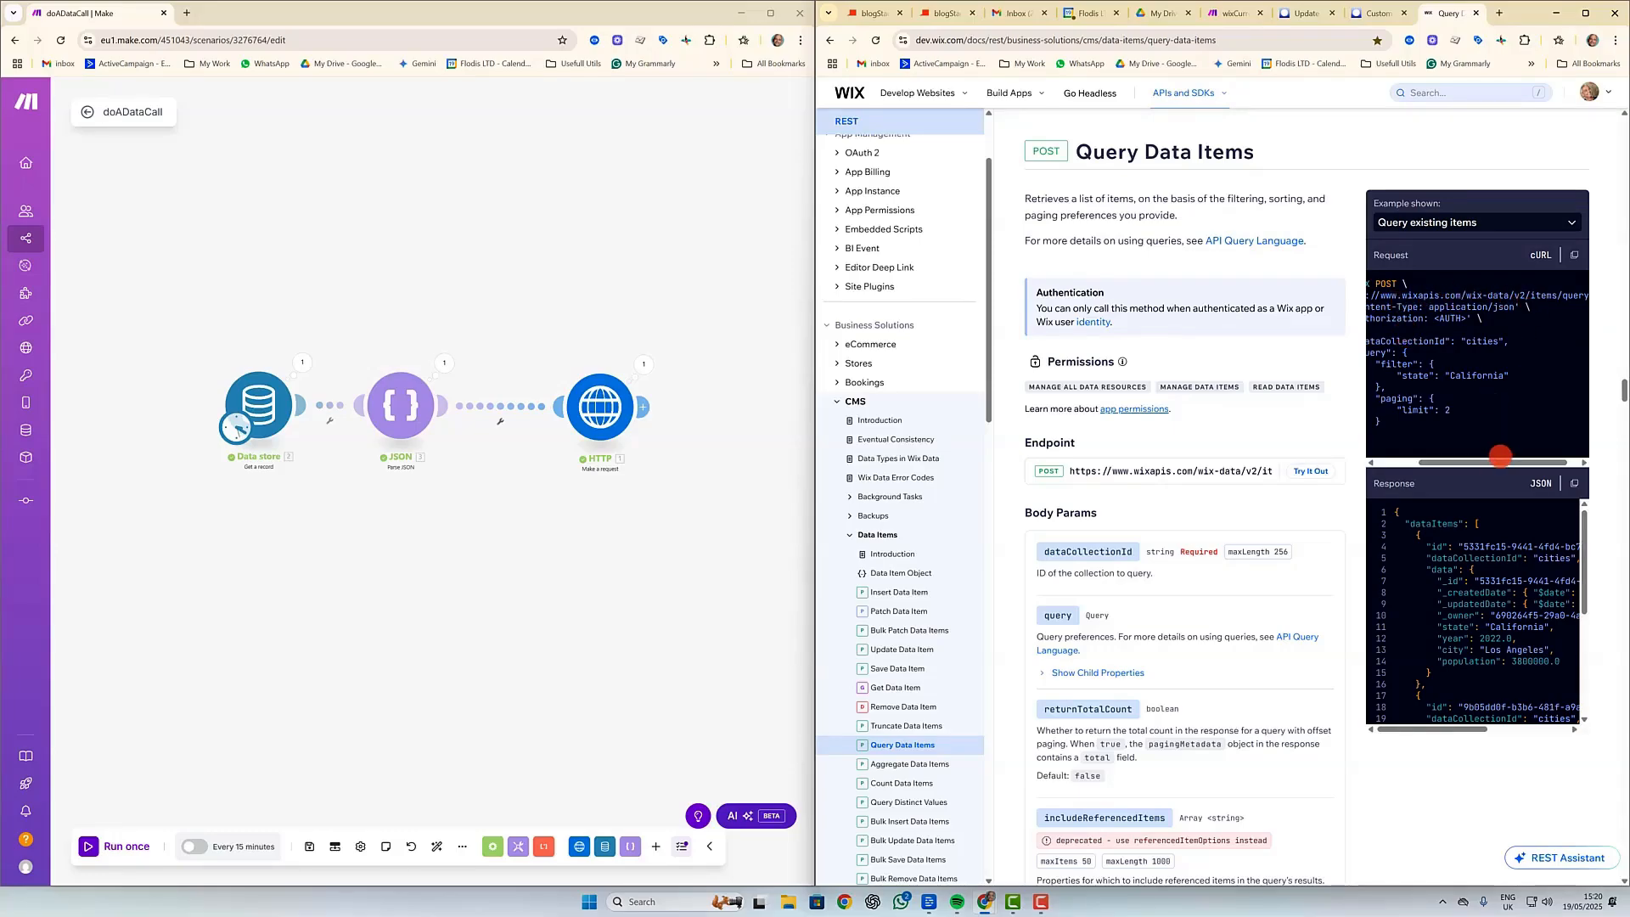
mouse_move(1500, 460)
left_mouse_down()
mouse_move(1528, 461)
mouse_move(1455, 461)
mouse_move(1486, 461)
left_mouse_up()
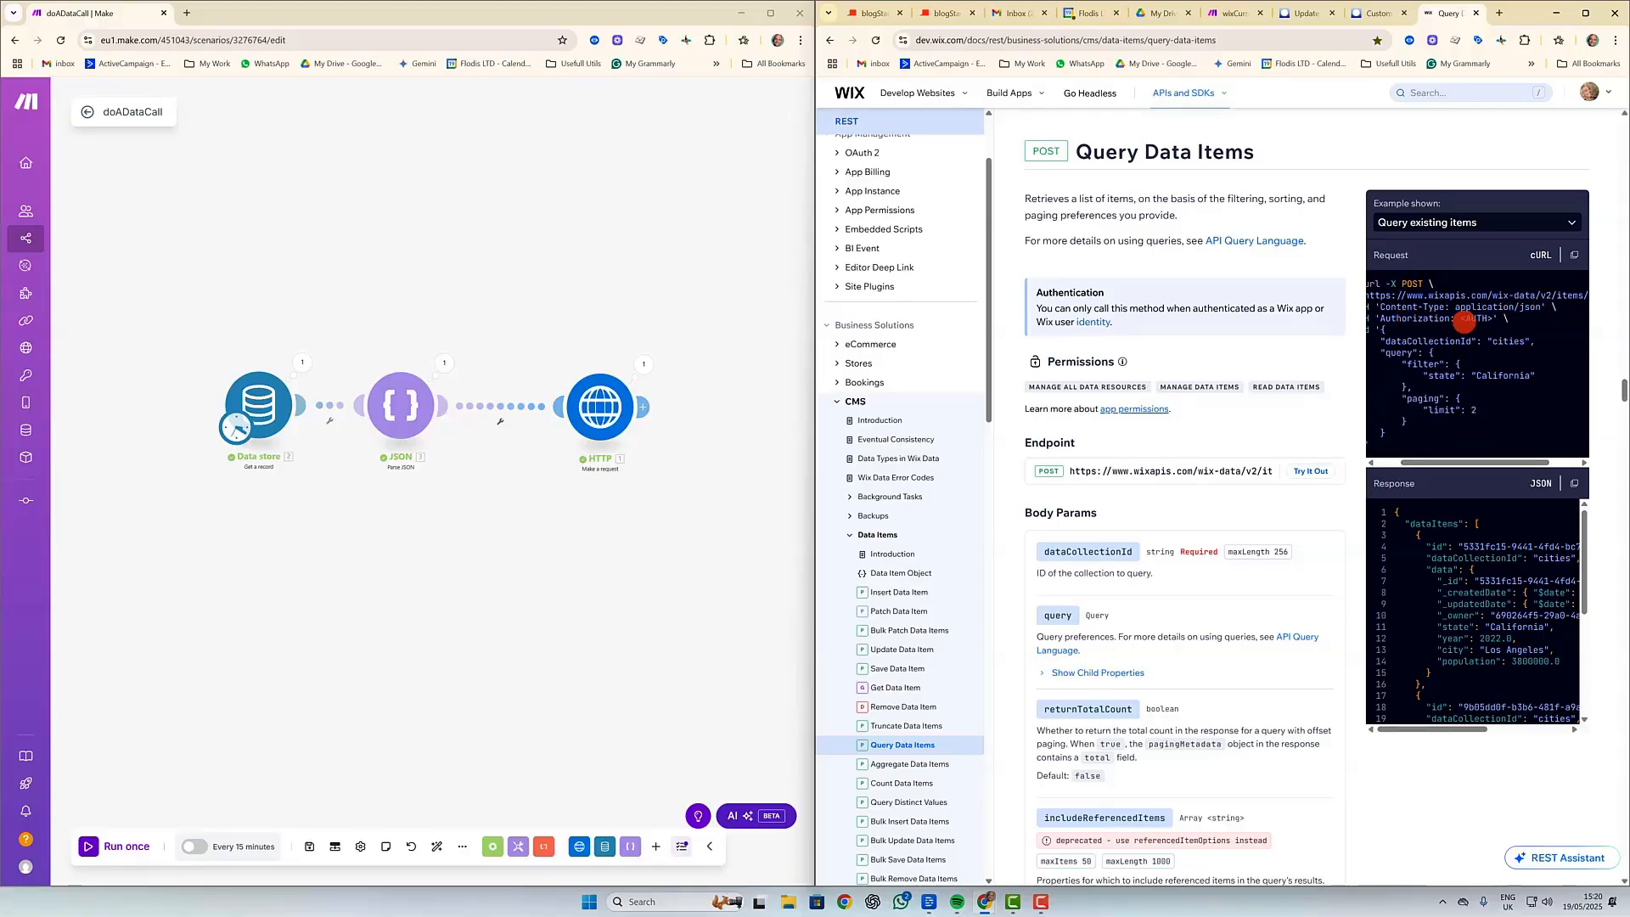
double_click(1475, 318)
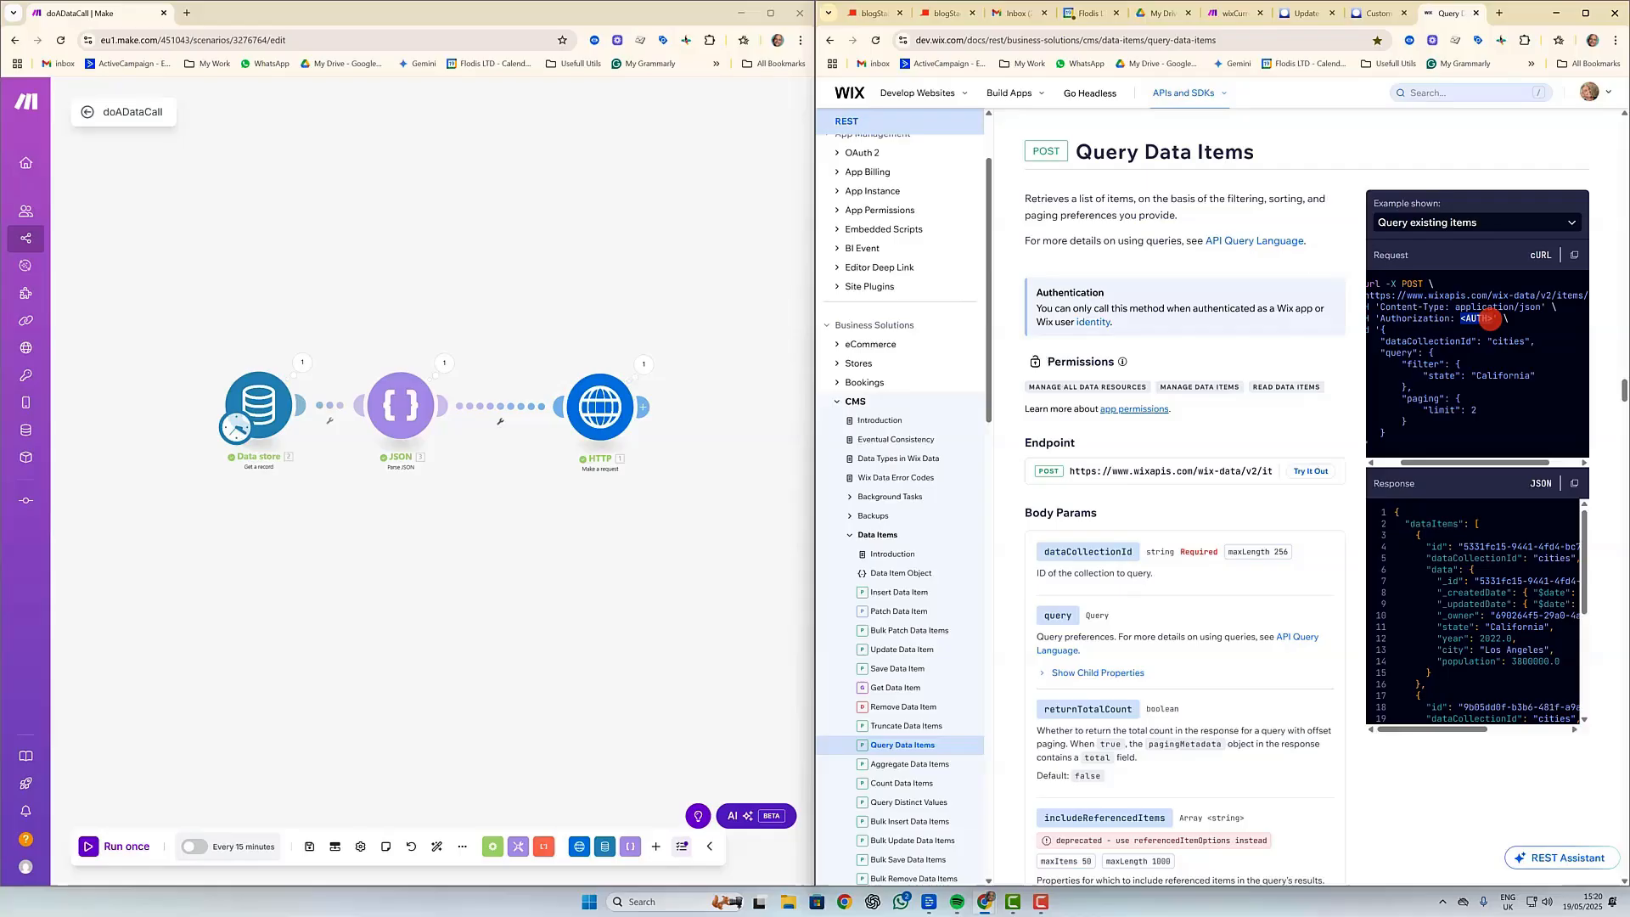
triple_click(1414, 341)
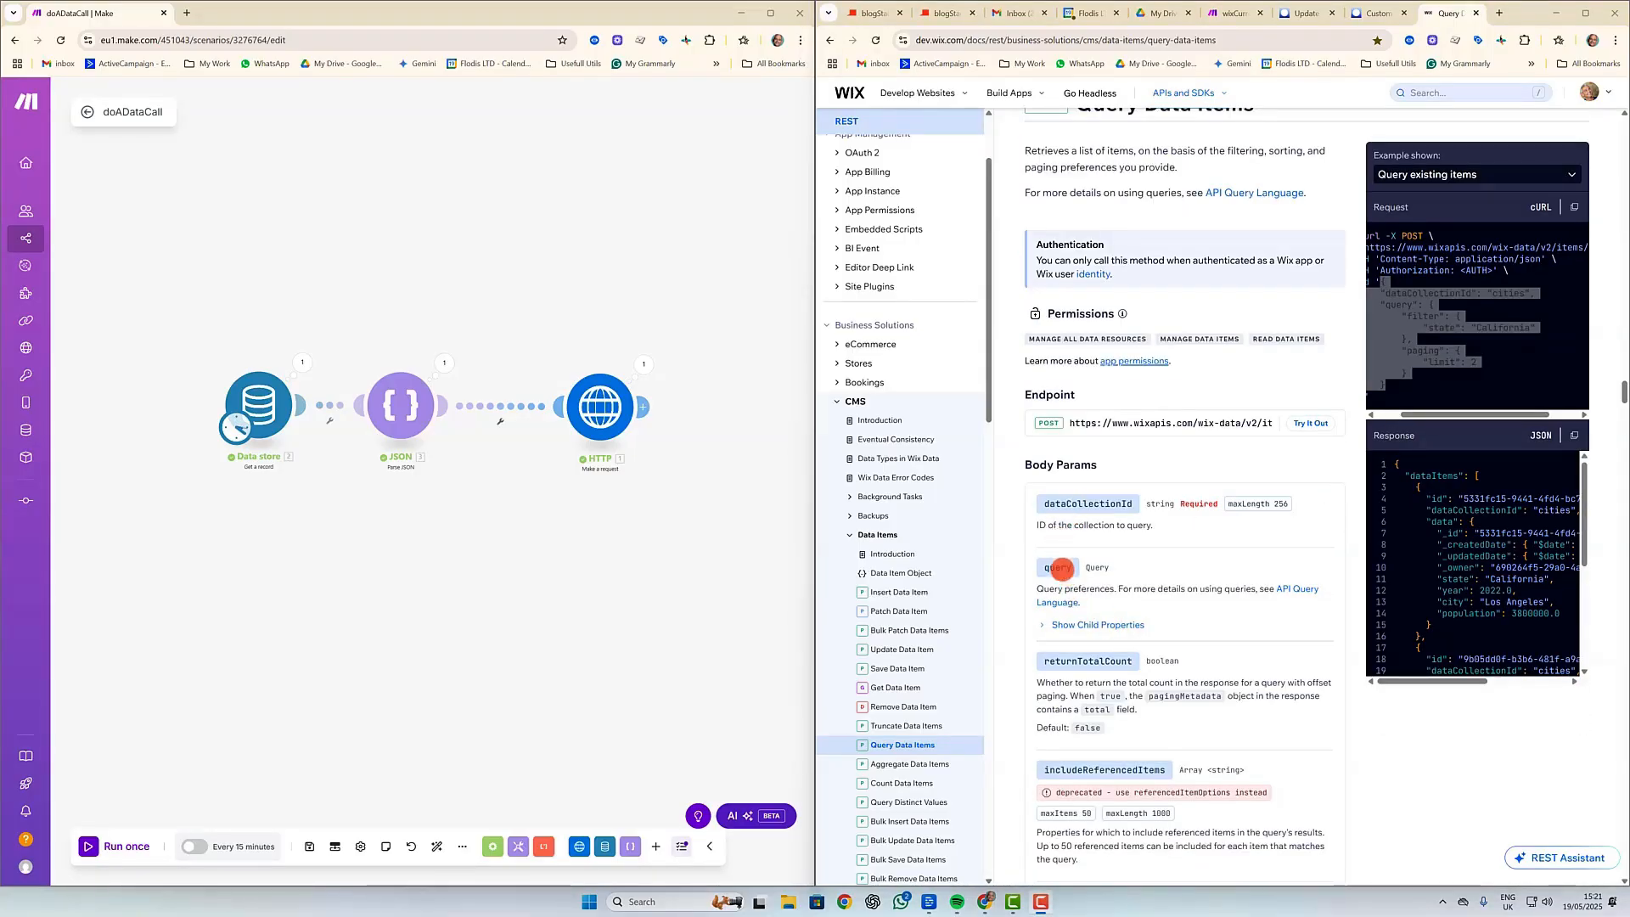
left_click(1104, 624)
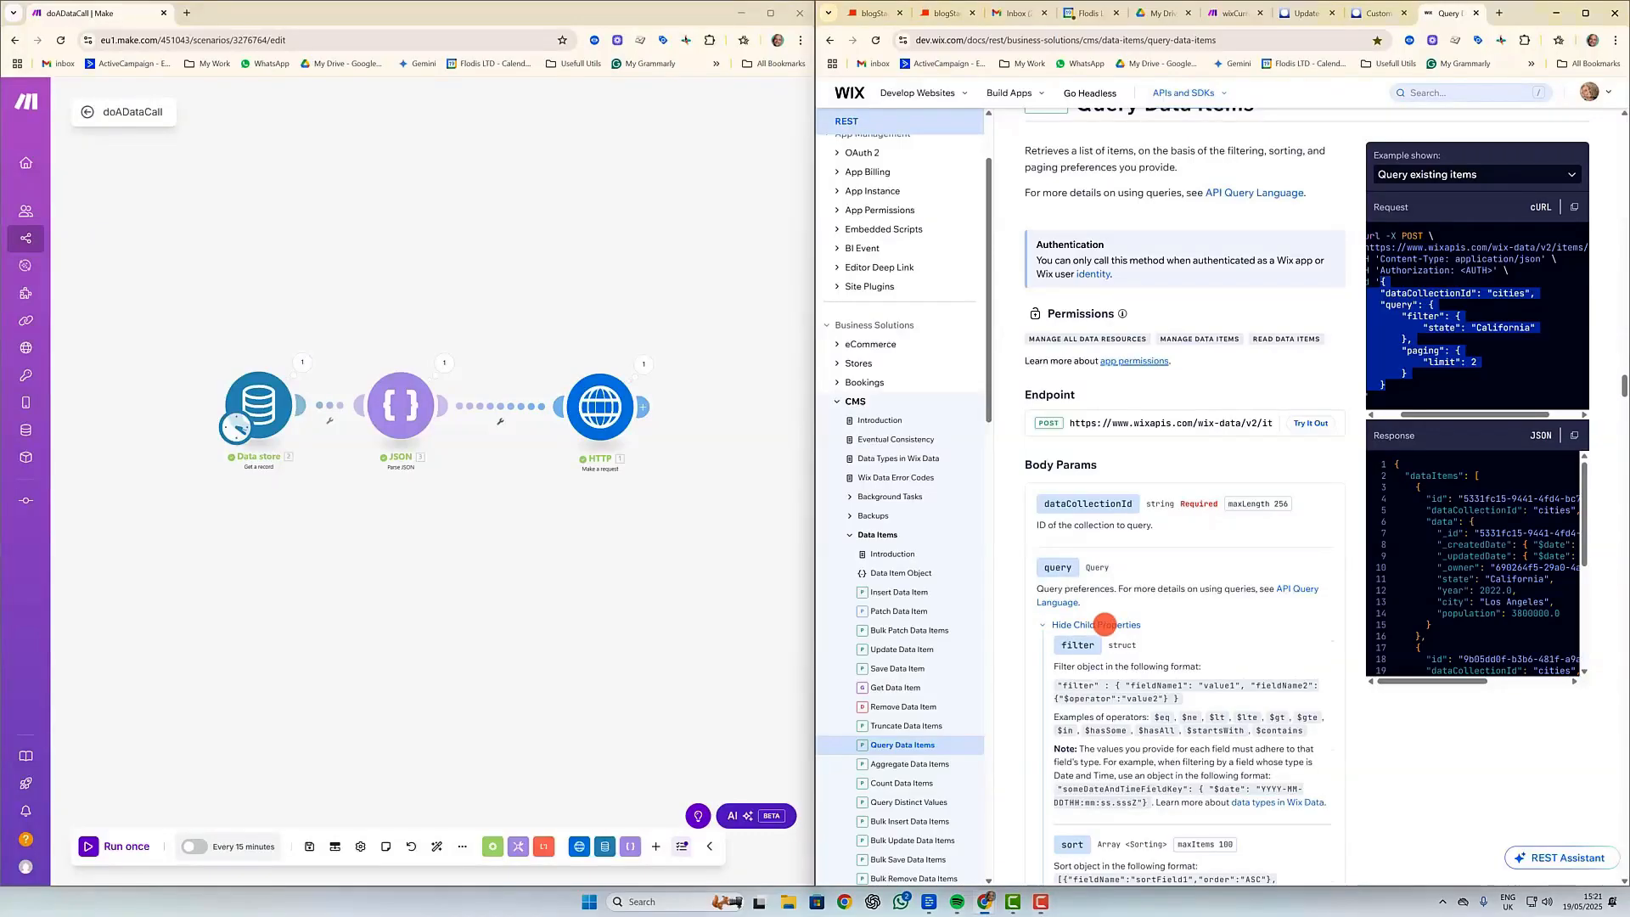
scroll(1226, 600, "down", 3)
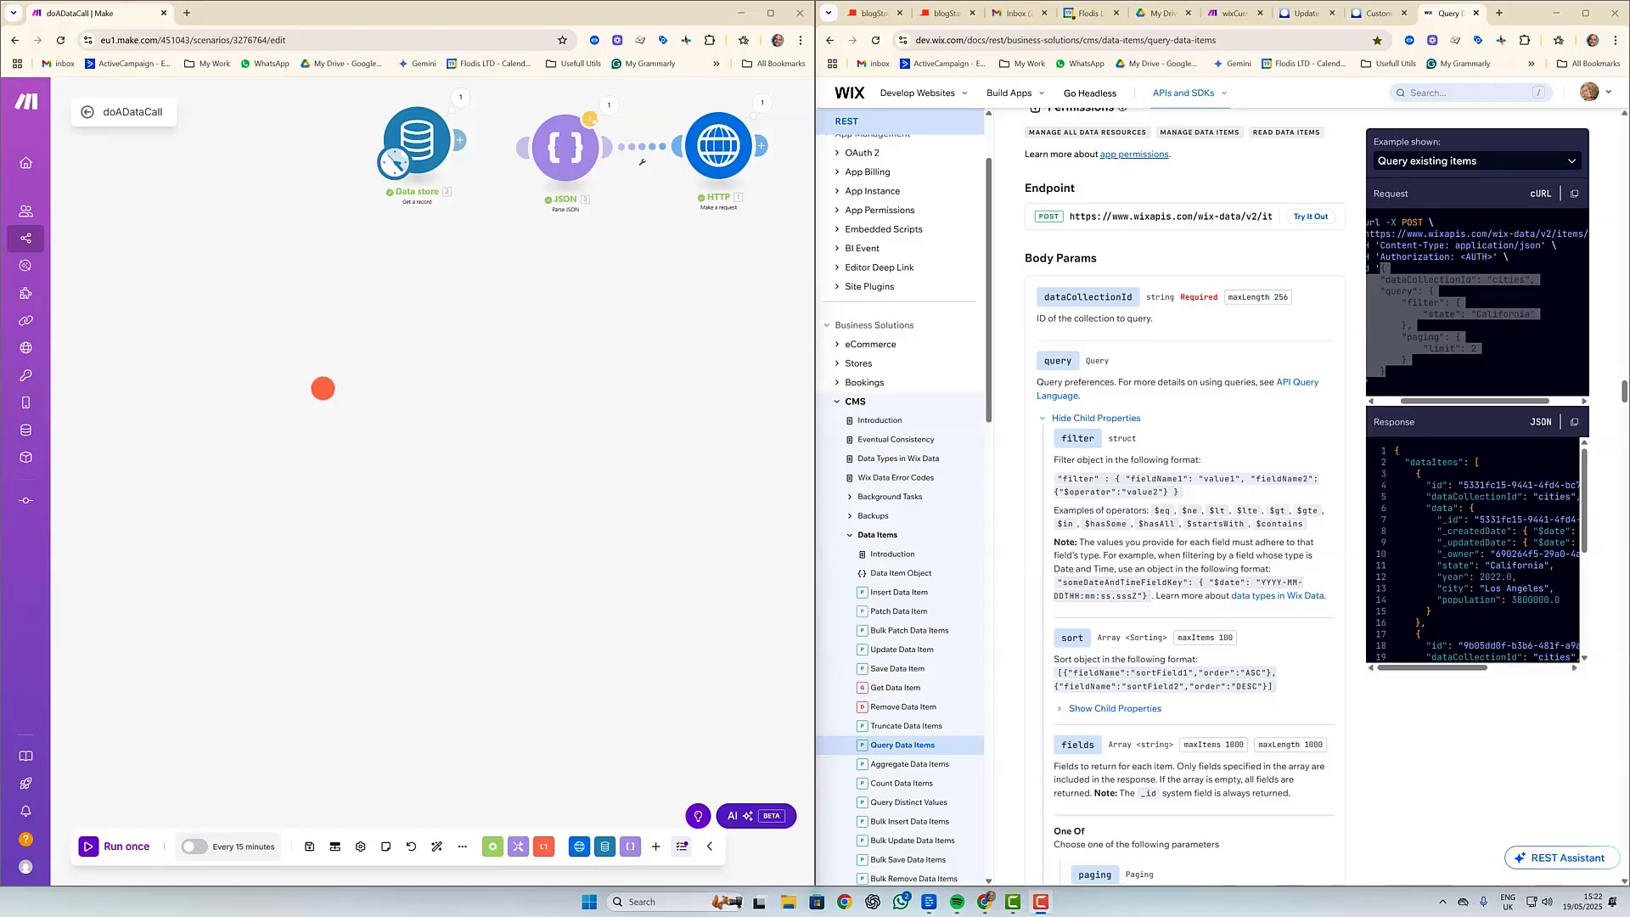
Add a separate Data store Get a record module in the empty canvas area and make it the scenario's starting module.
right_click(338, 418)
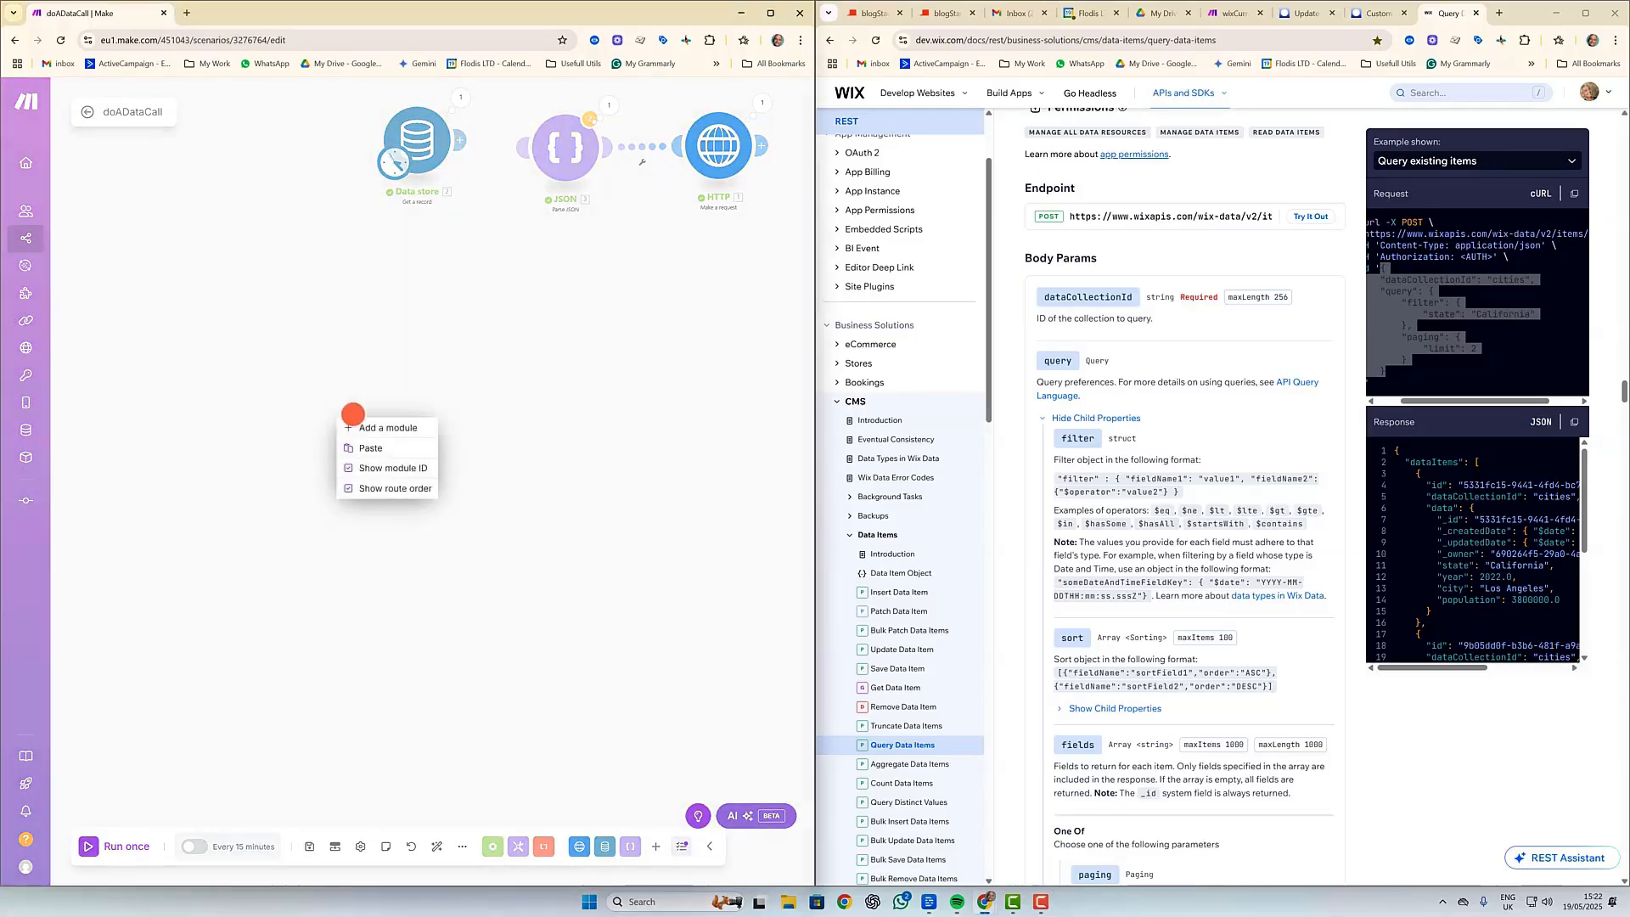
left_click(384, 427)
left_click(337, 414)
left_click(432, 337)
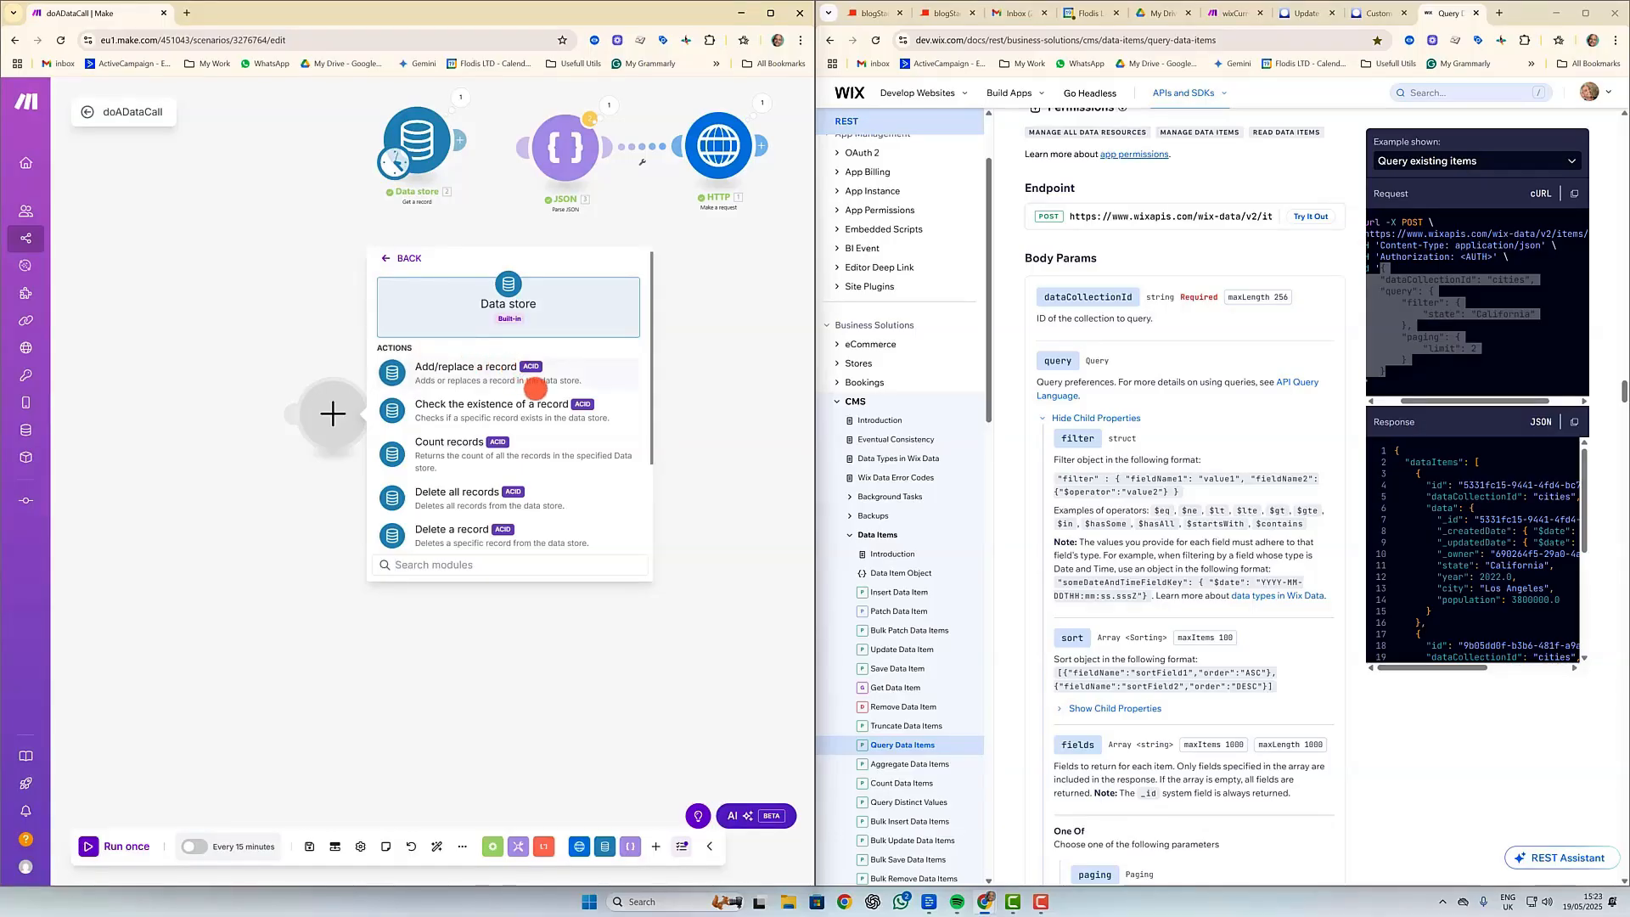
scroll(543, 406, "down", 1)
scroll(544, 411, "down", 2)
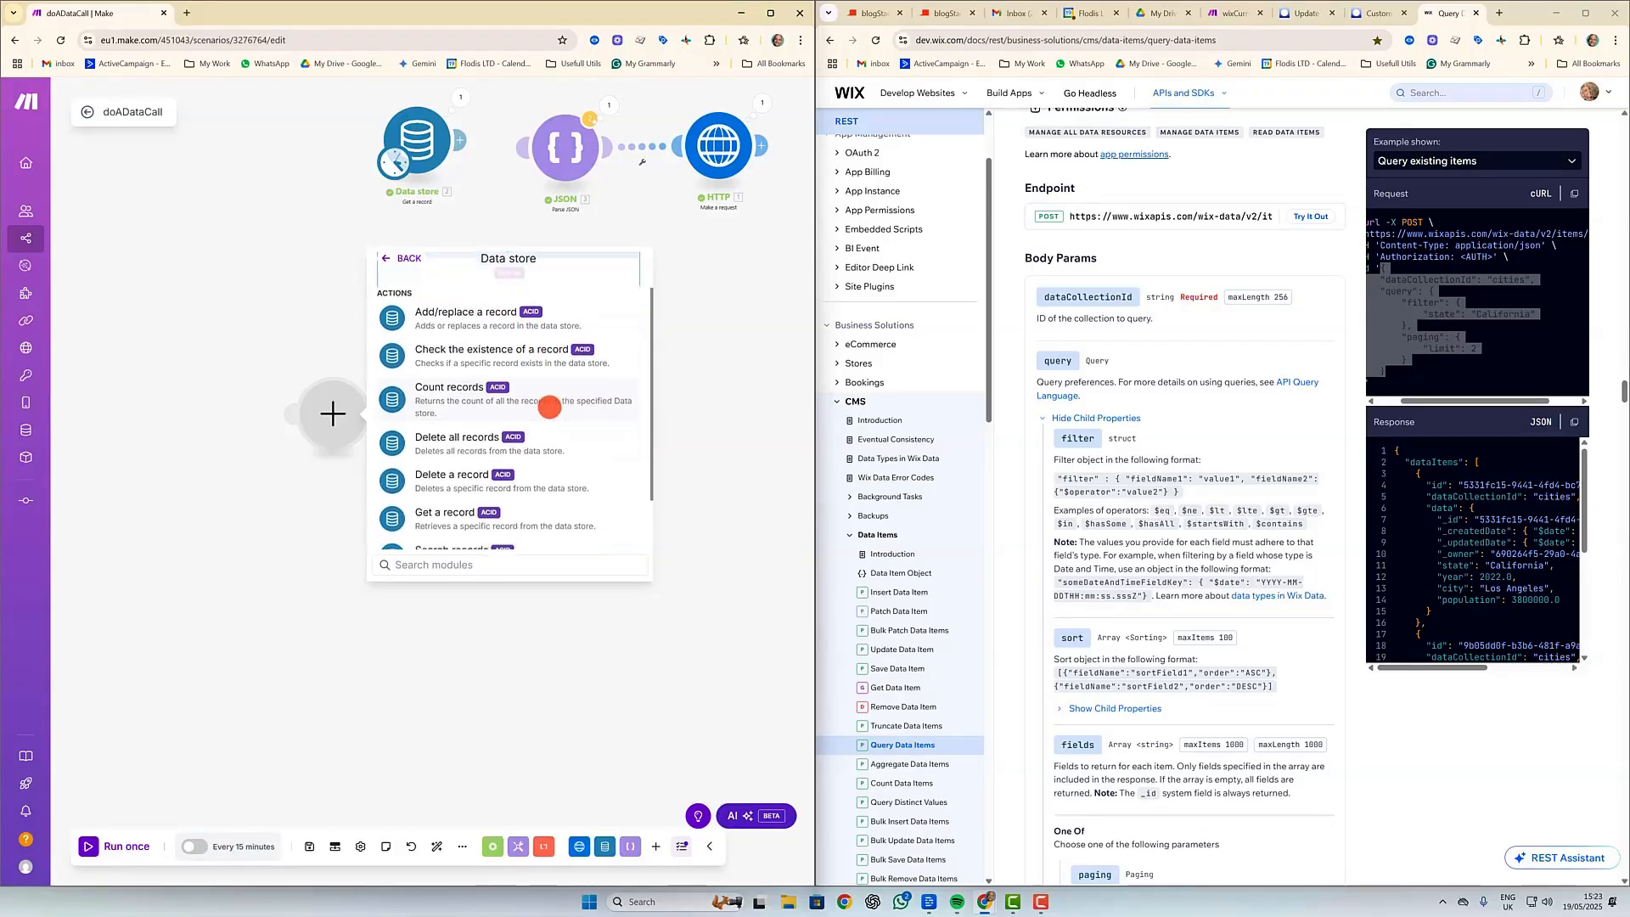
left_click(466, 449)
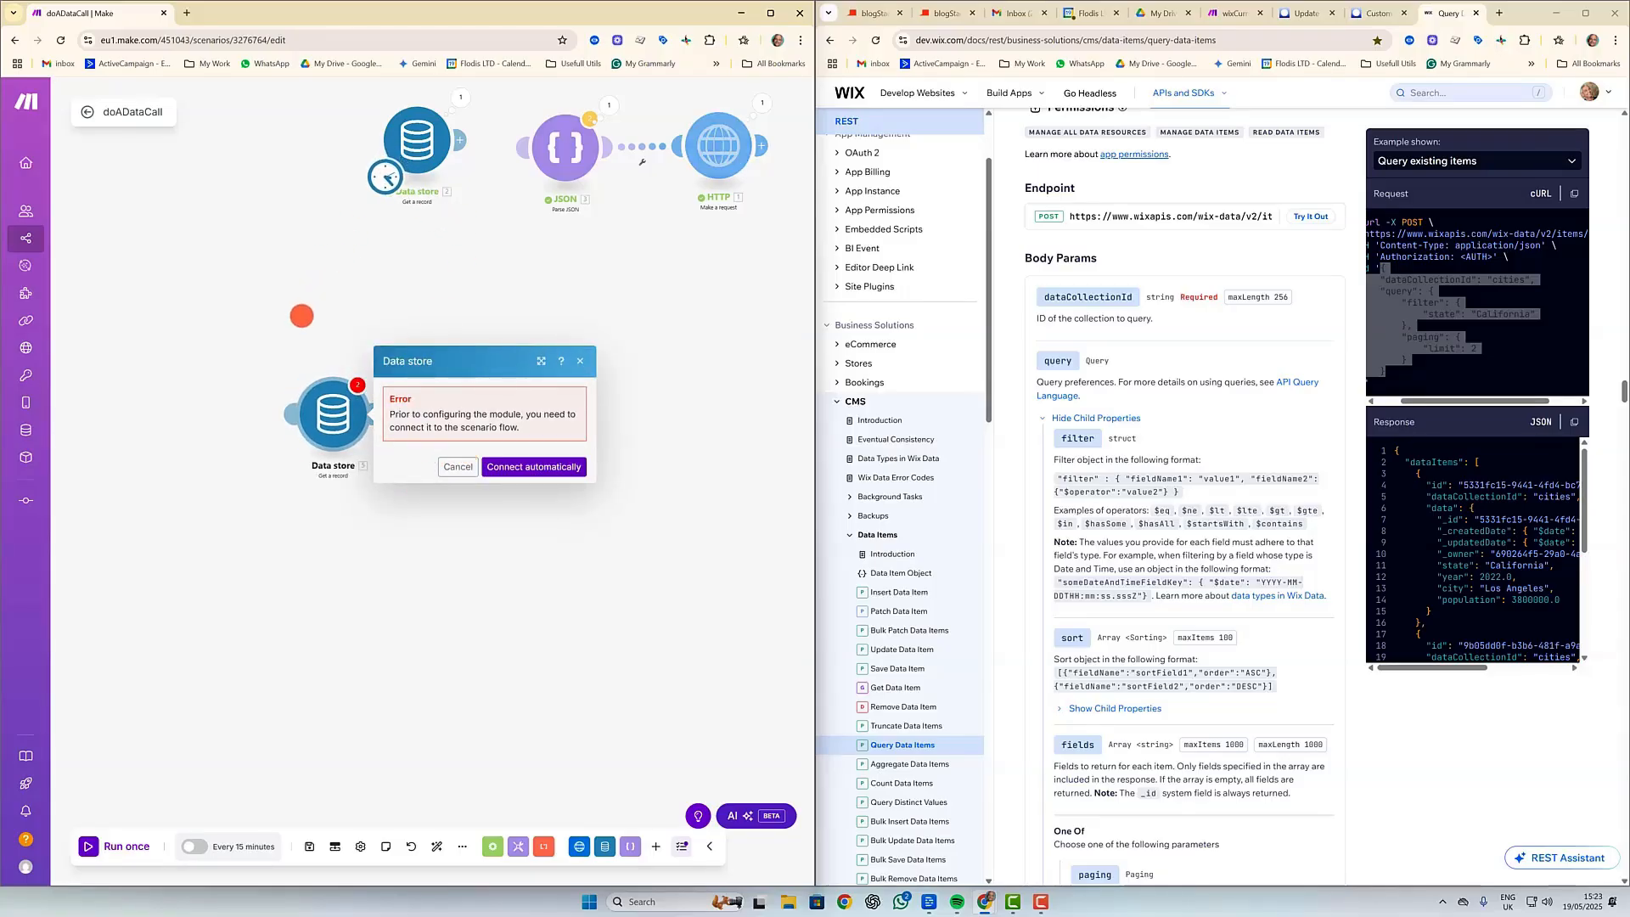
left_click_drag(389, 178, 314, 443)
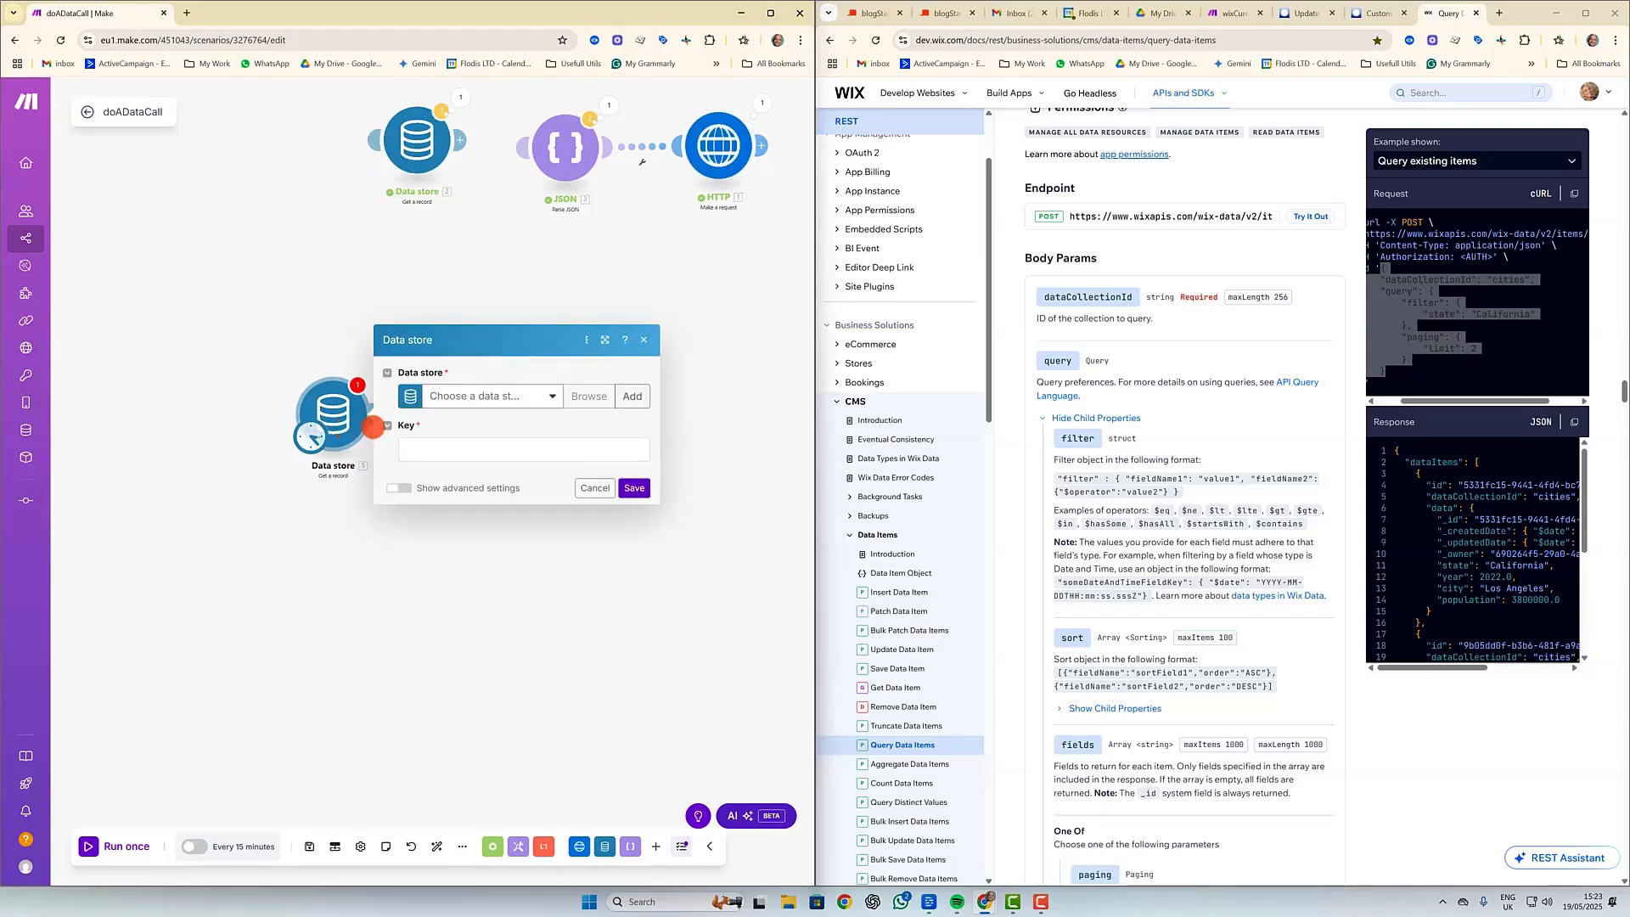
Configure the new Get a record module with the wixCurrentToken data store and the key currentToken, and save it.
left_click(556, 396)
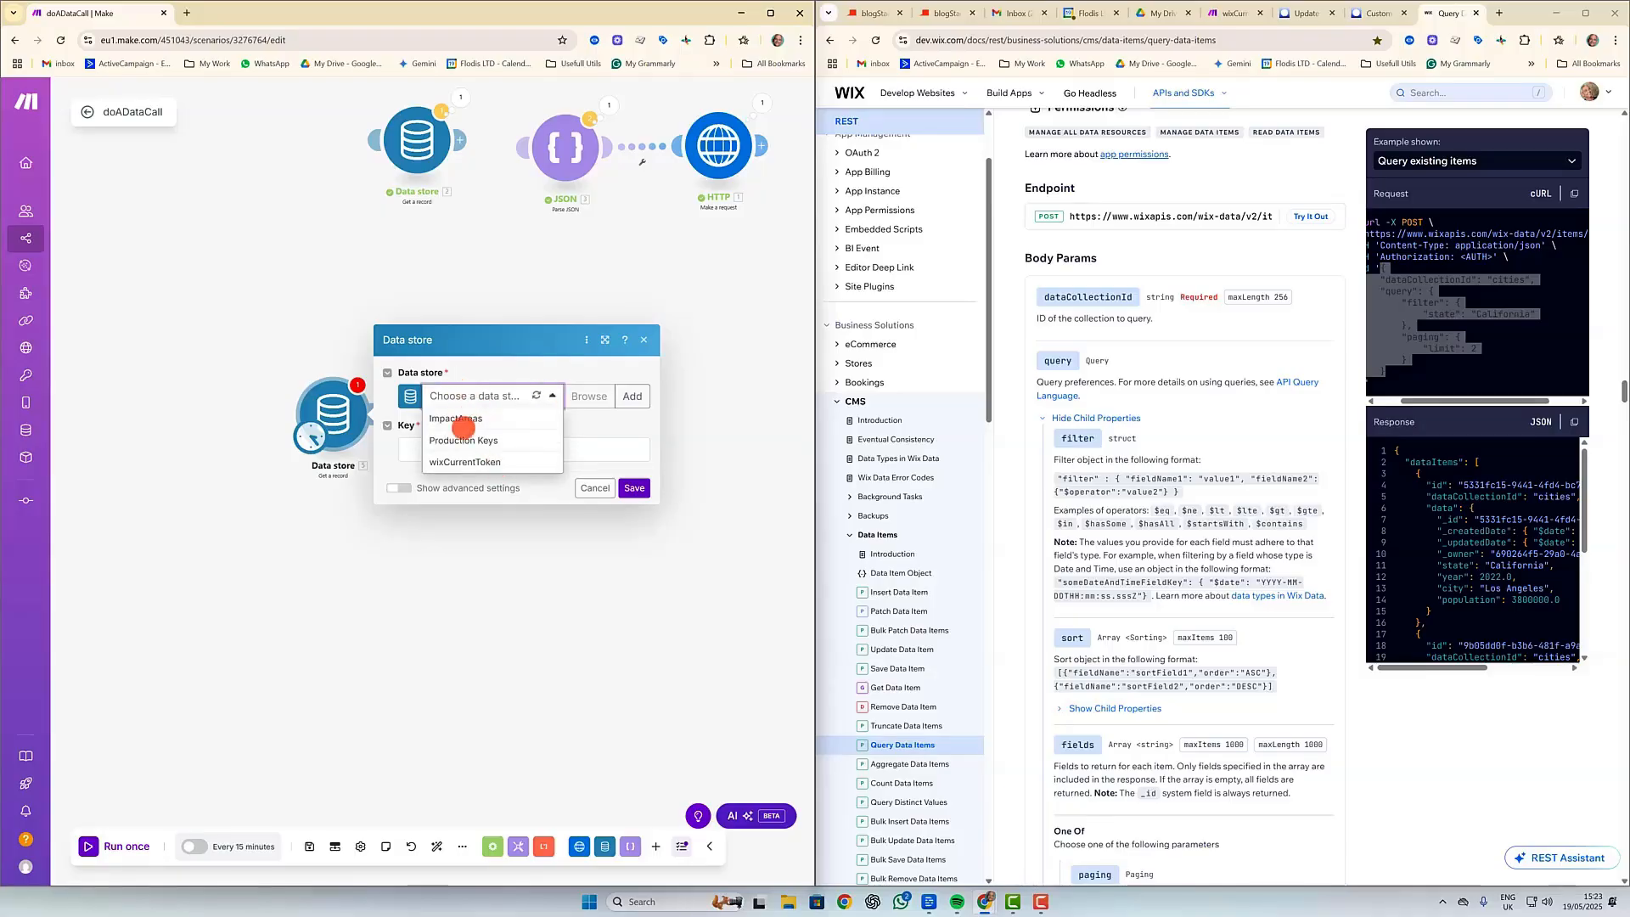
left_click(473, 461)
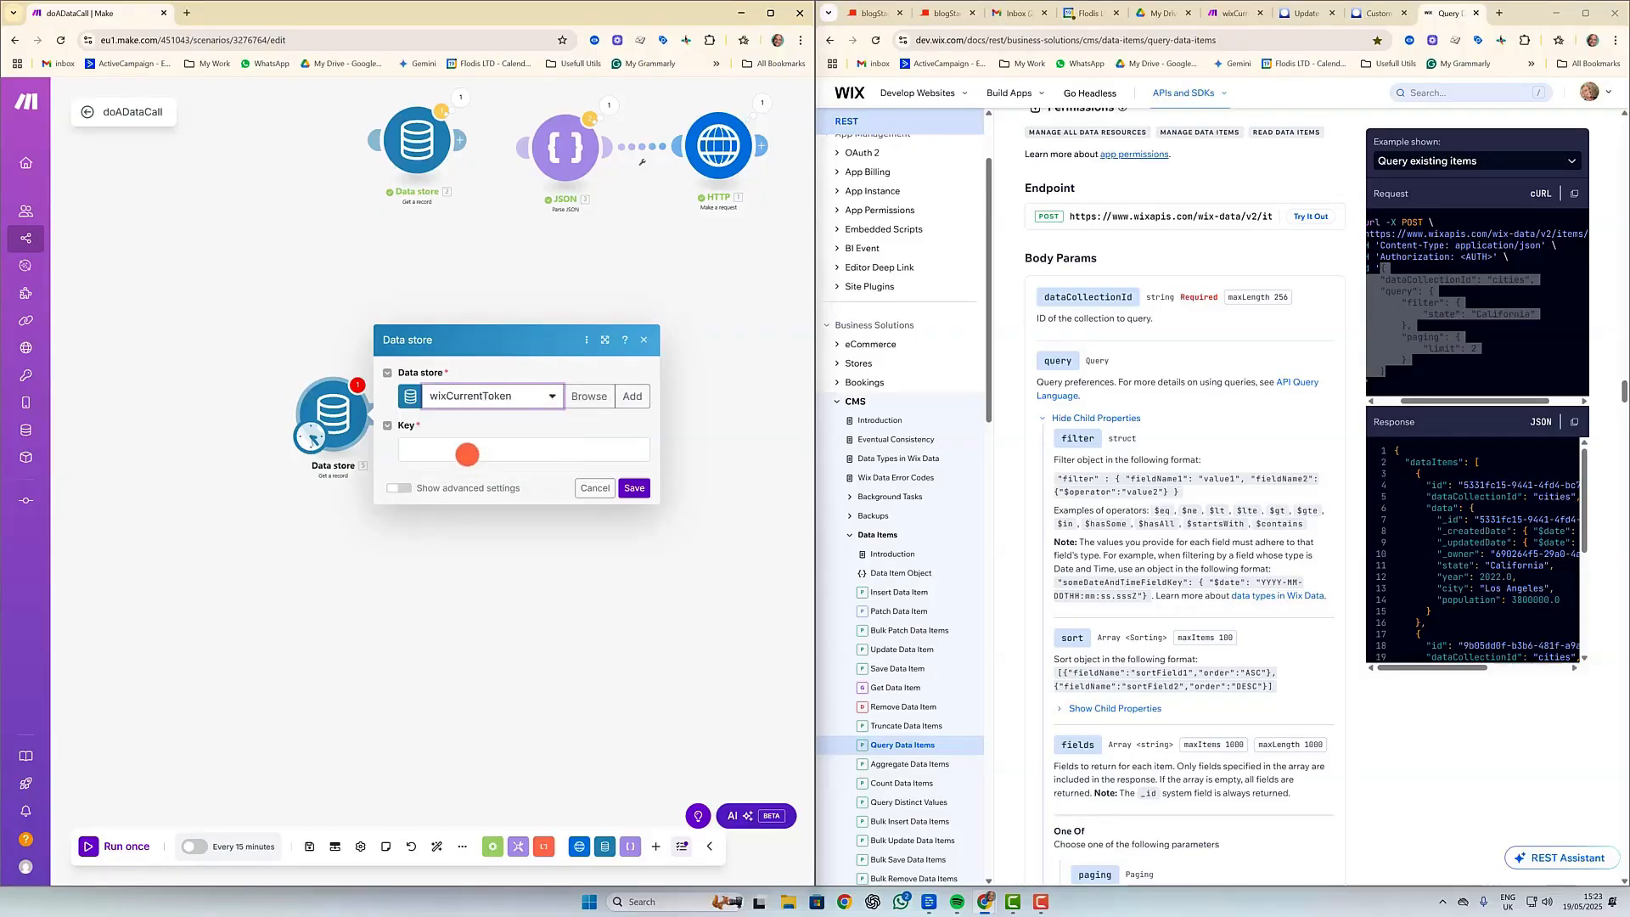
left_click(467, 453)
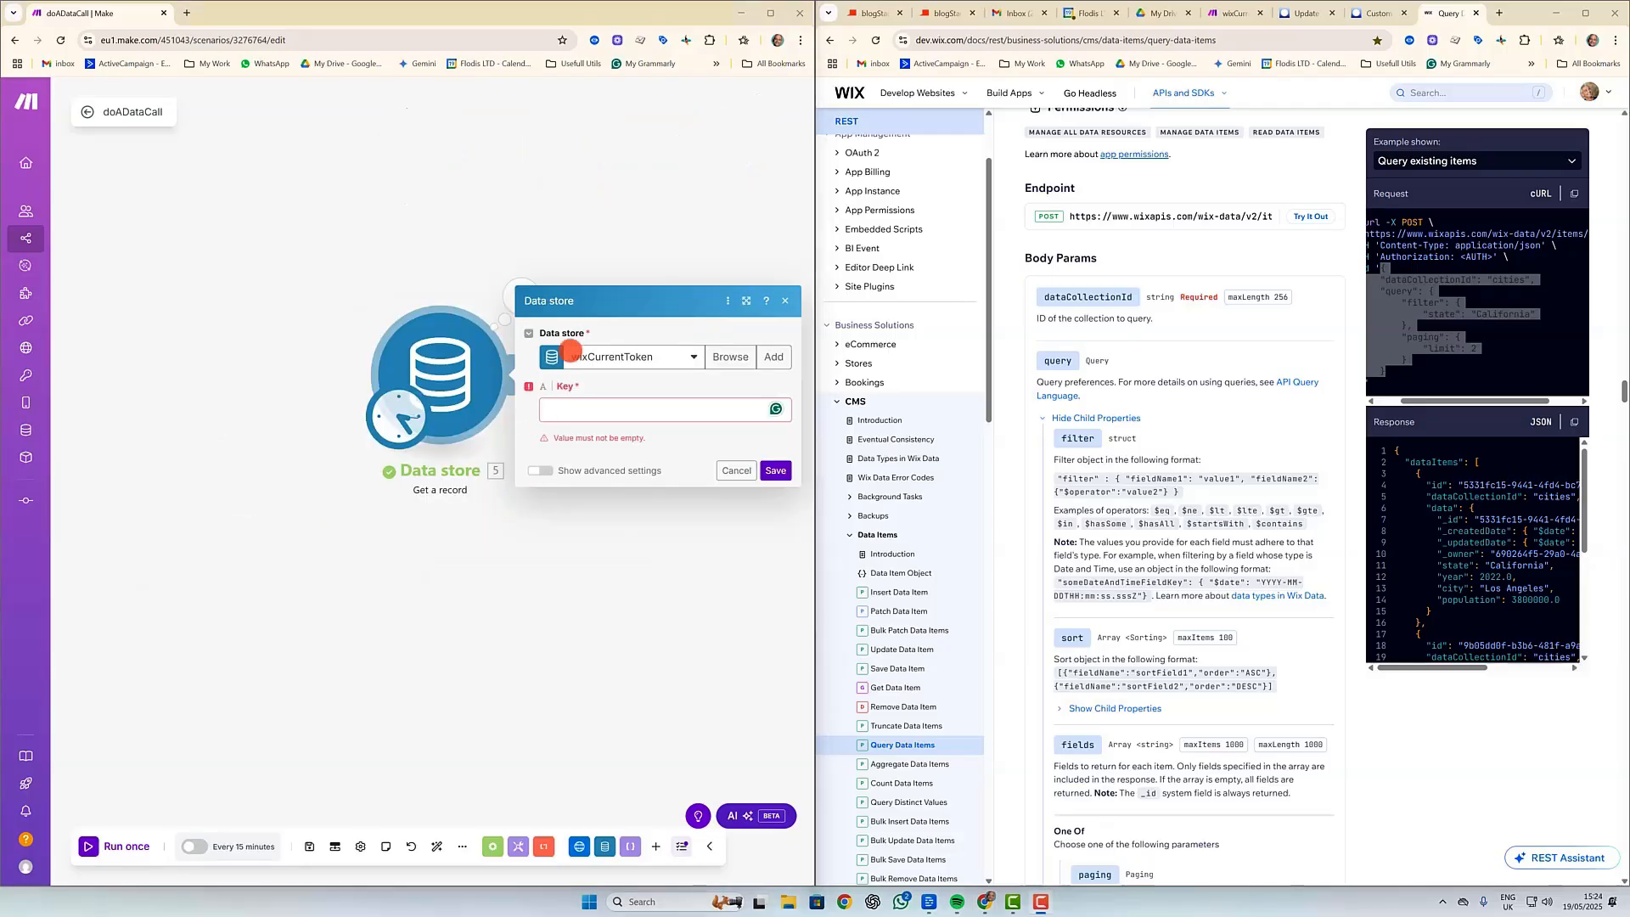
type("currentToken")
left_click(775, 449)
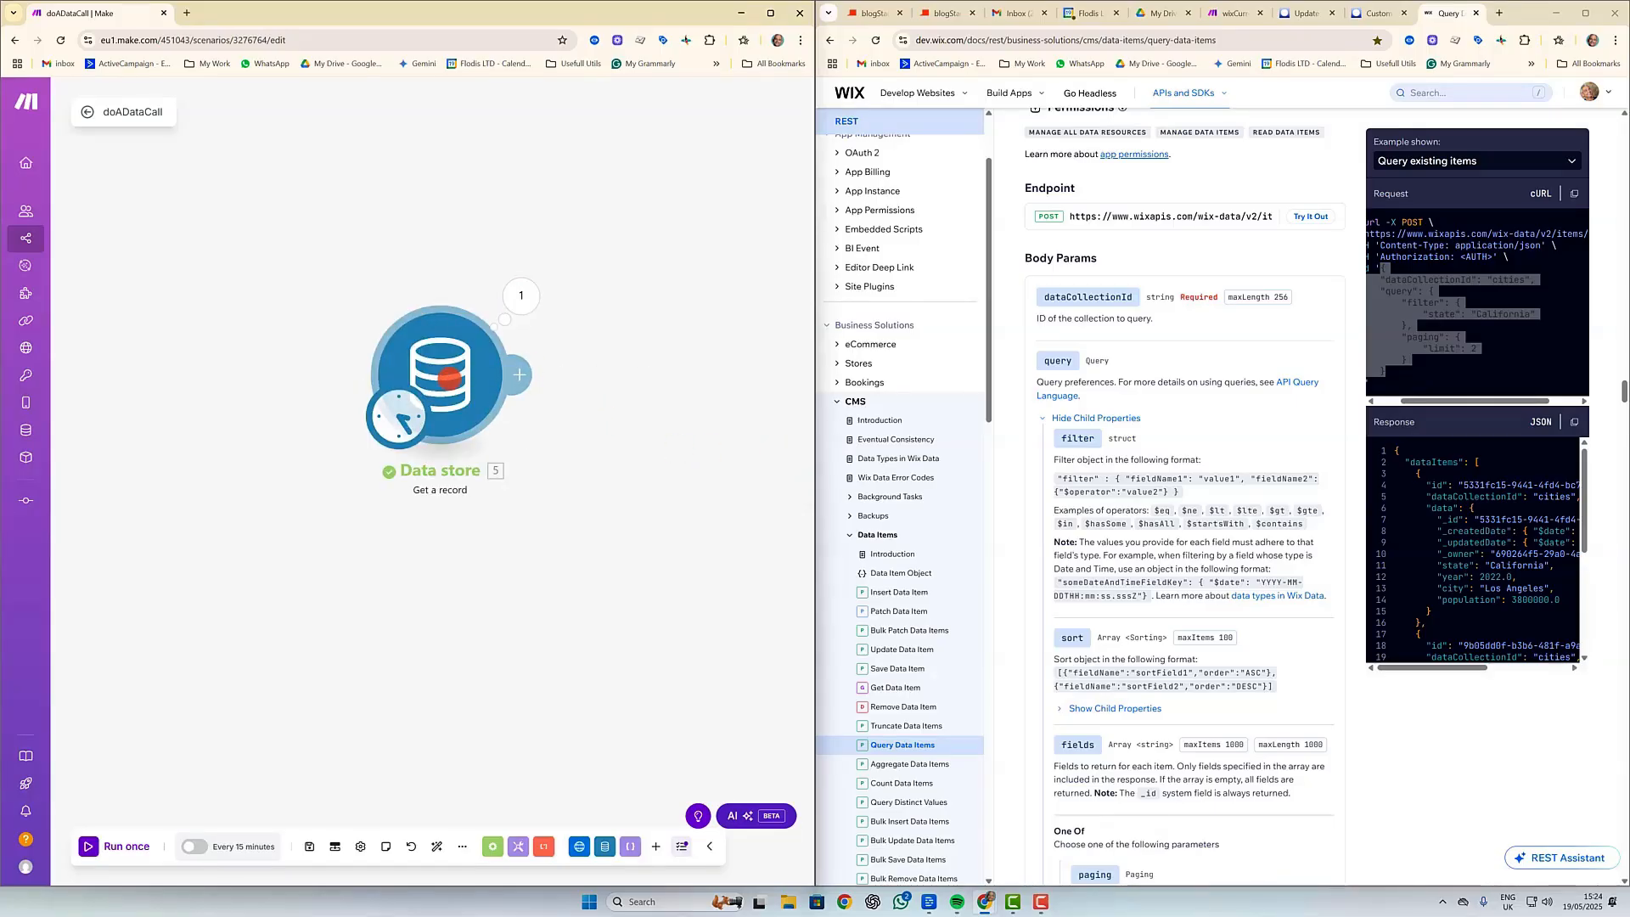
Run only the new data store module and compare its token output with the Authorization value in the documentation's example request.
right_click(480, 379)
left_click(503, 414)
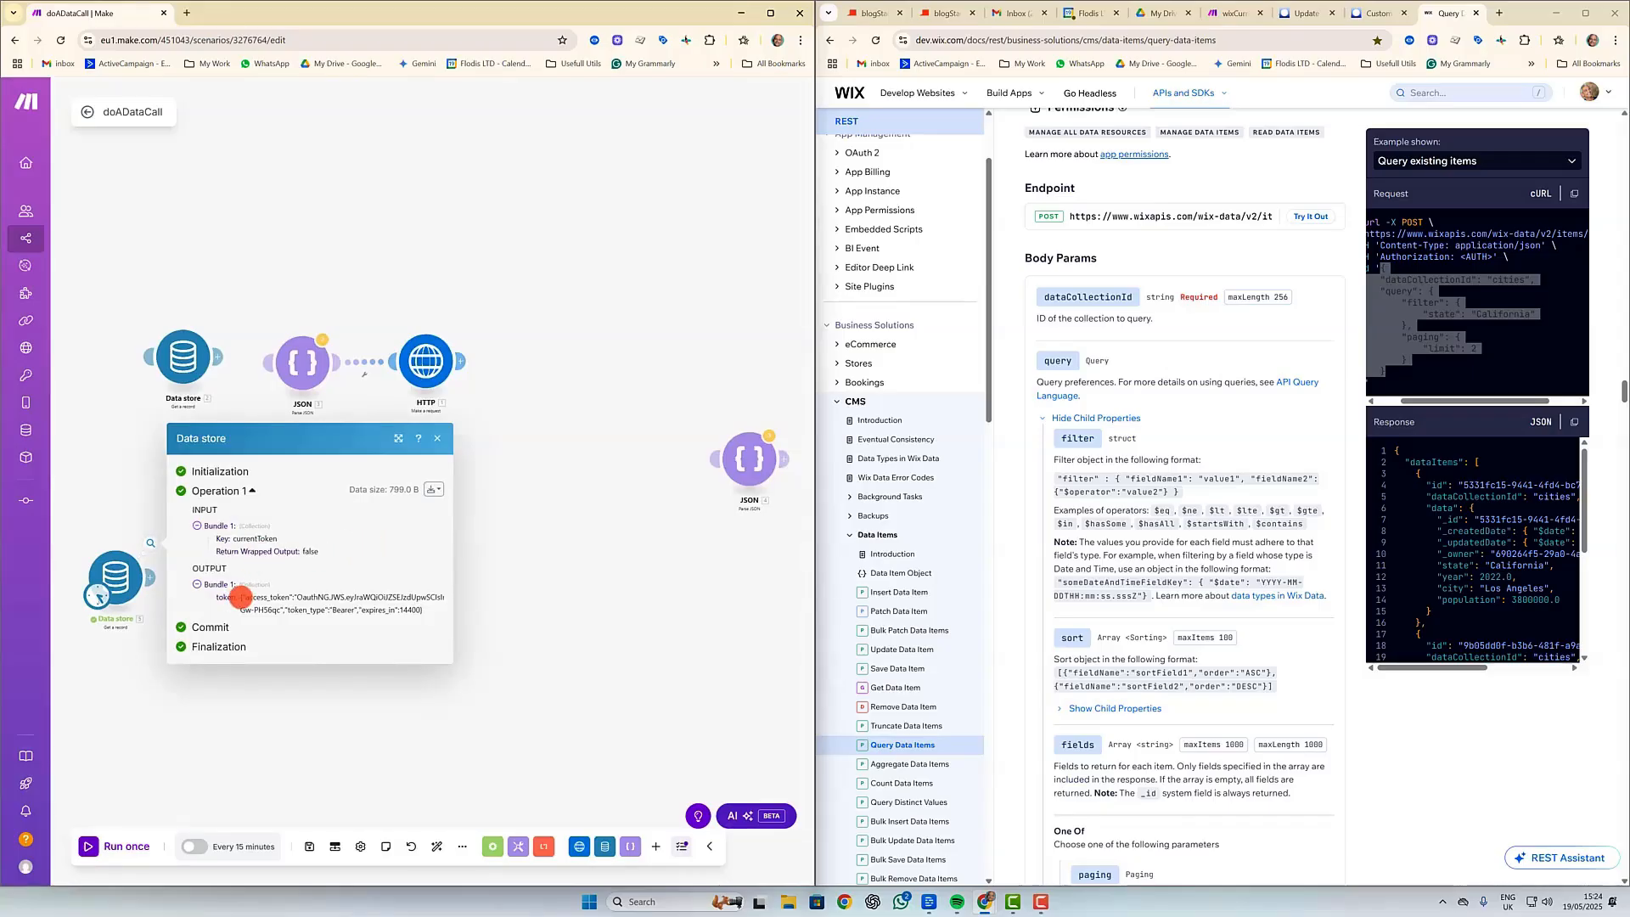
left_click_drag(241, 596, 422, 612)
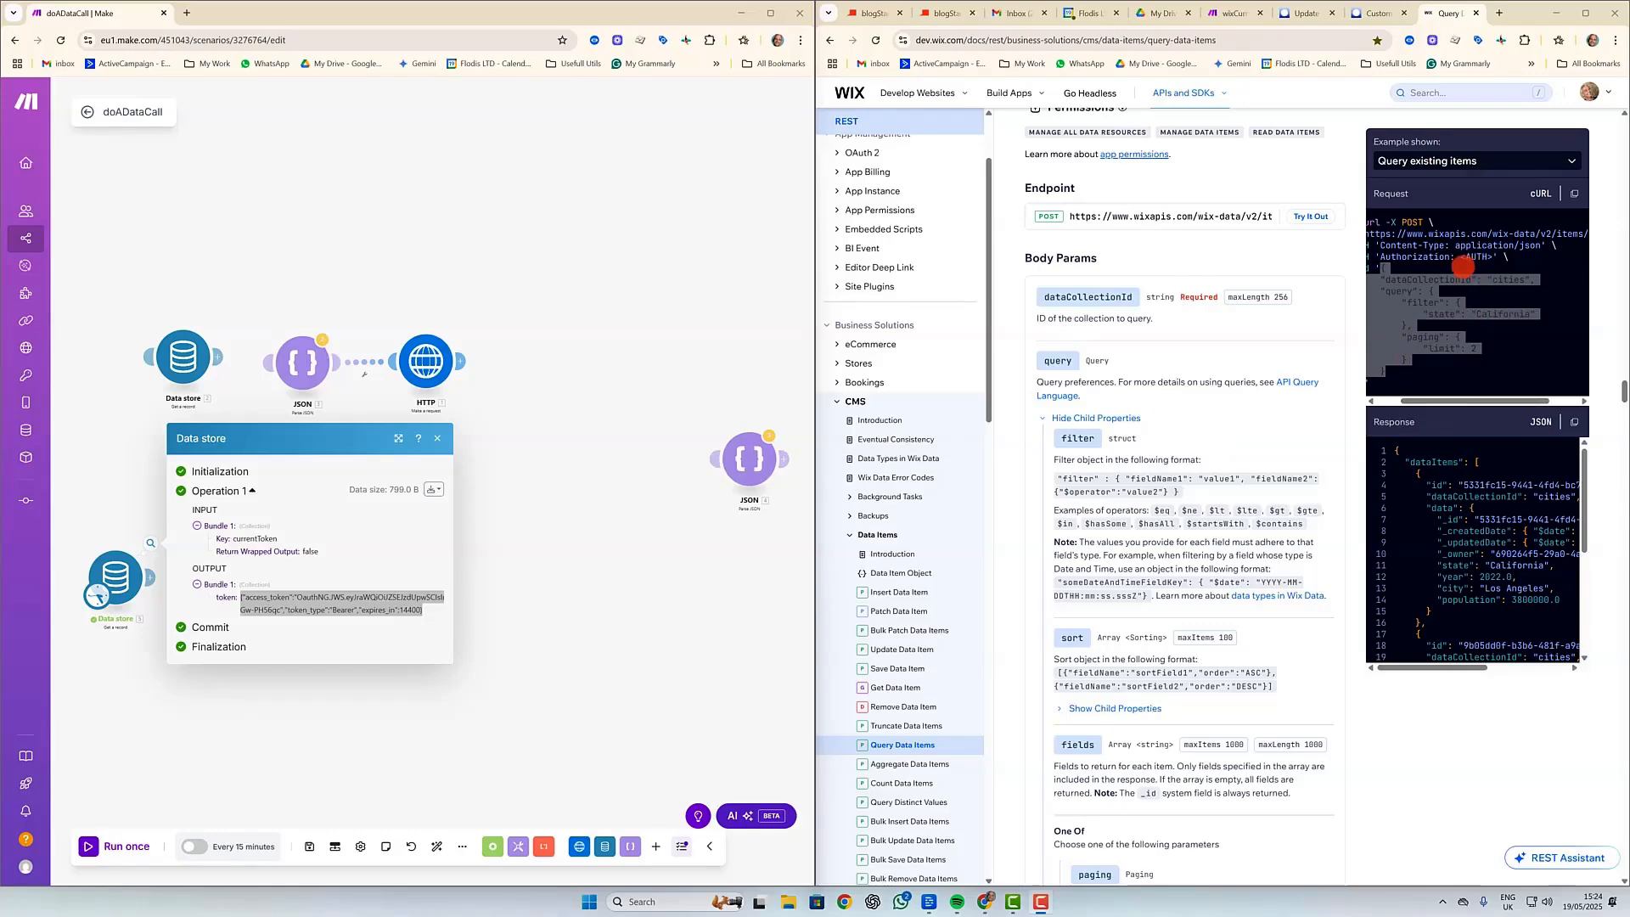
left_click_drag(1479, 401, 1416, 399)
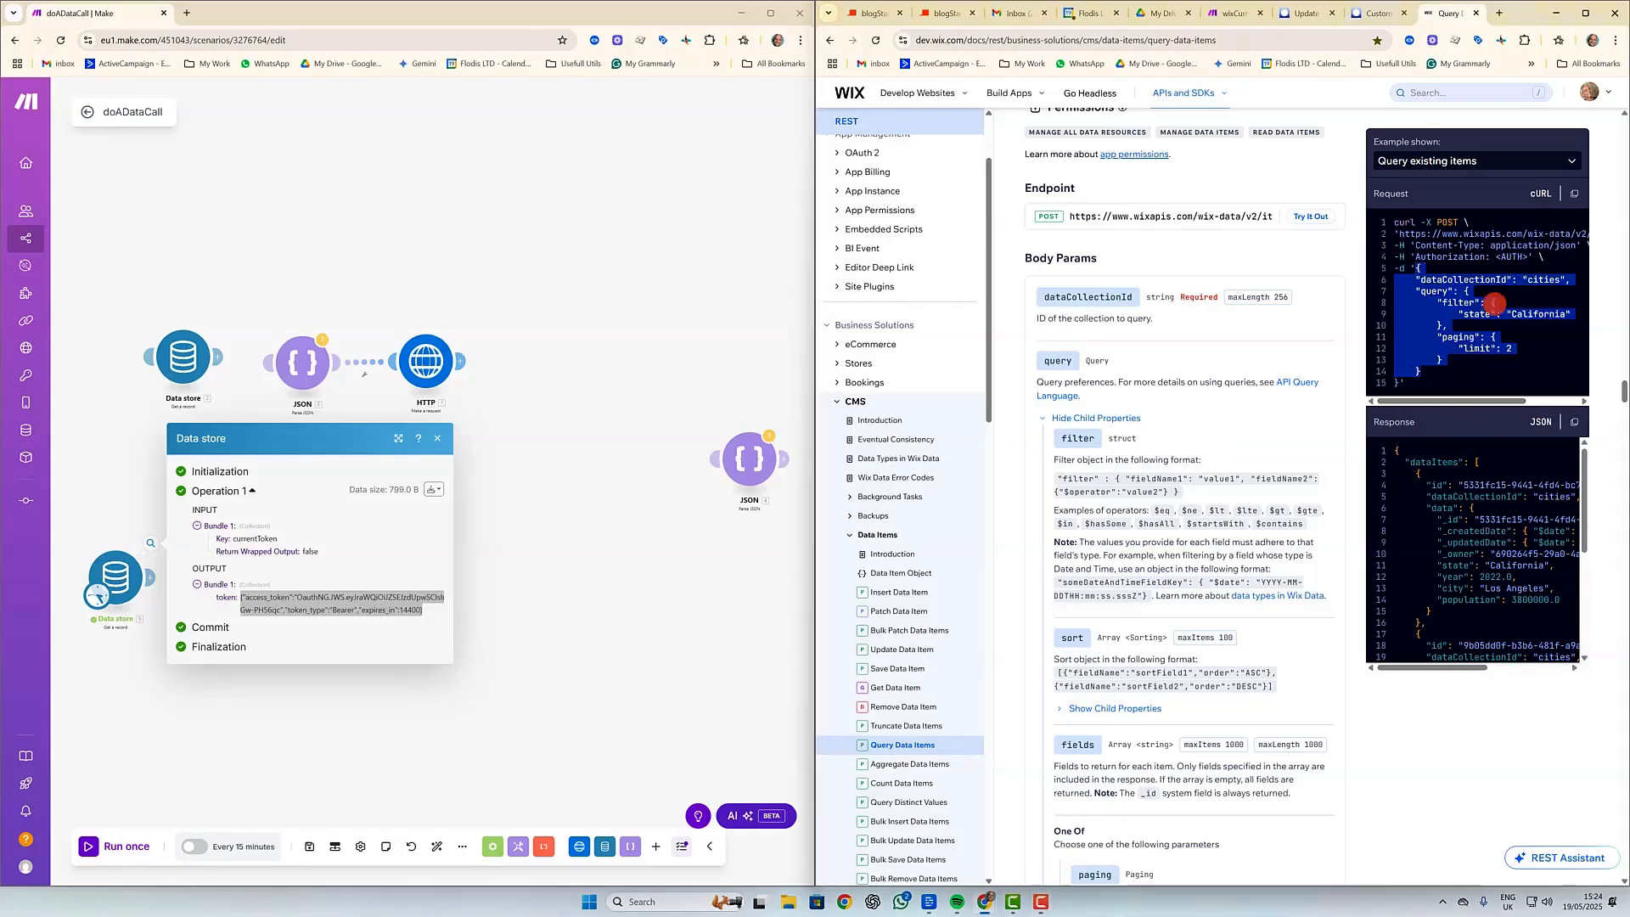
left_click_drag(1496, 257, 1528, 256)
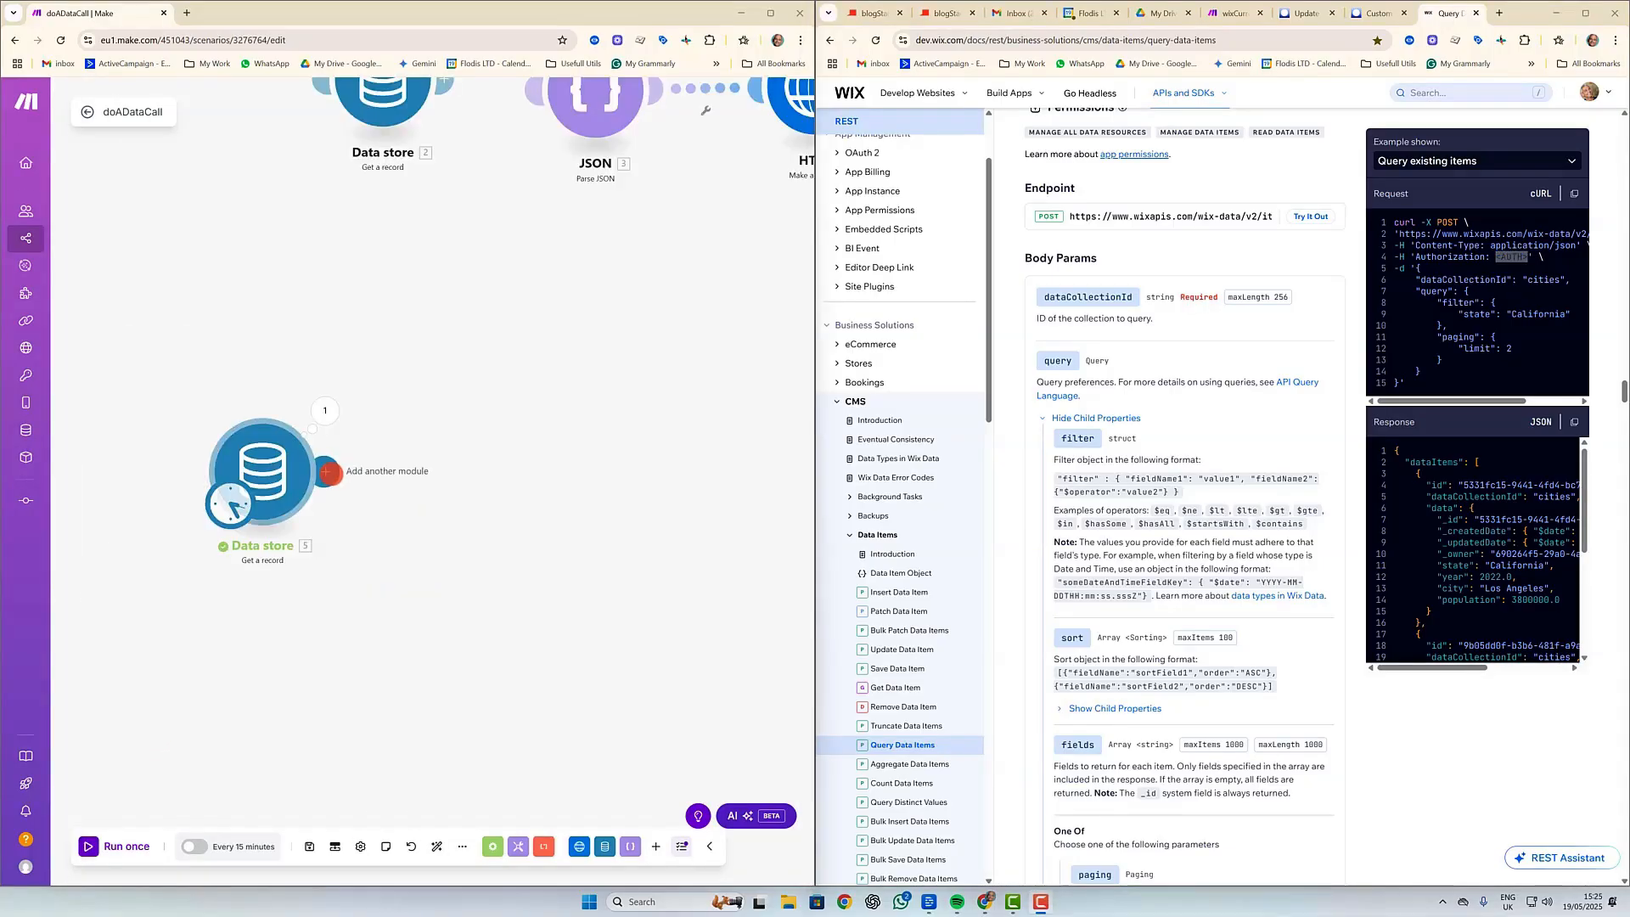
Add a JSON Parse JSON module after the new data store module, with its JSON string mapped to the record's token.
left_click(328, 472)
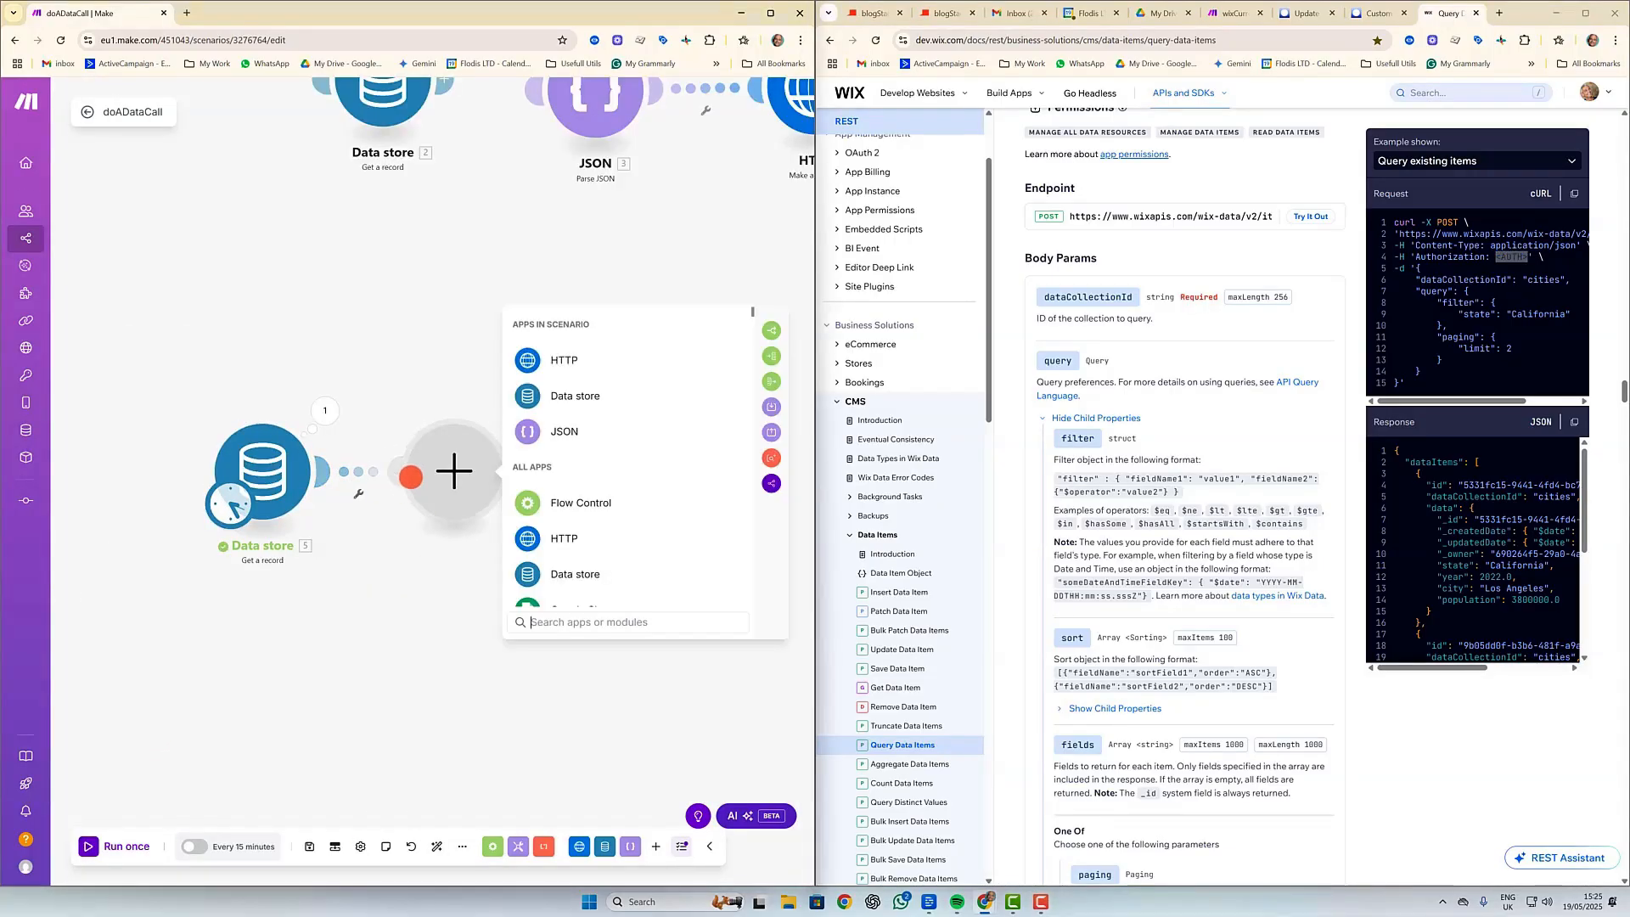
left_click(589, 422)
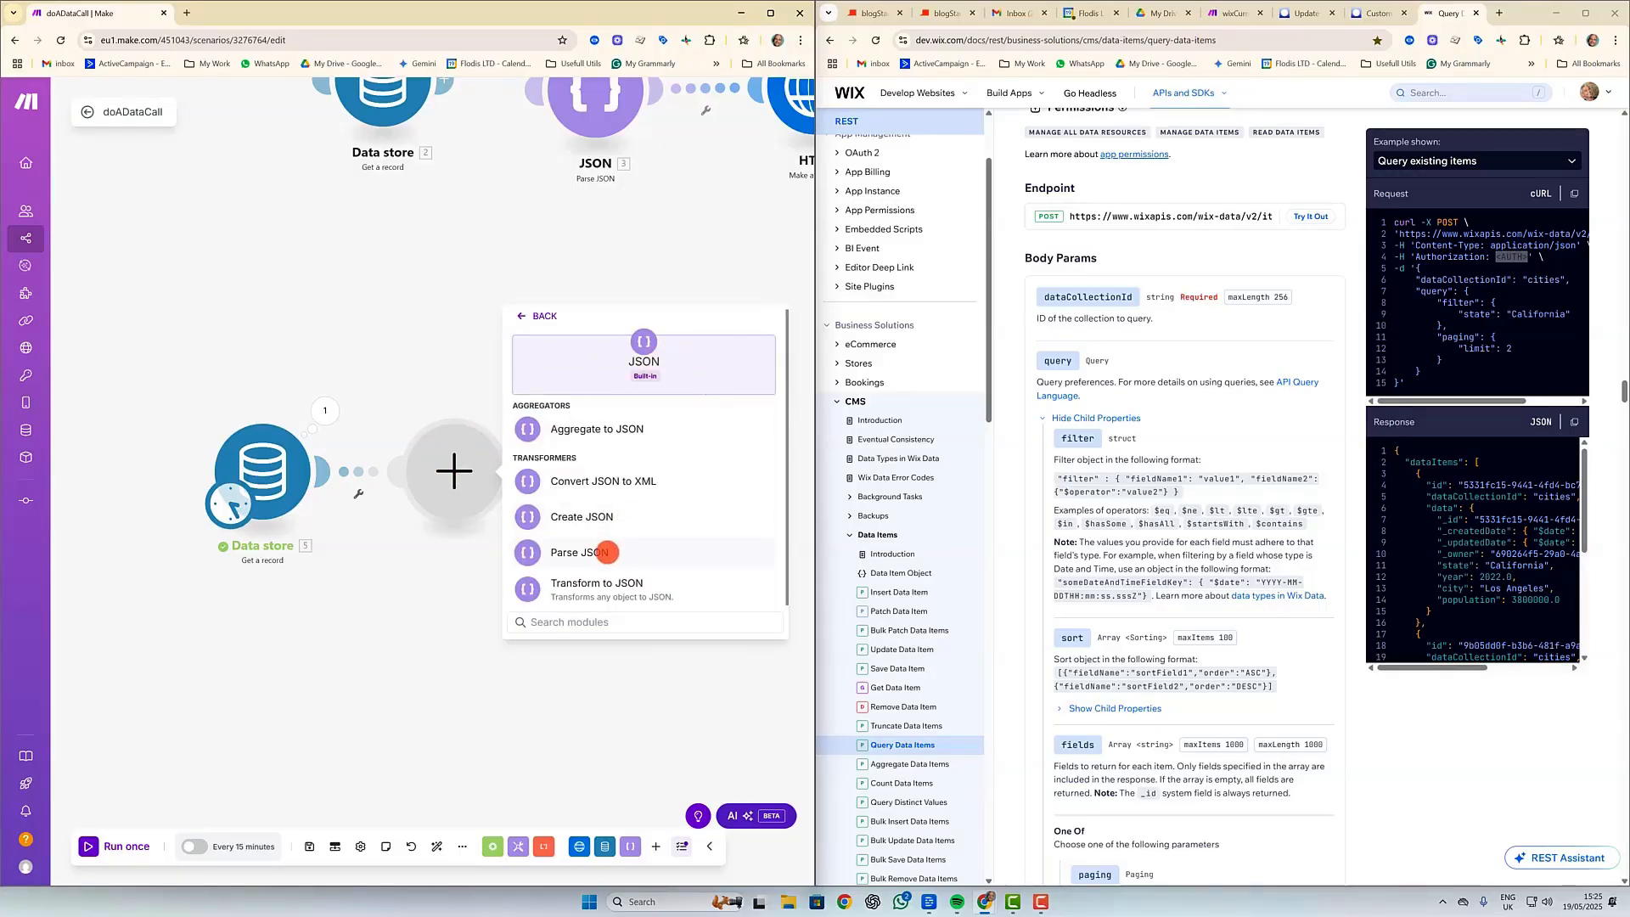
left_click(607, 552)
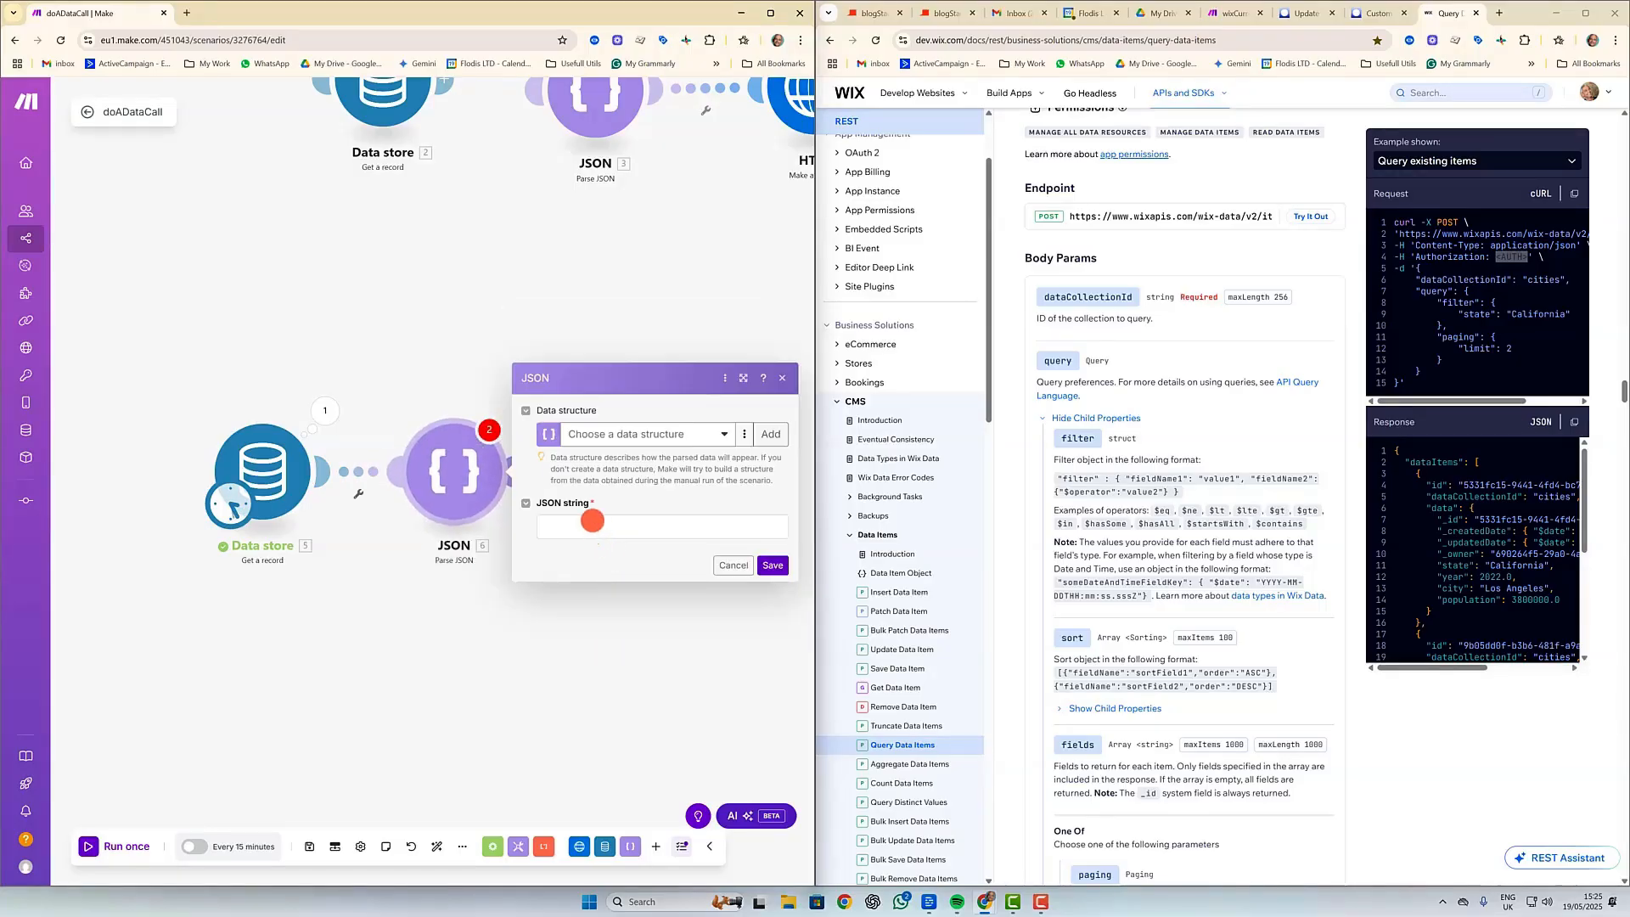
left_click(592, 521)
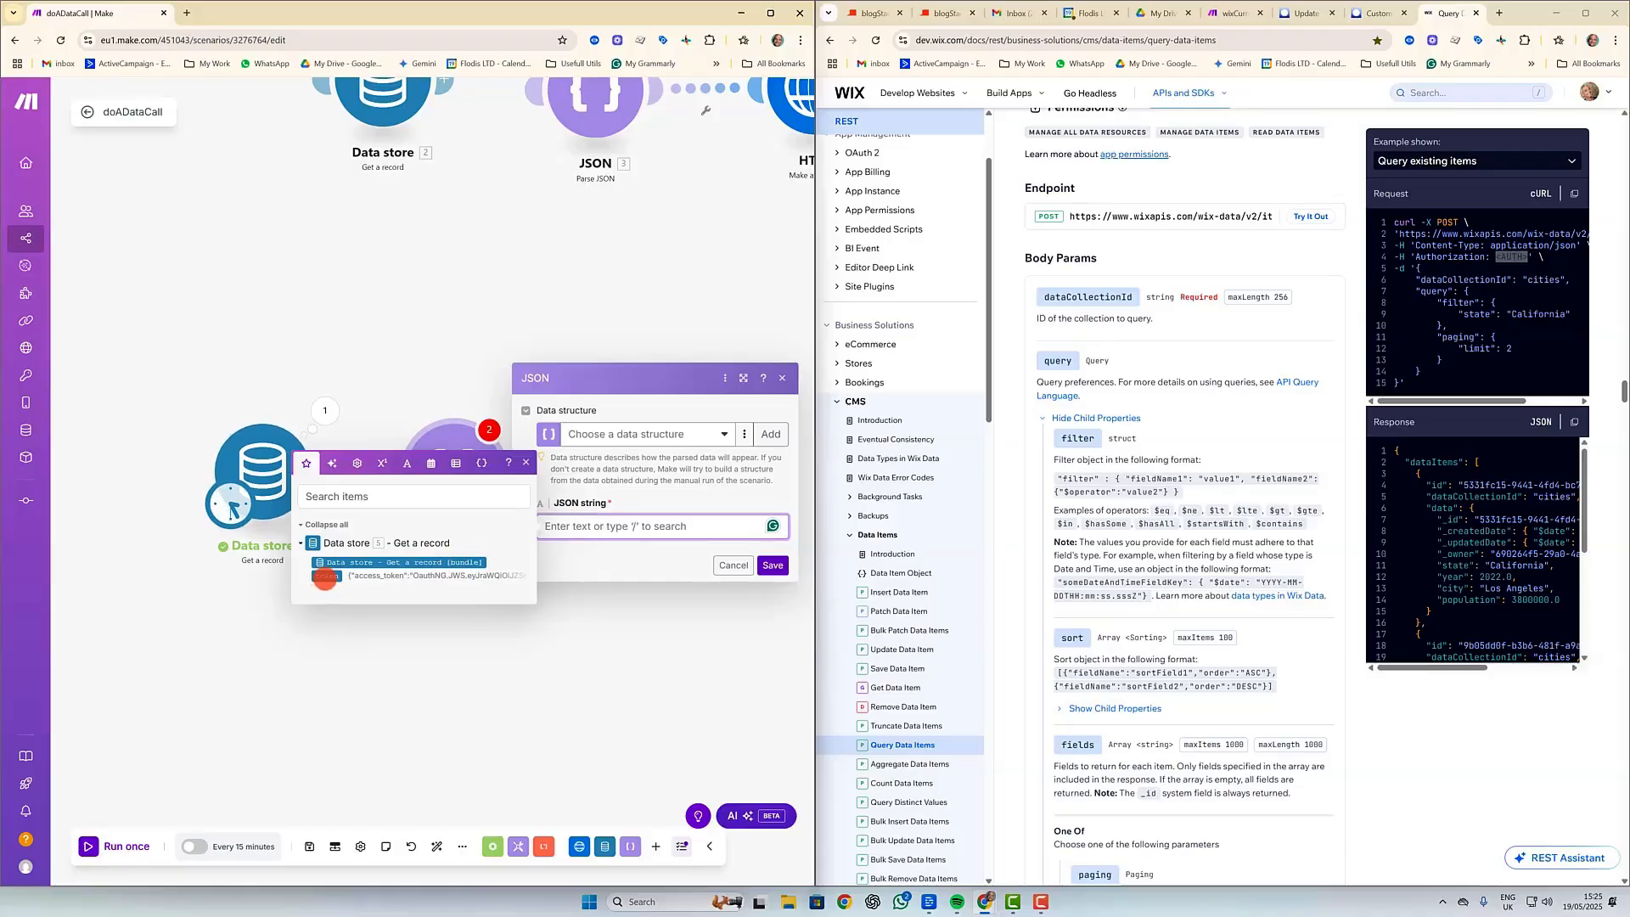
left_click(325, 577)
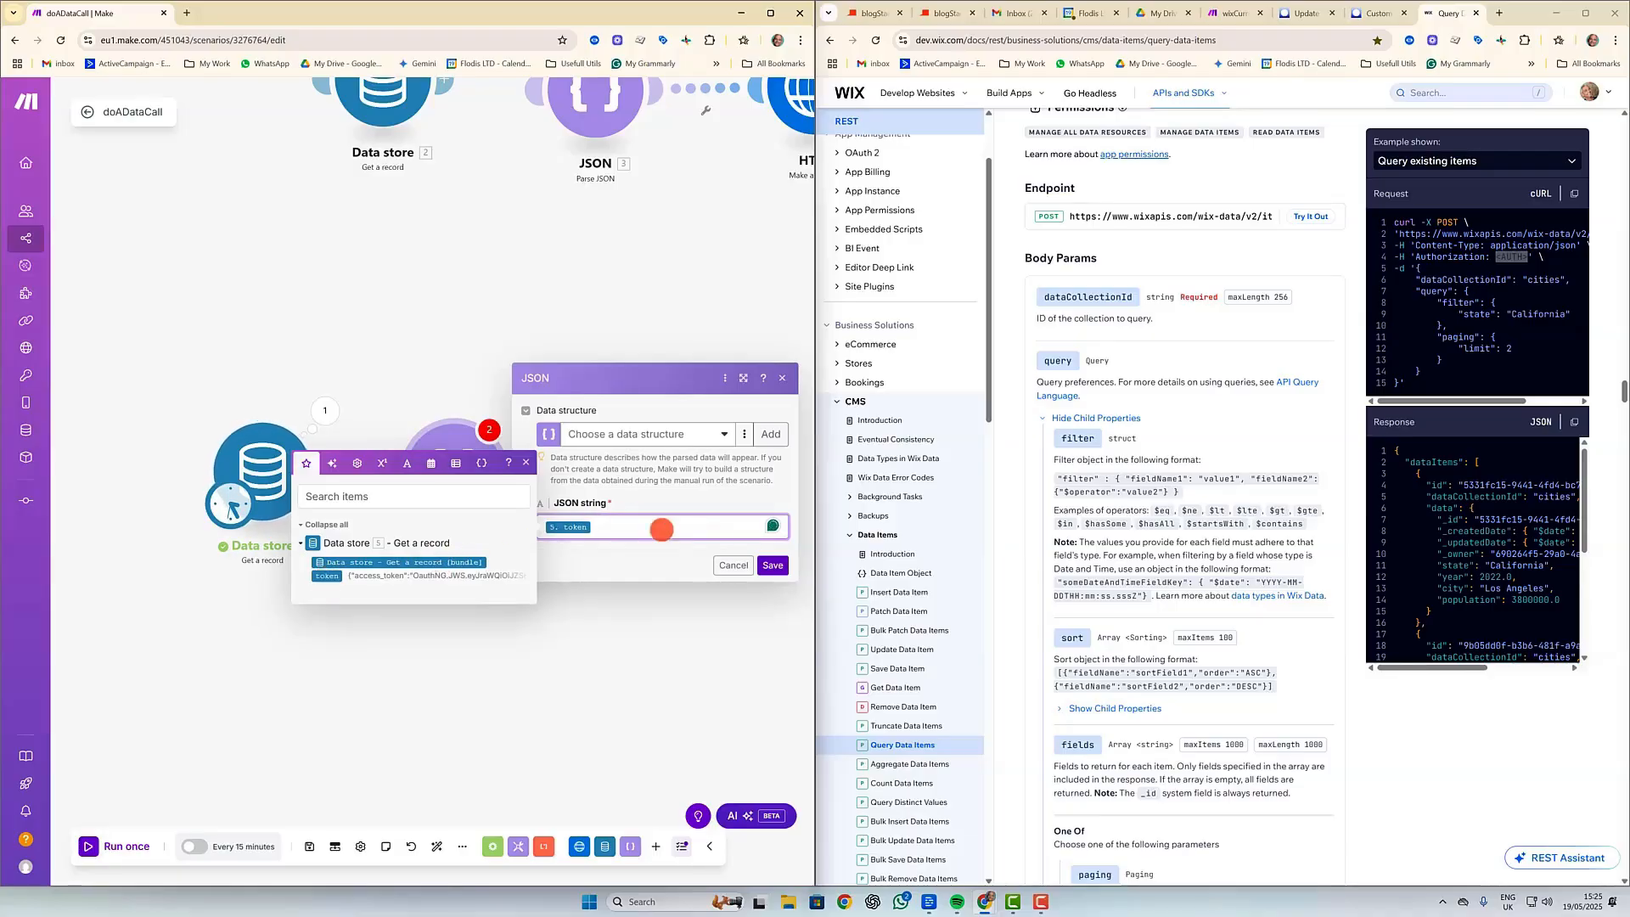
left_click(772, 565)
left_click_drag(582, 609, 581, 578)
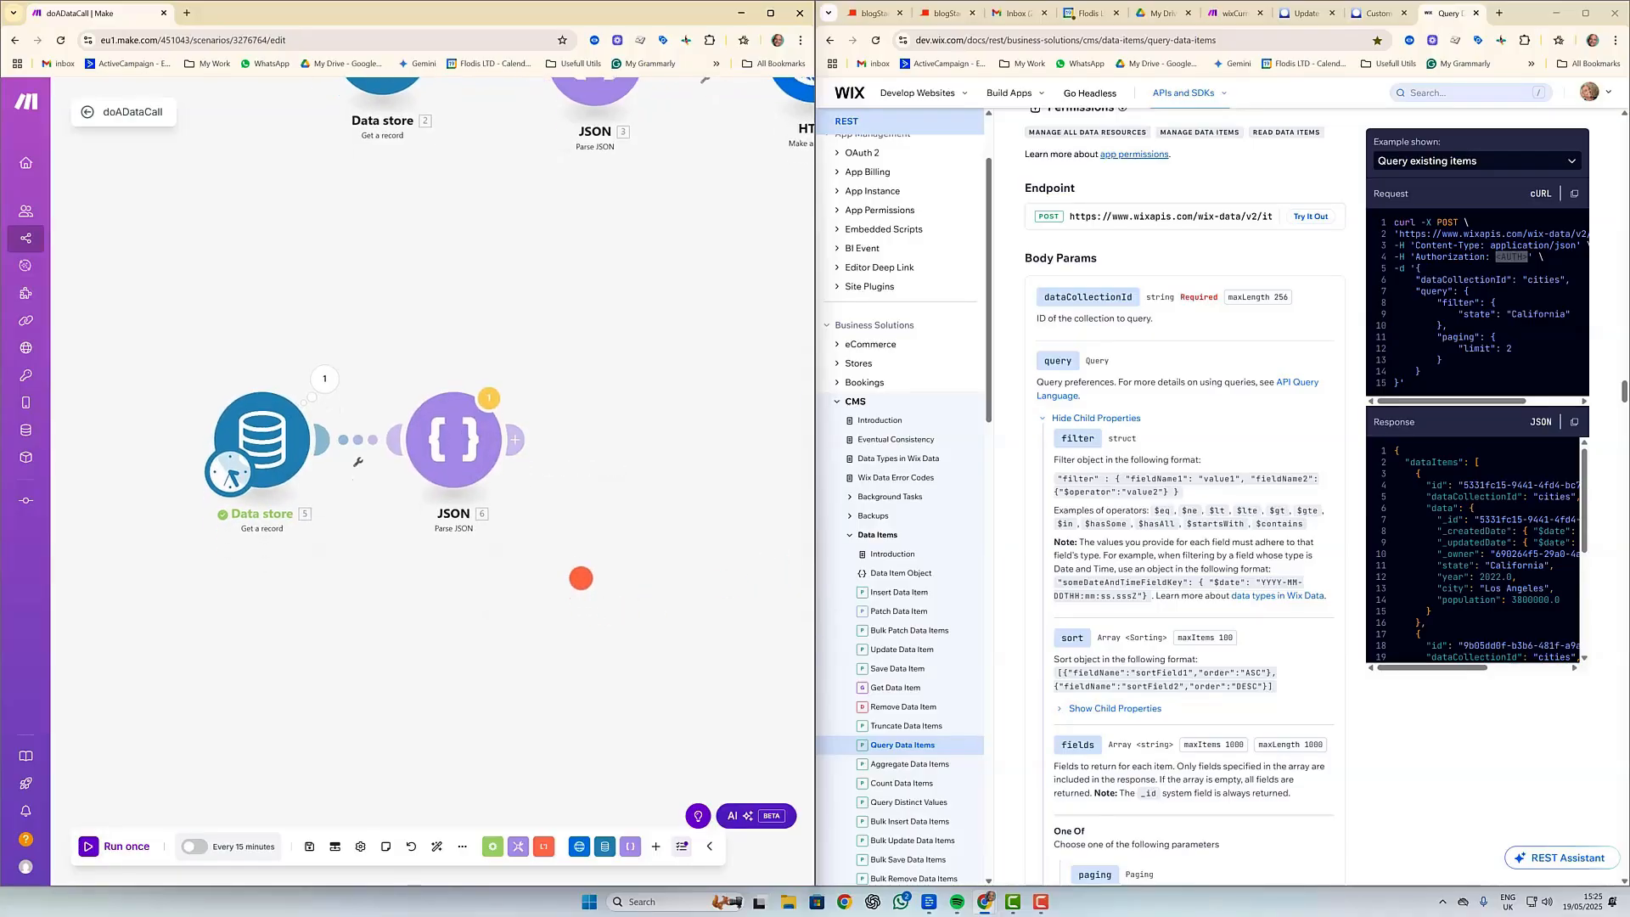
Run the scenario once and examine access_token, token_type and expires_in in the Parse JSON output.
left_click(118, 846)
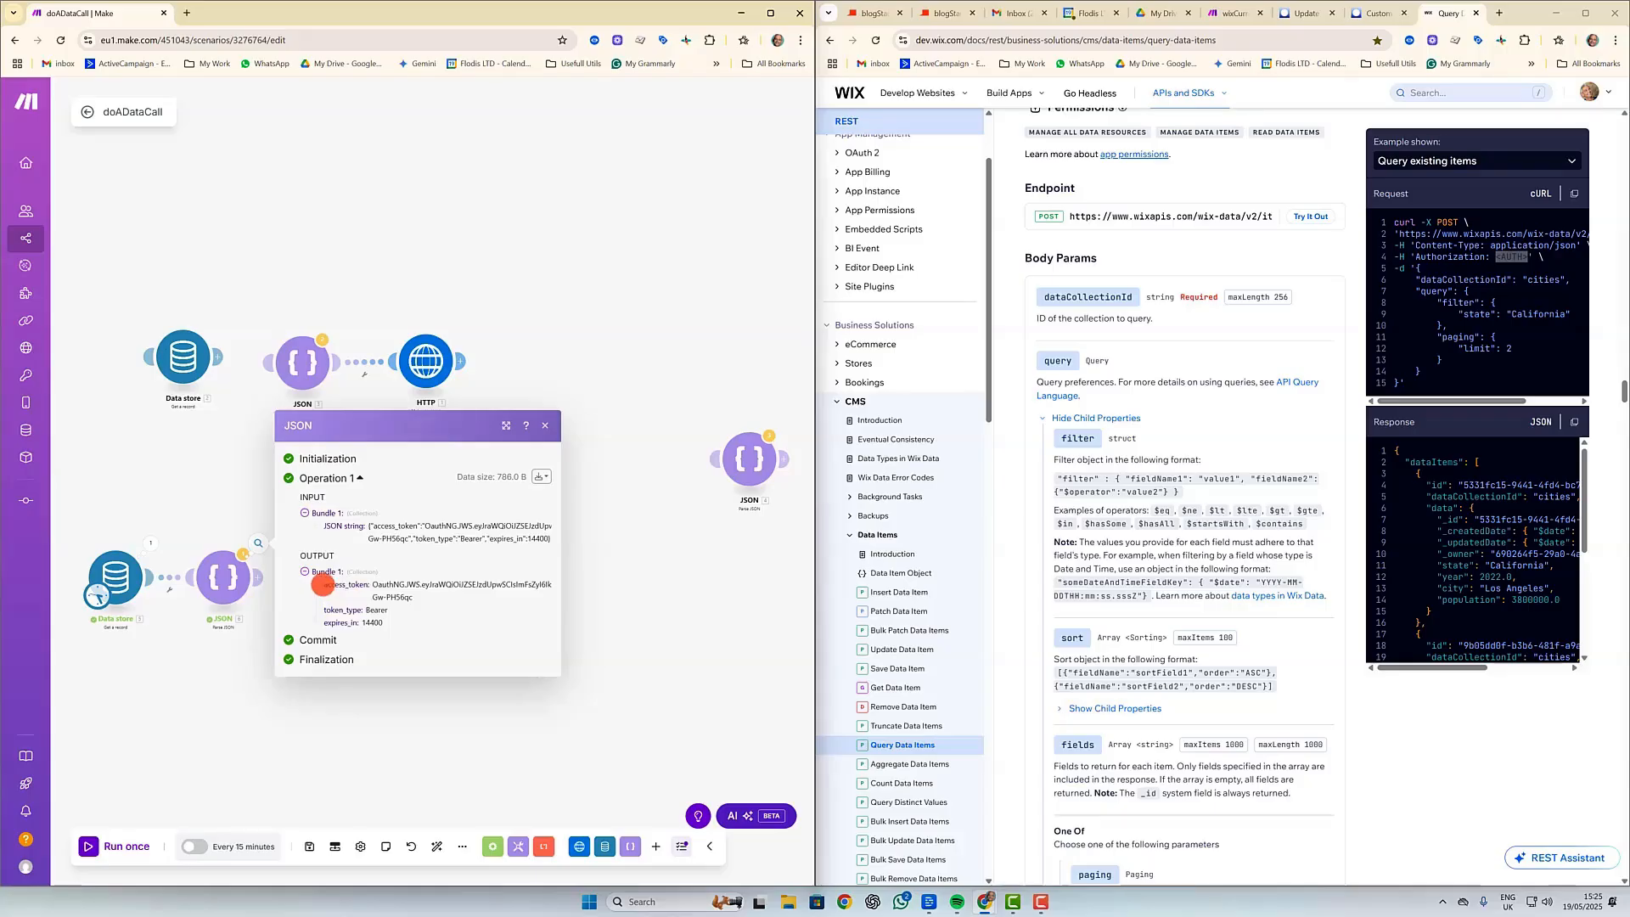
mouse_move(372, 584)
left_mouse_down()
mouse_move(421, 597)
mouse_move(369, 609)
left_mouse_up()
left_click(332, 607)
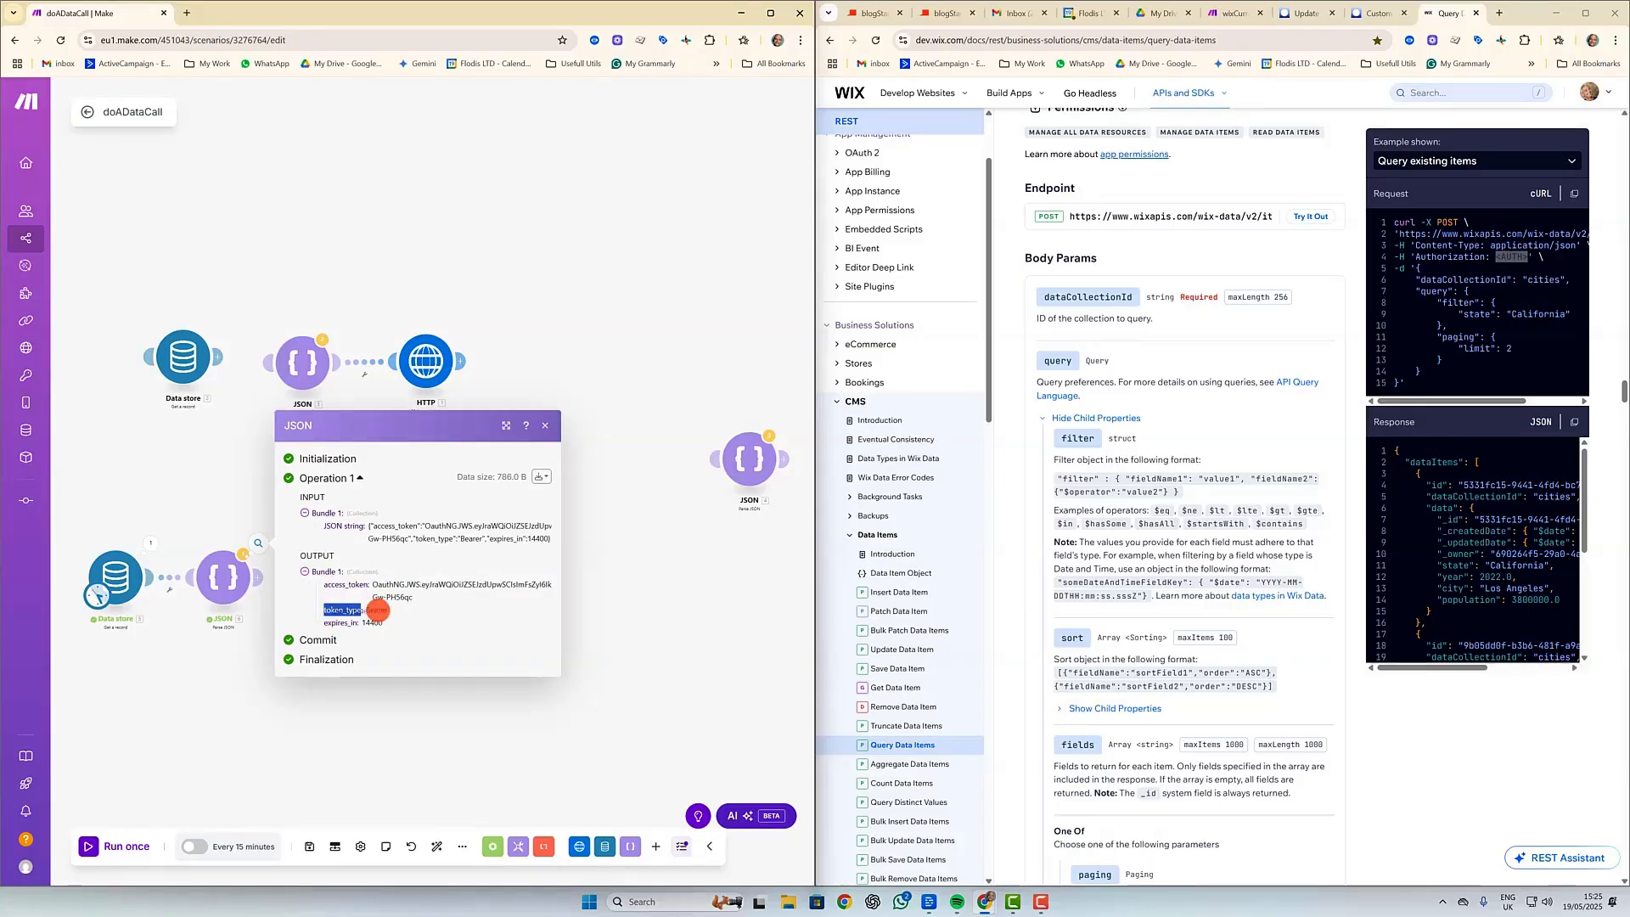
left_click_drag(326, 622, 371, 622)
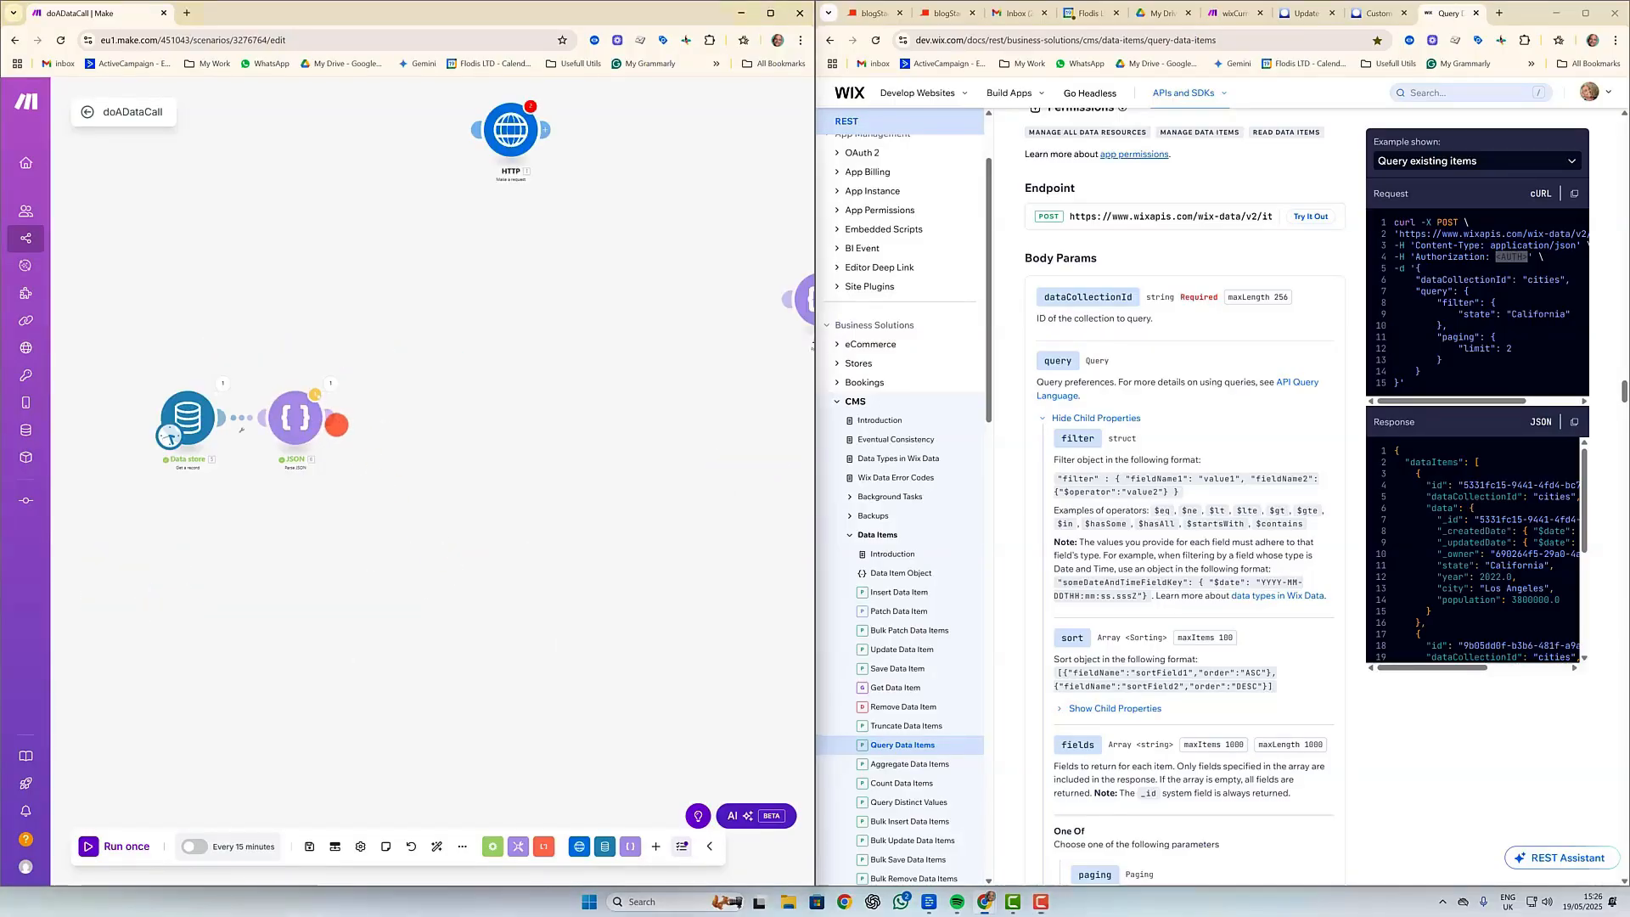
Add an HTTP Make a request module after the Parse JSON module.
left_click(338, 423)
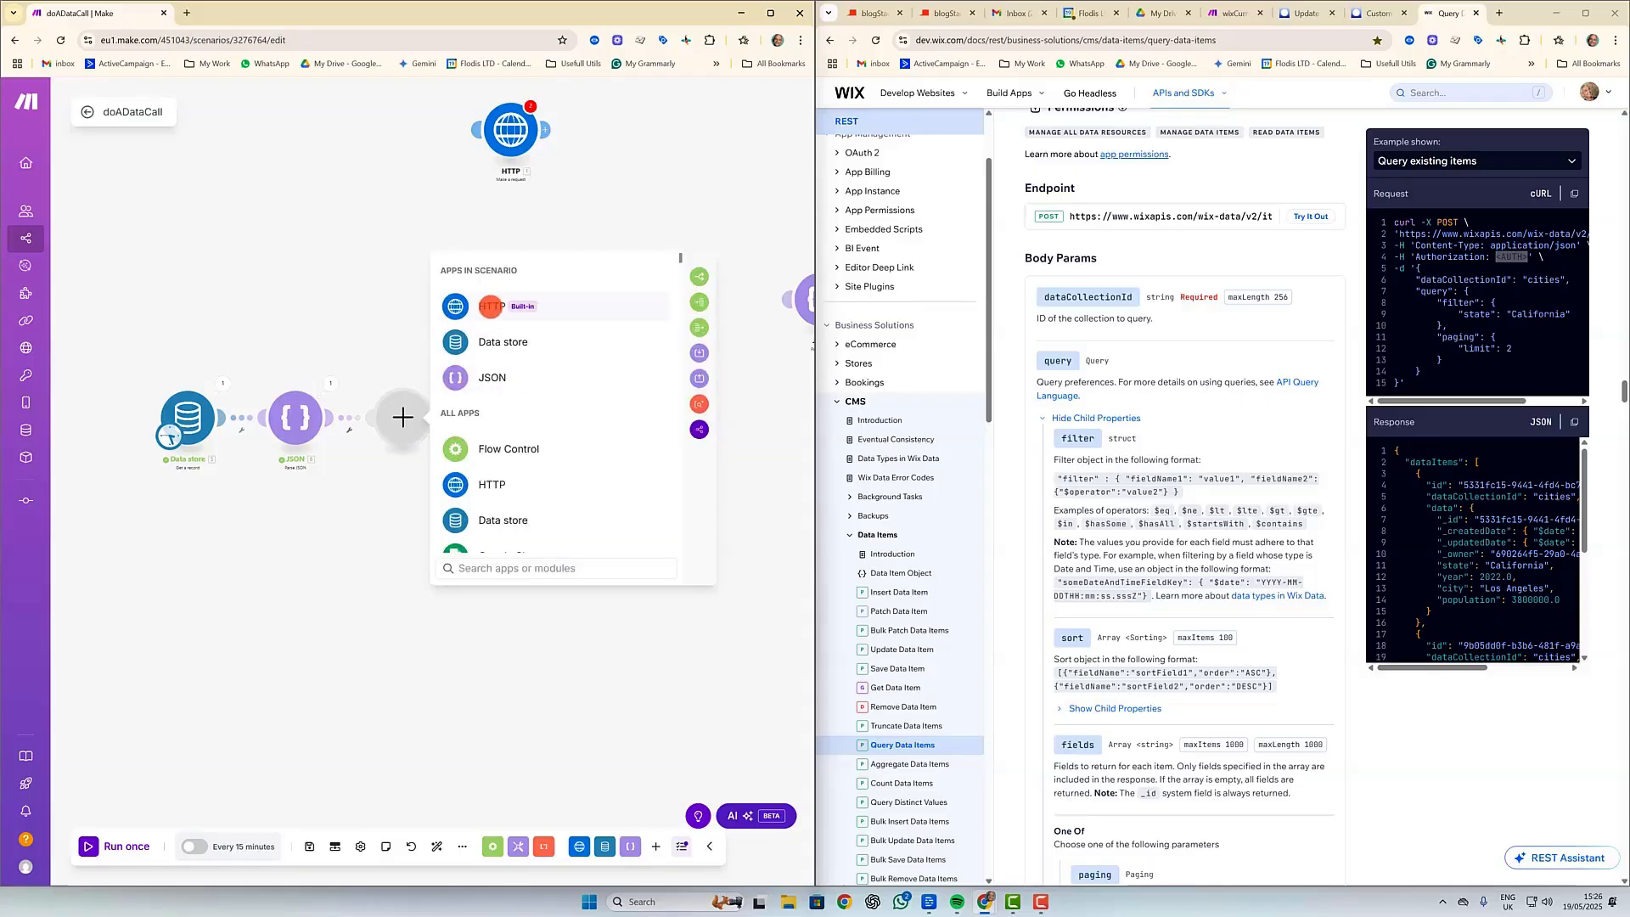
left_click(491, 306)
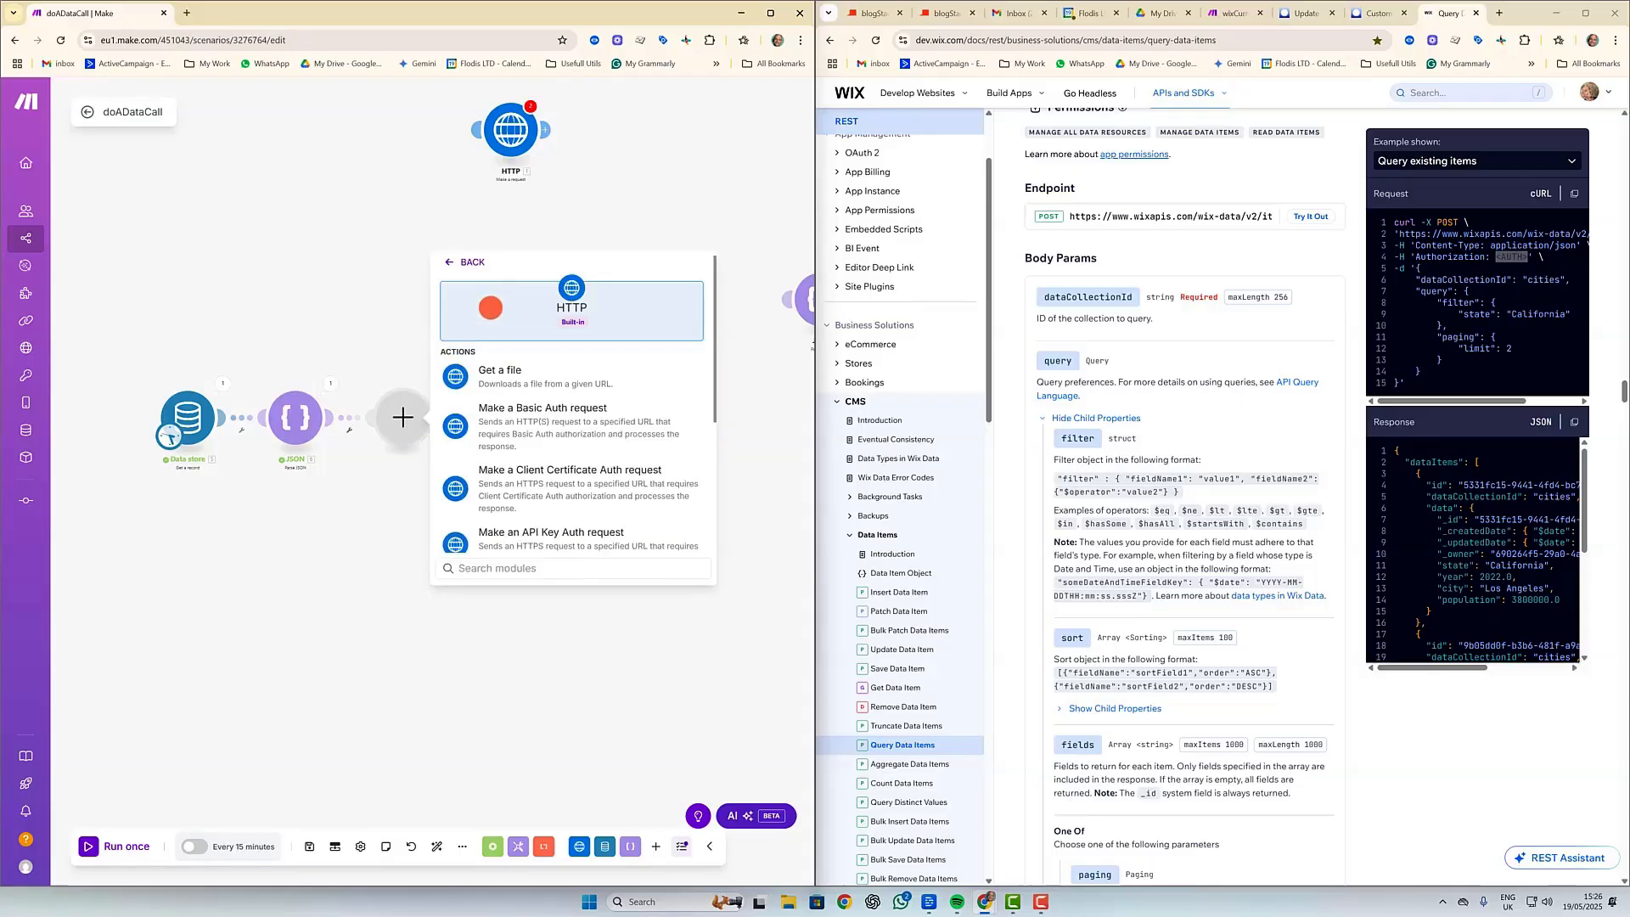
scroll(563, 429, "down", 3)
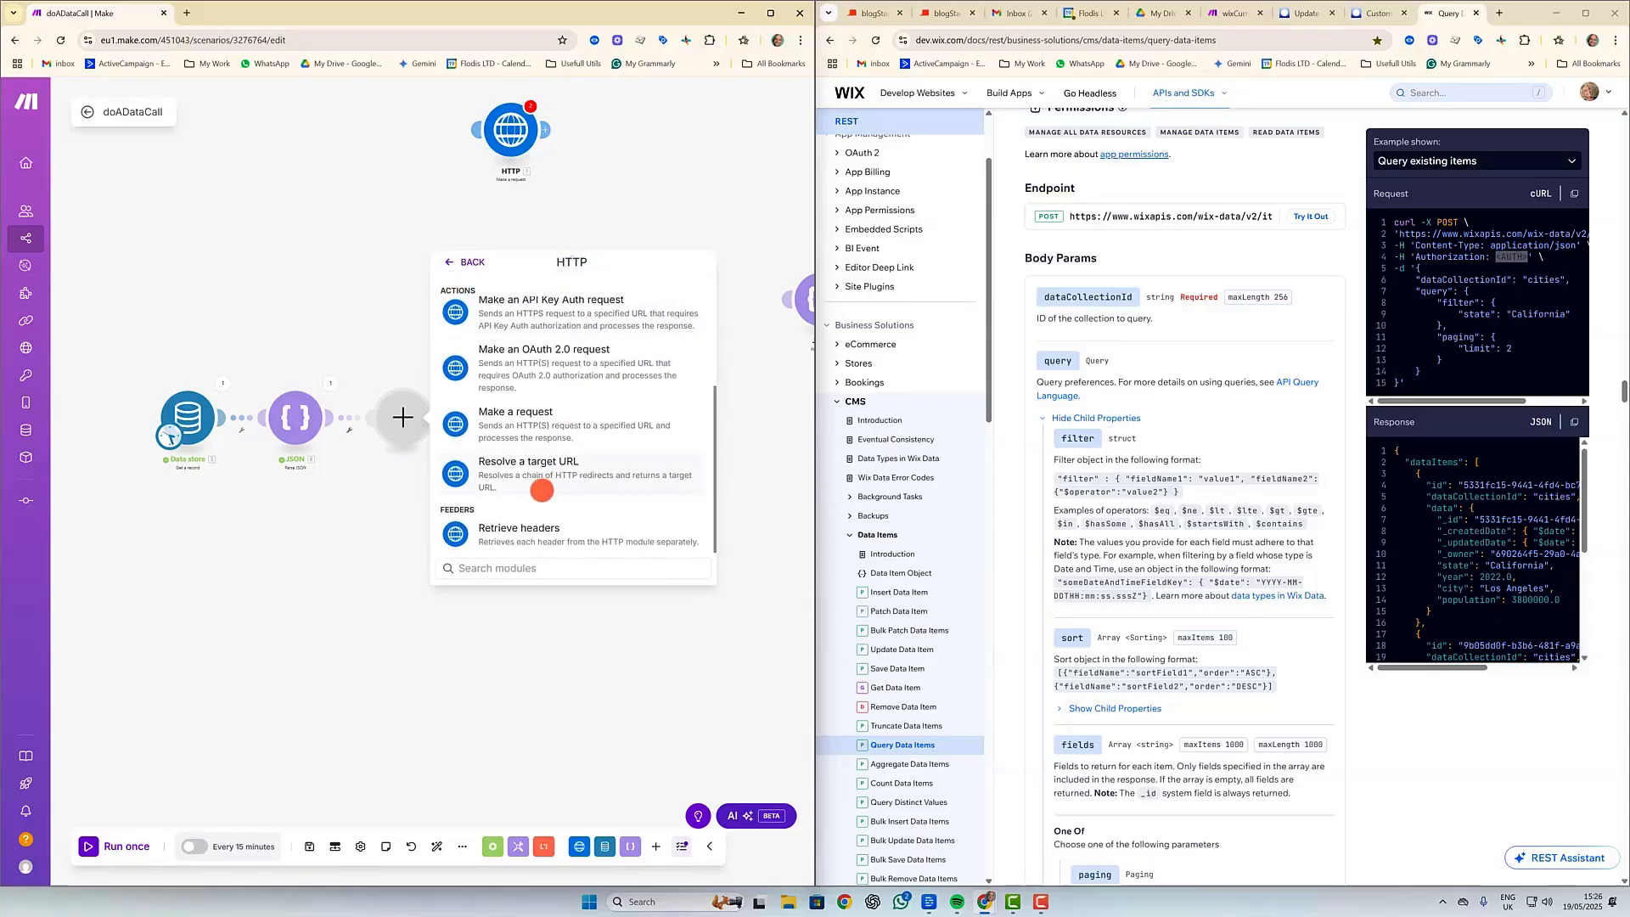
left_click(535, 412)
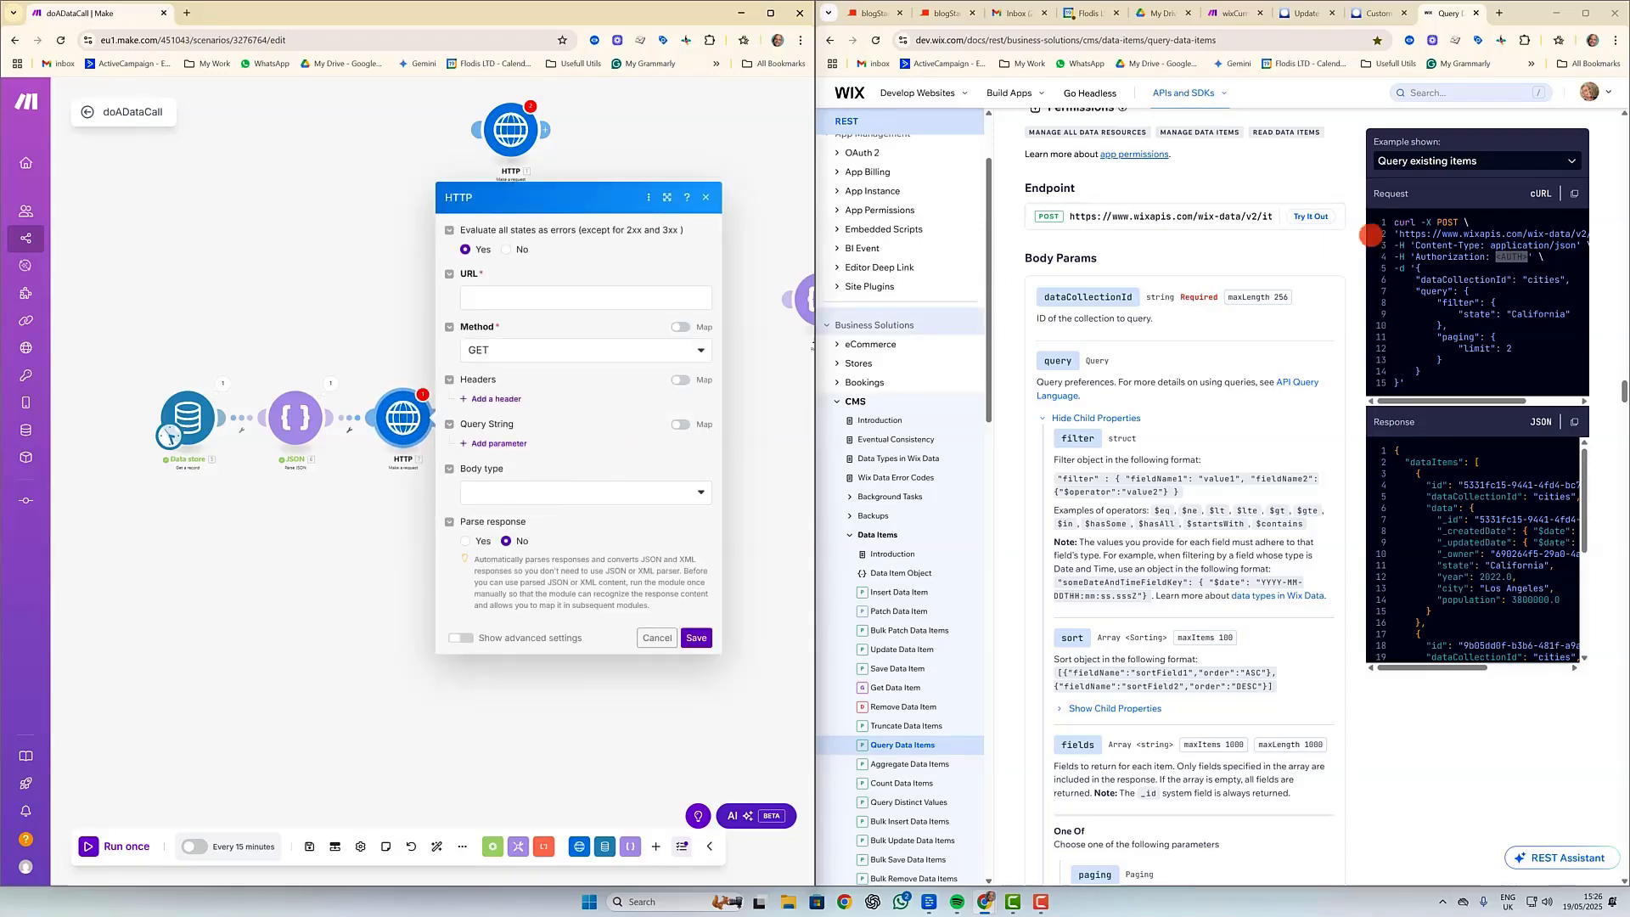
left_click_drag(1426, 399, 1460, 398)
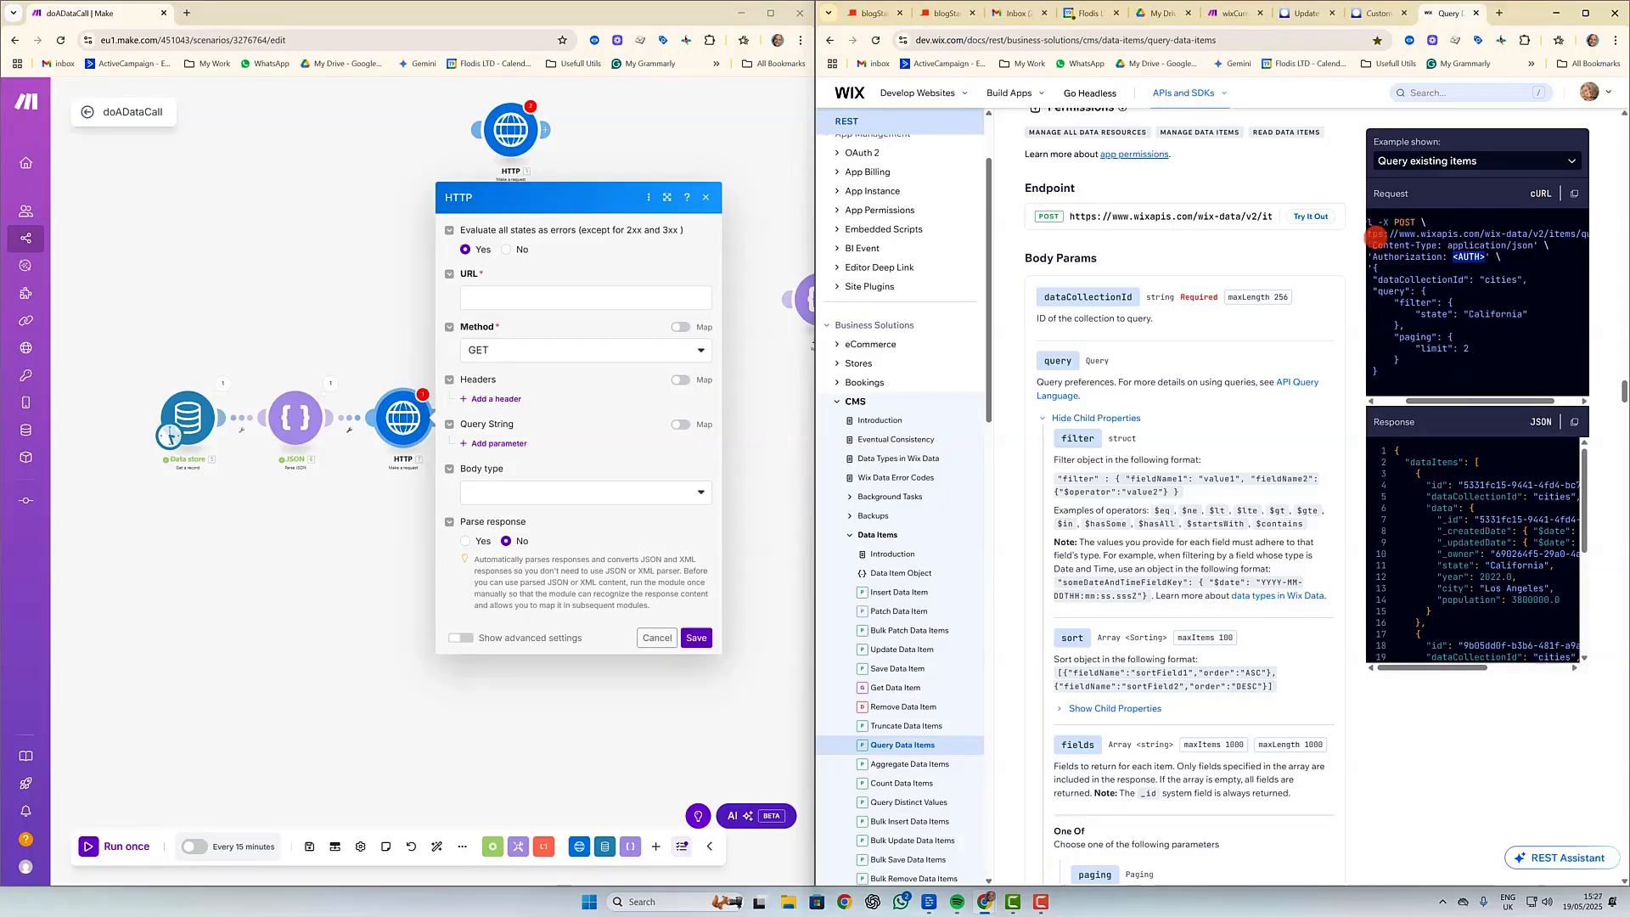
left_click_drag(1450, 398, 1481, 399)
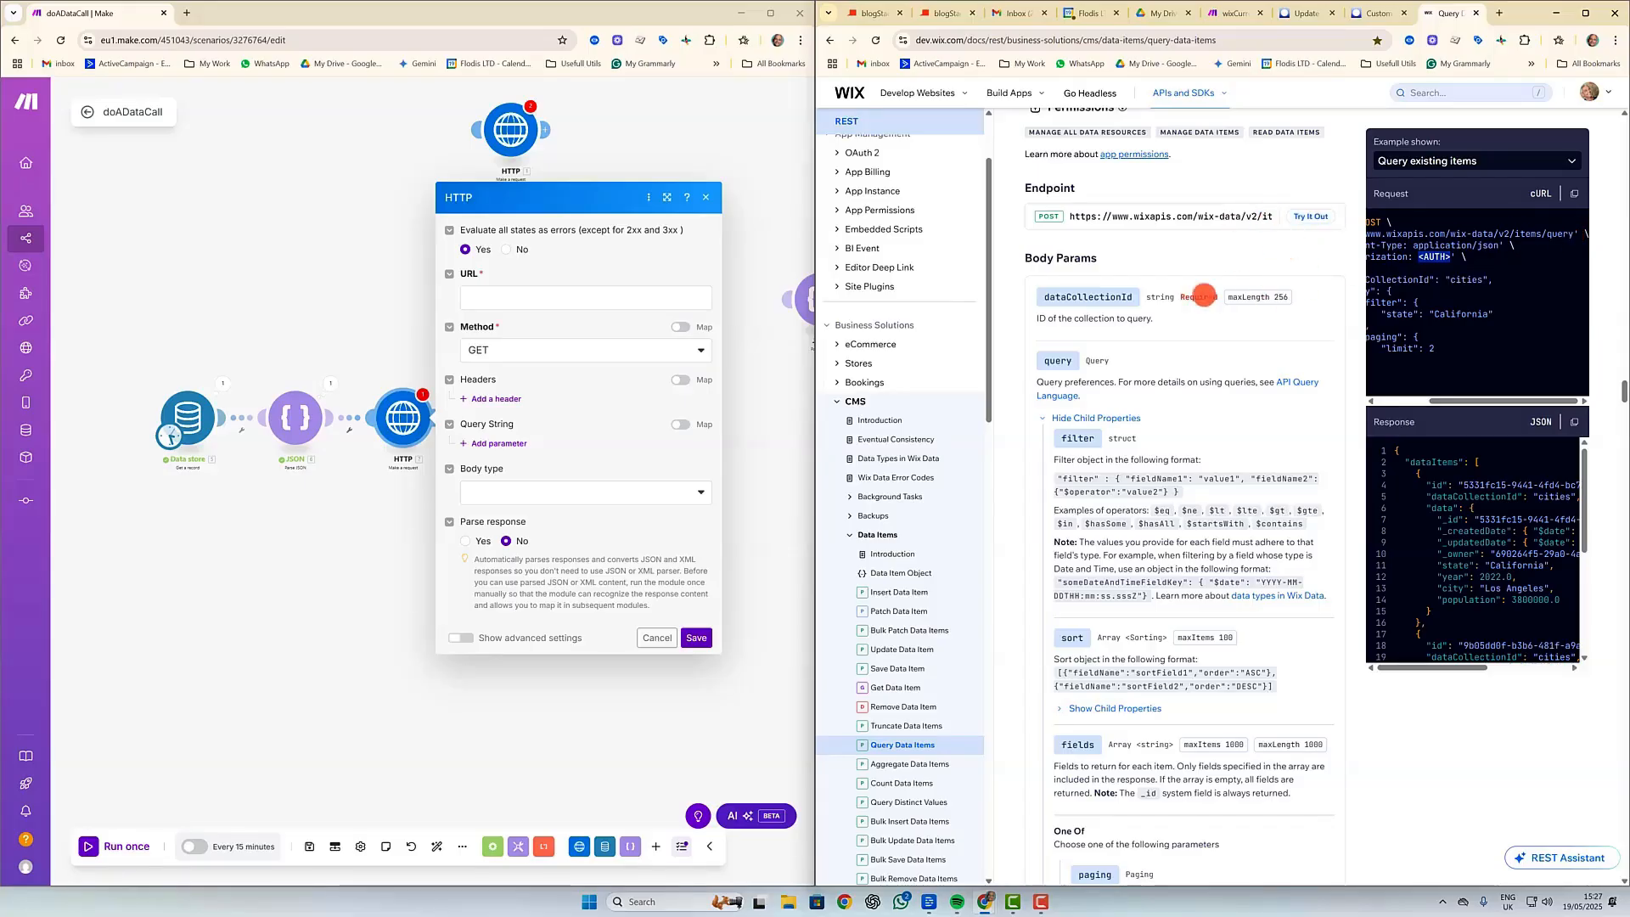
scroll(1239, 285, "up", 3)
left_click_drag(1101, 473, 1174, 478)
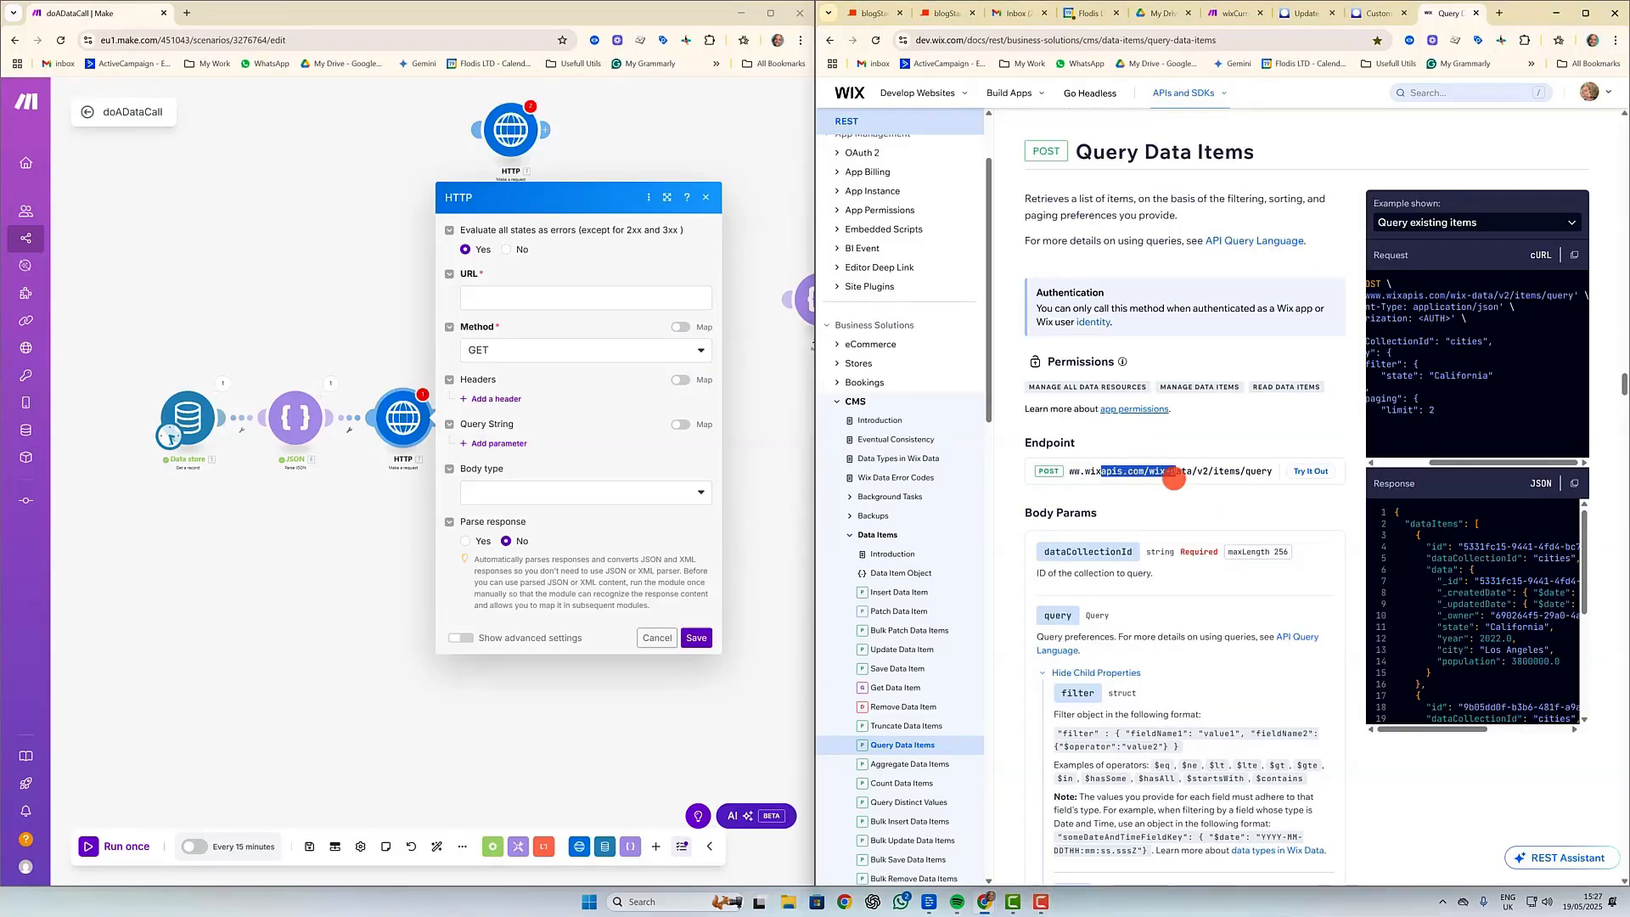
key("ctrl+a")
triple_click(1129, 475)
right_click(1233, 472)
left_click(1270, 491)
left_click(511, 296)
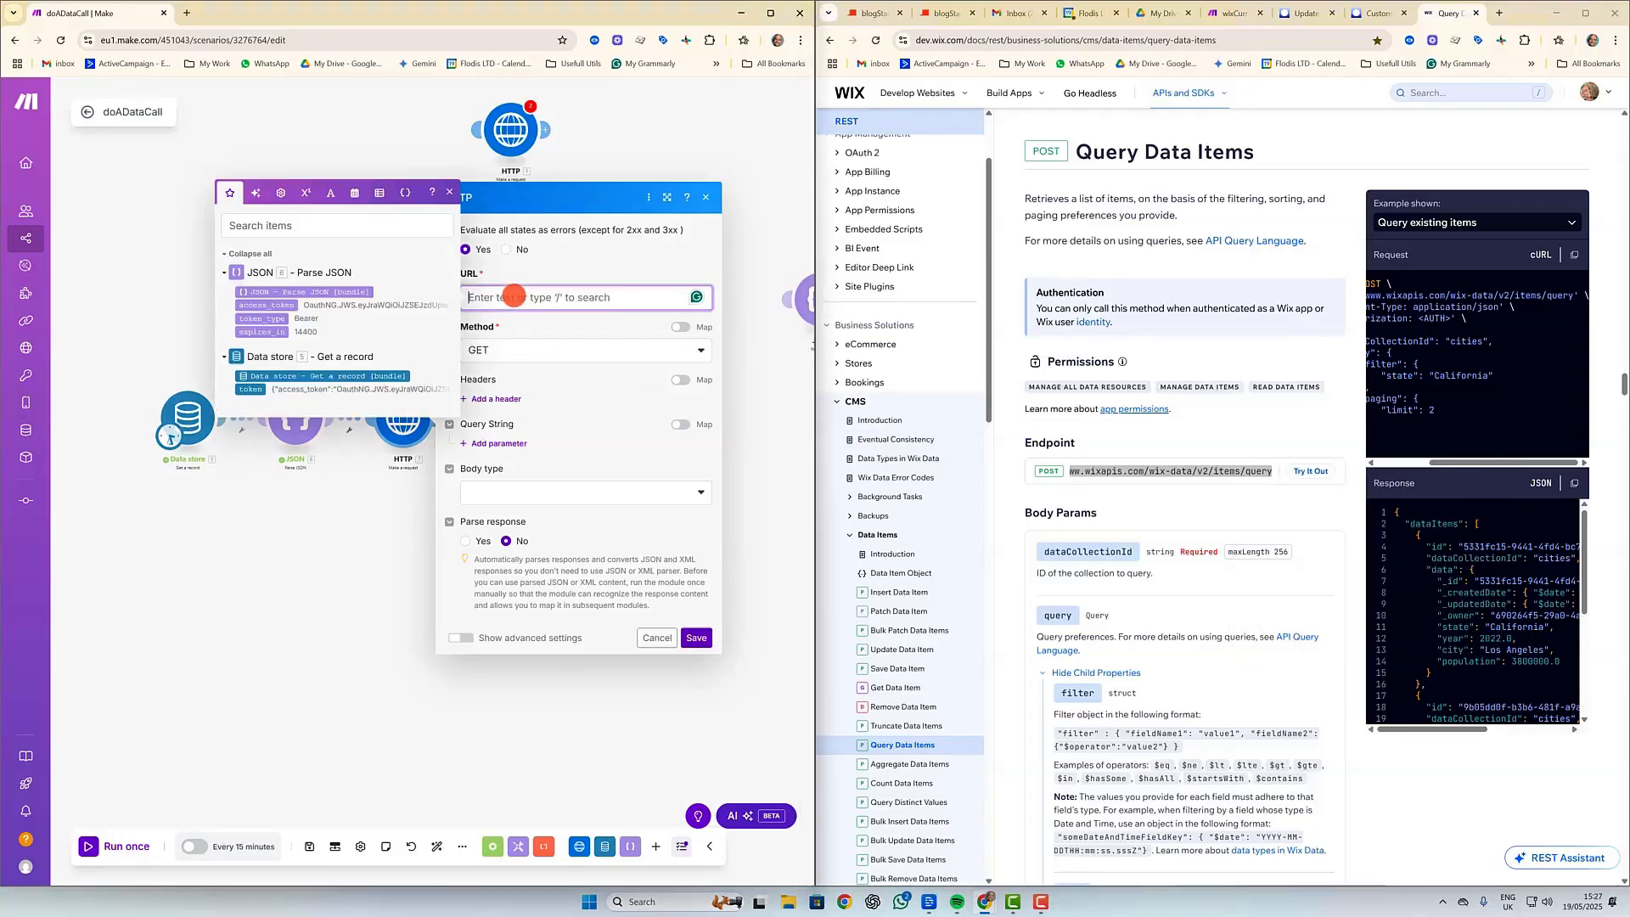
key("ctrl+v")
left_click(543, 357)
left_click(538, 422)
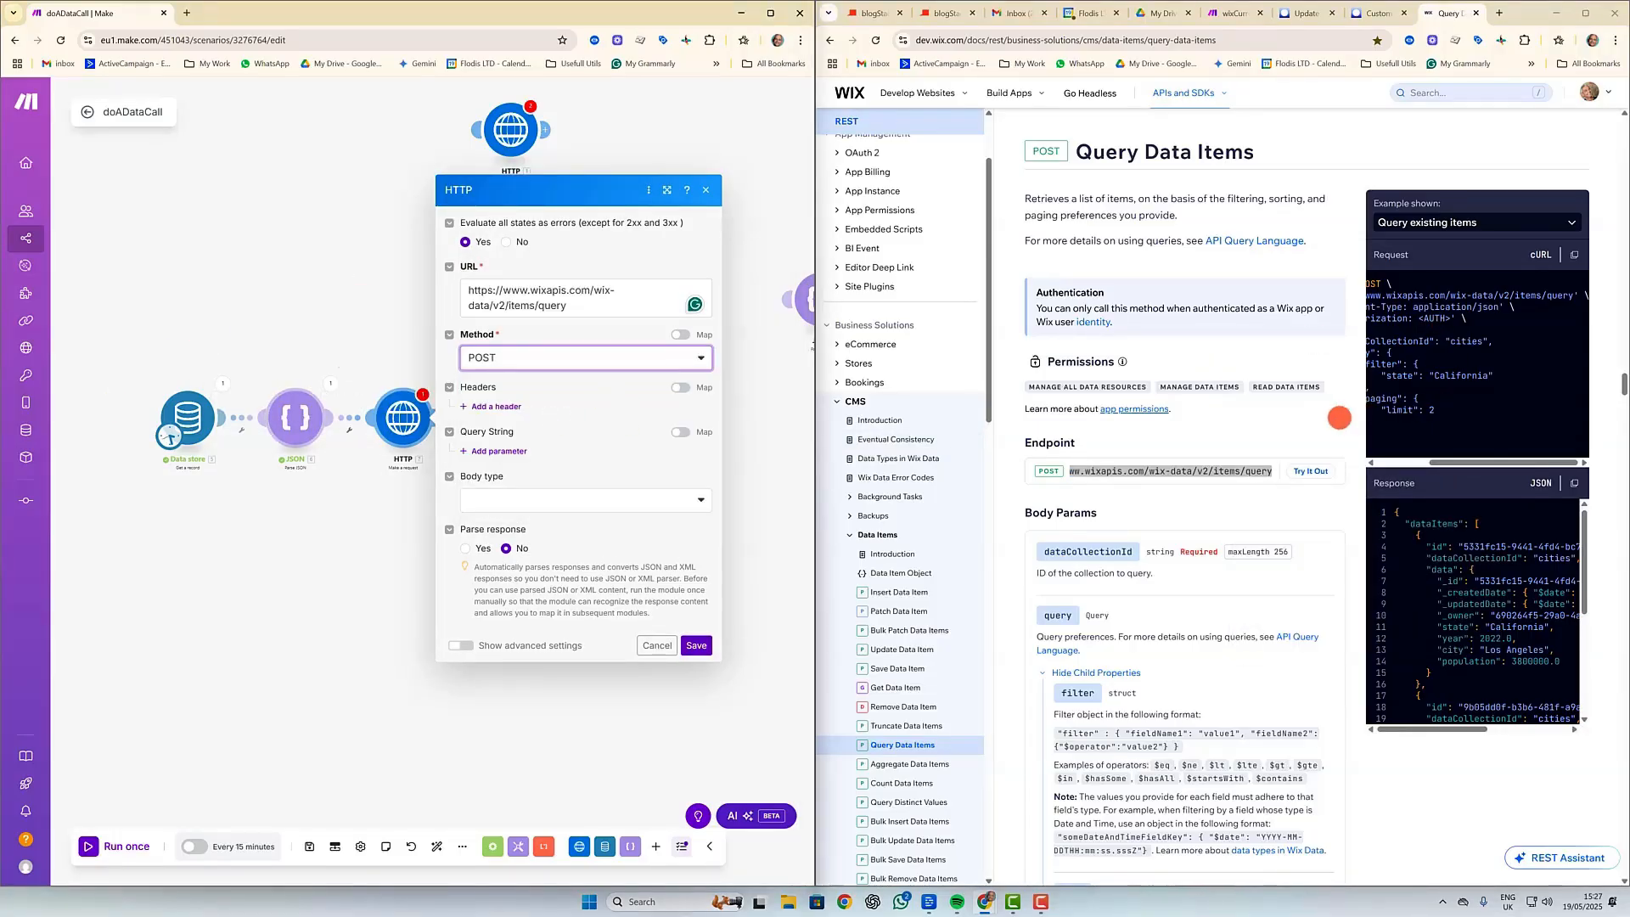
Add a request header named Content-Type with the value application/json, as given in the documentation's request example.
left_click_drag(1457, 463, 1401, 464)
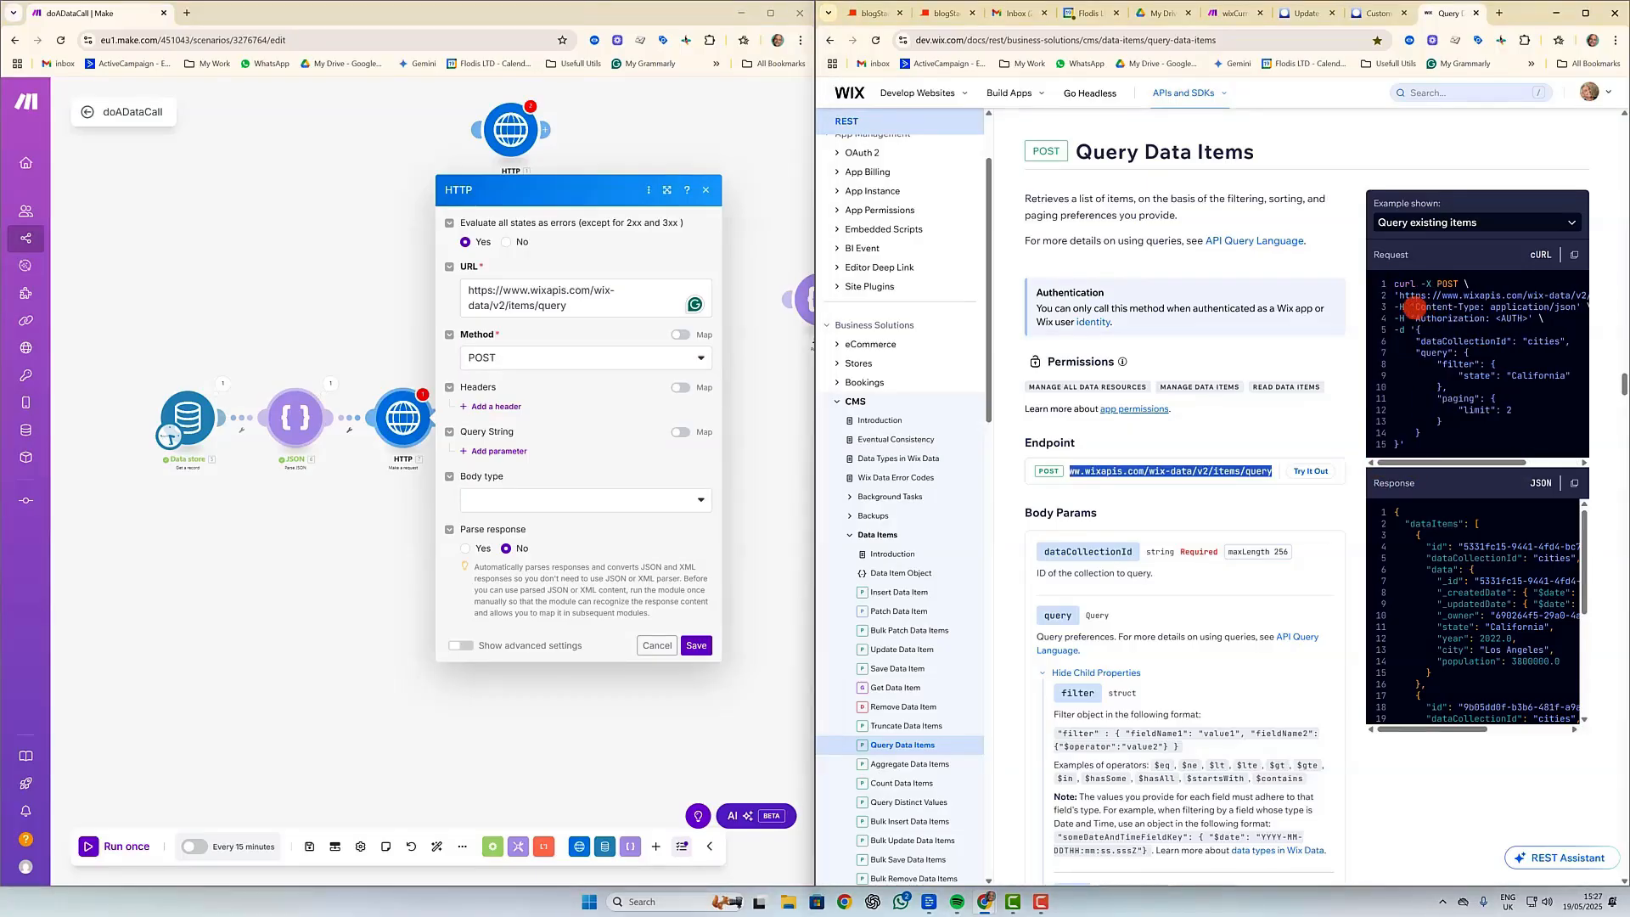
left_click_drag(1411, 307, 1481, 308)
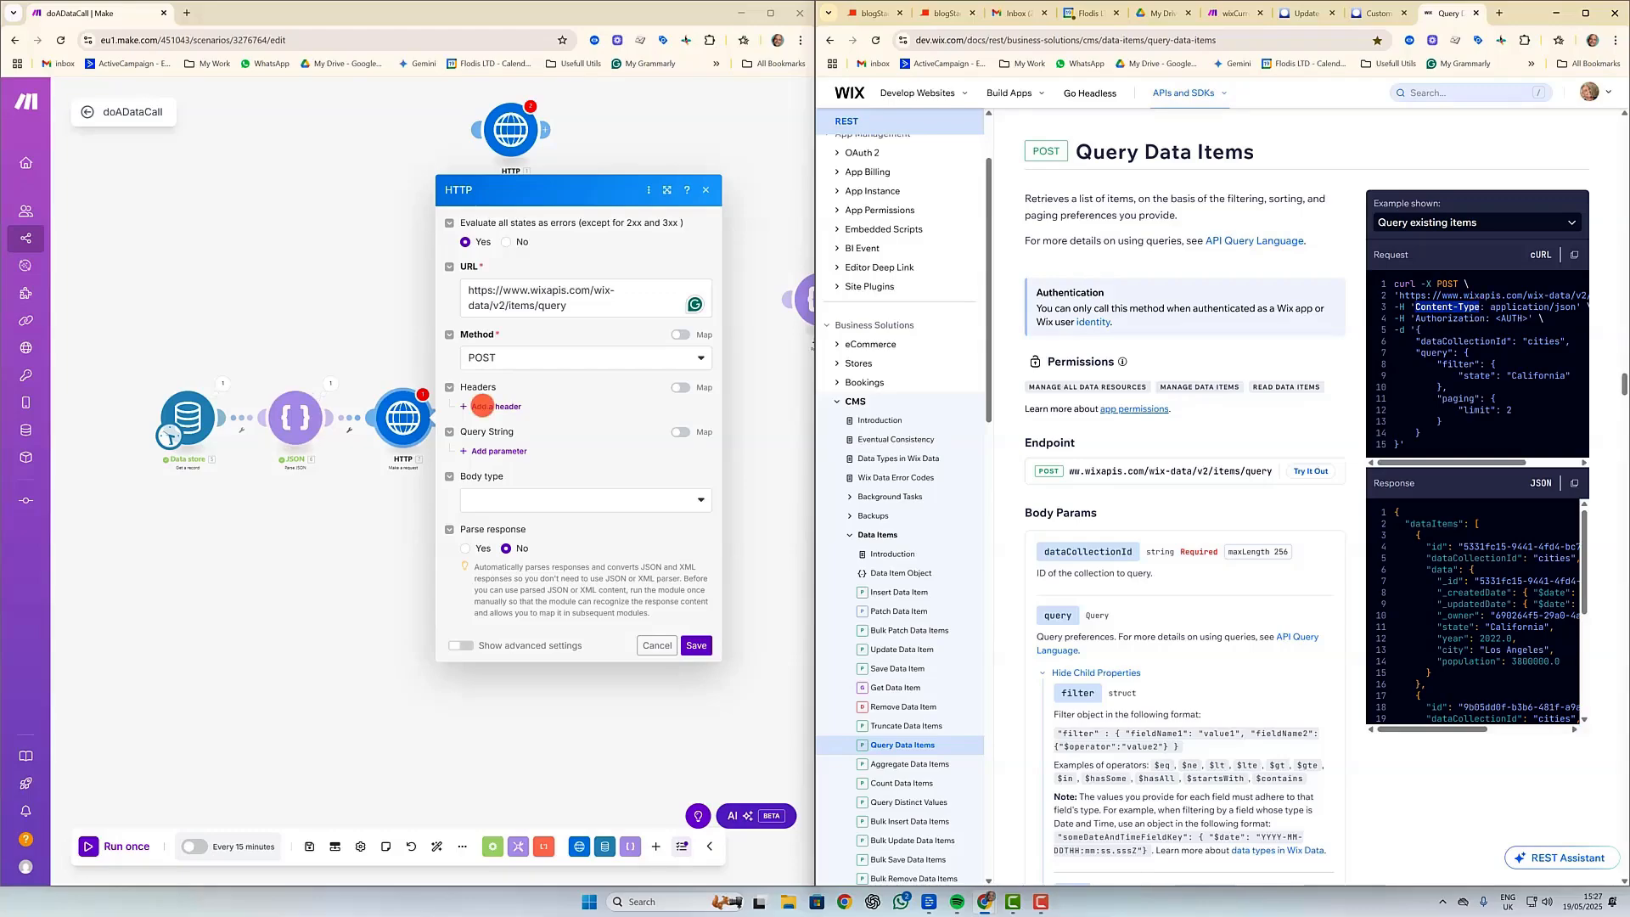
left_click(491, 405)
left_click(548, 383)
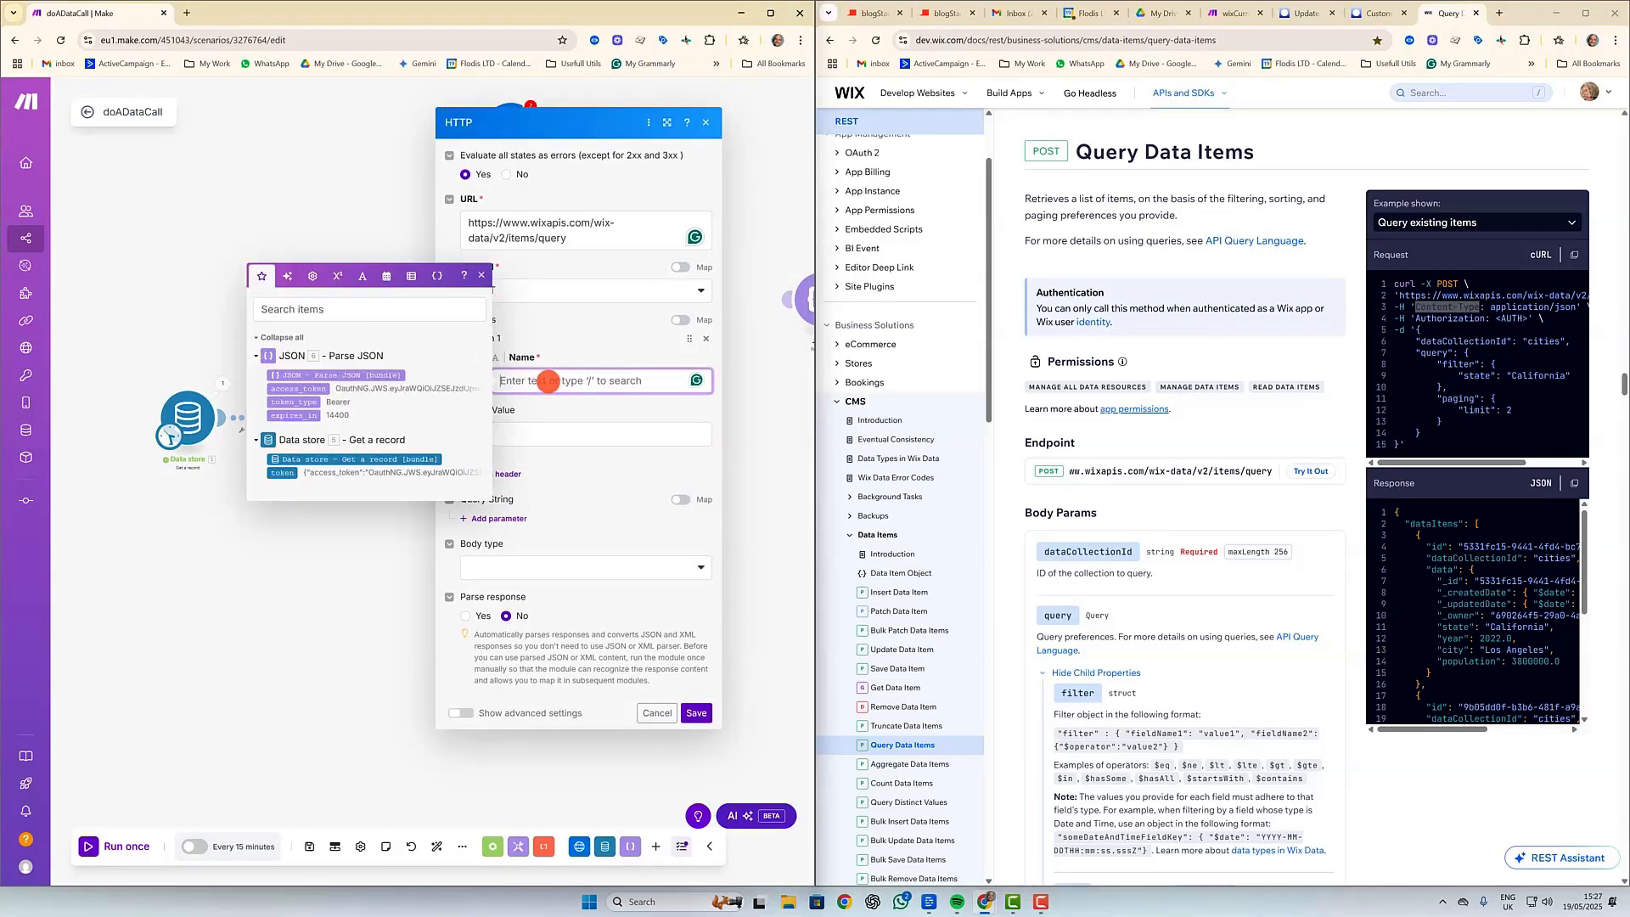
key("ctrl+v")
left_click(582, 427)
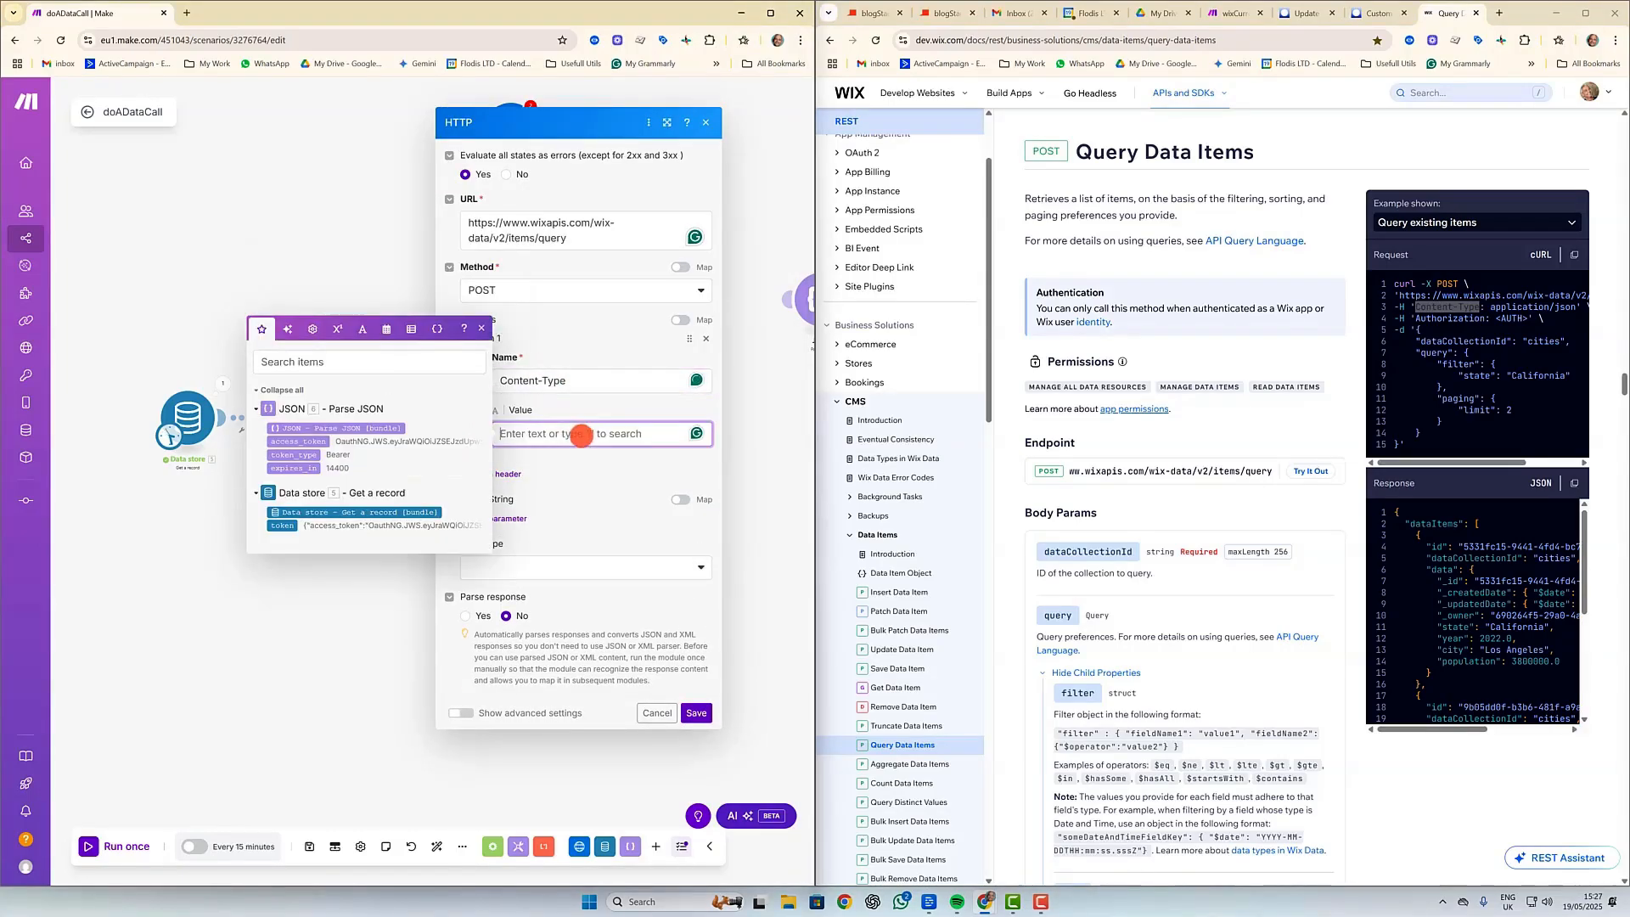
left_click(481, 329)
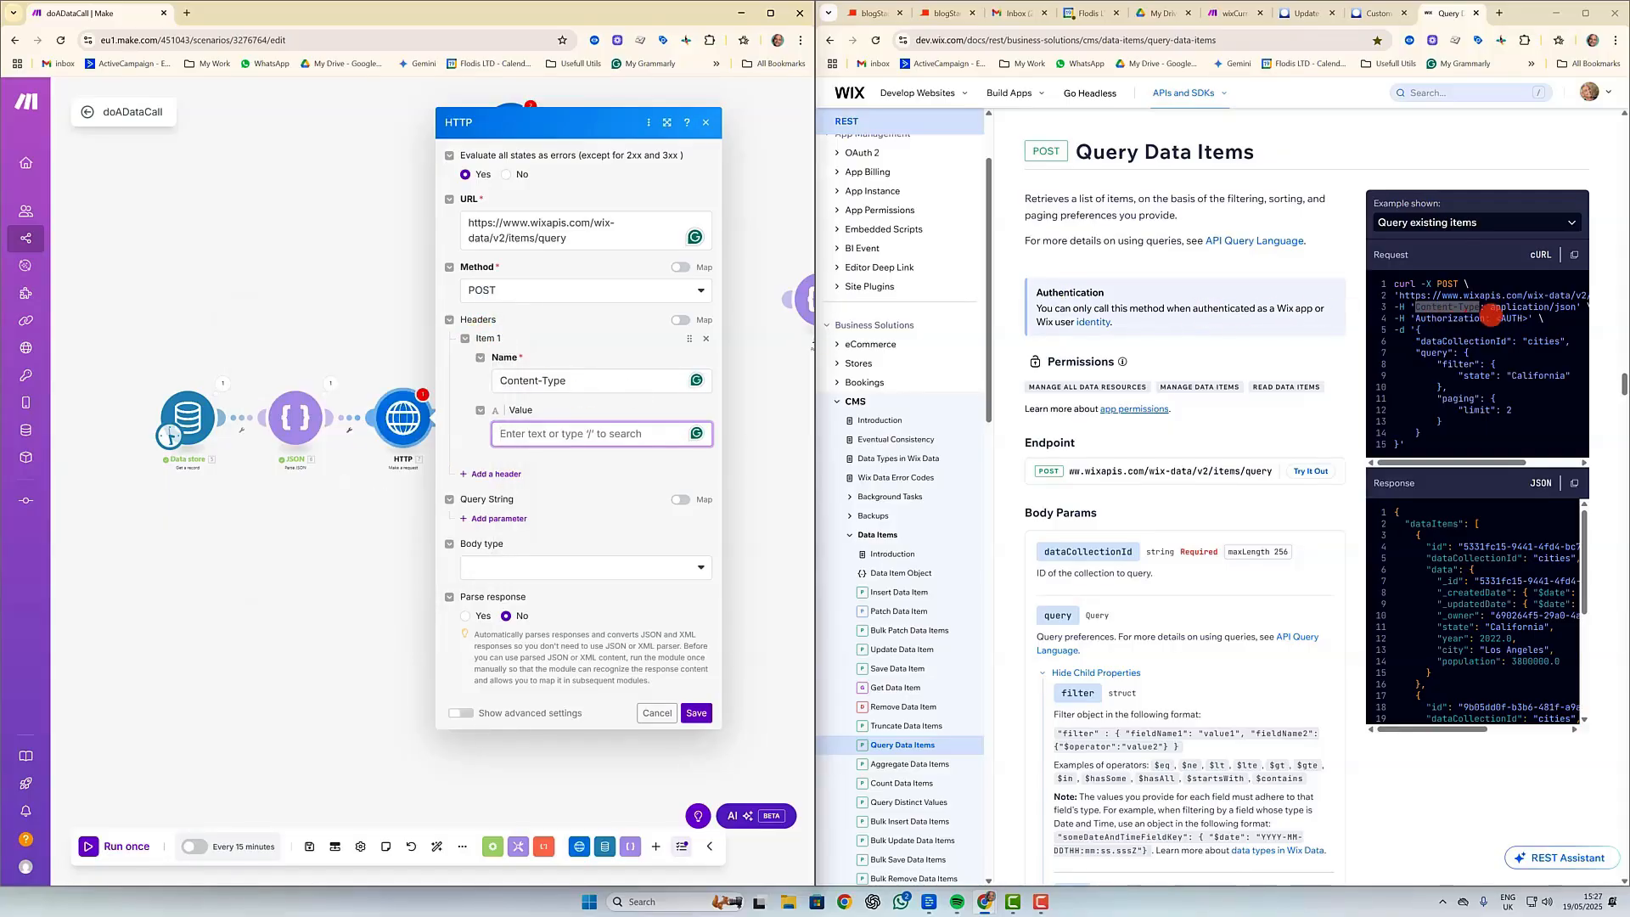
double_click(1533, 307)
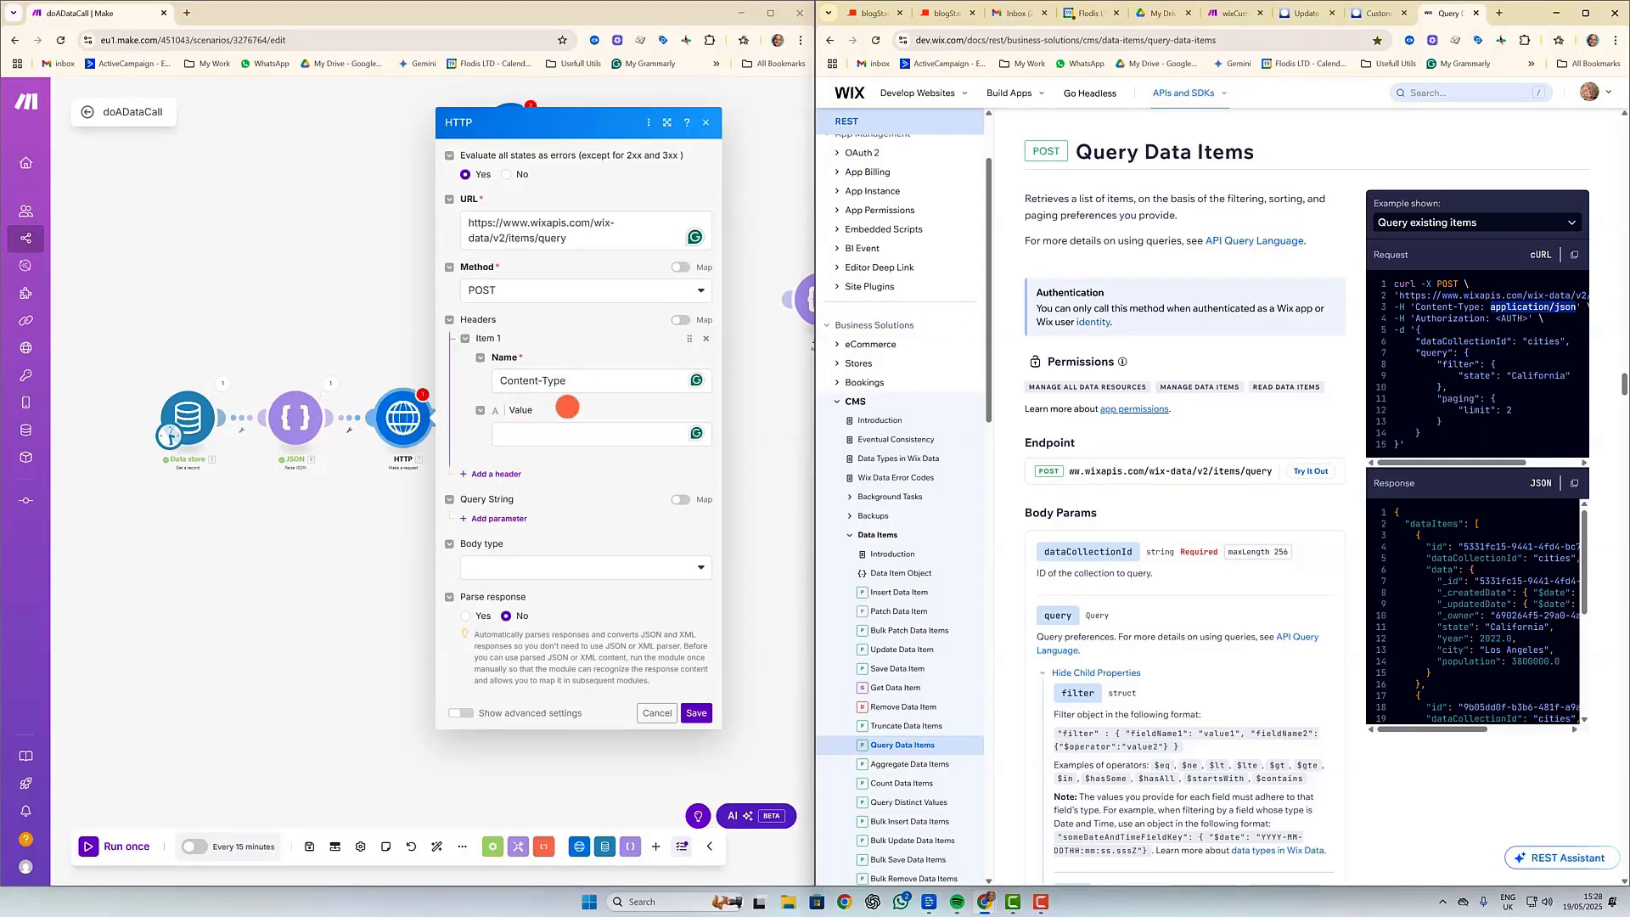
left_click(569, 434)
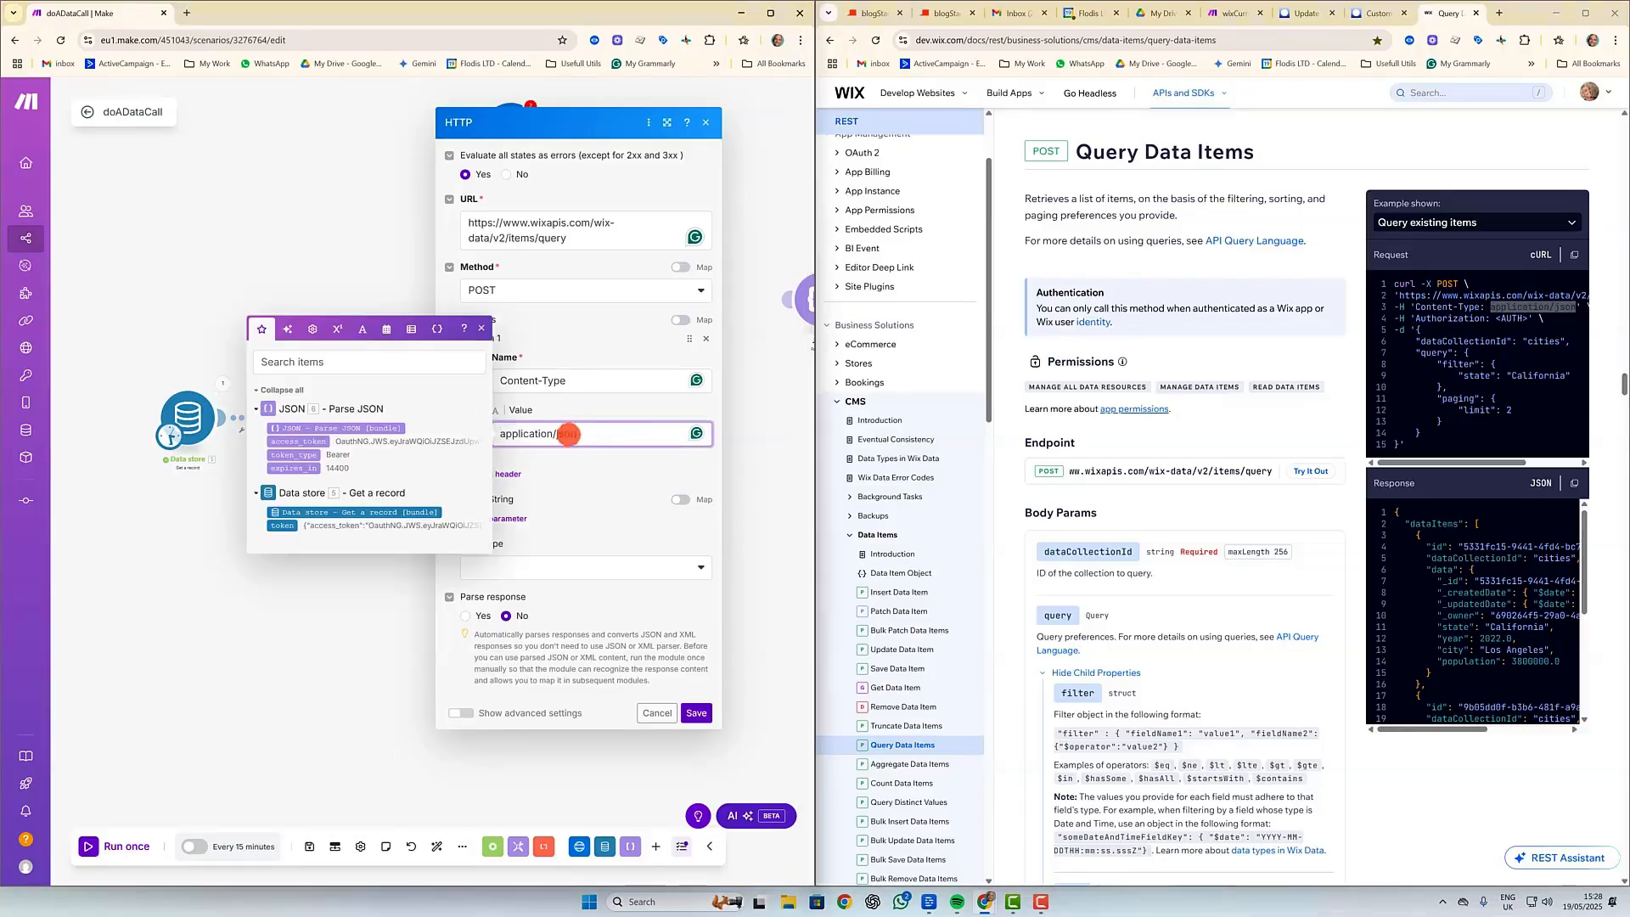
left_click(599, 485)
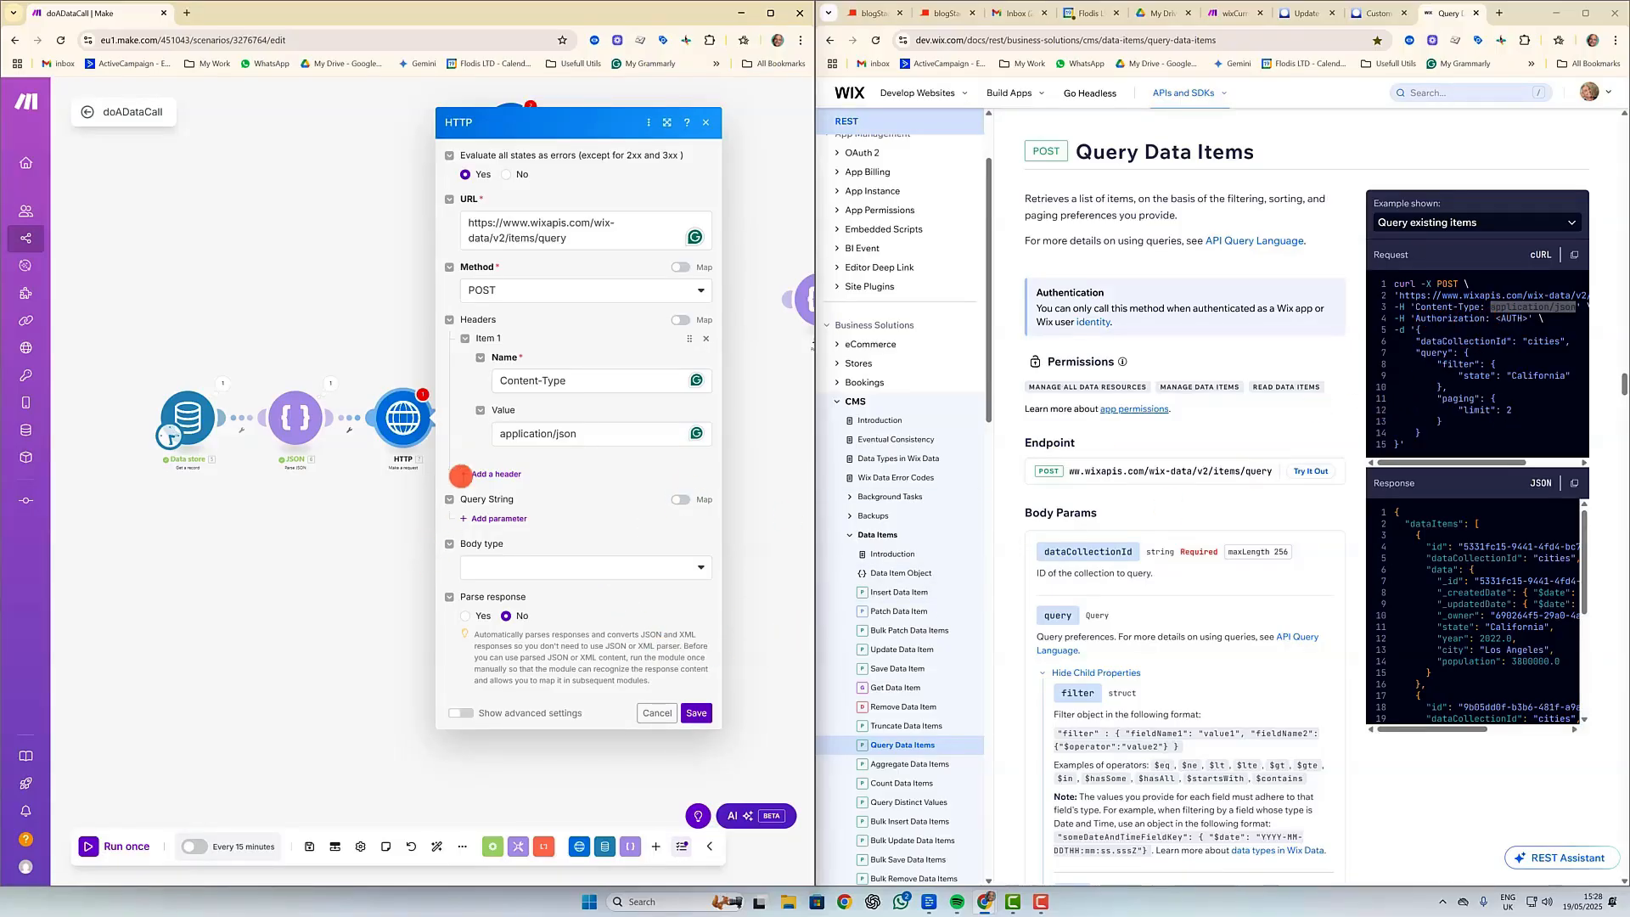
Add an Authorization header with the value Bearer followed by the mapped access_token from Parse JSON, and save the HTTP module.
left_click(496, 473)
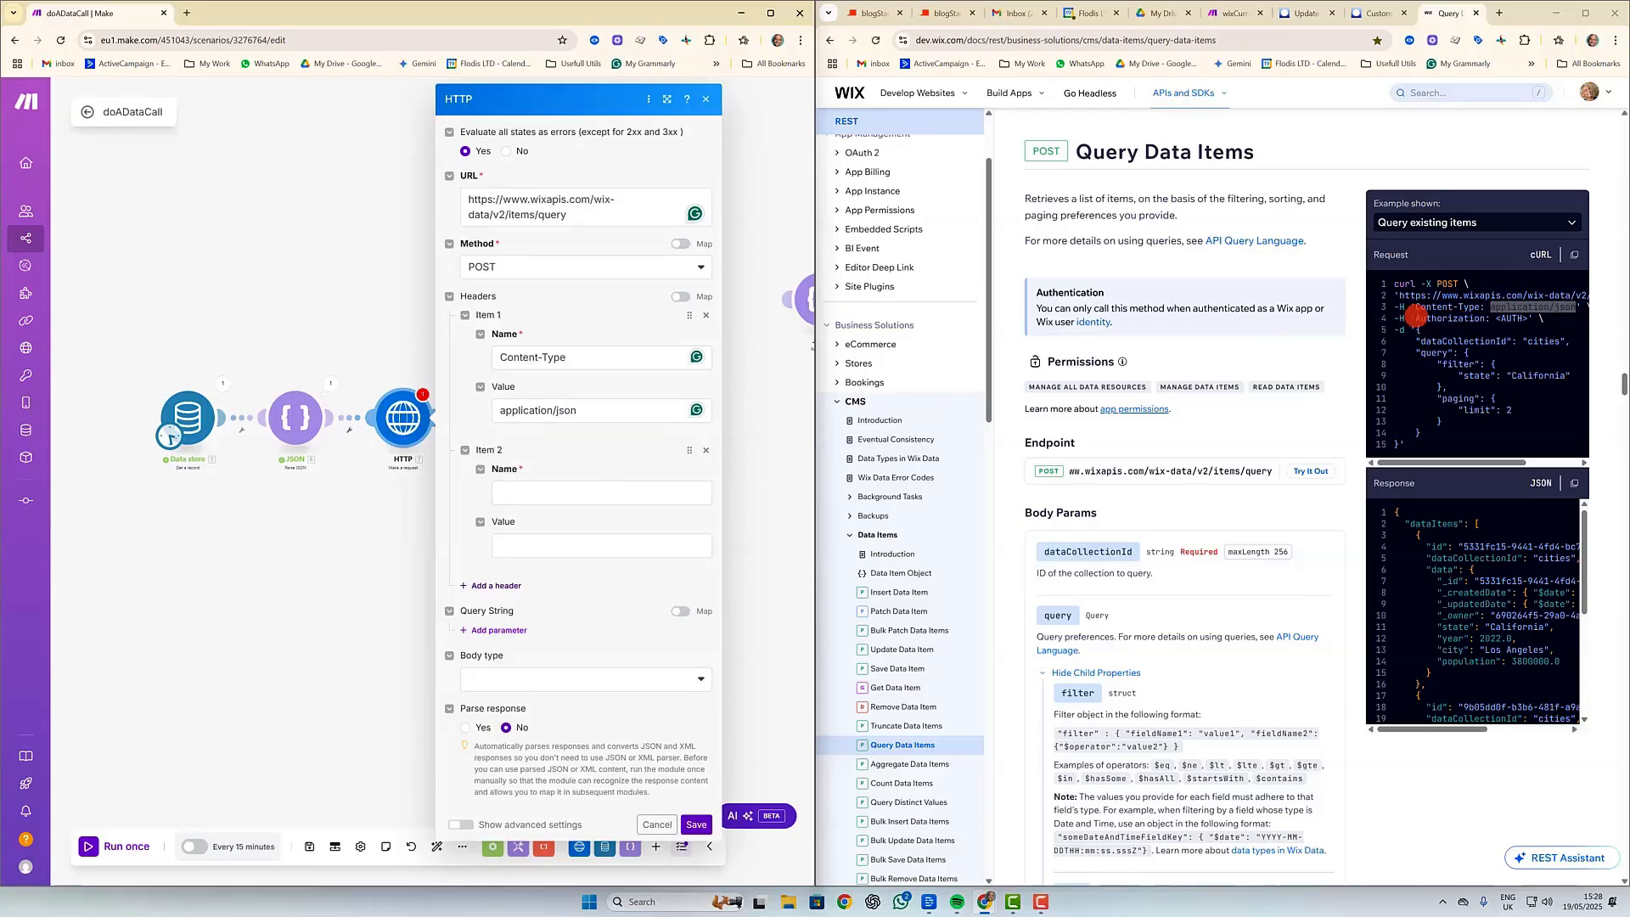
left_click_drag(1413, 317, 1443, 317)
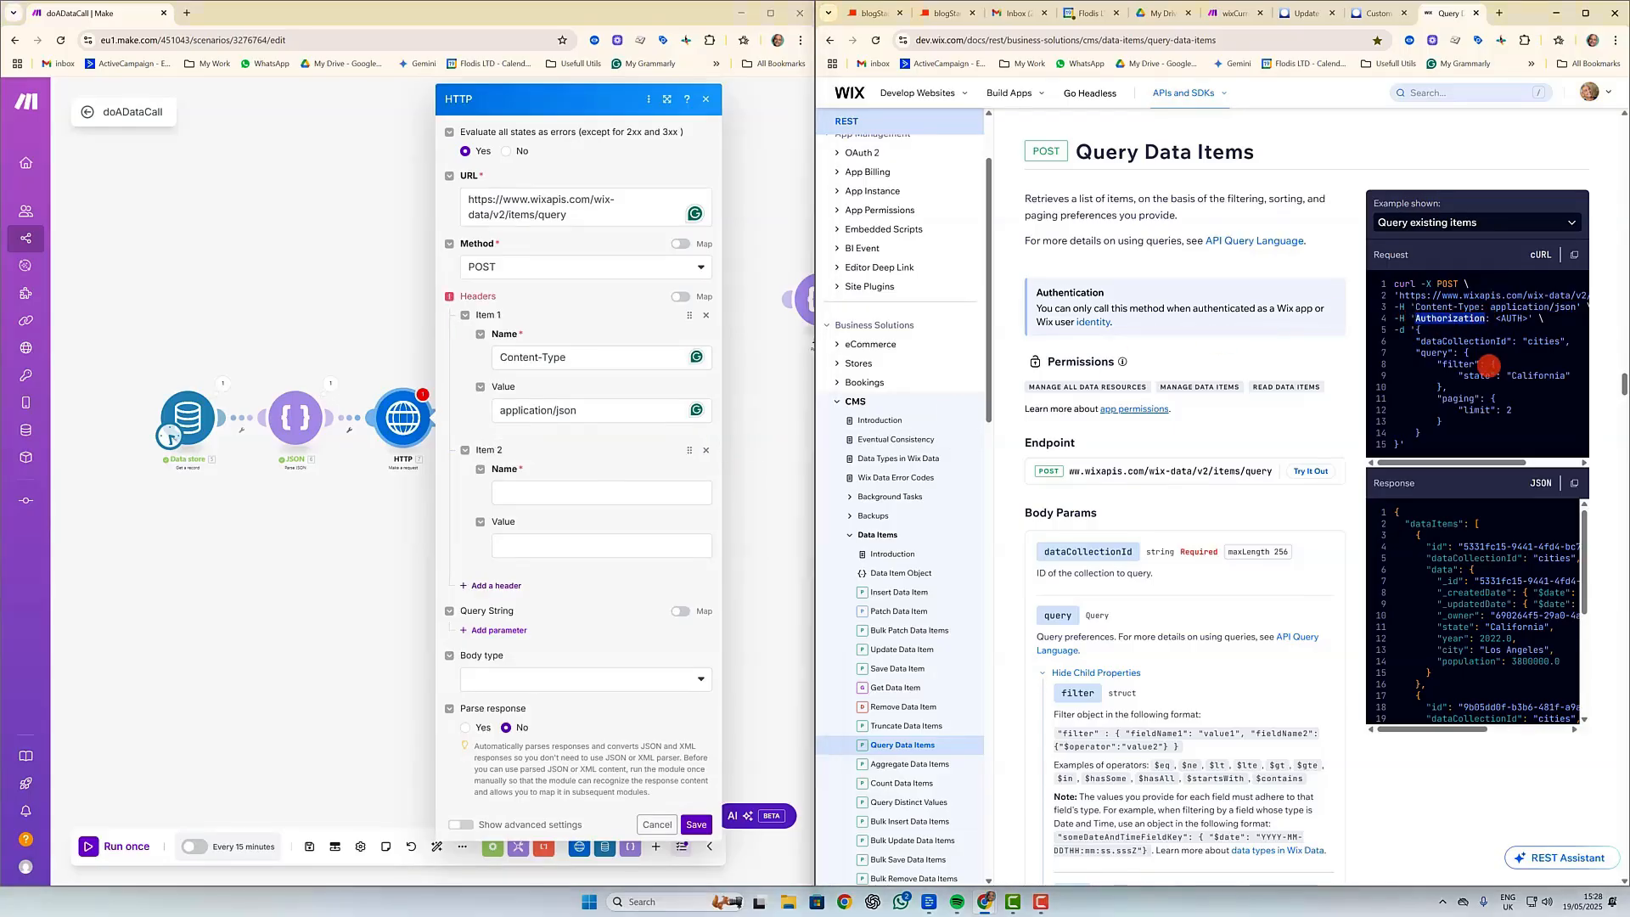
left_click(567, 490)
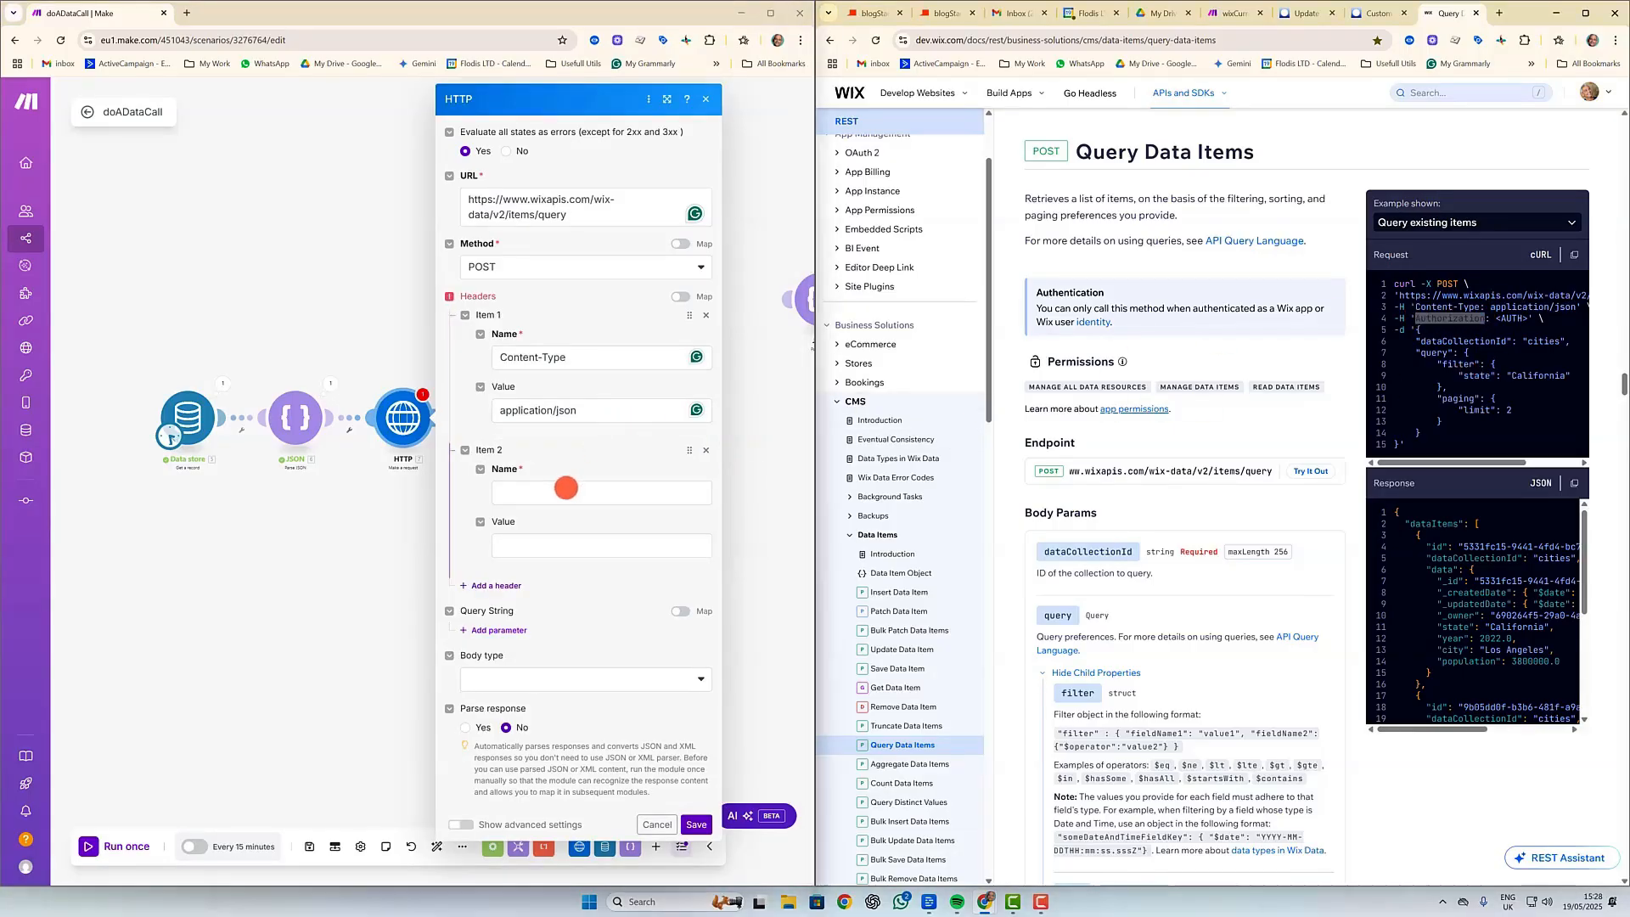
key("ctrl+v")
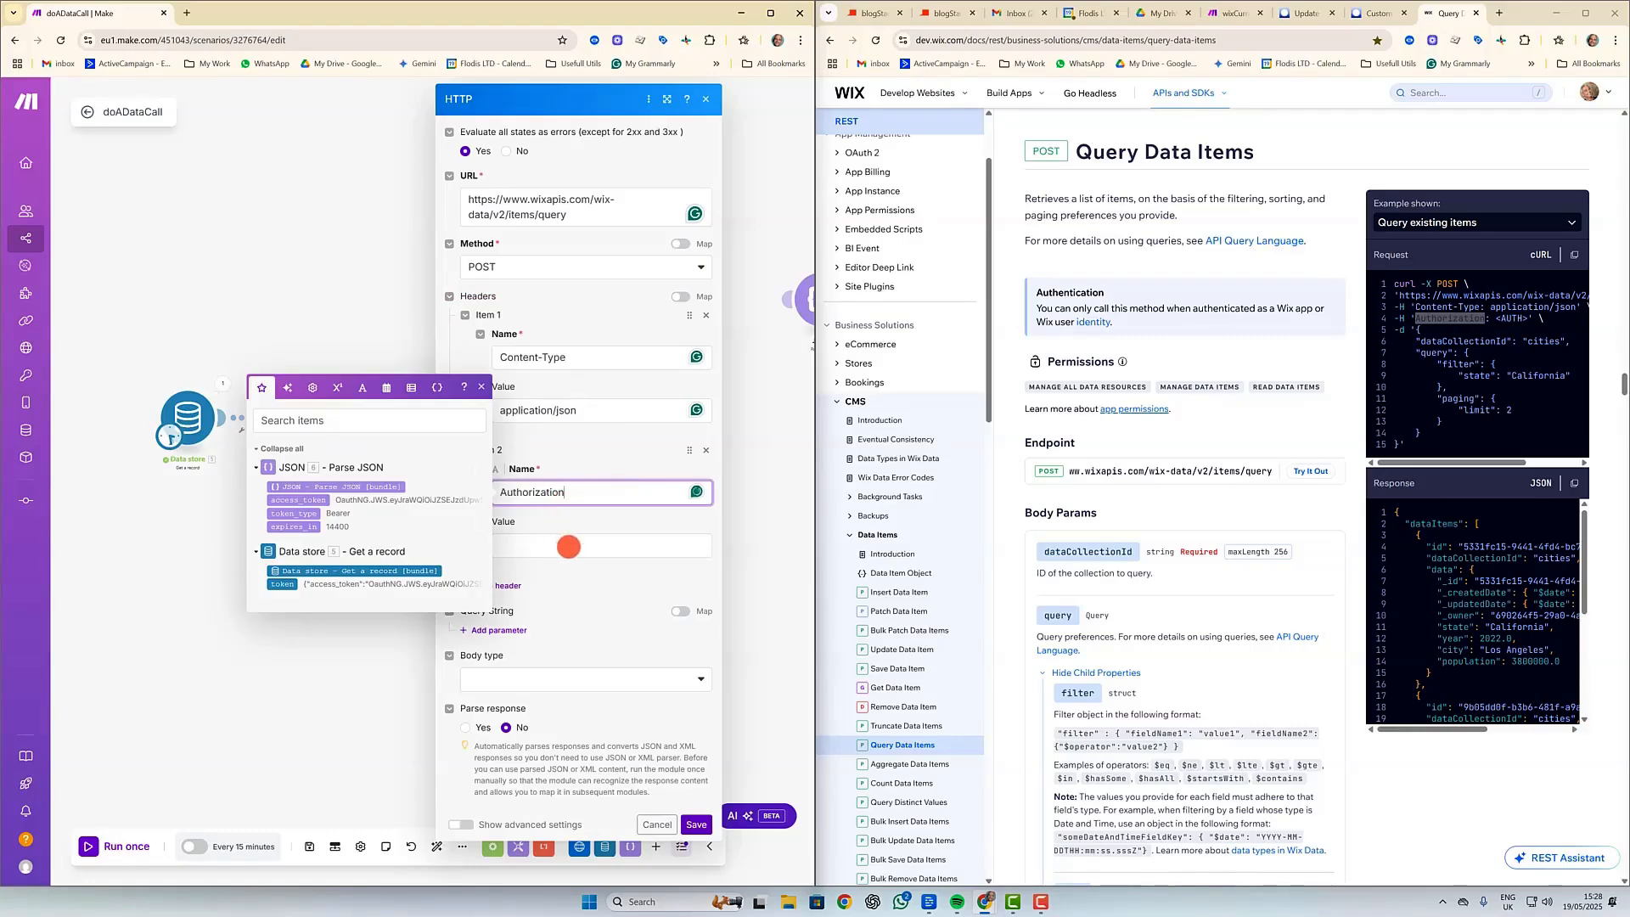
left_click(569, 546)
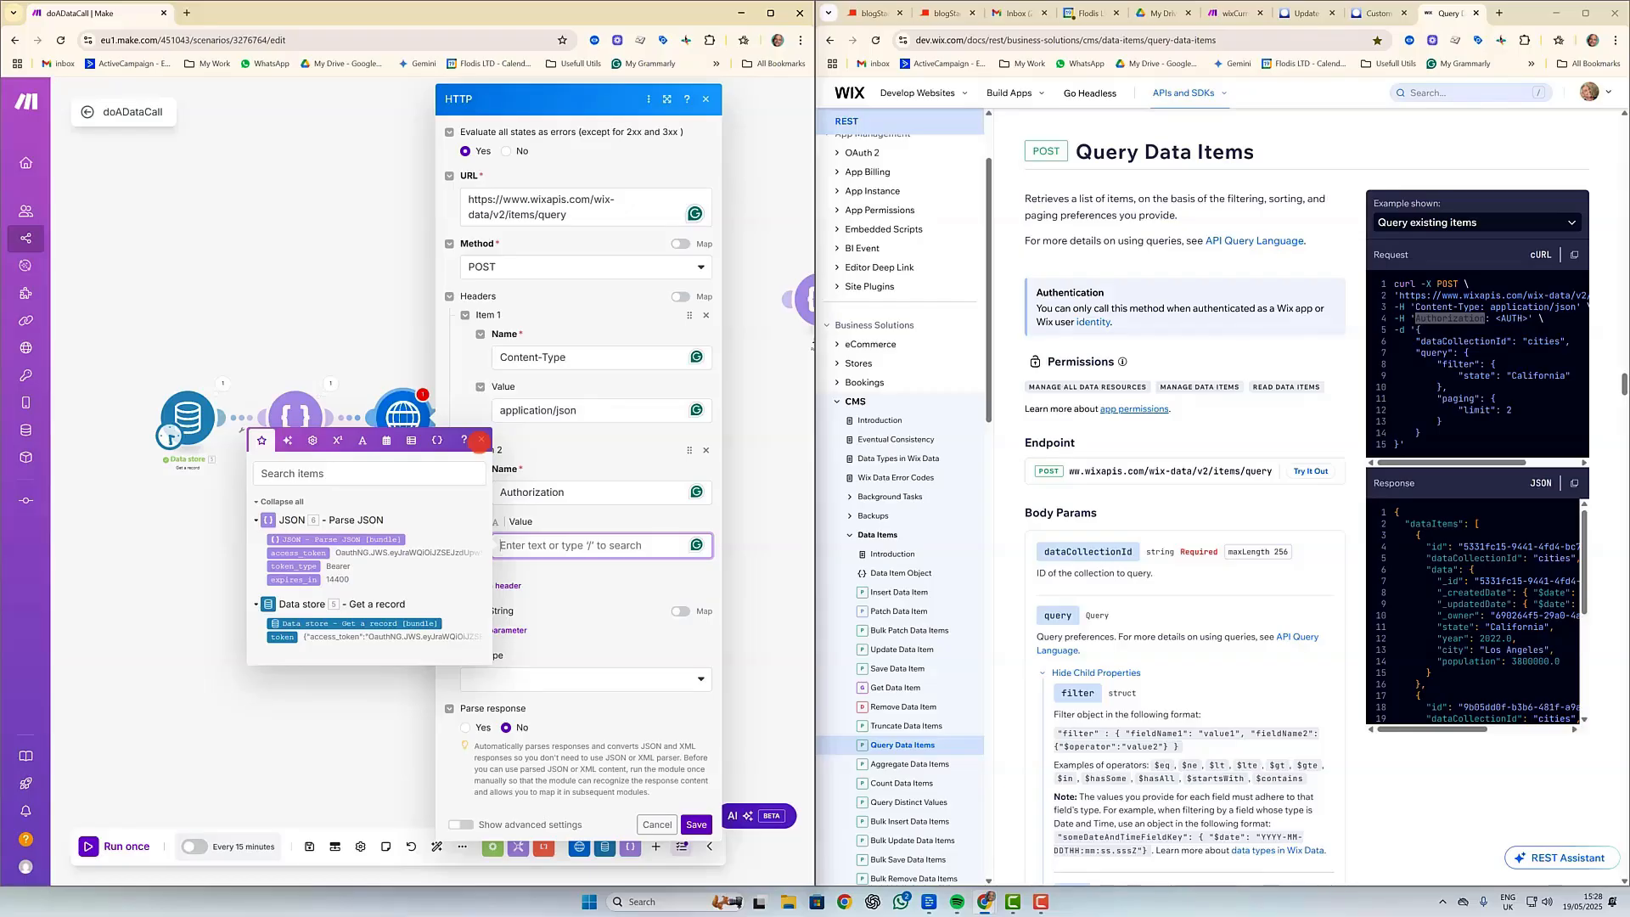
left_click(481, 441)
left_click(531, 544)
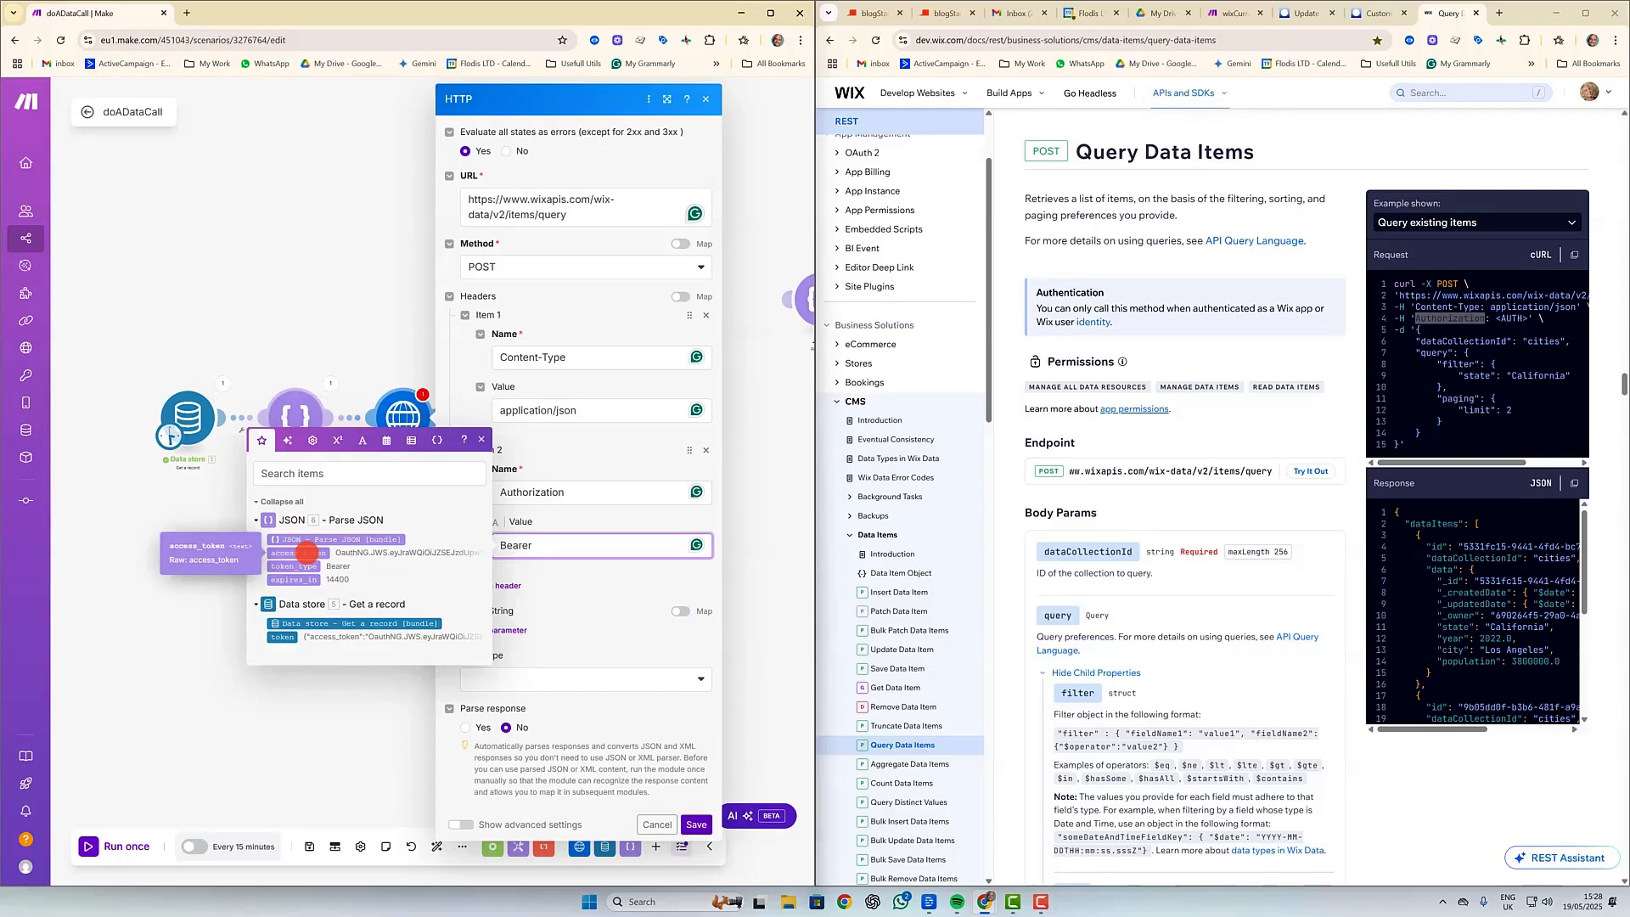
left_click(307, 554)
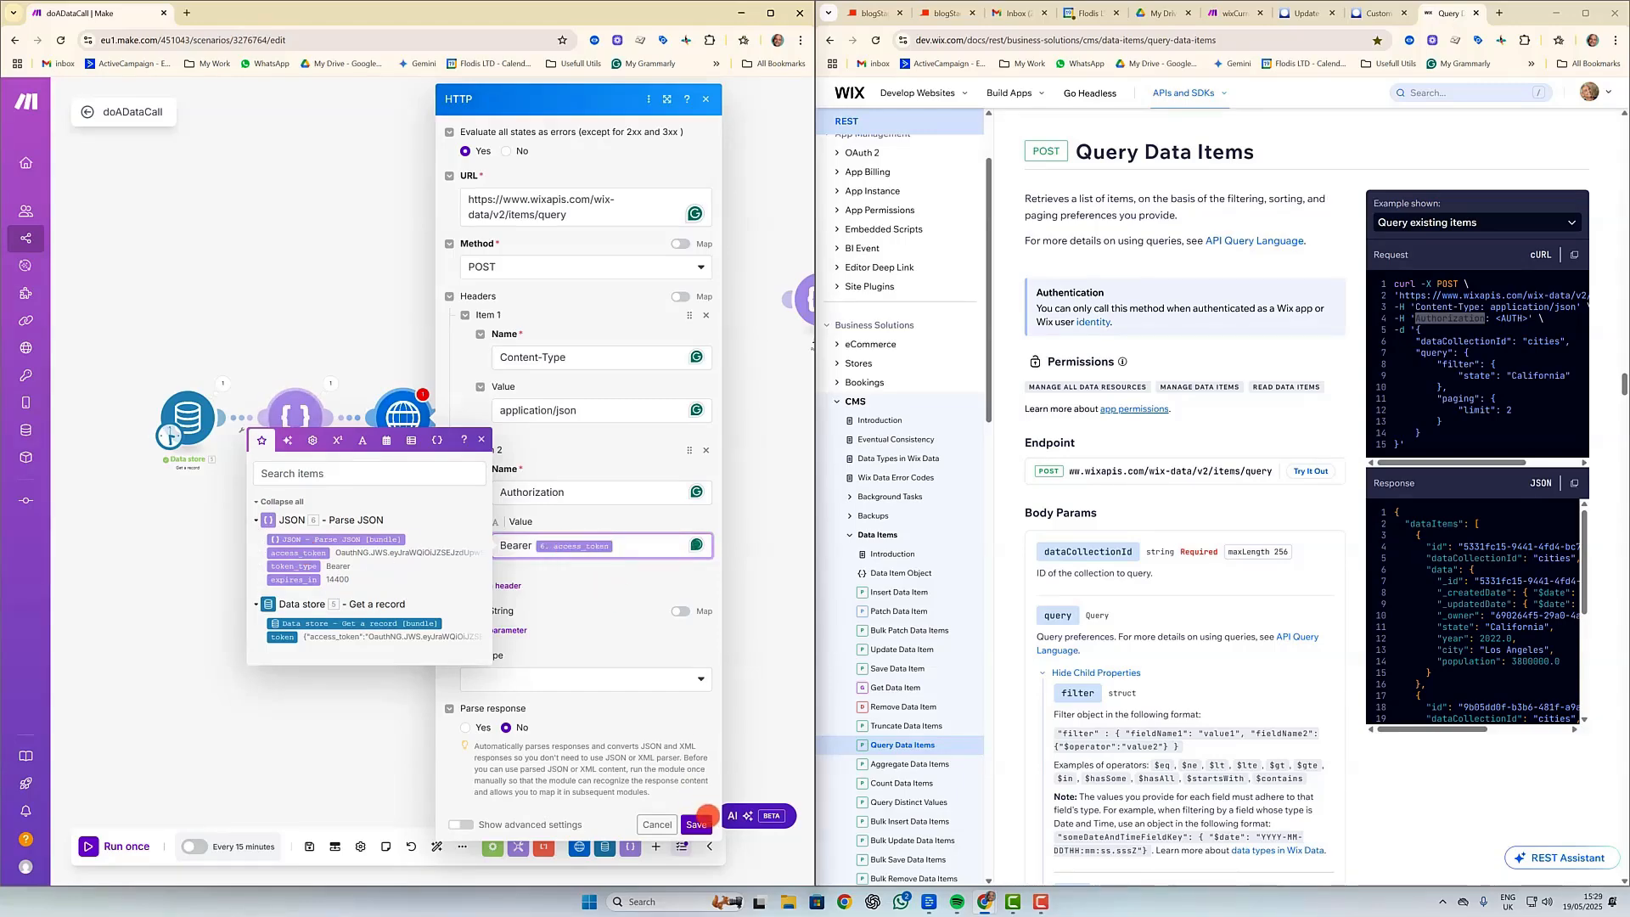
left_click(696, 824)
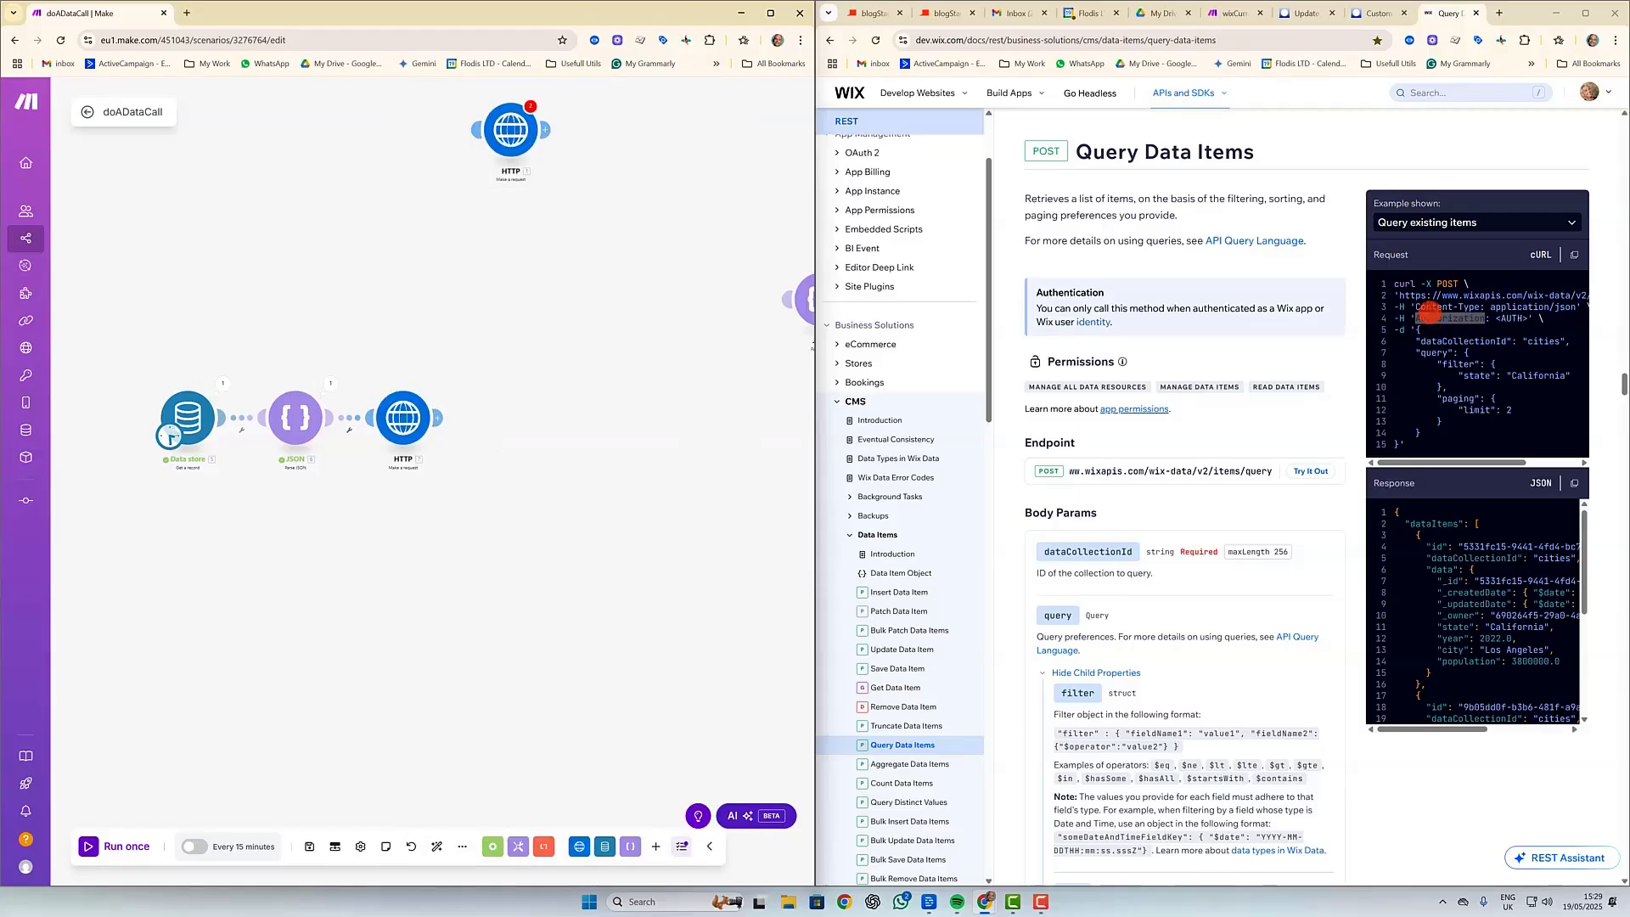
Set the HTTP request's body type to Raw and its content type to JSON (application/json).
left_click_drag(1416, 329, 1435, 342)
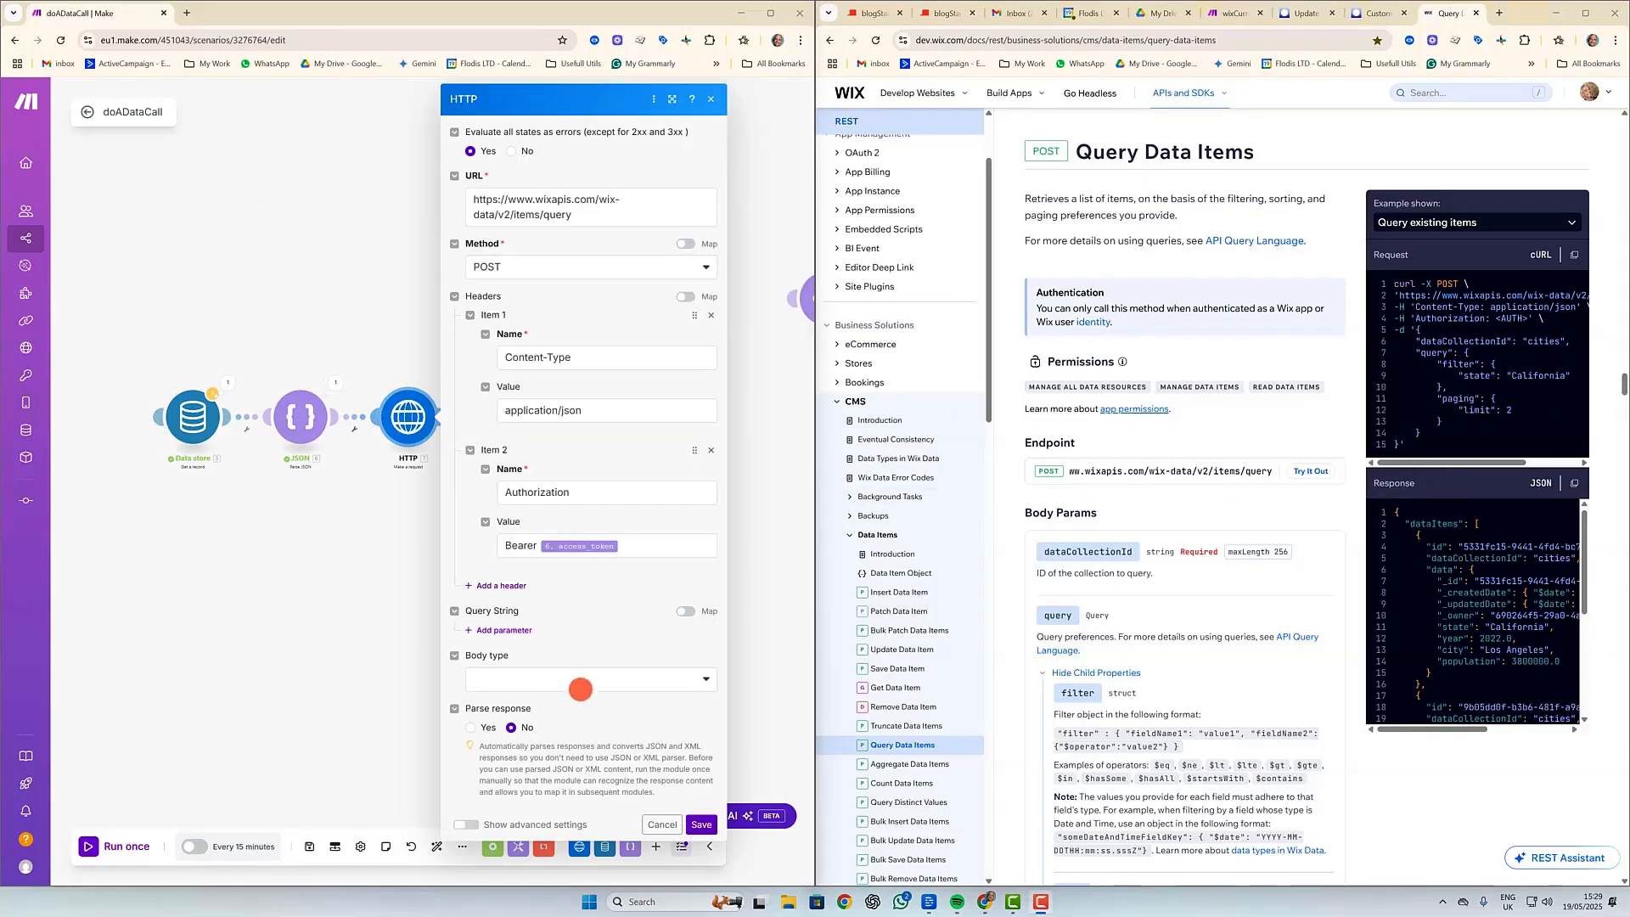
left_click(581, 688)
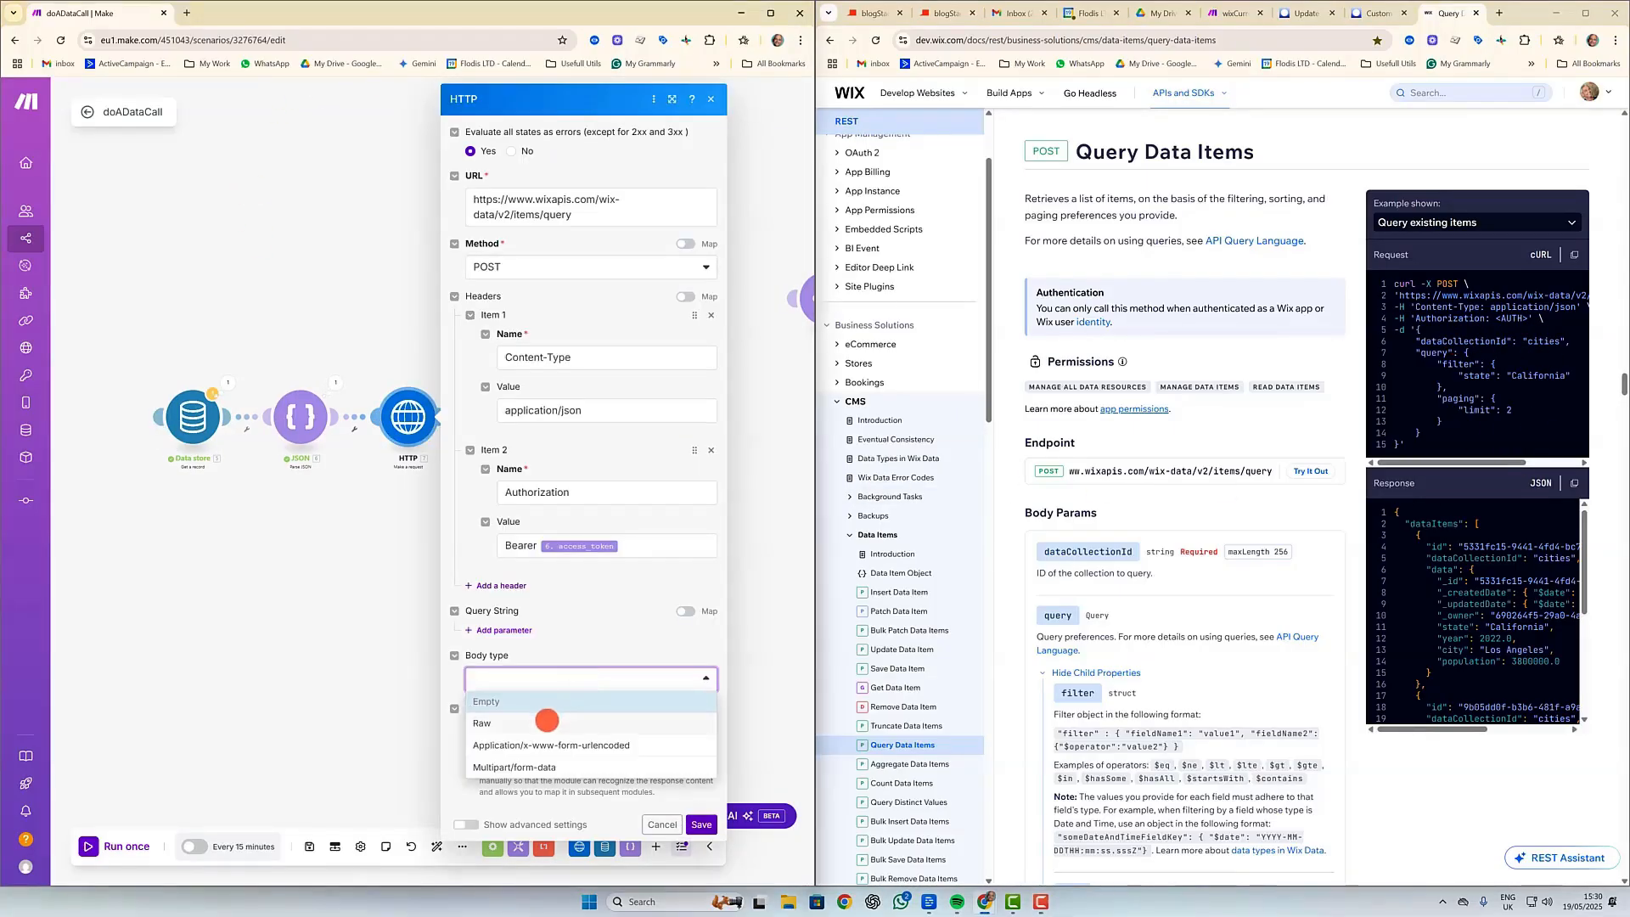
left_click(547, 718)
scroll(692, 755, "down", 1)
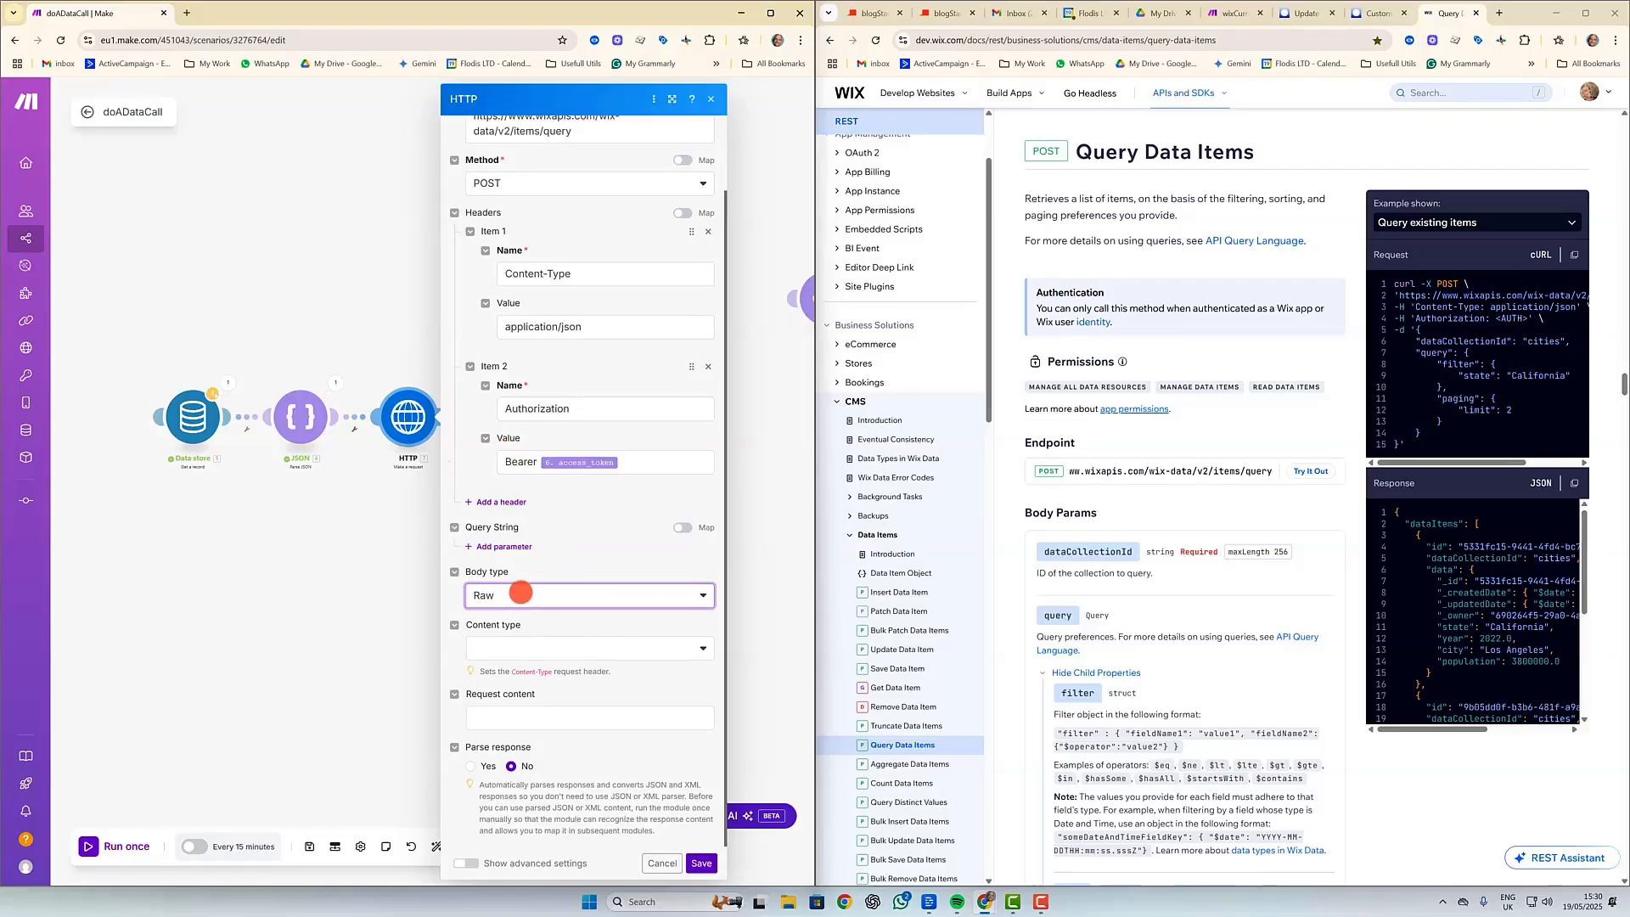
left_click(577, 650)
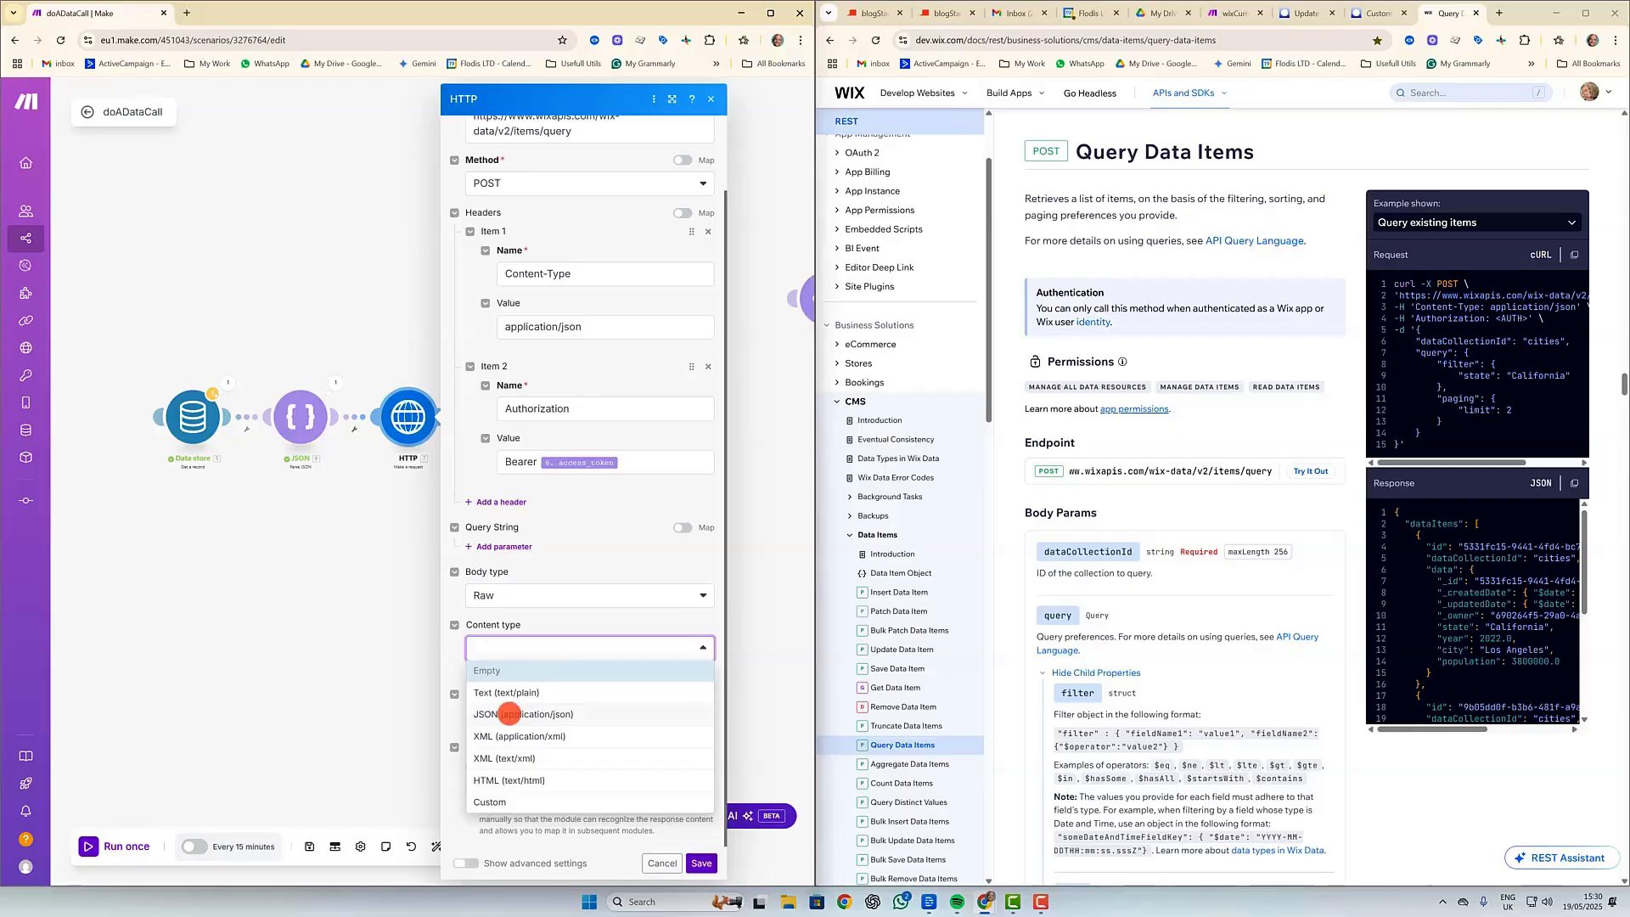
left_click(510, 714)
Fill the request content with a JSON query on dataCollectionId "exampleCollection" with a paging limit of 4, and save the module.
left_click(516, 724)
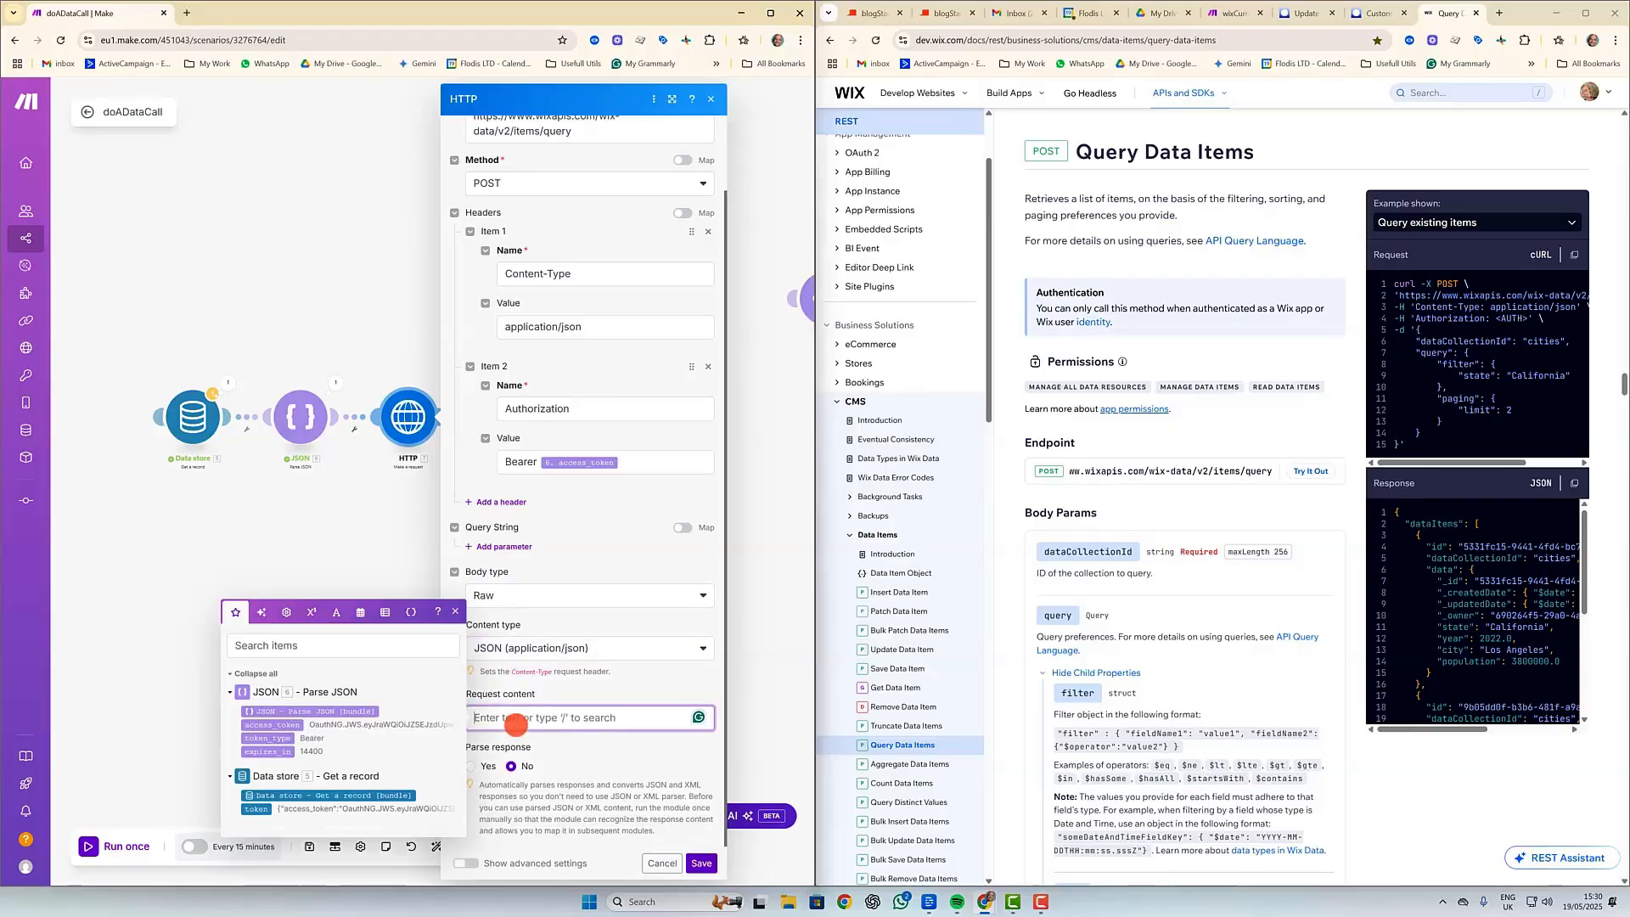
key("ctrl+v")
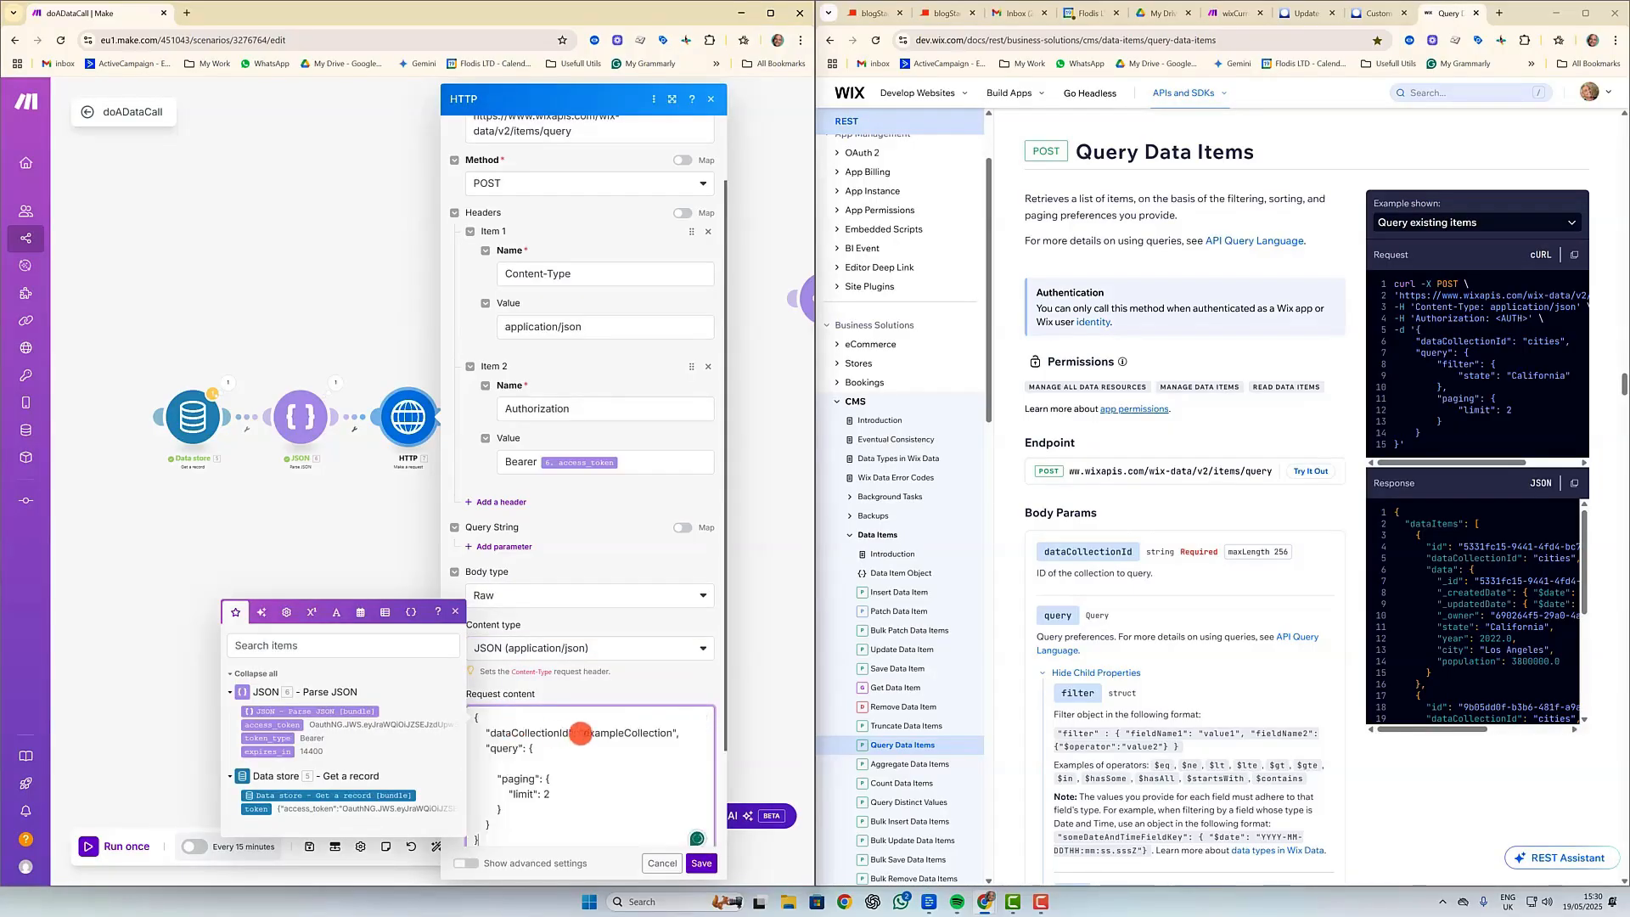
left_click(455, 655)
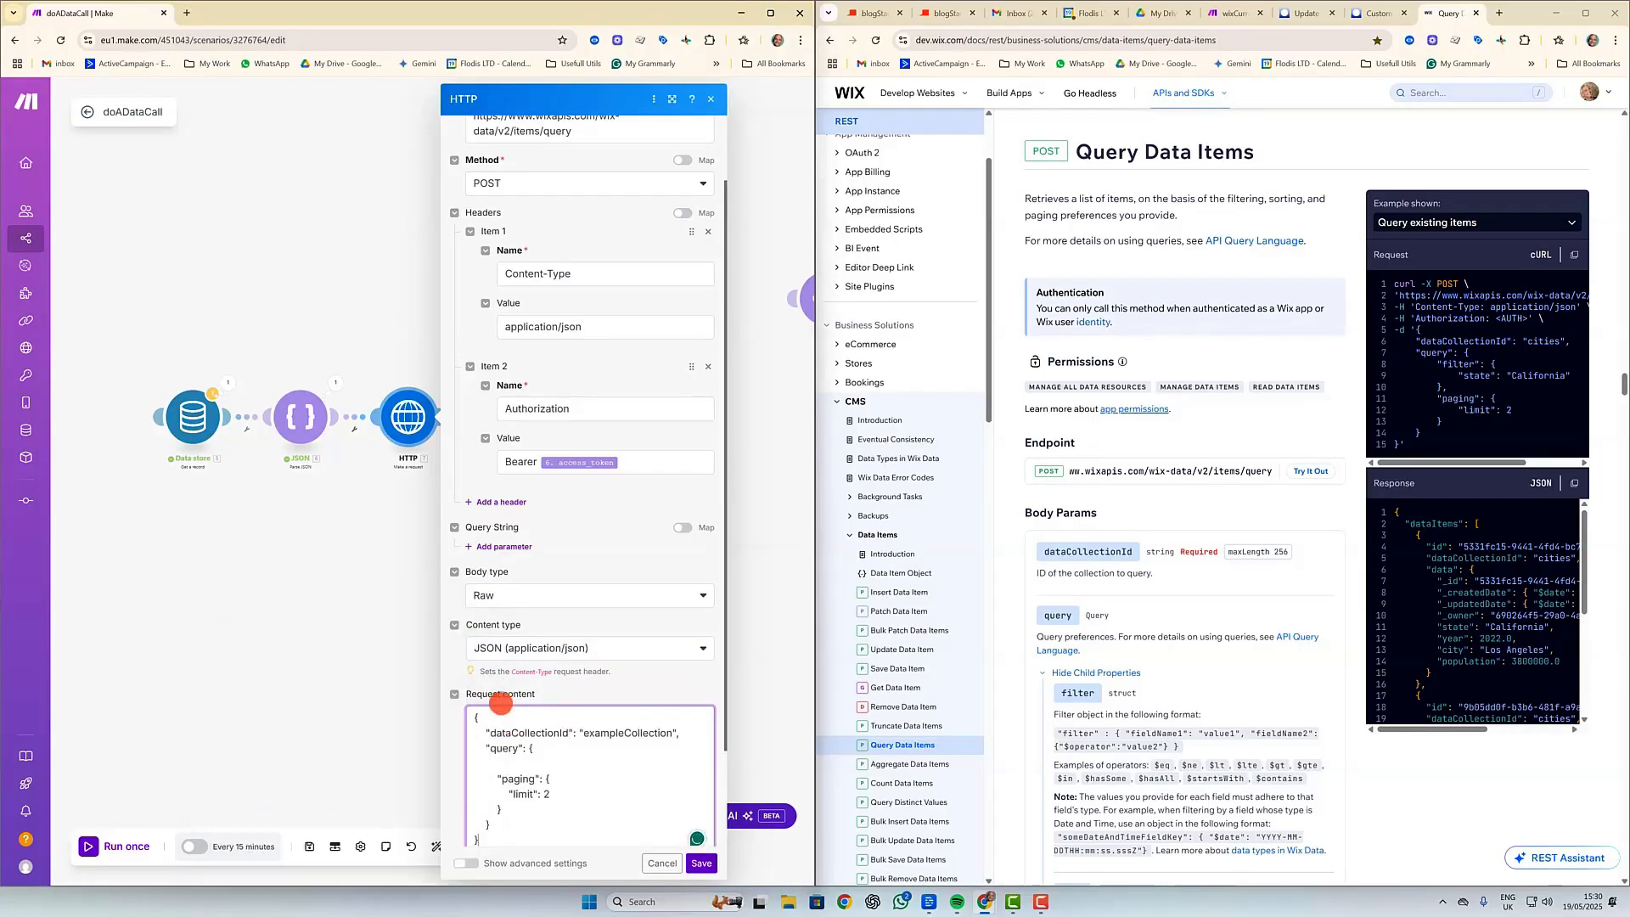
scroll(510, 717, "down", 2)
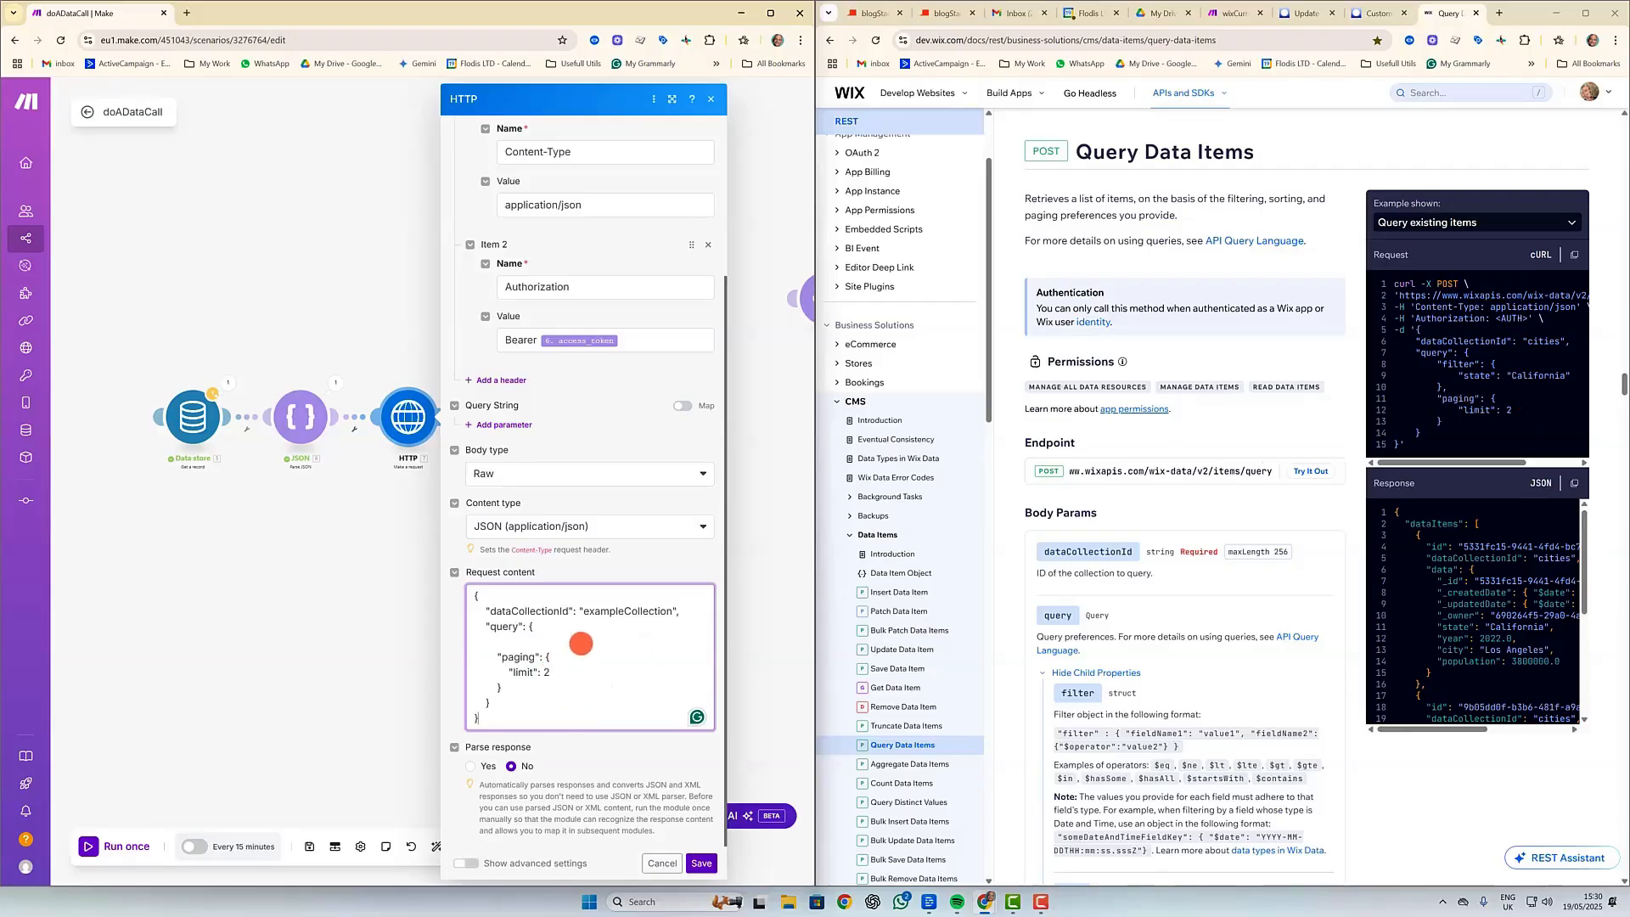
left_click(546, 673)
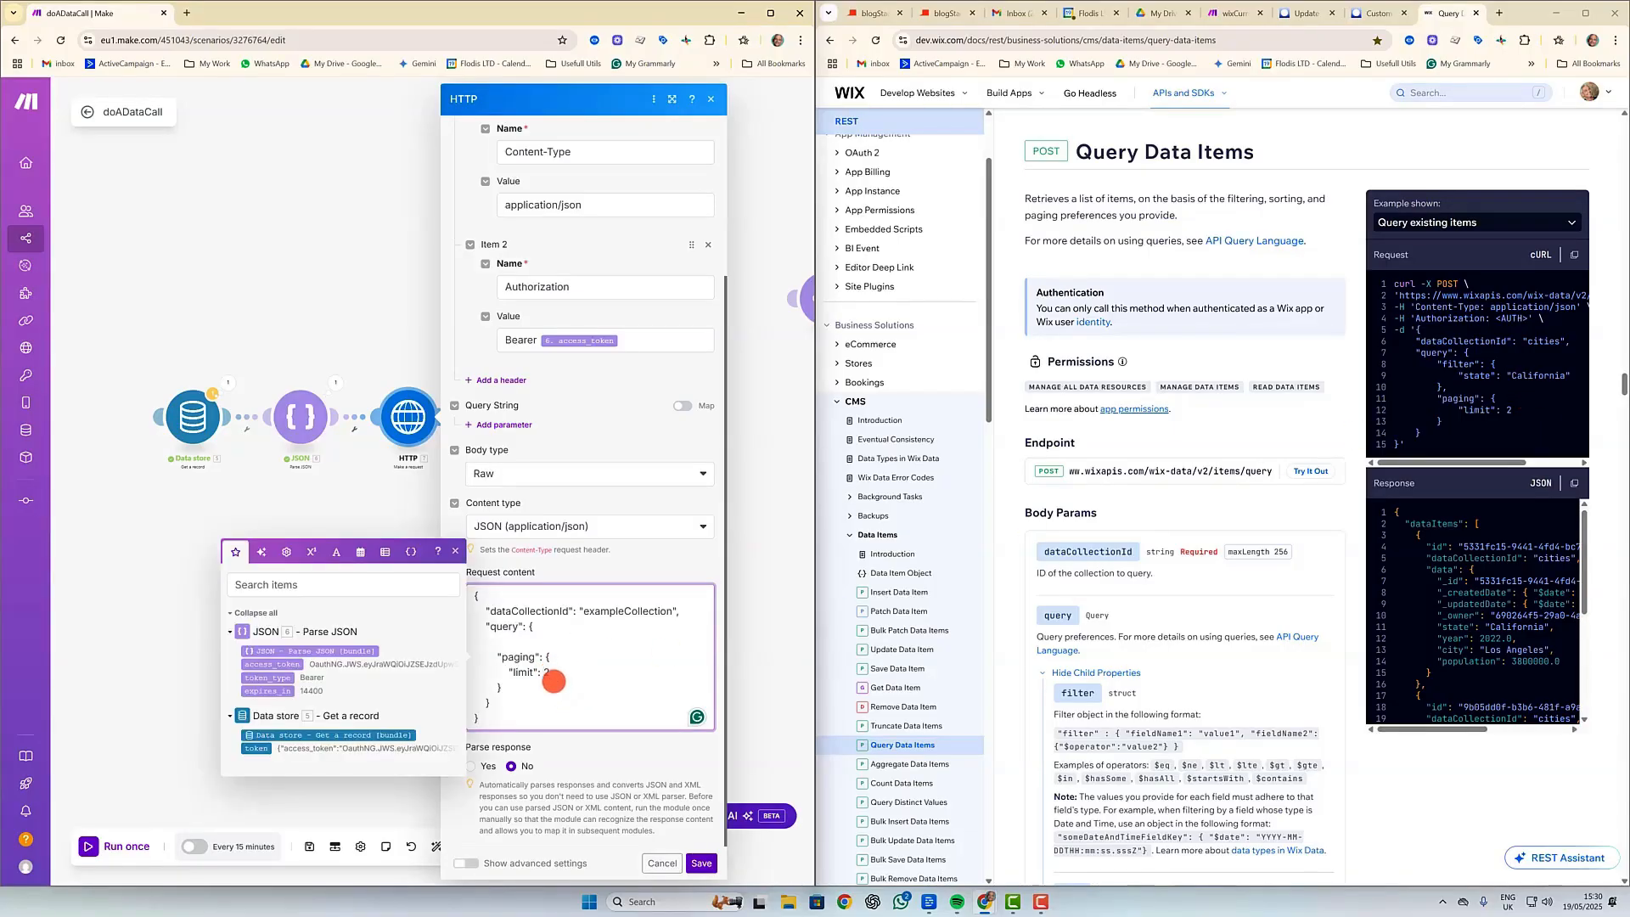
left_click_drag(546, 672, 558, 673)
type("4")
left_click(701, 862)
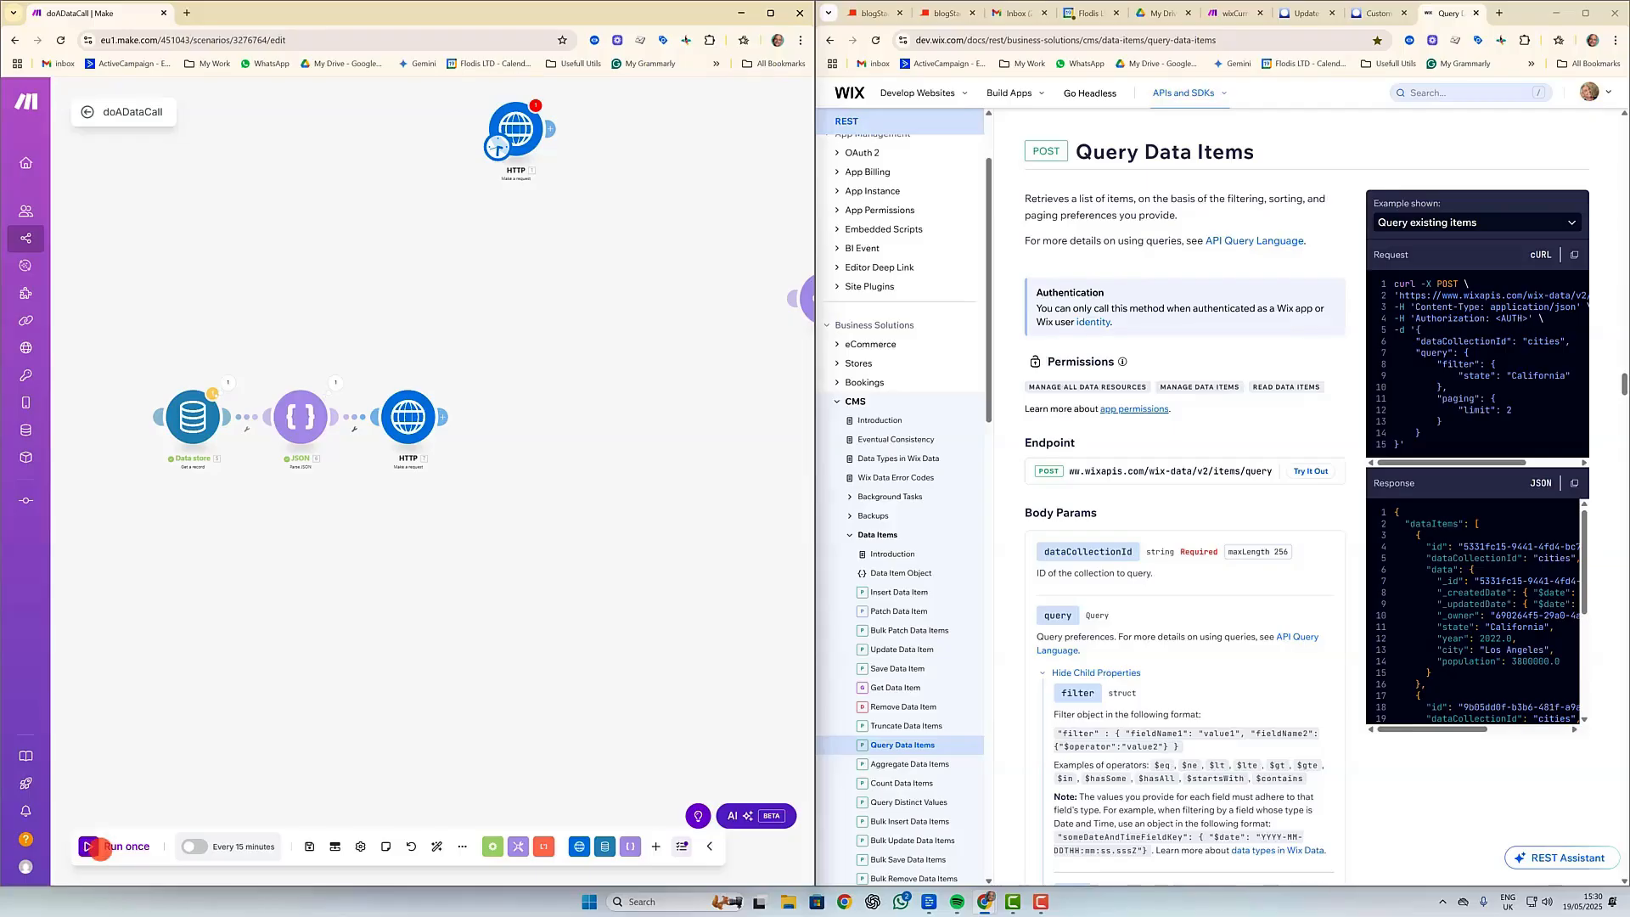
Run the scenario once and examine the data items returned in the HTTP module's output.
left_click(90, 846)
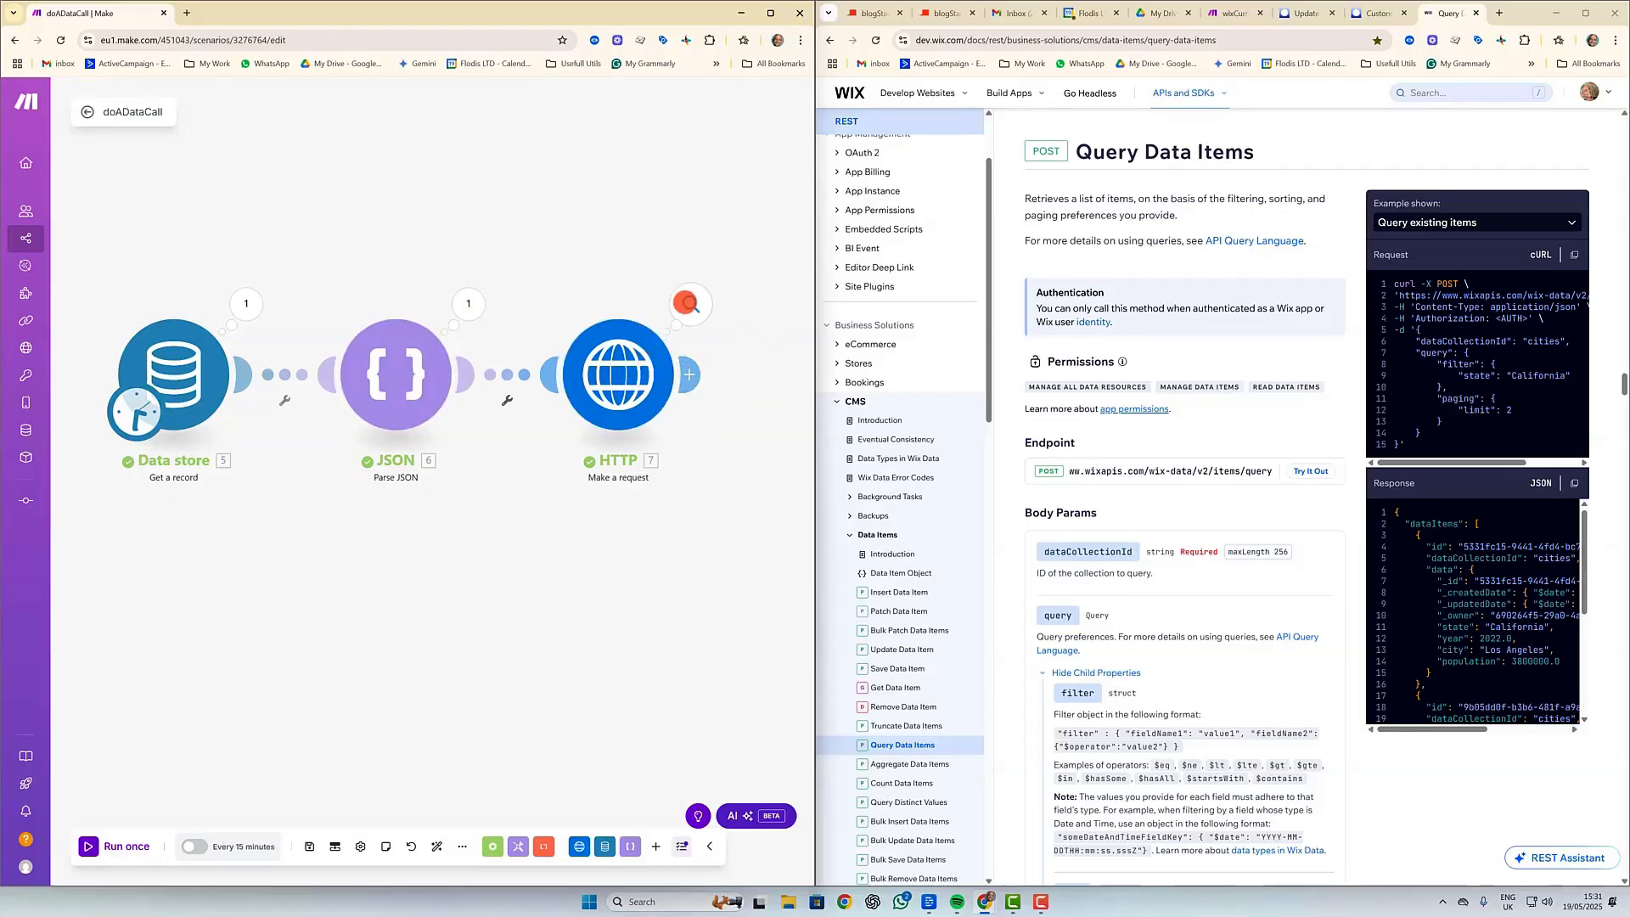
left_click(686, 303)
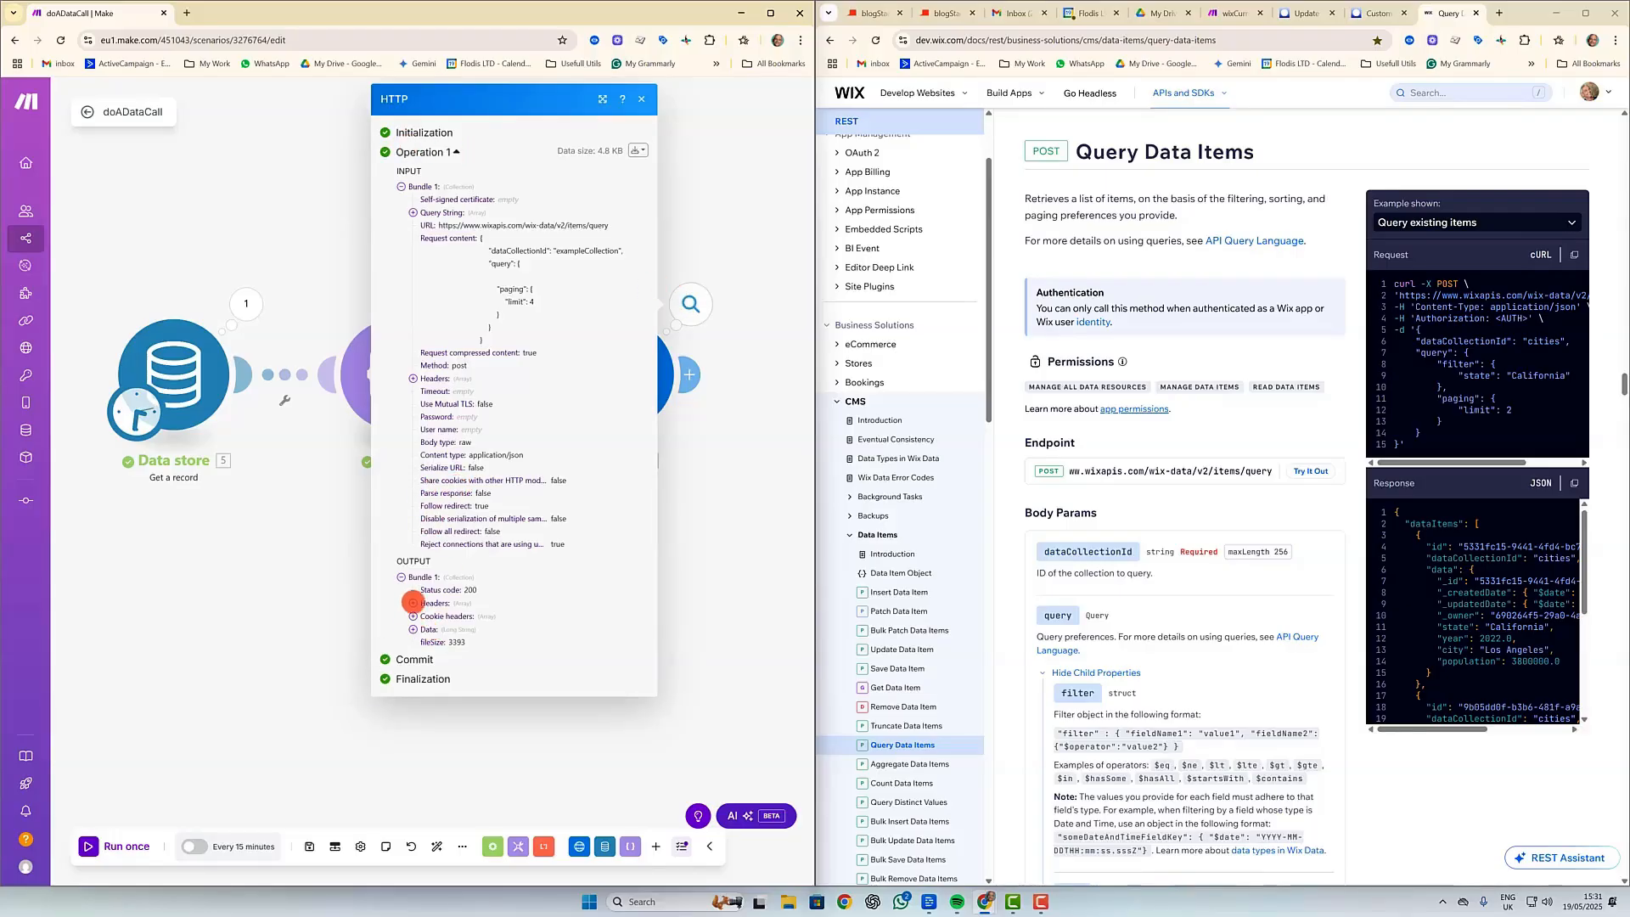
left_click(414, 629)
scroll(473, 619, "down", 5)
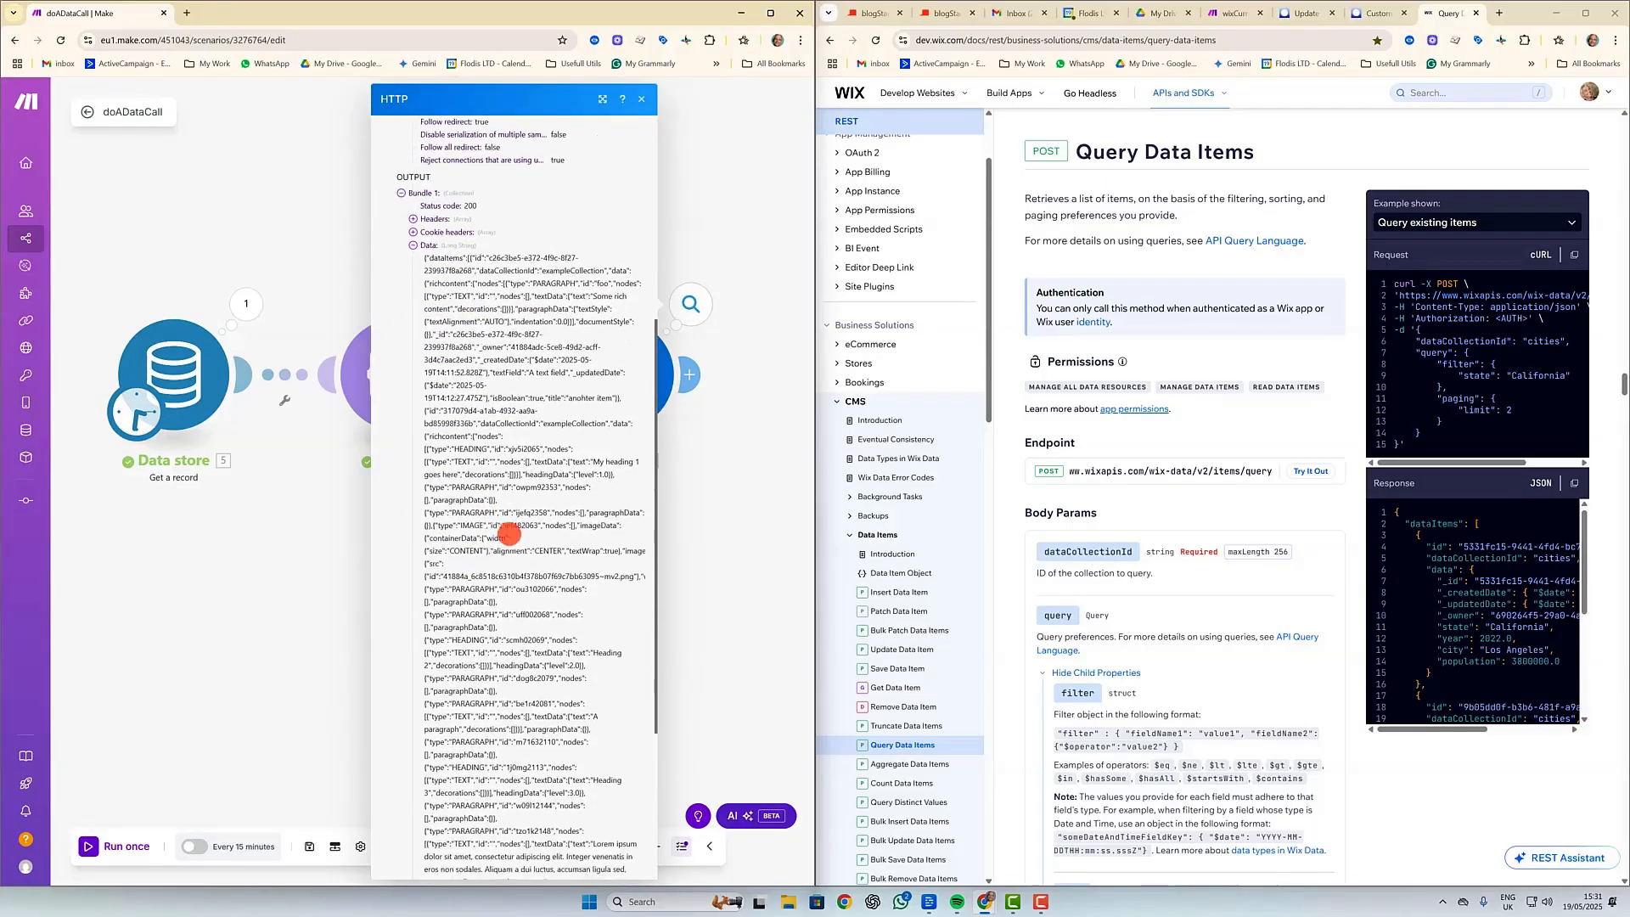
scroll(475, 280, "down", 2)
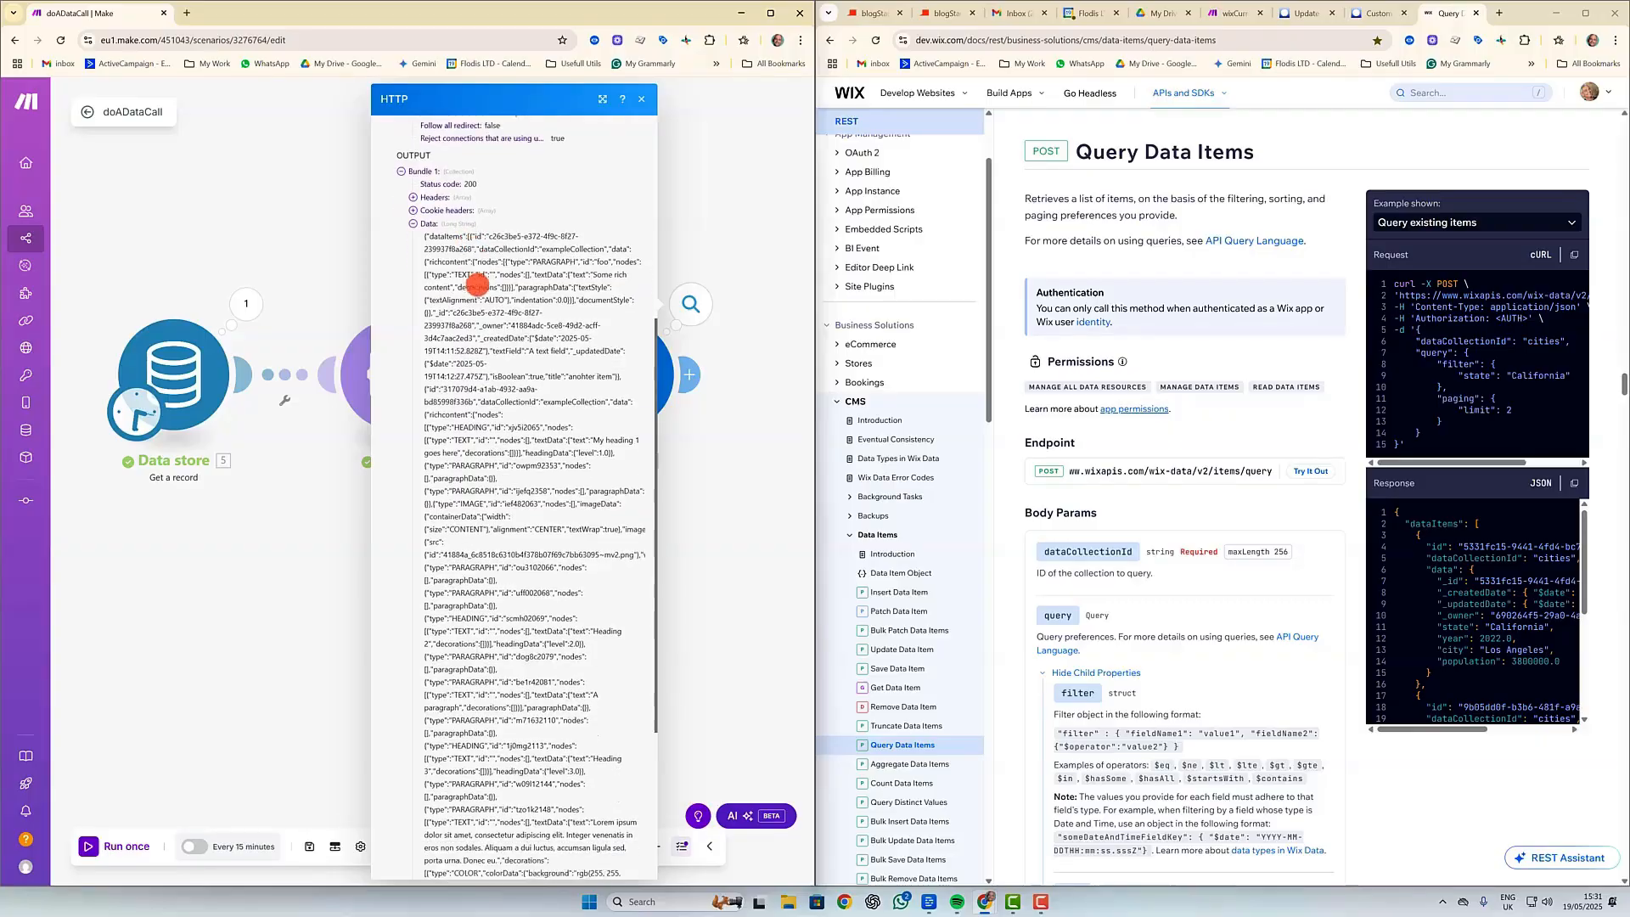
scroll(498, 286, "down", 3)
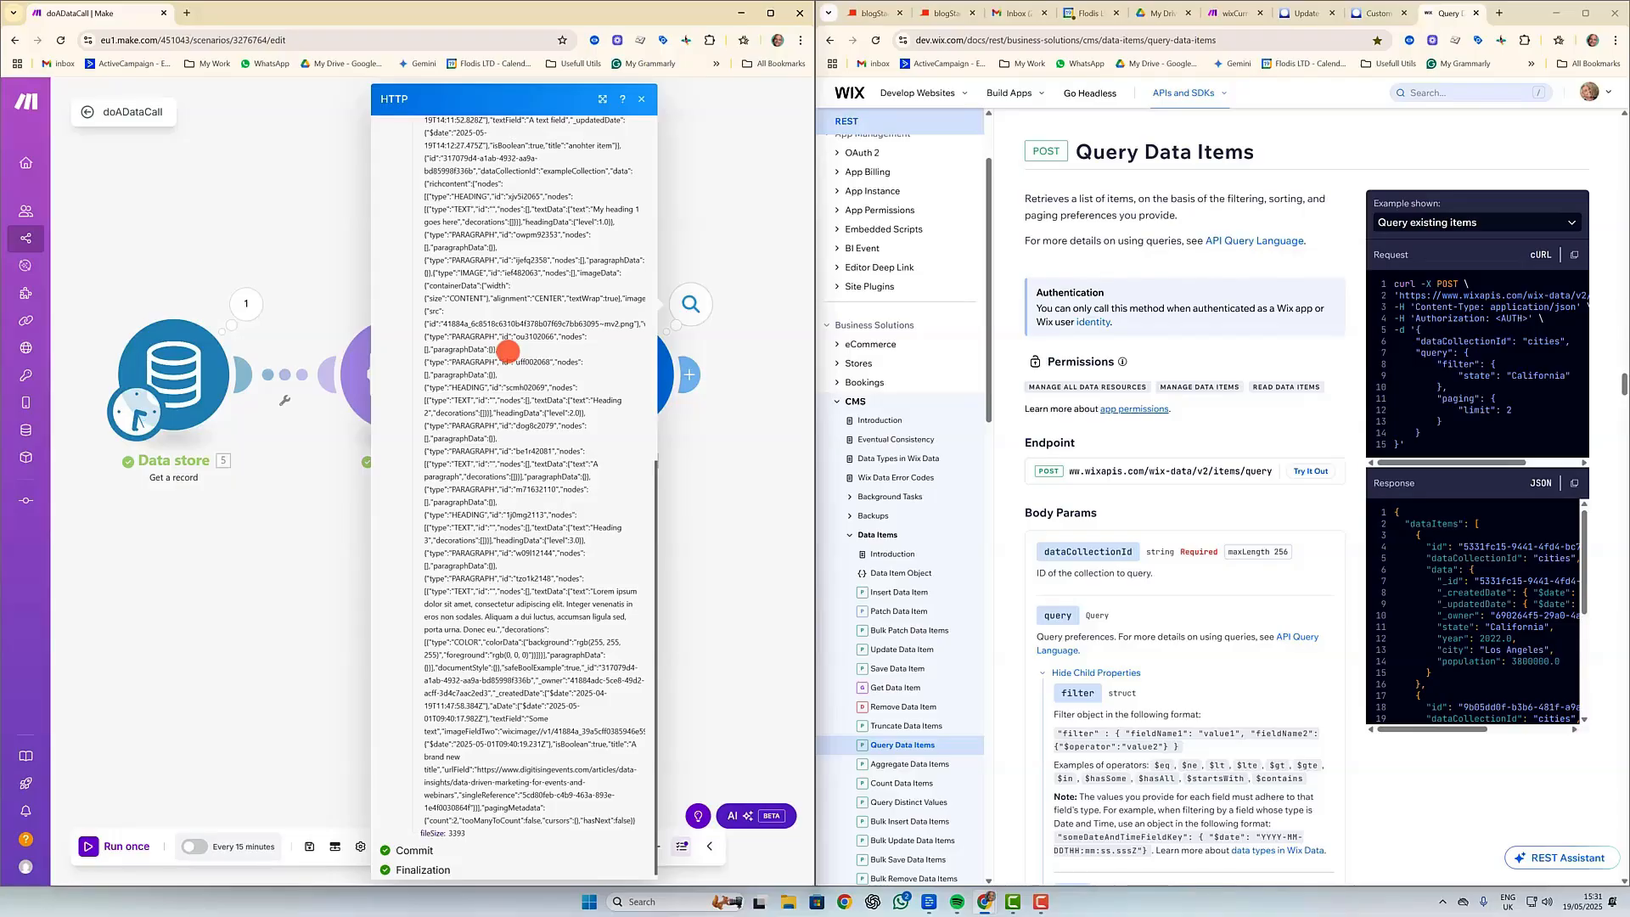
scroll(514, 365, "down", 1)
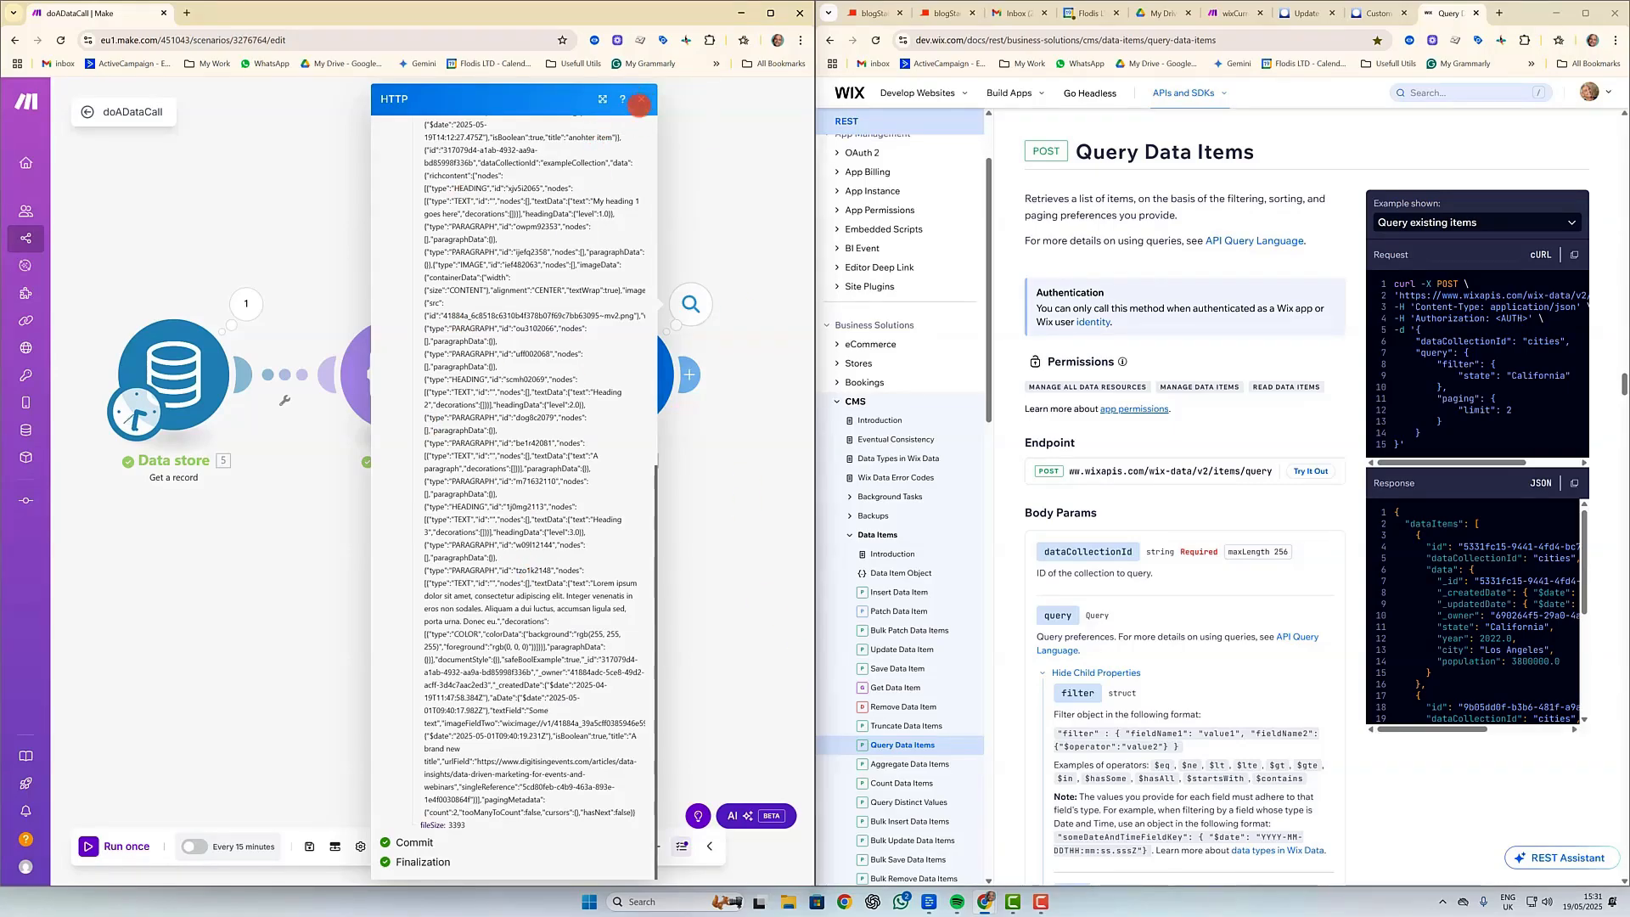
left_click(641, 98)
Add a JSON Parse JSON module after the HTTP module, map its JSON string to the HTTP module's Data, and save it.
left_click_drag(684, 546, 442, 584)
left_click(448, 403)
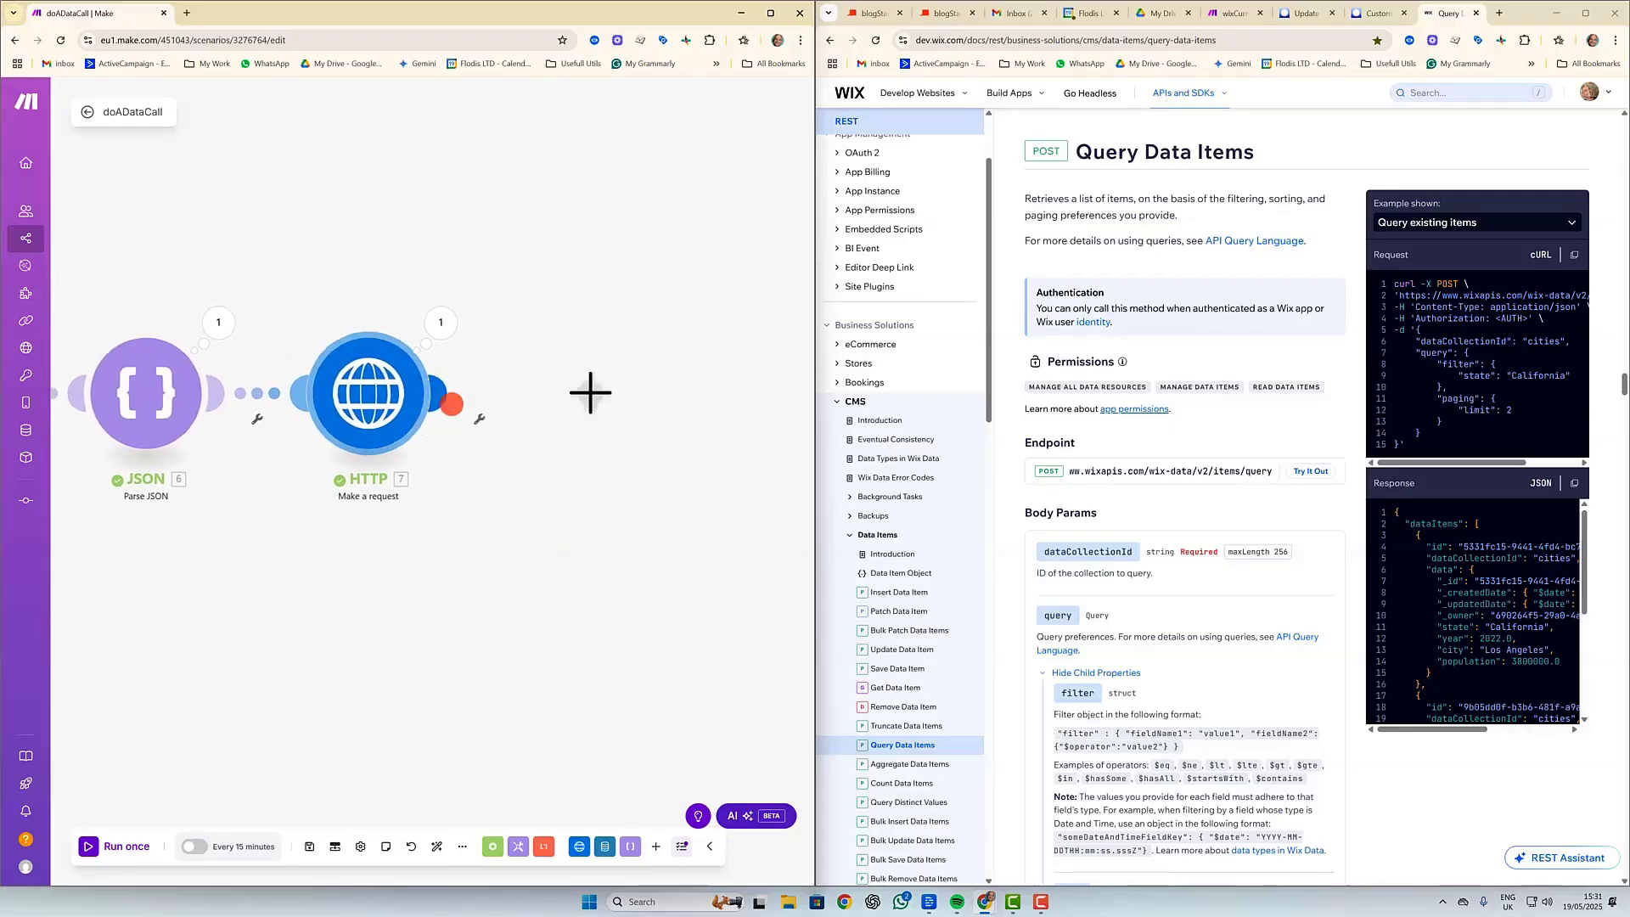
left_click(298, 473)
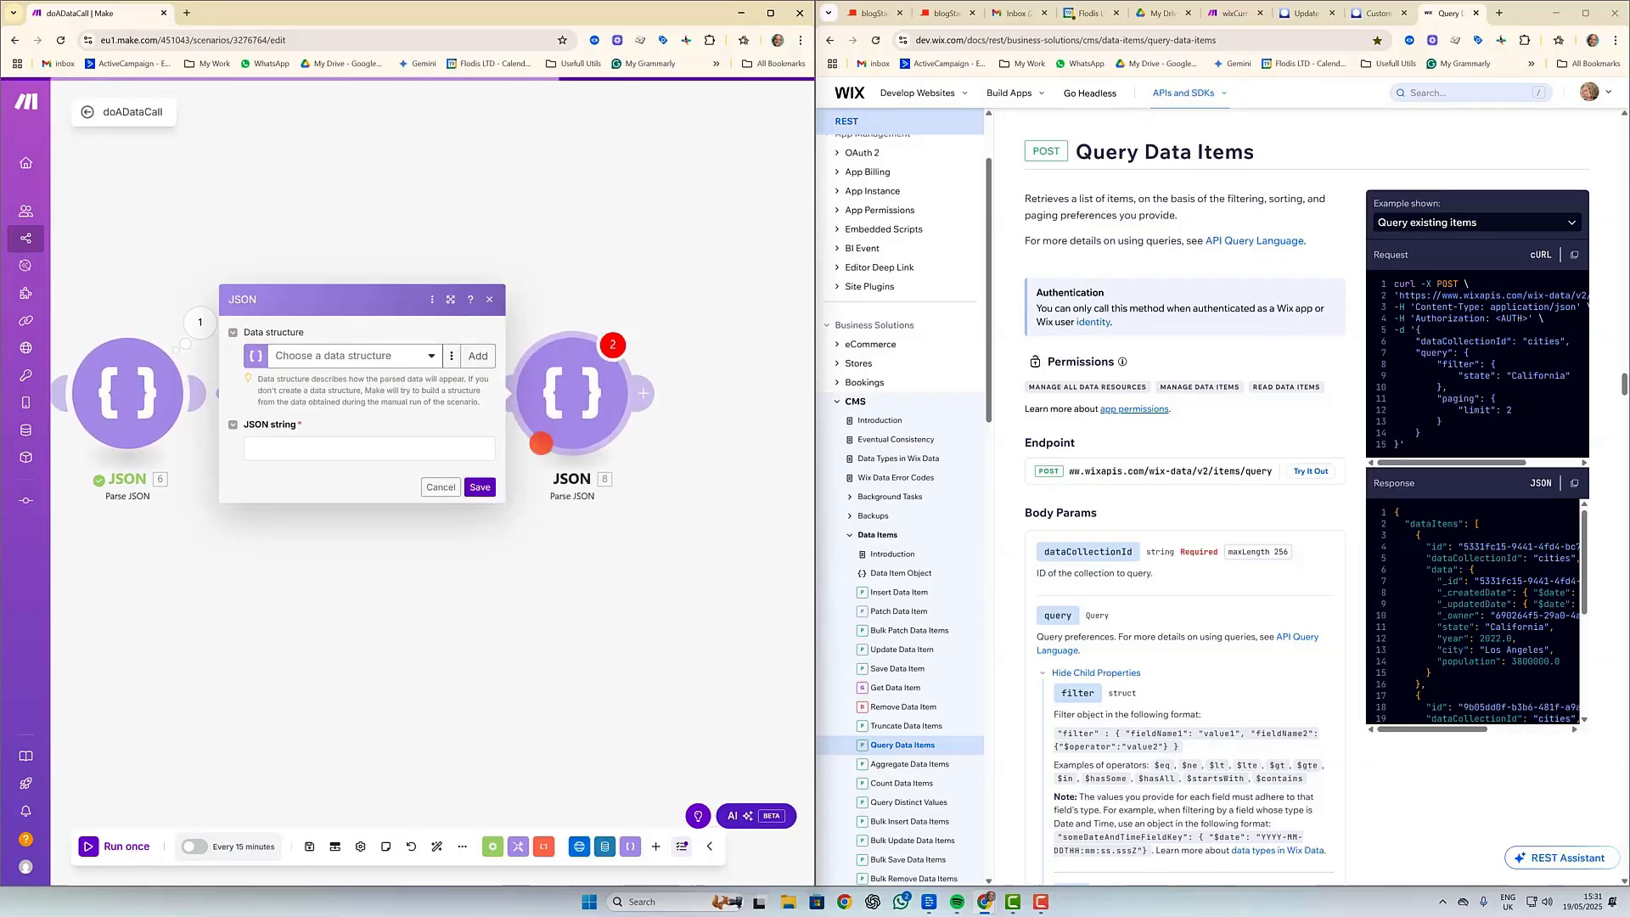
left_click(348, 453)
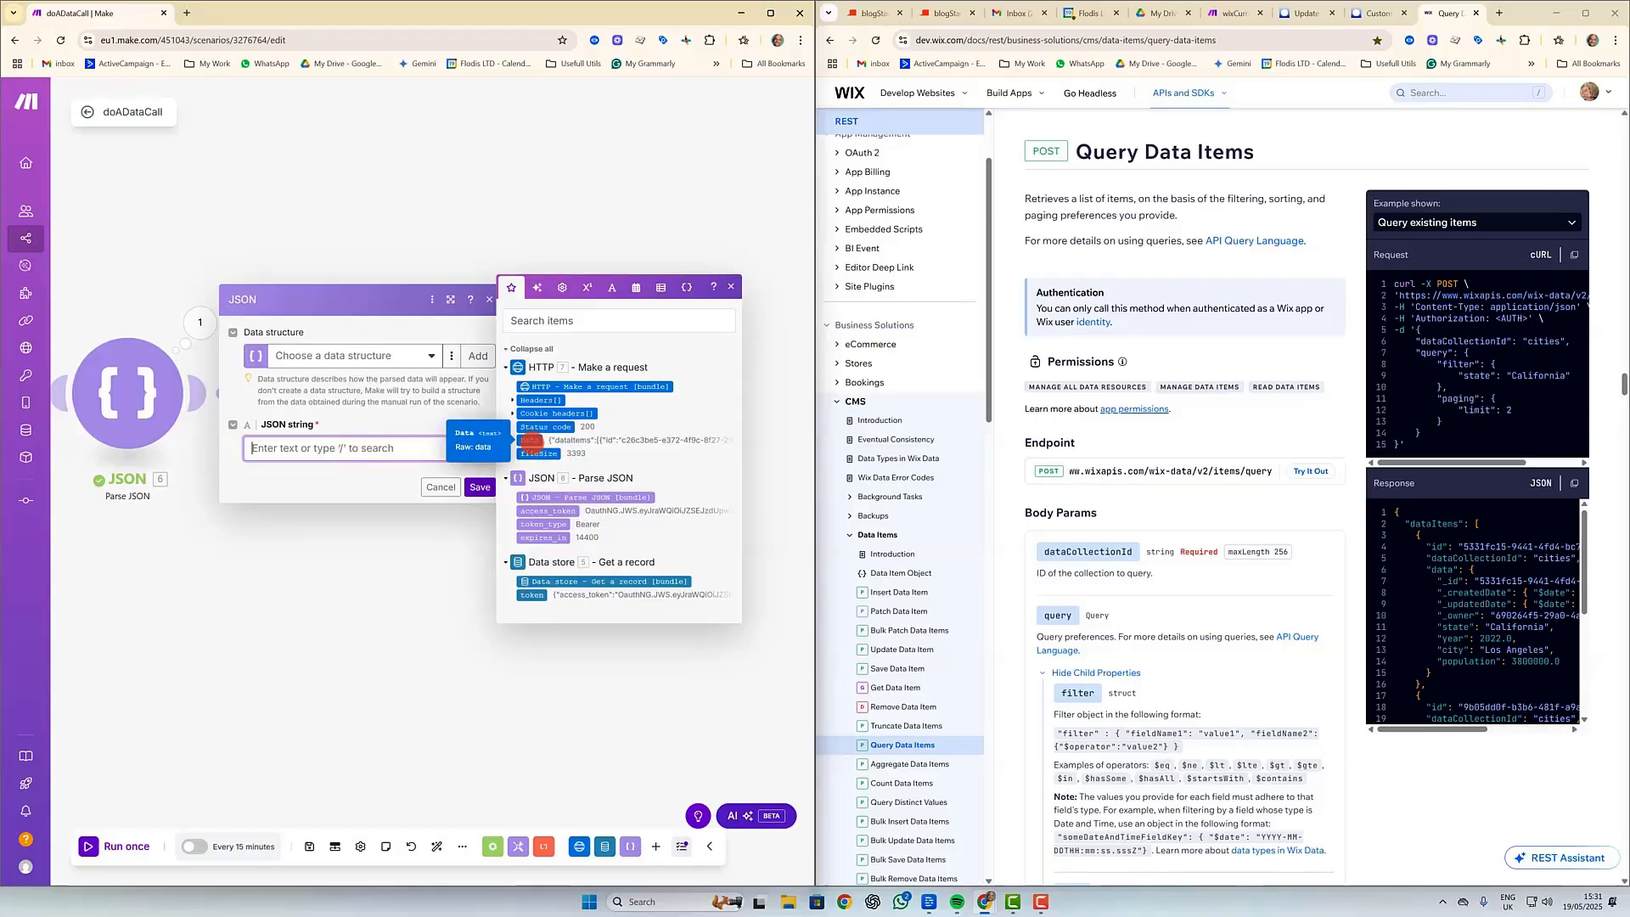
left_click(531, 441)
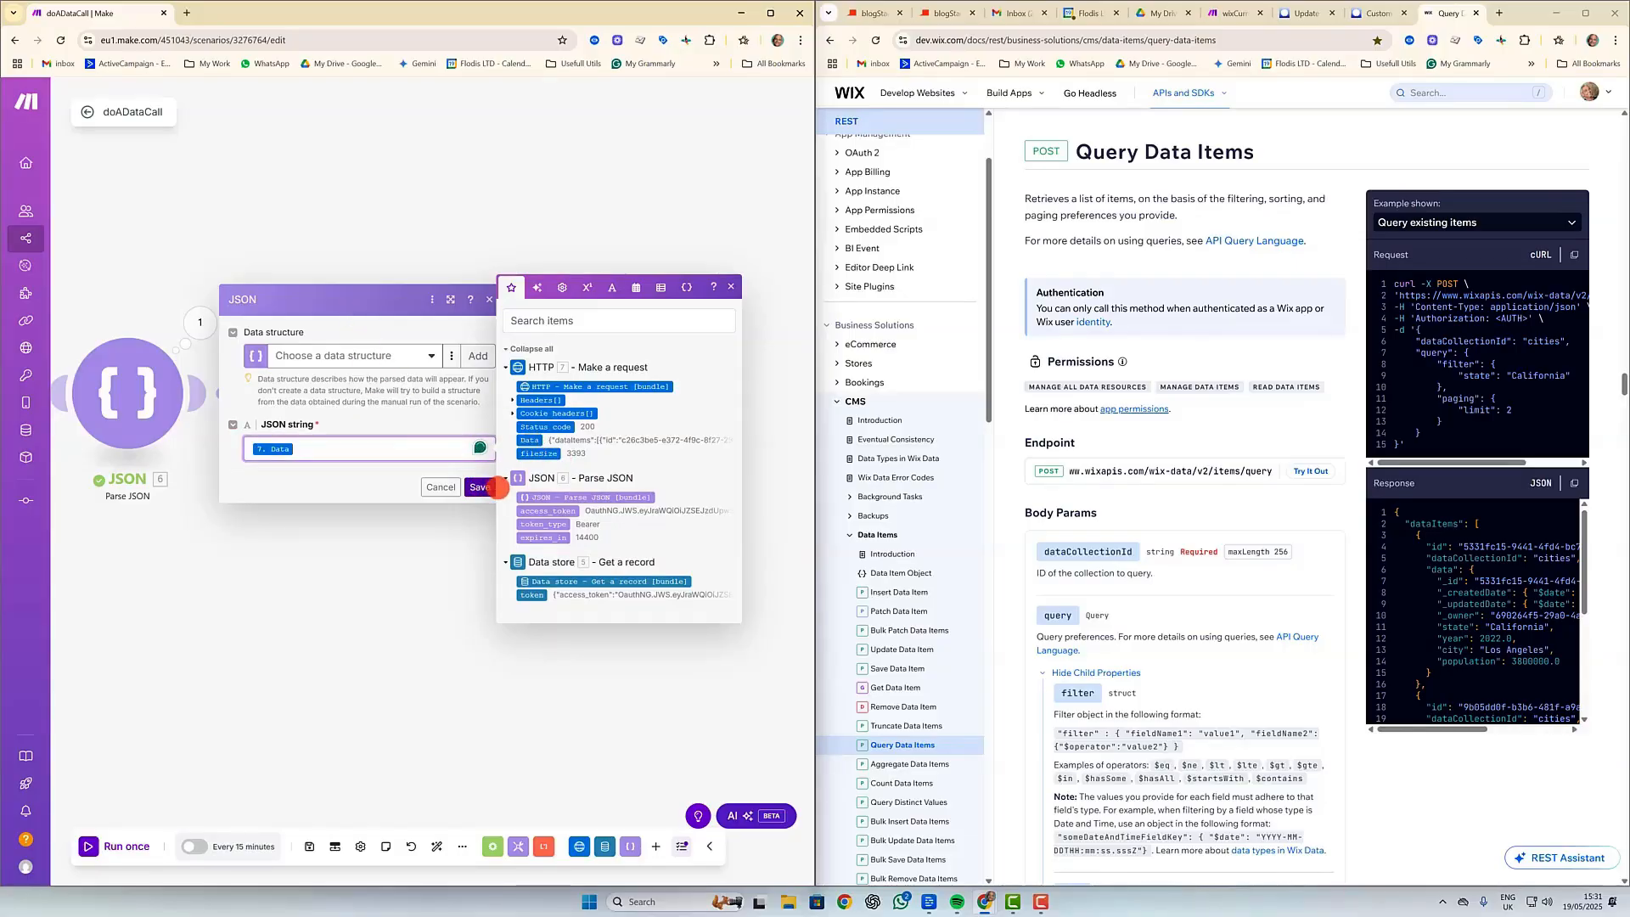
left_click(480, 487)
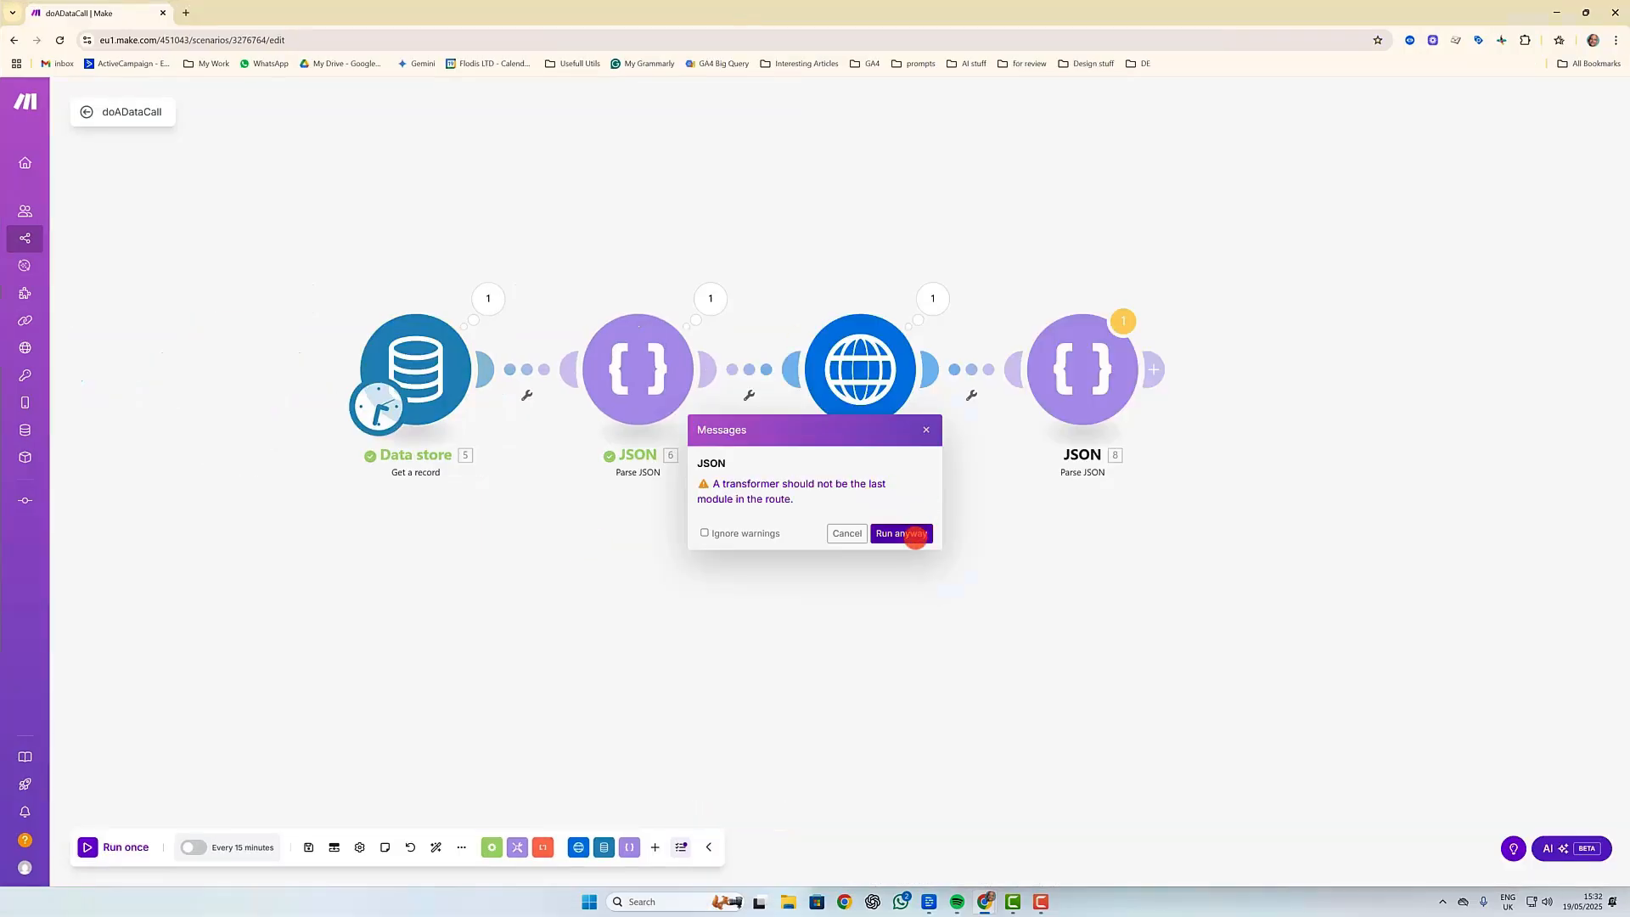
Run the scenario despite the transformer warning and examine both dataItems entries and their fields in the last Parse JSON module's output.
left_click(917, 532)
left_click_drag(998, 739, 1022, 468)
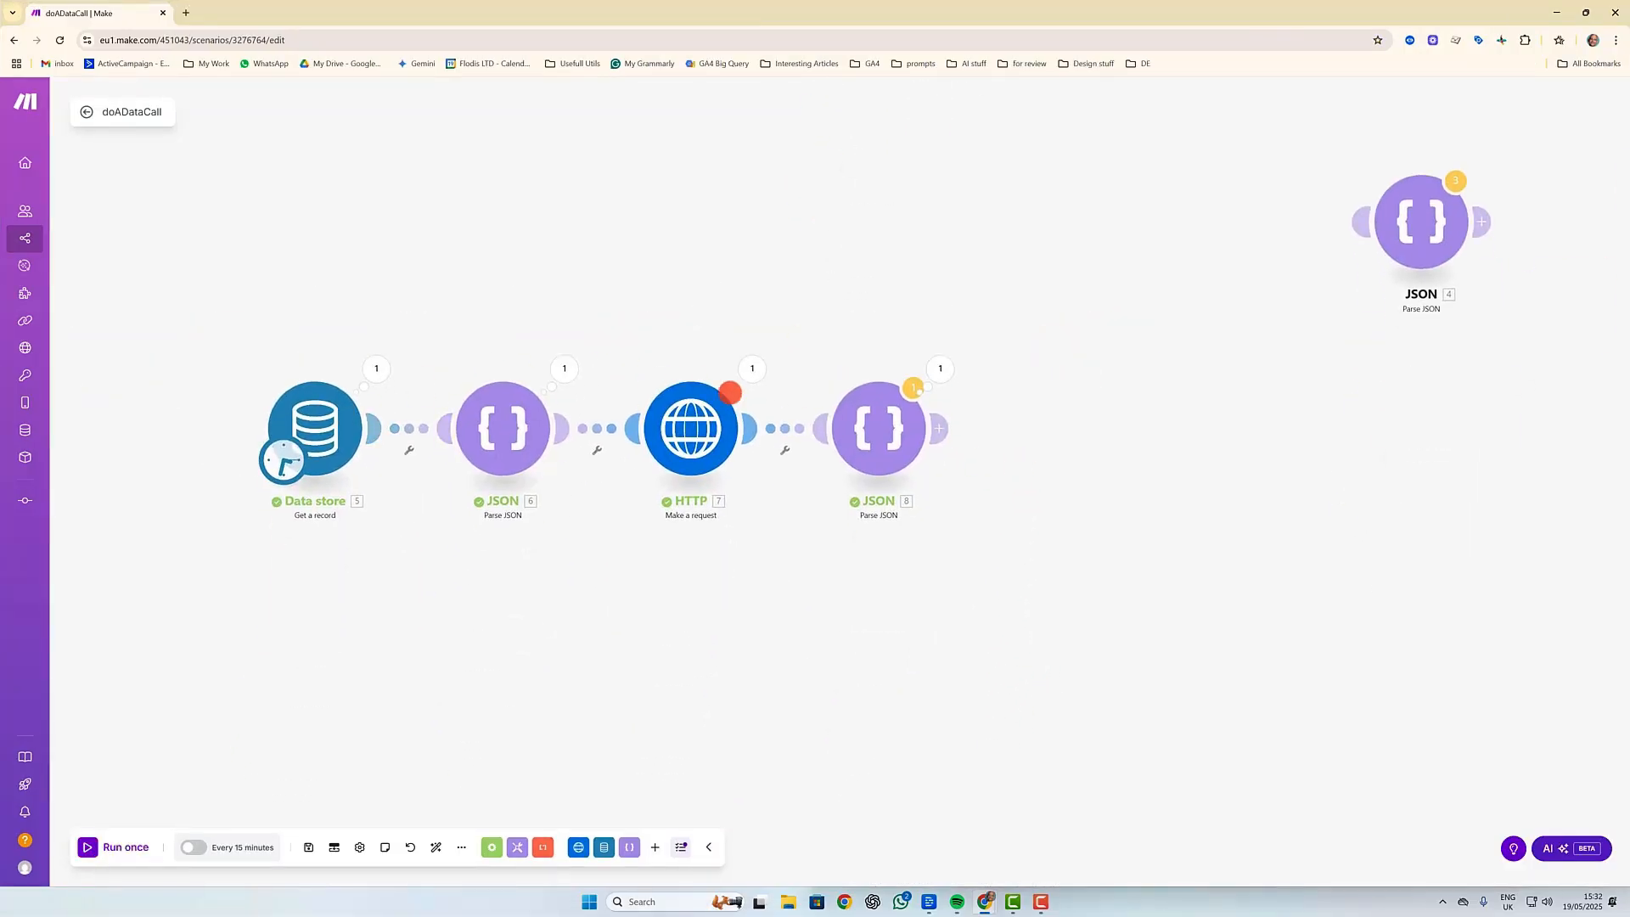
left_click(938, 371)
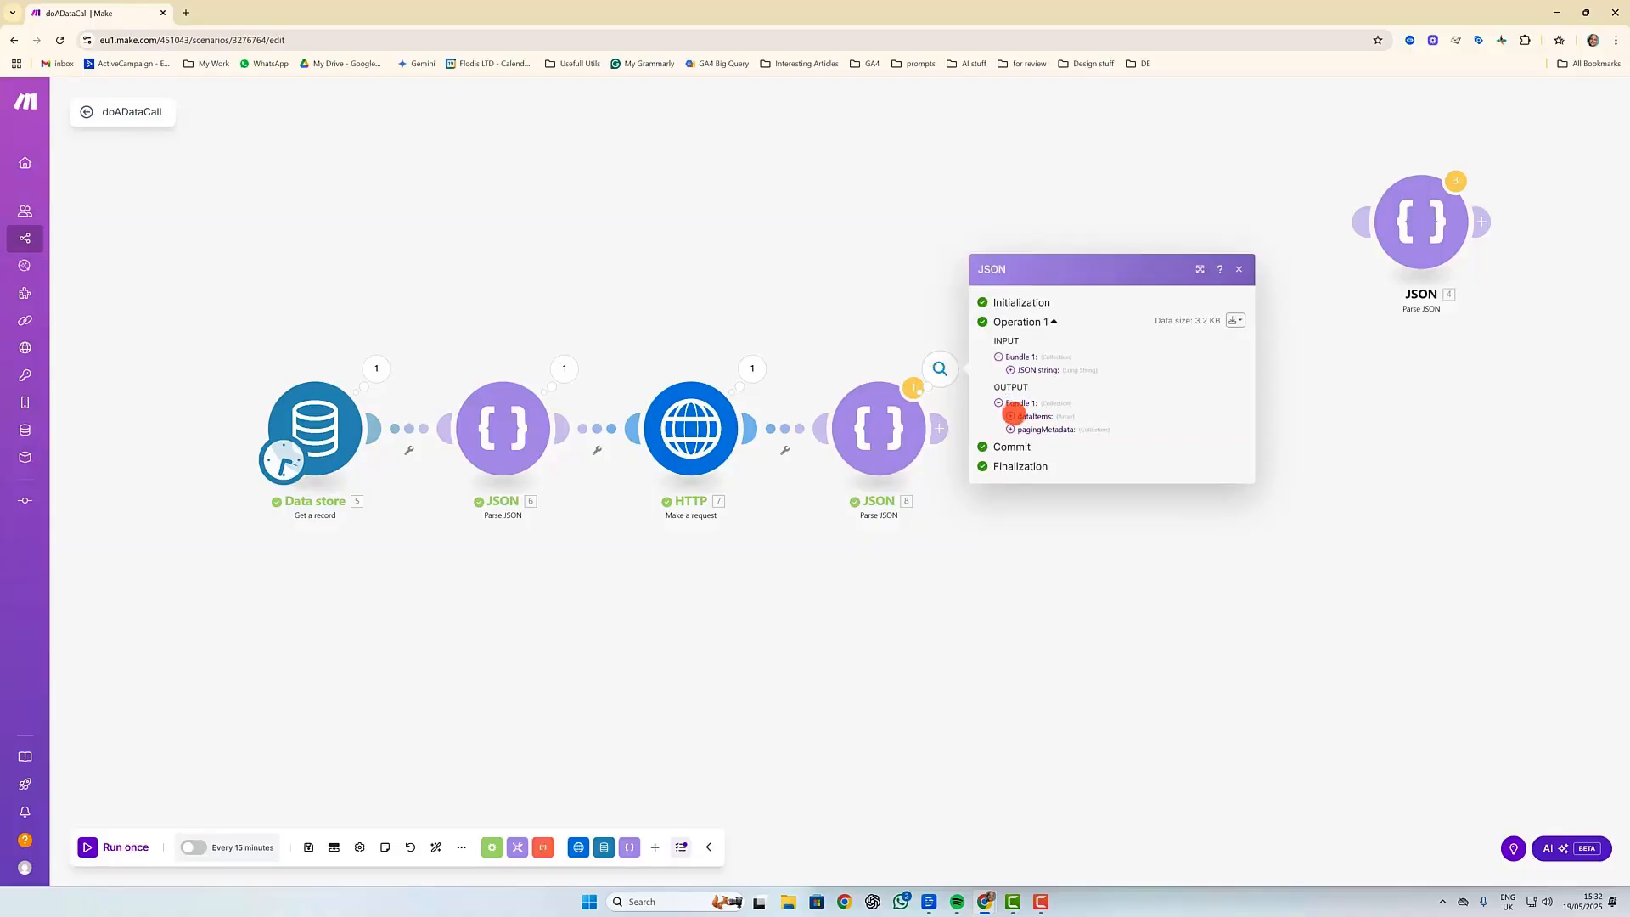
left_click(1010, 416)
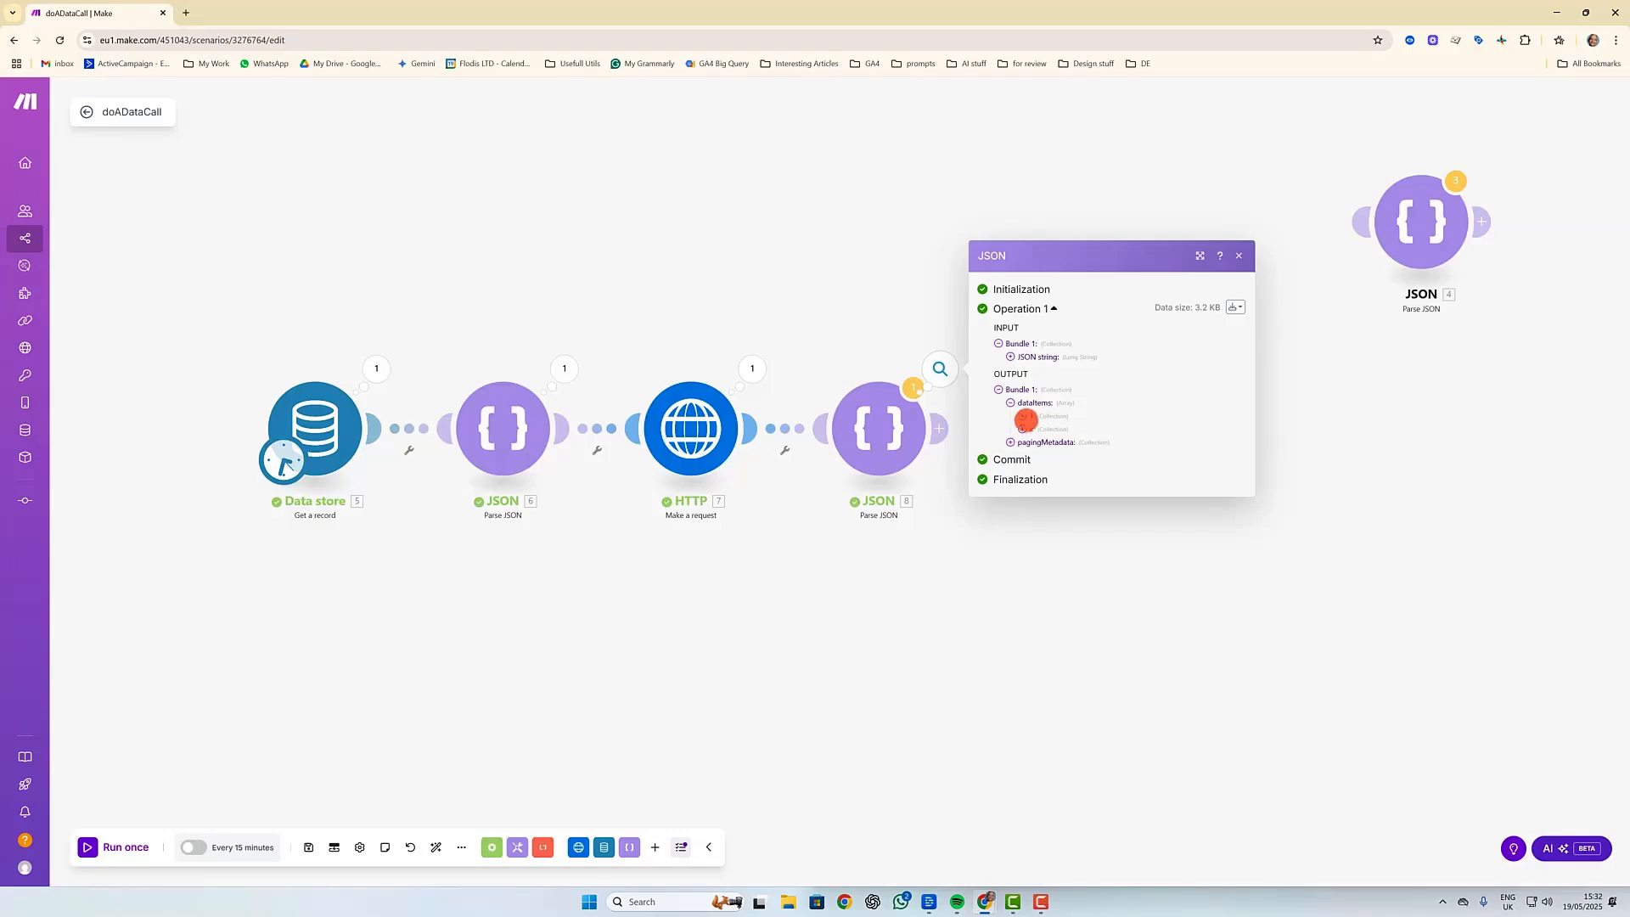
left_click(1021, 416)
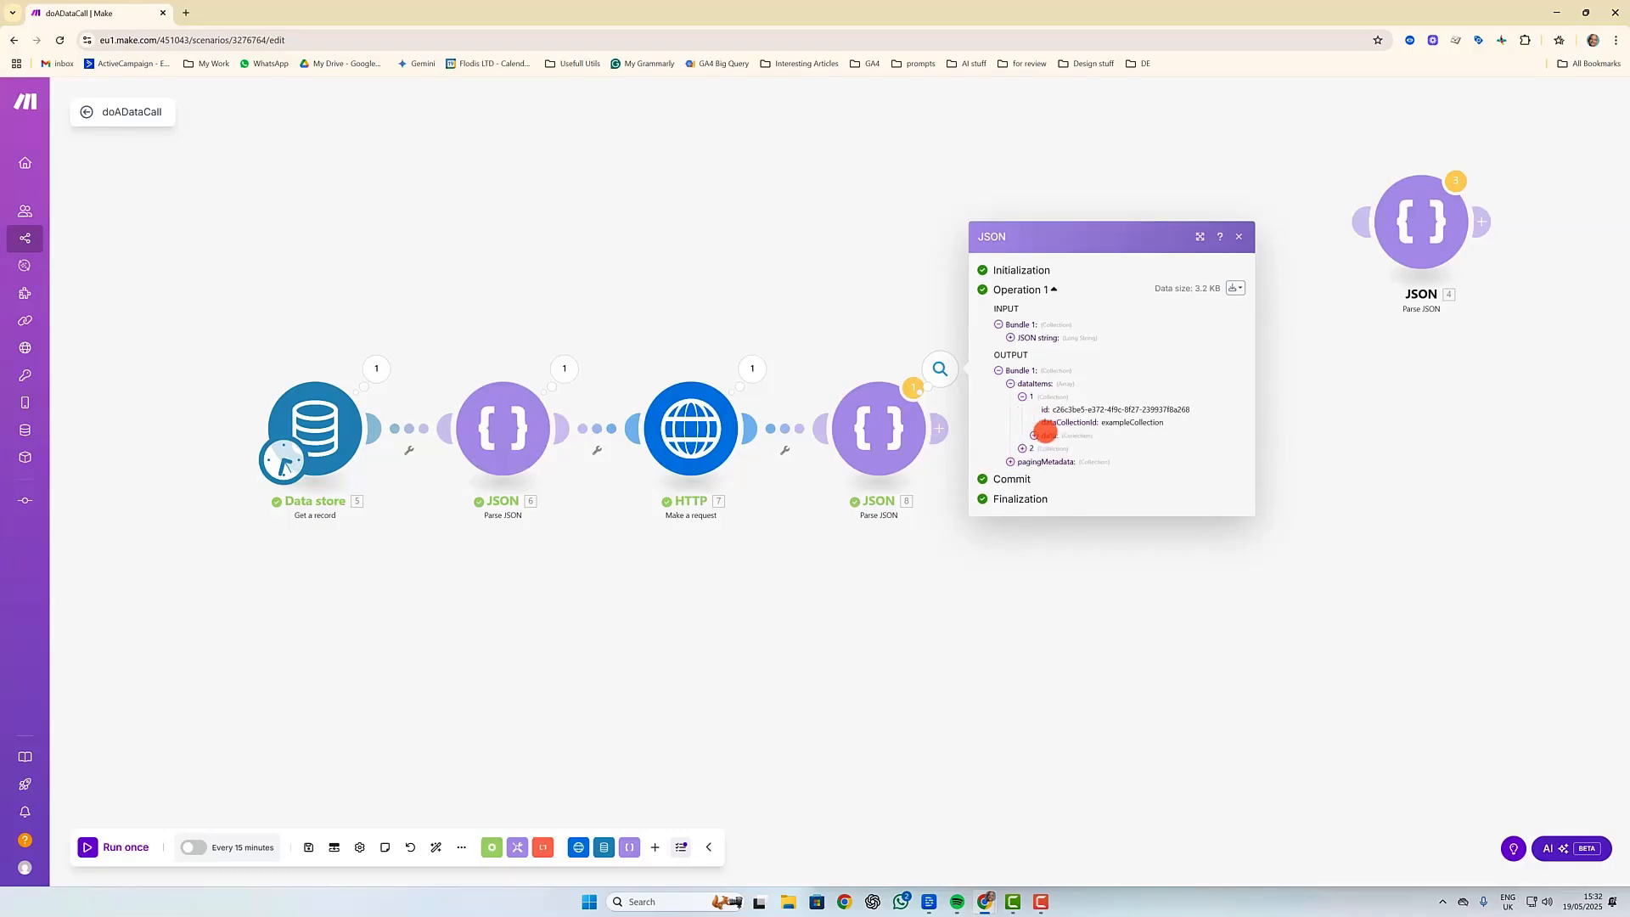
left_click(1033, 442)
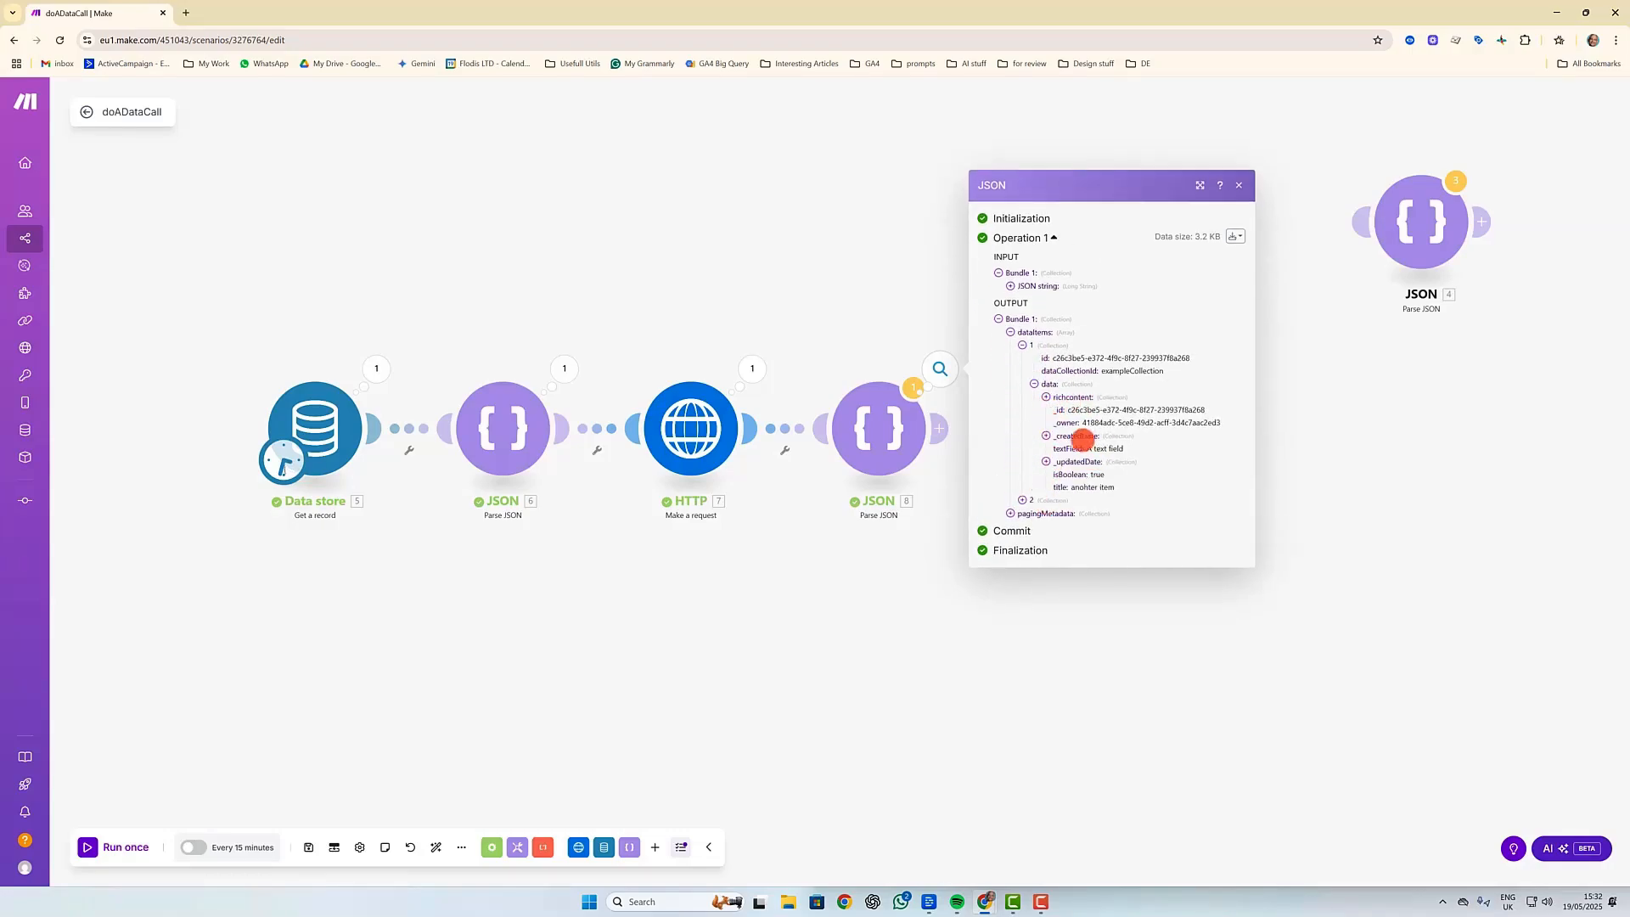
left_click_drag(1086, 448, 1025, 496)
left_click(1023, 499)
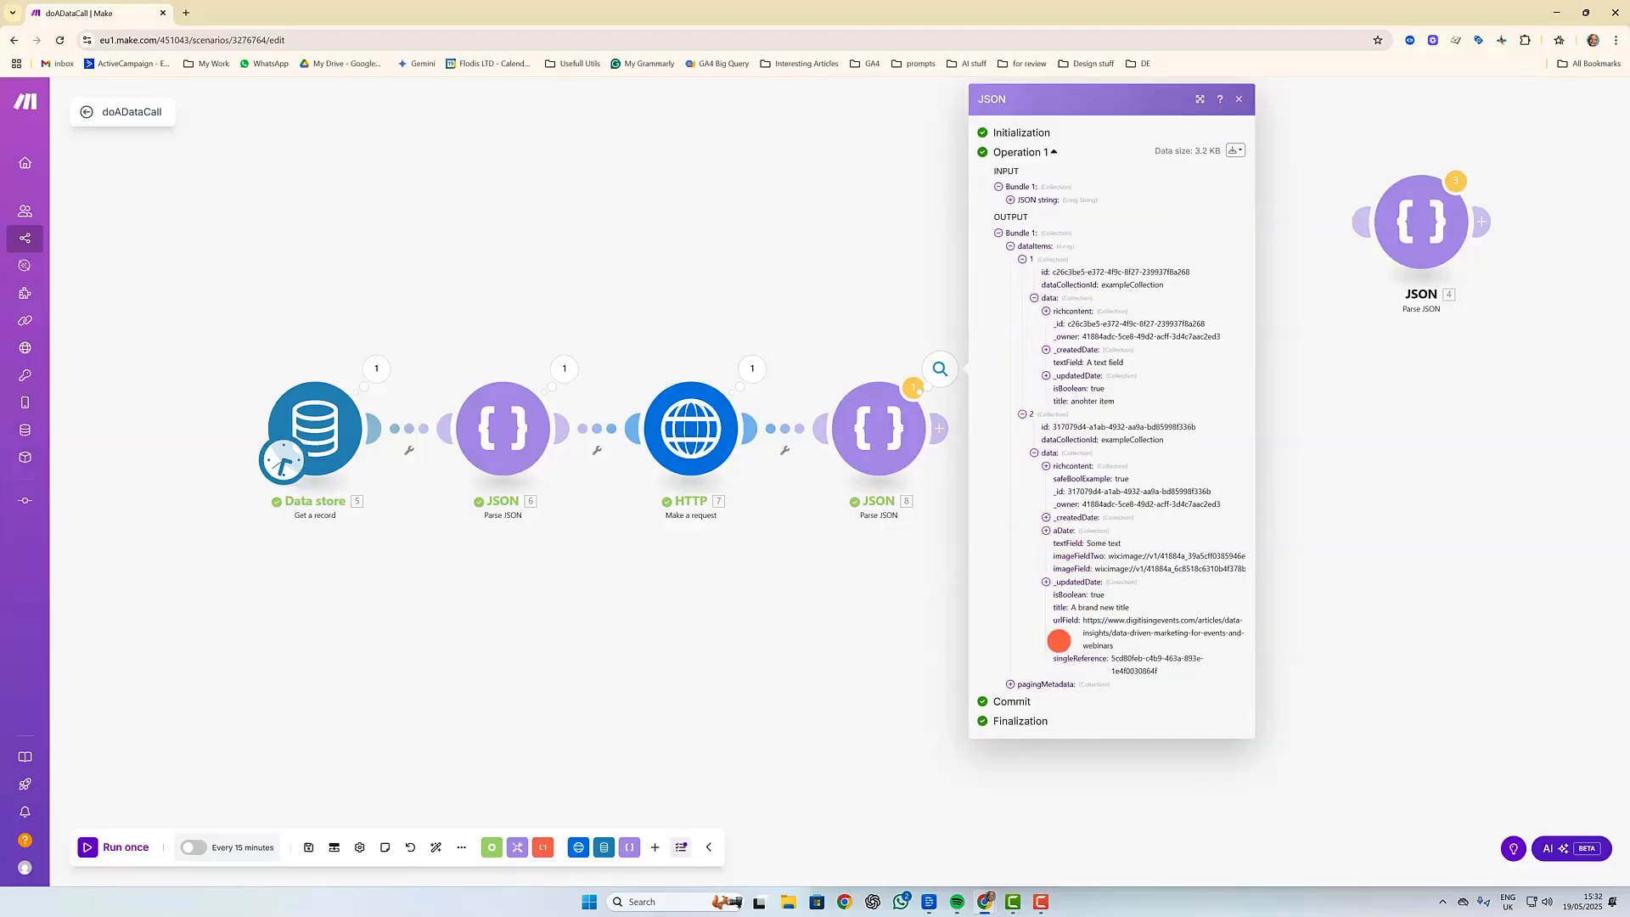
left_click_drag(1075, 608, 1117, 607)
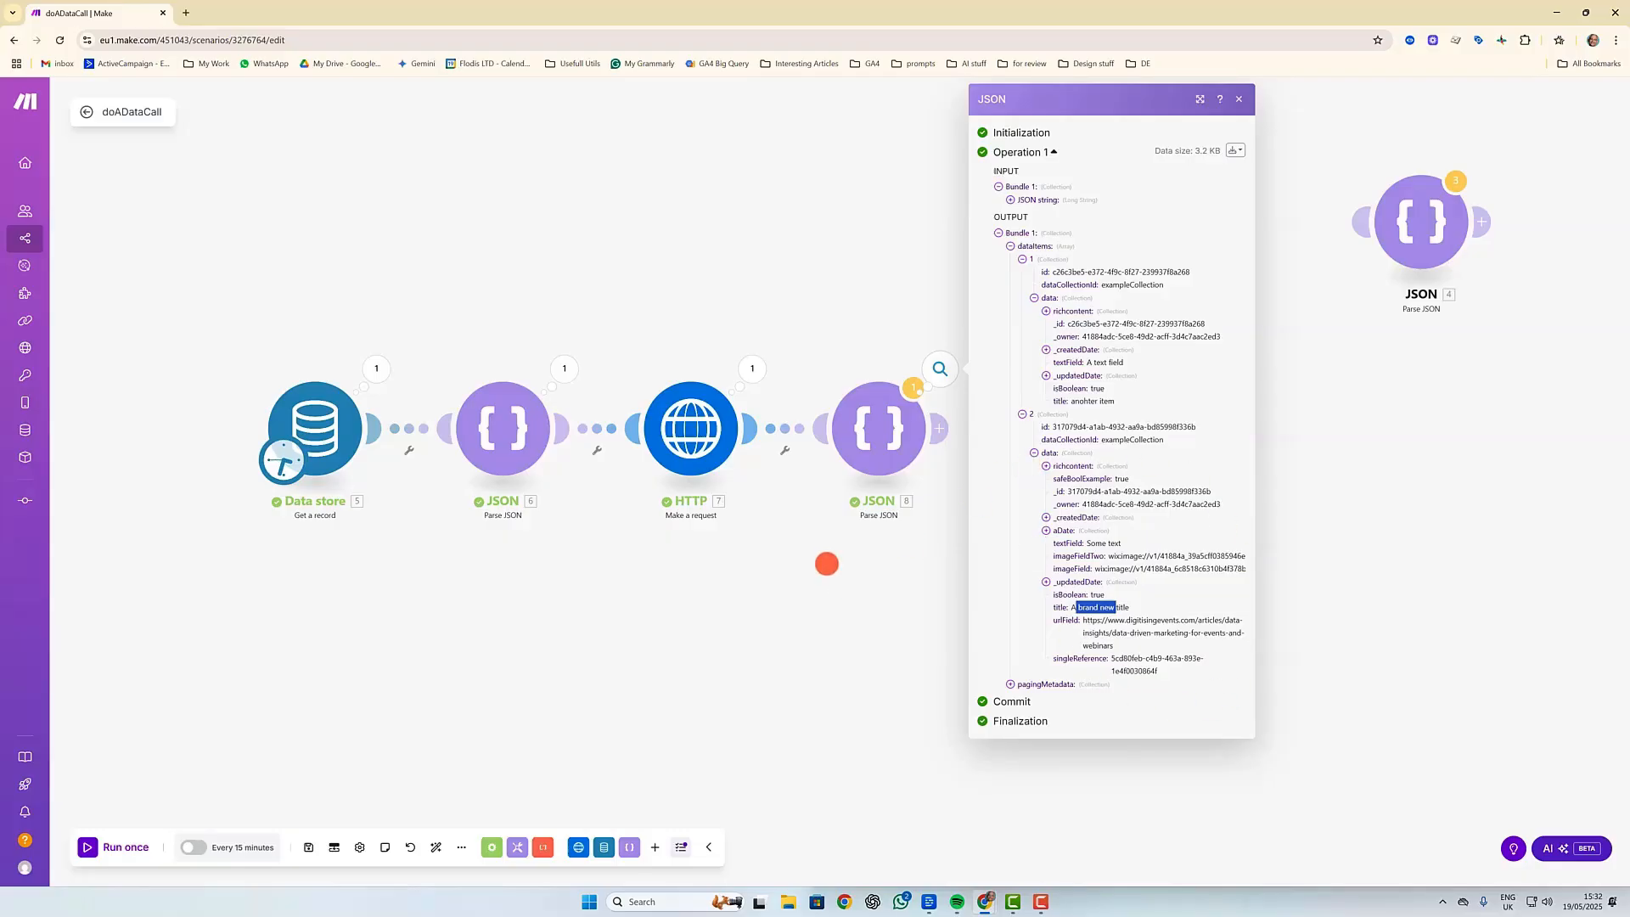
left_click(812, 590)
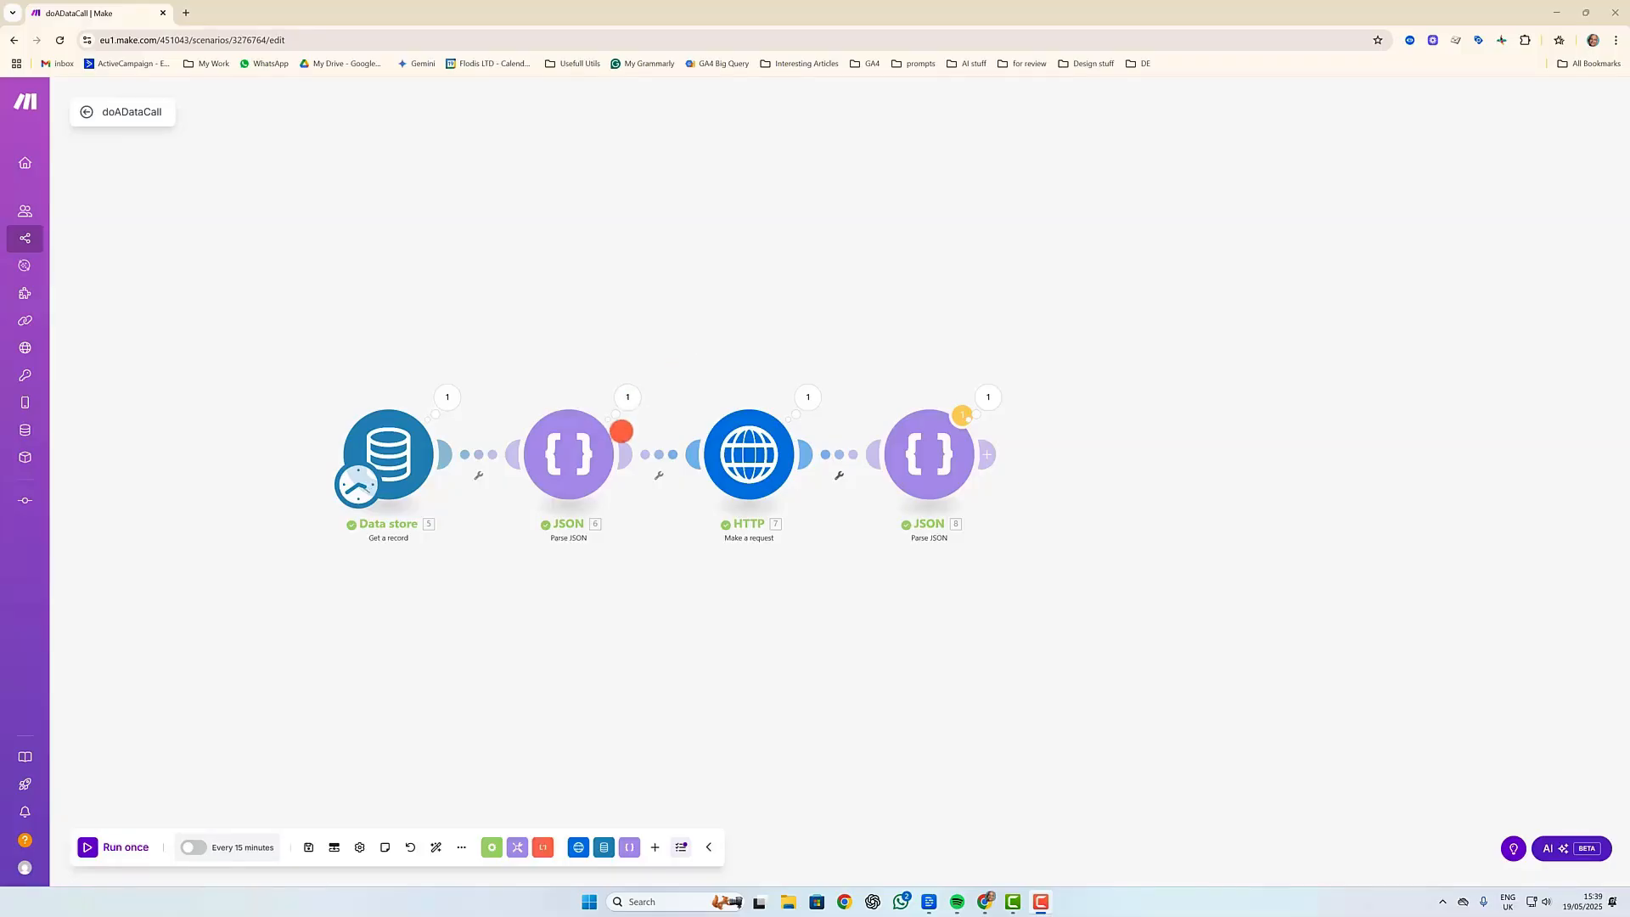
Inspect the access_token value in the output of the Parse JSON module that follows the Data store module.
left_click(596, 450)
left_click(627, 397)
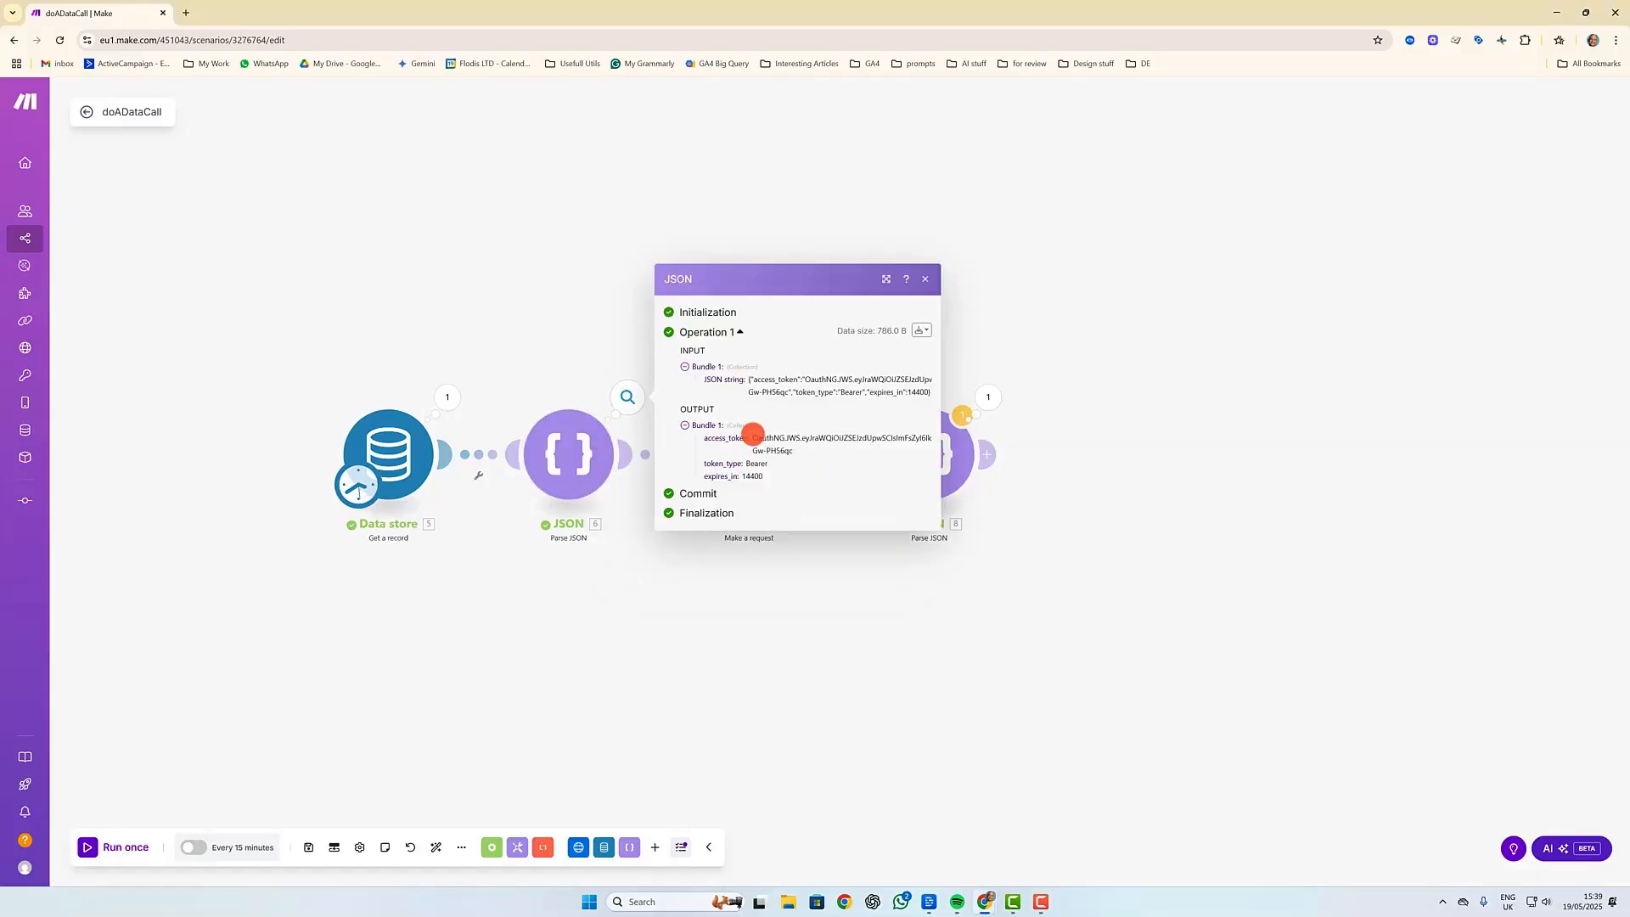
left_click_drag(754, 437, 841, 466)
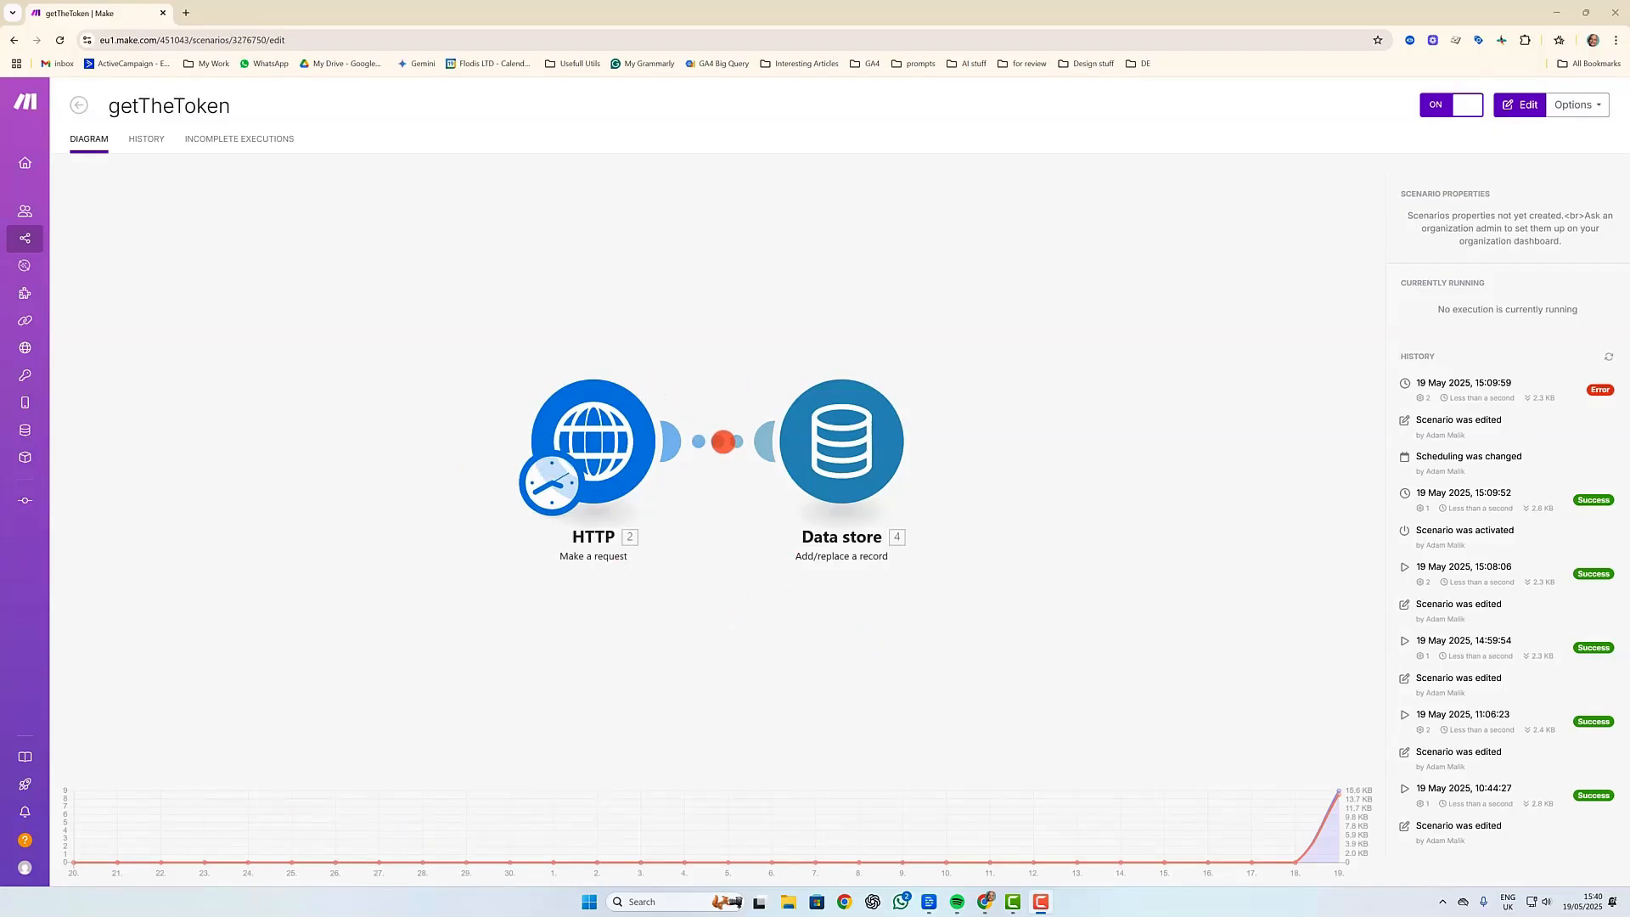
Open the getTheToken scenario for editing and insert a Parse JSON module between the HTTP and Data store modules.
right_click(723, 441)
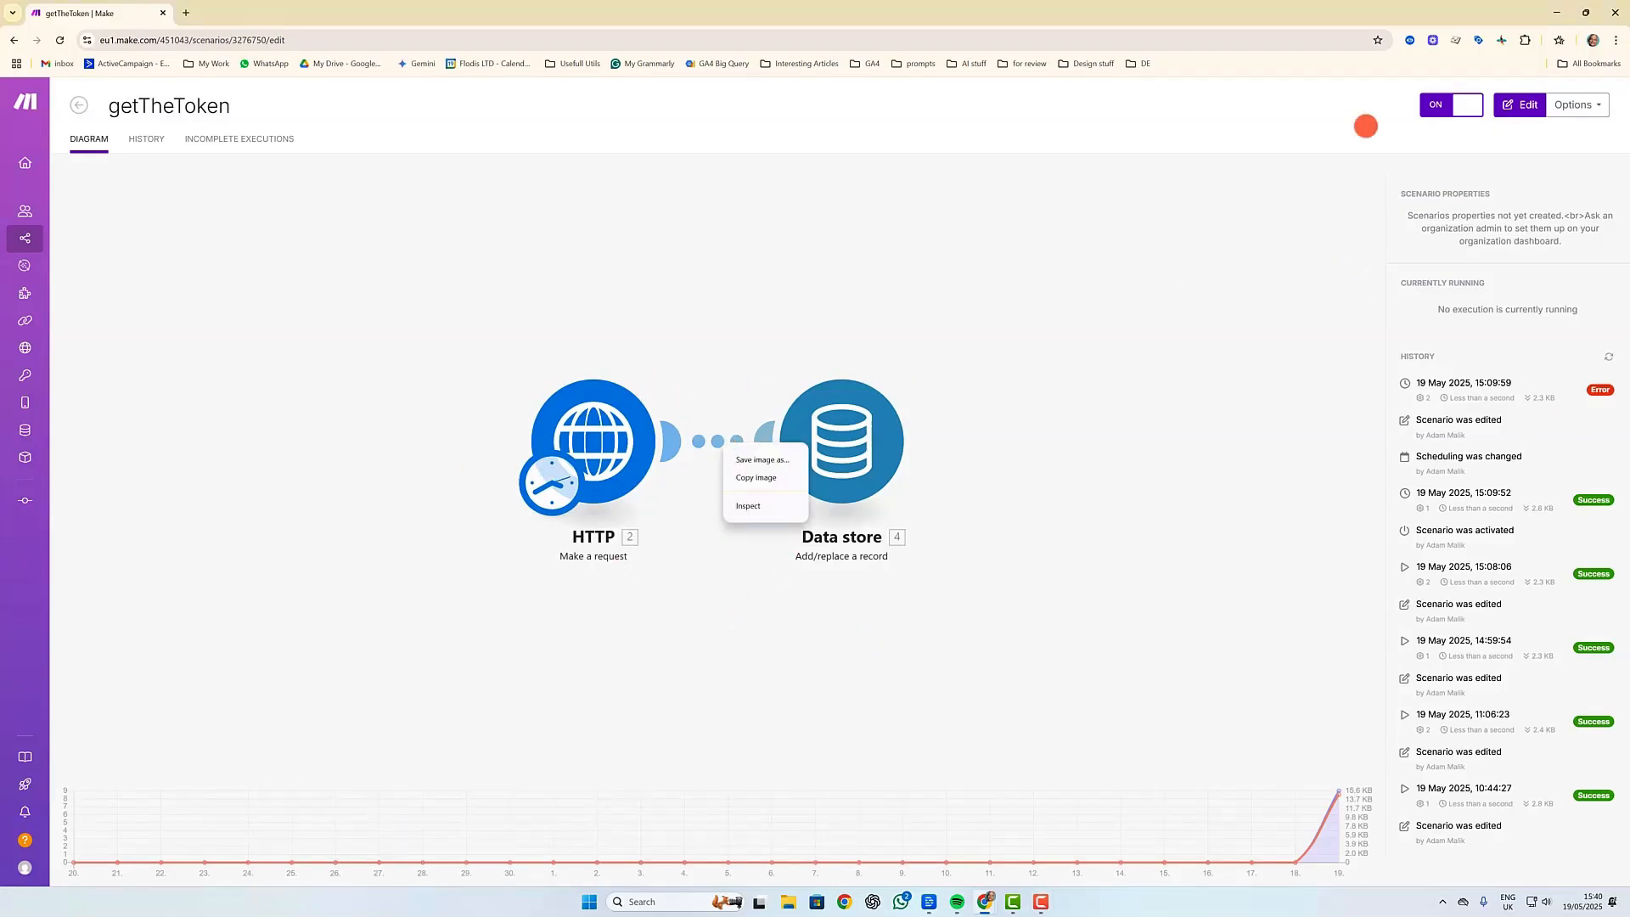
left_click(1498, 109)
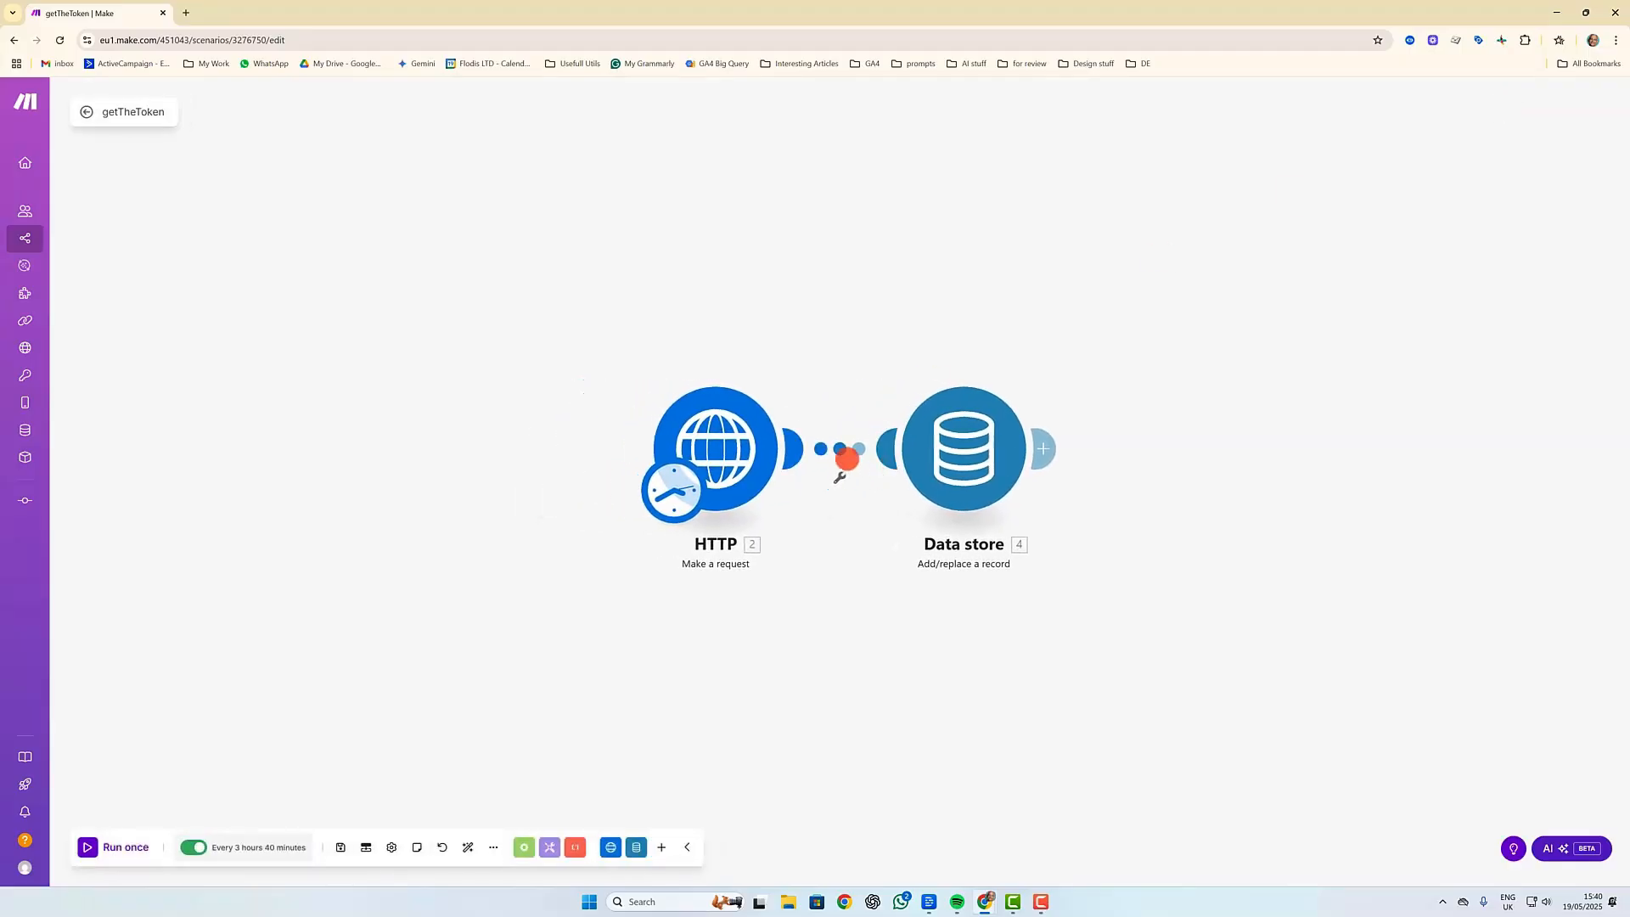
right_click(830, 450)
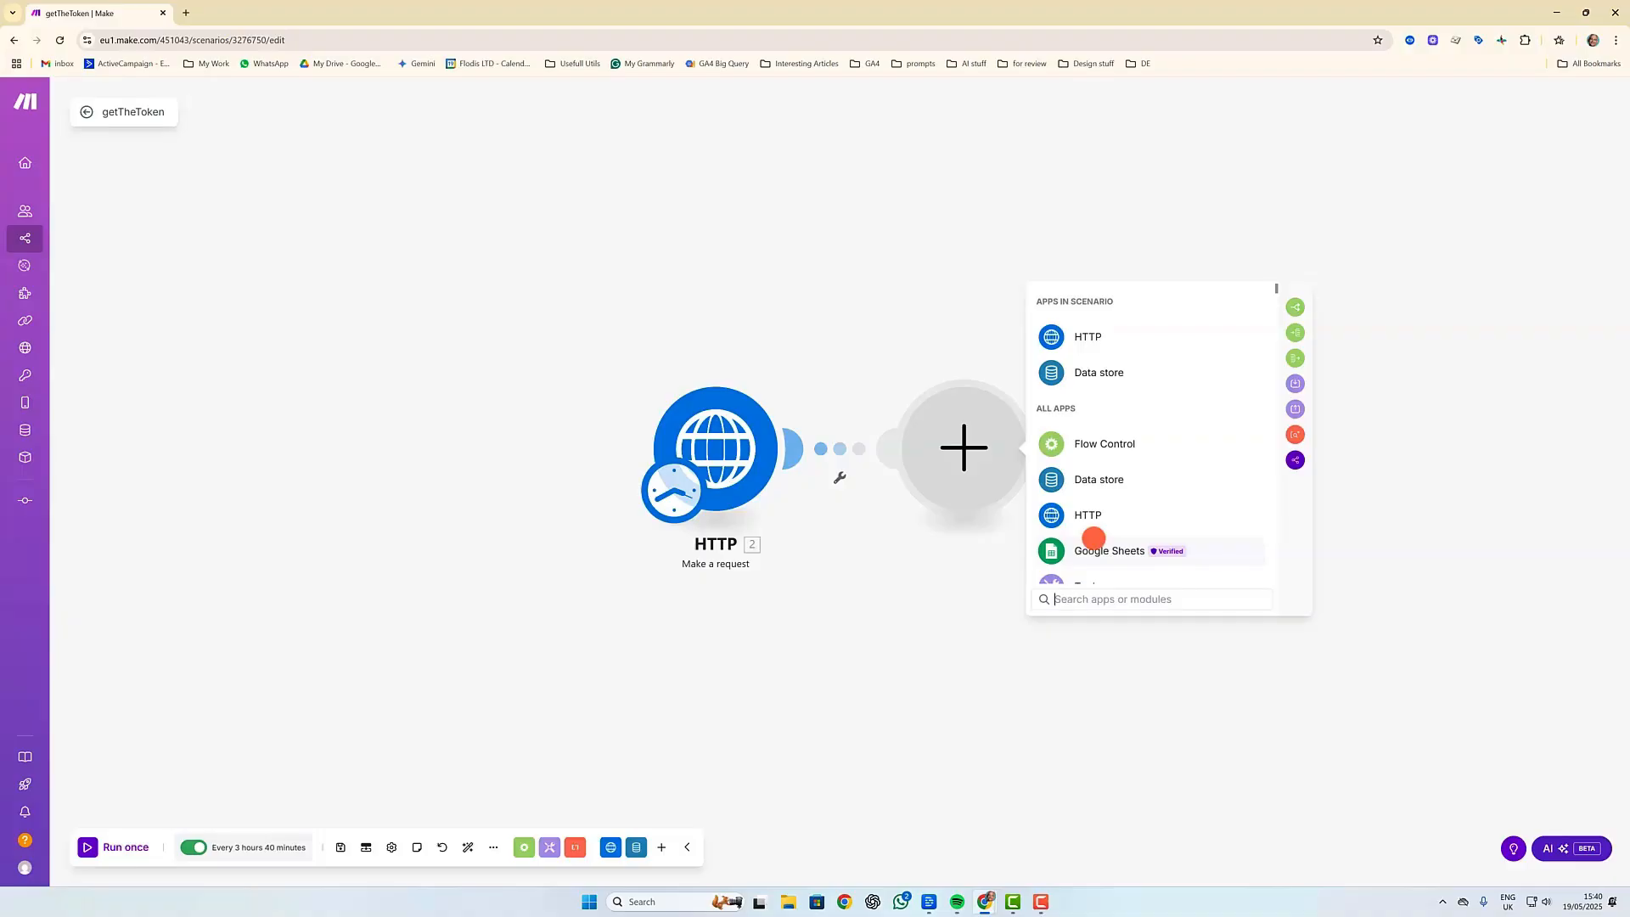
type("jas")
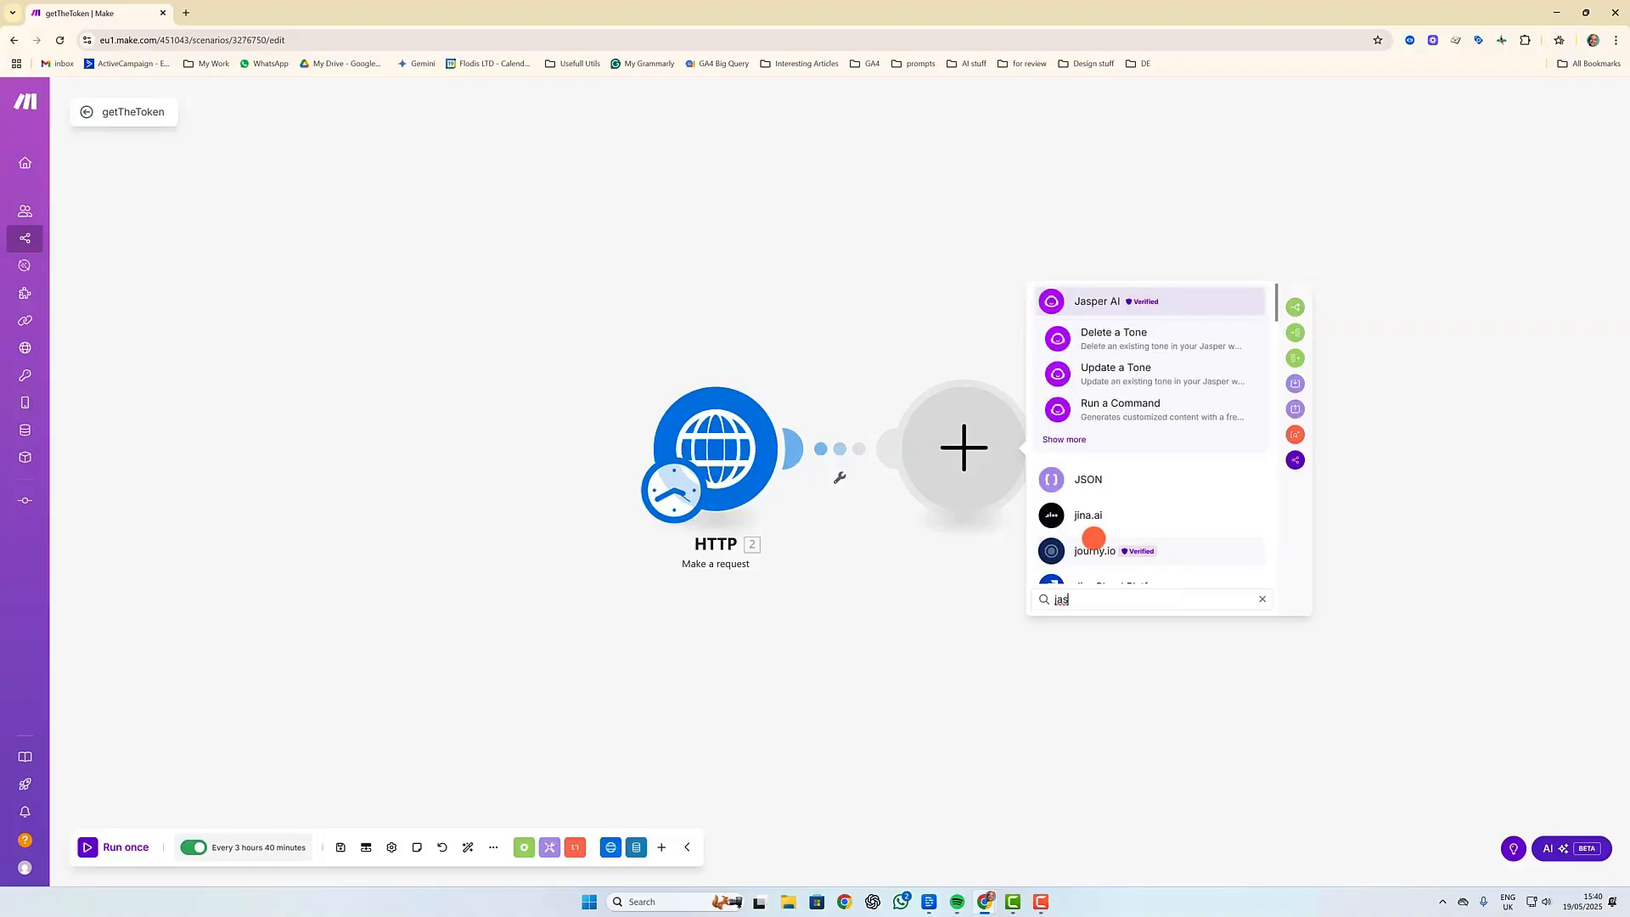
key("BackSpace")
key("BackSpace")
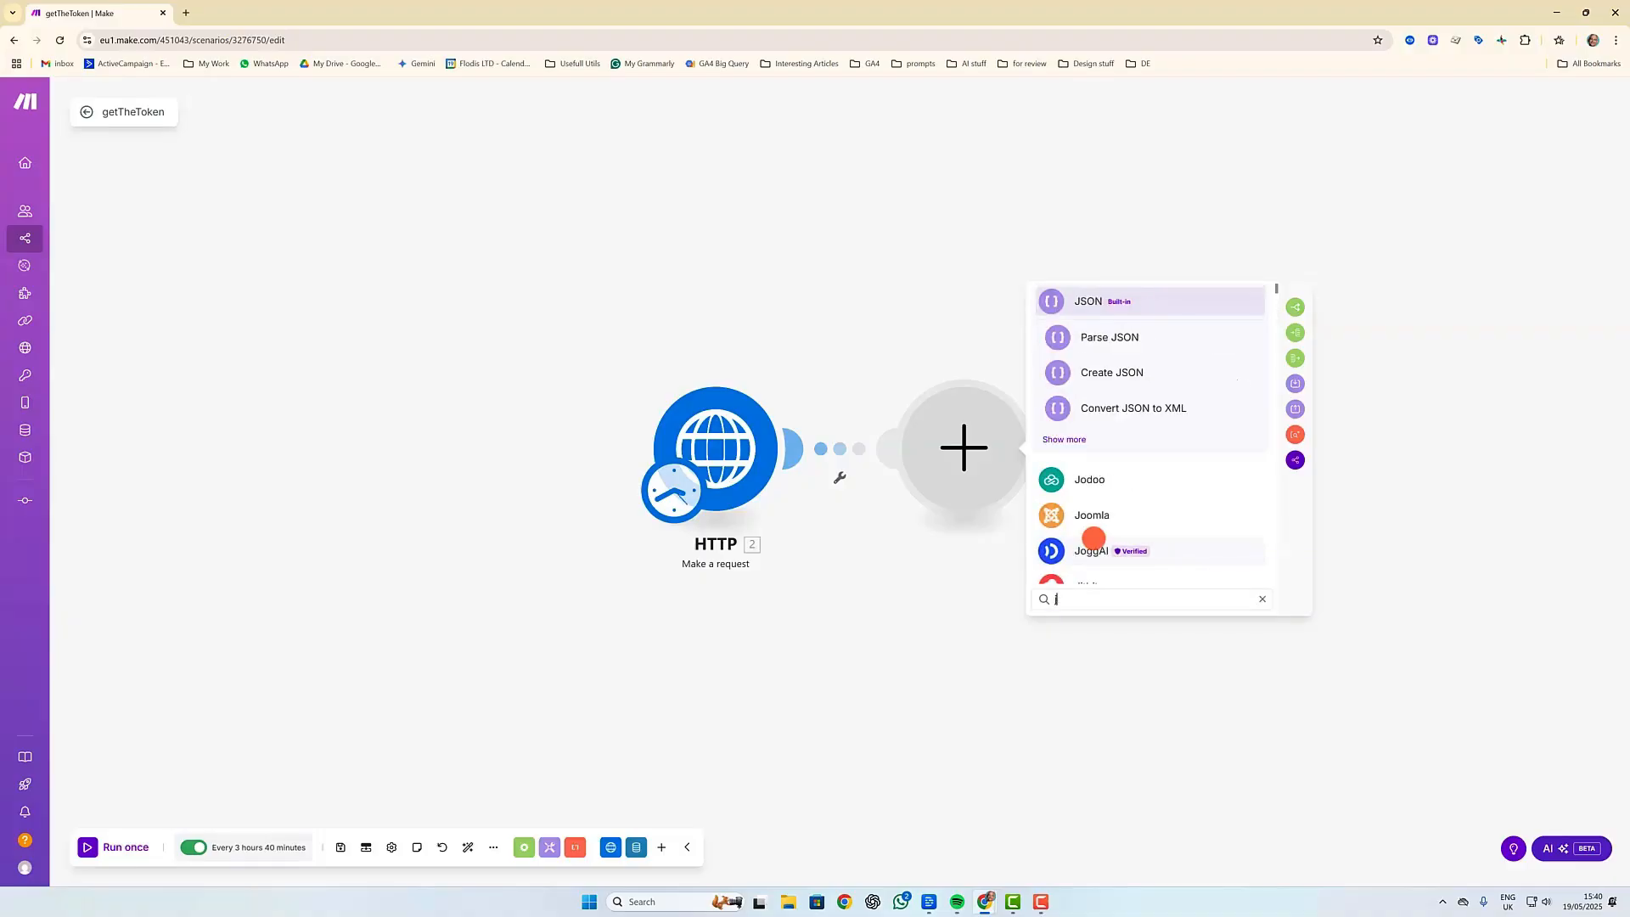
type("son")
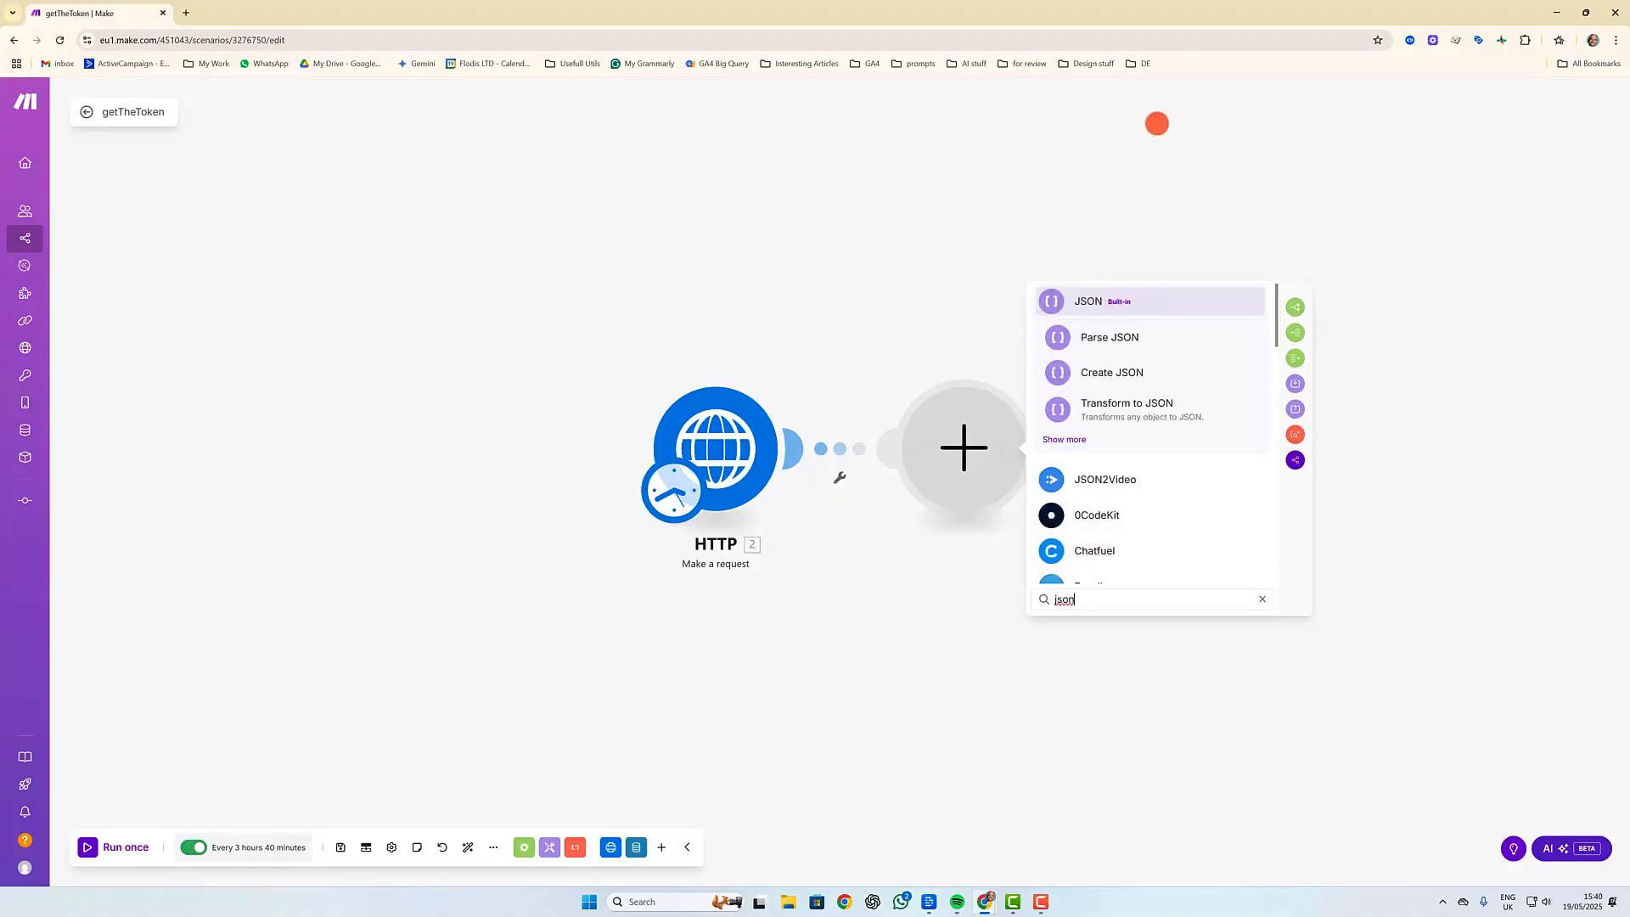
left_click(1108, 337)
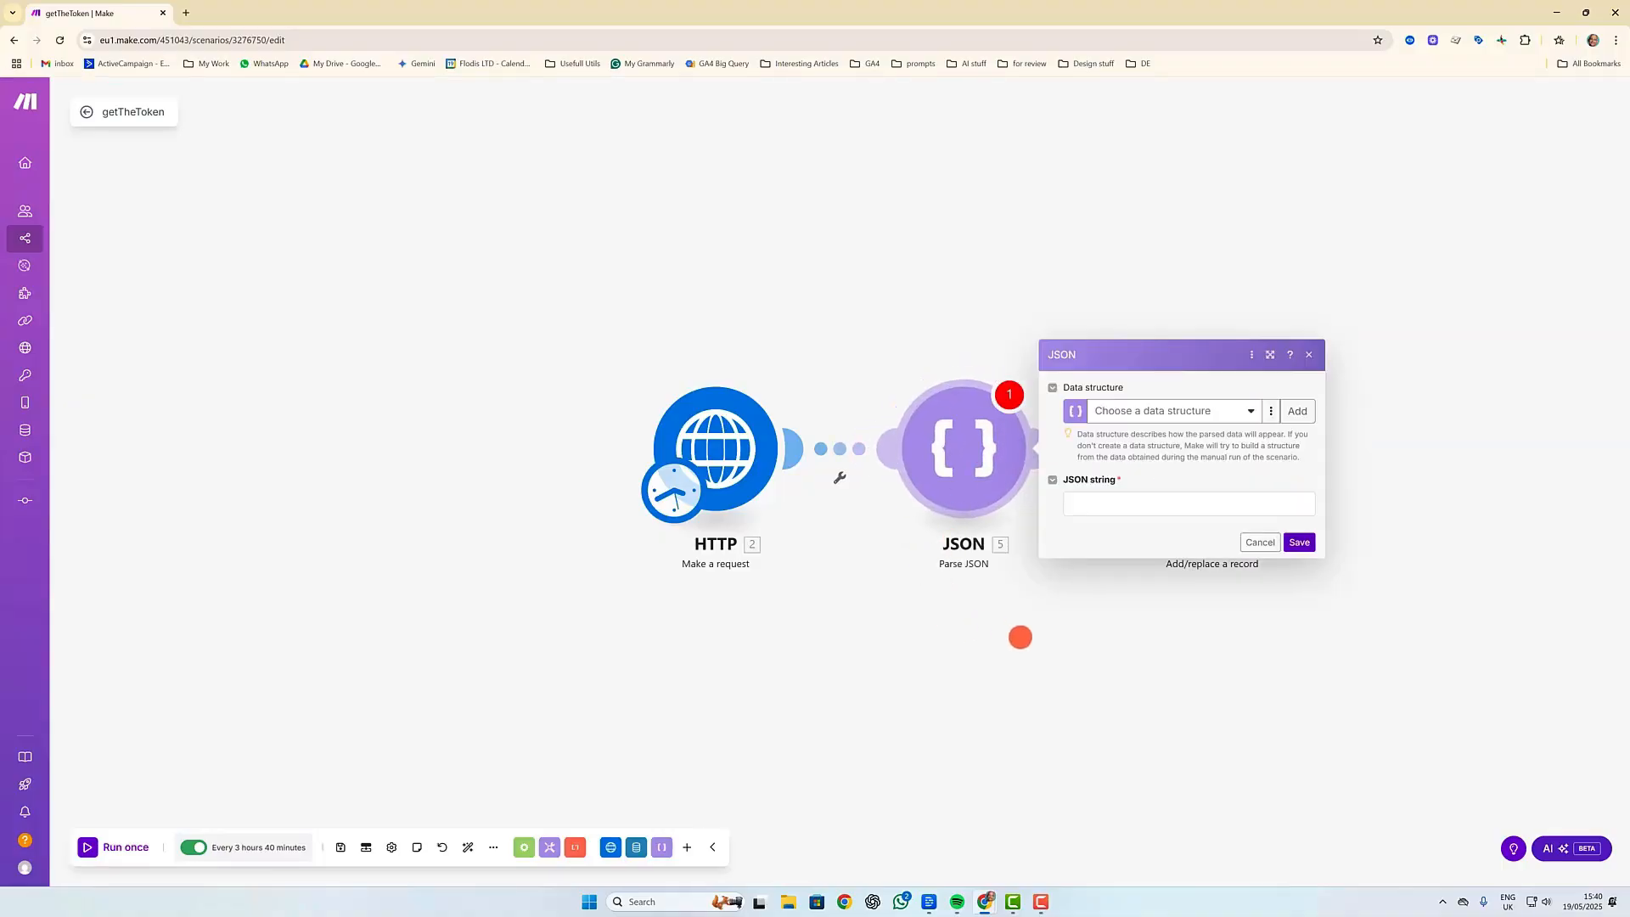
Map the new Parse JSON module's JSON string to the HTTP module's Data and save the module.
left_click(1108, 507)
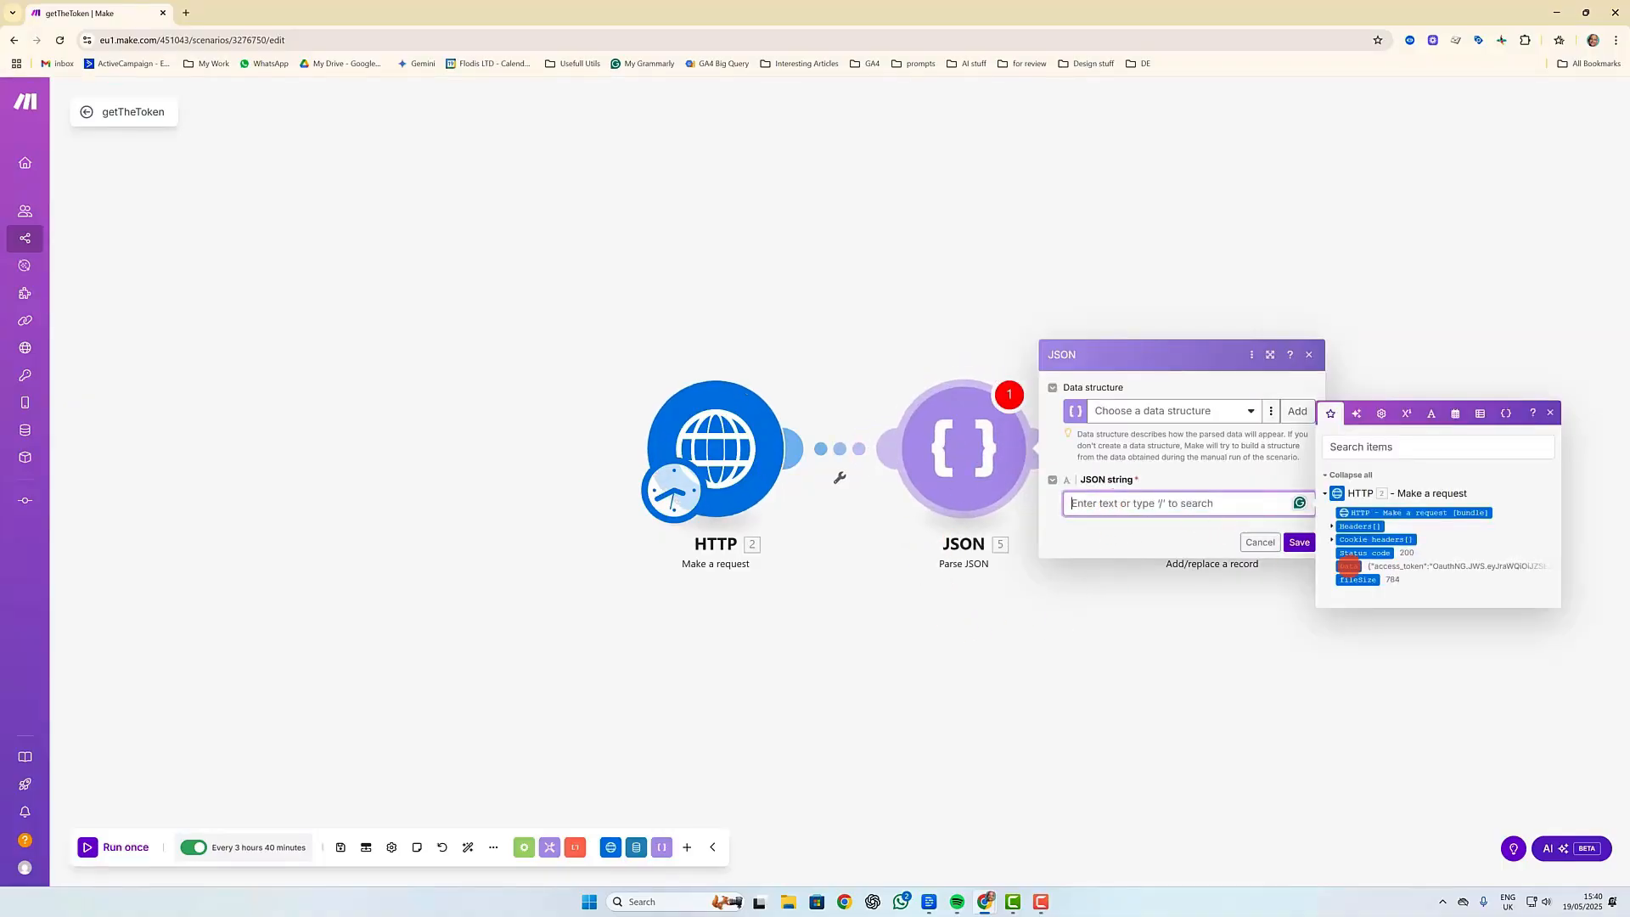
left_click(1349, 566)
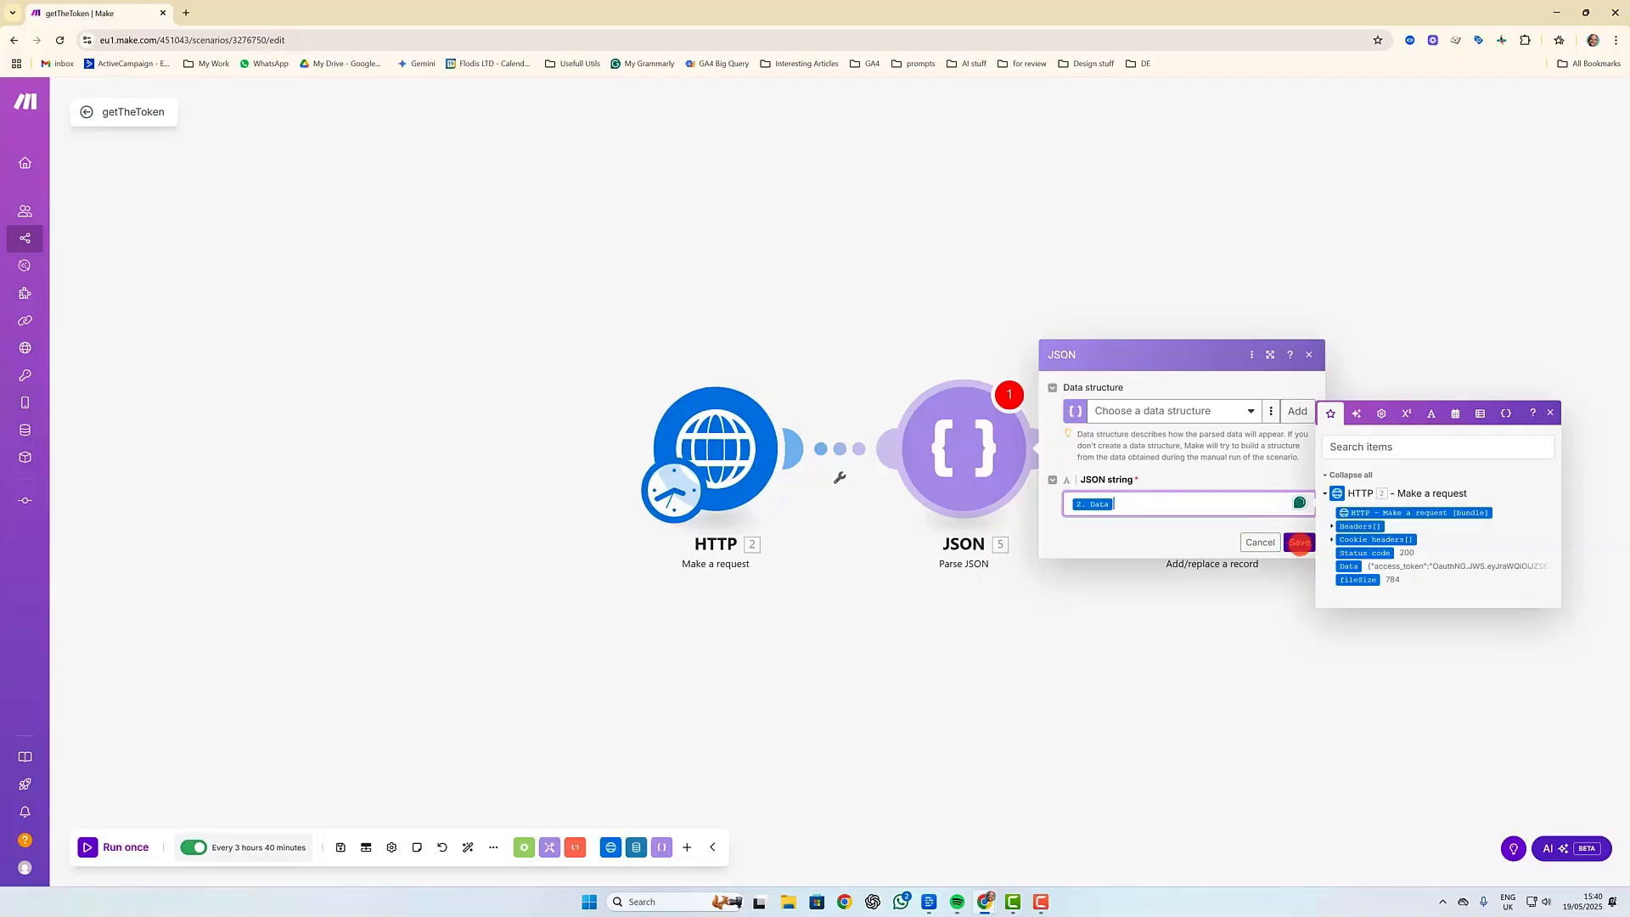
left_click(1298, 543)
In the Data store module, map the token field to Parse JSON's access_token and enable overwriting the existing currentToken record.
left_click(922, 415)
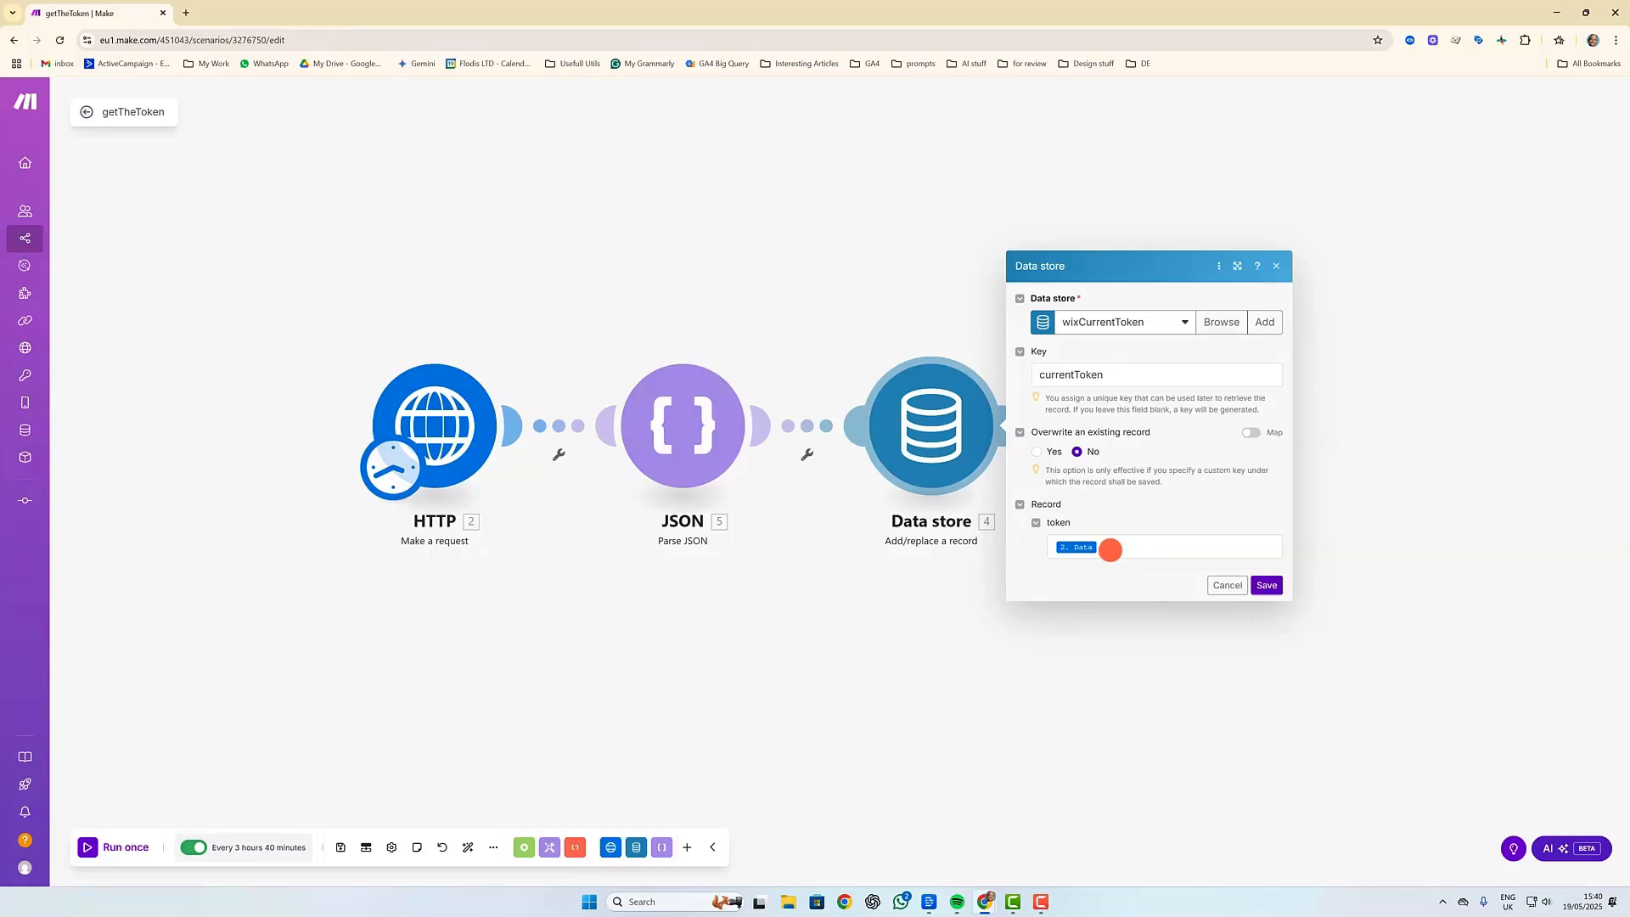
left_click(1111, 550)
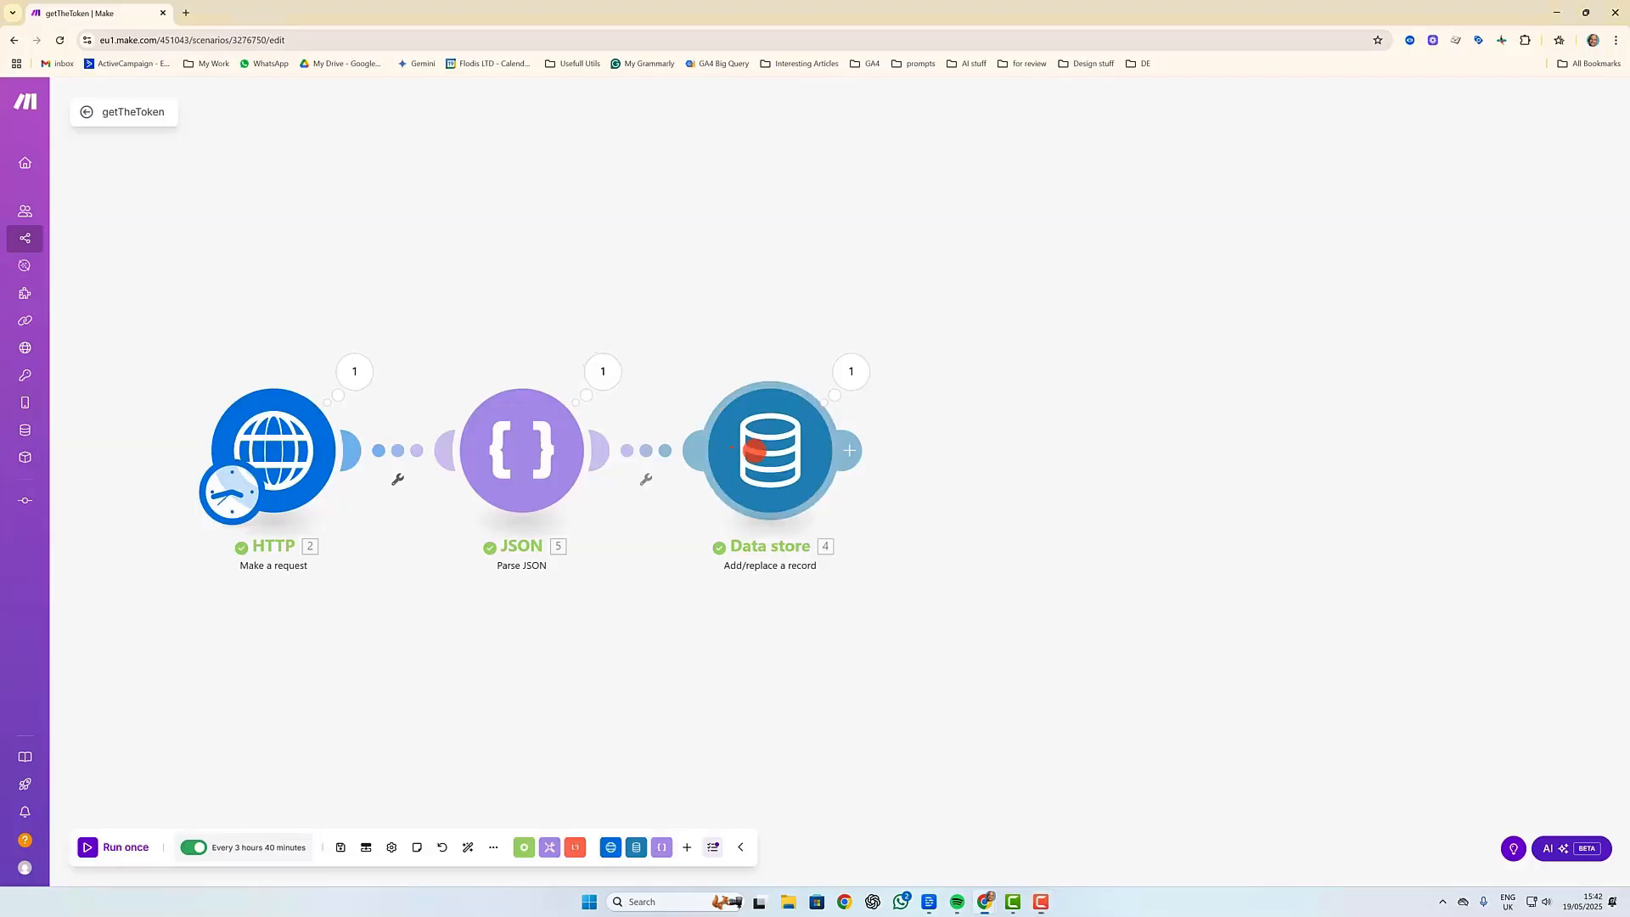
left_click(754, 454)
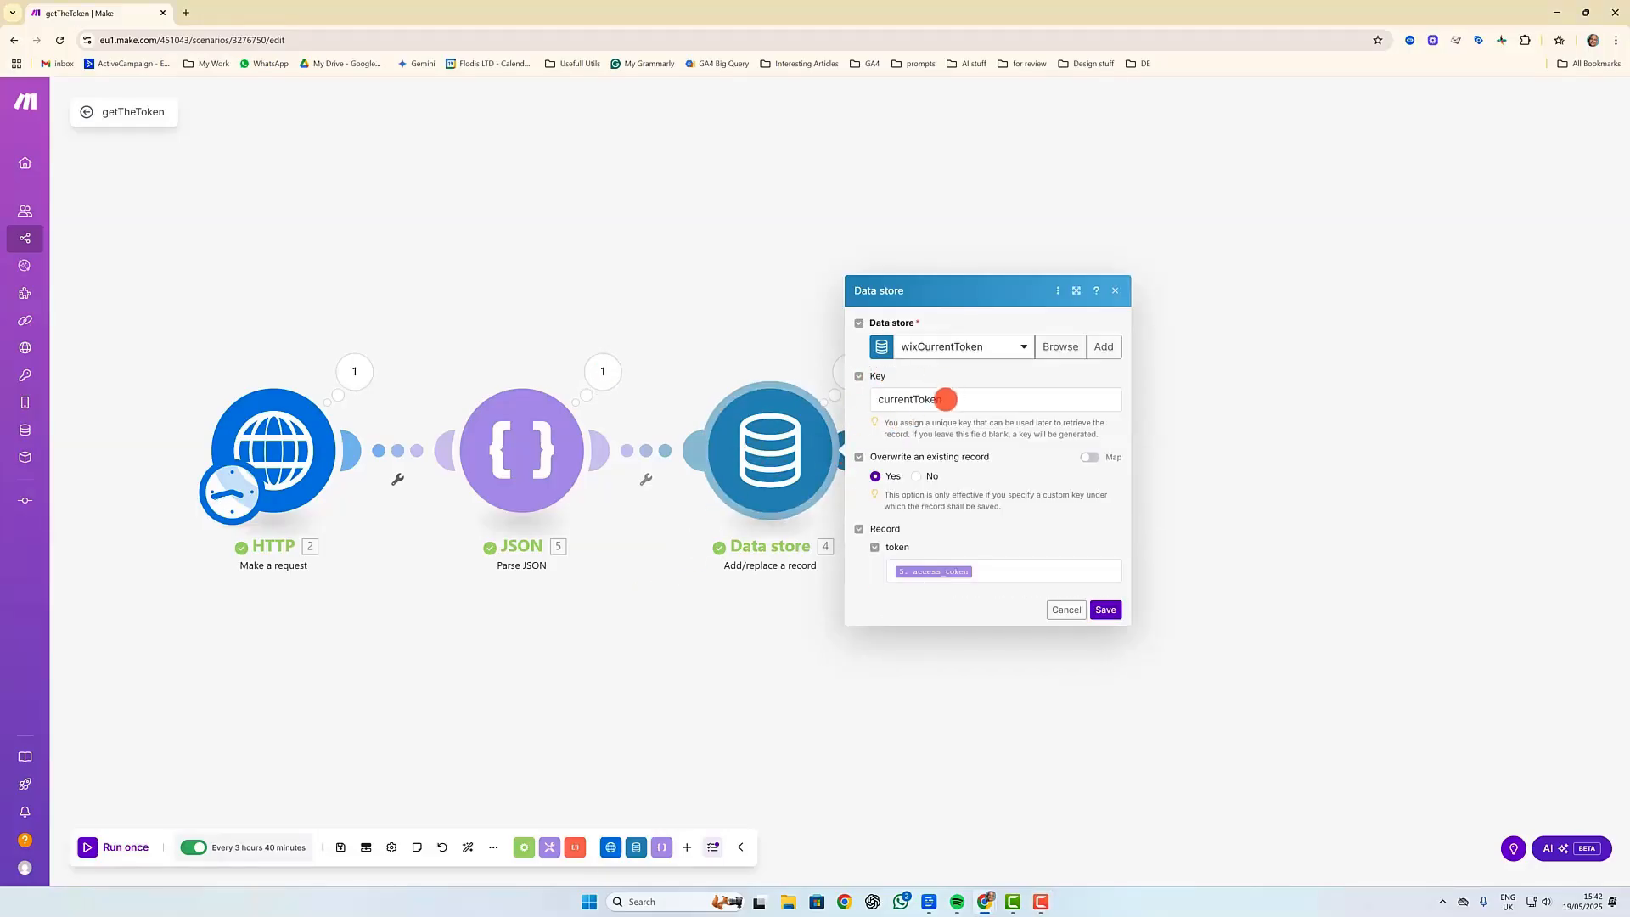
left_click_drag(881, 400, 923, 421)
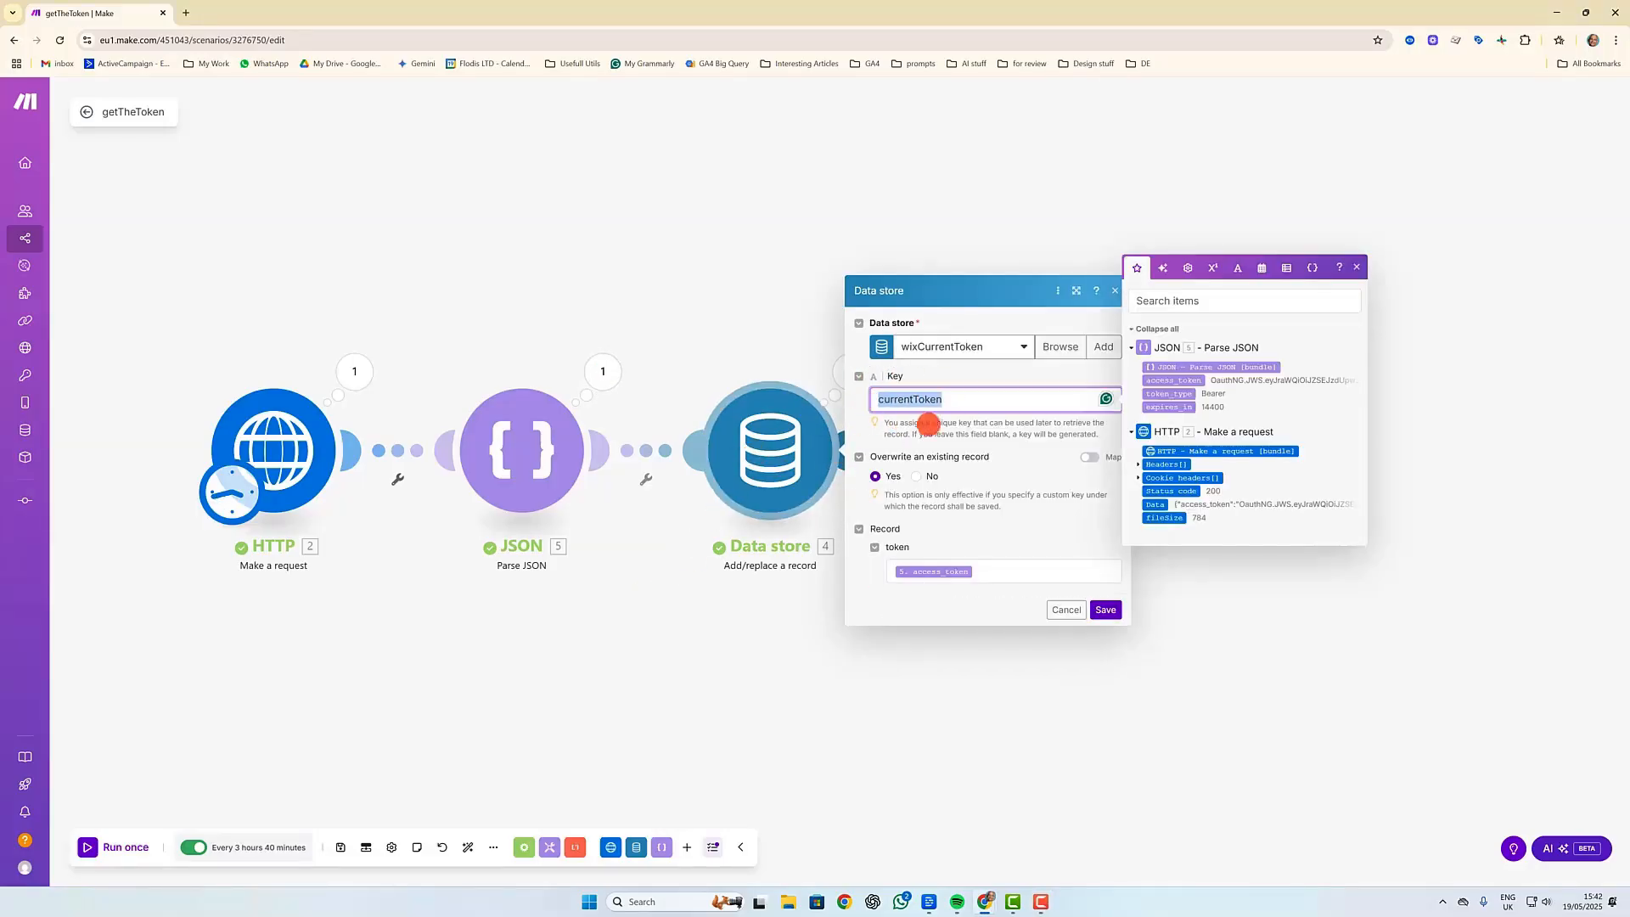
left_click(996, 435)
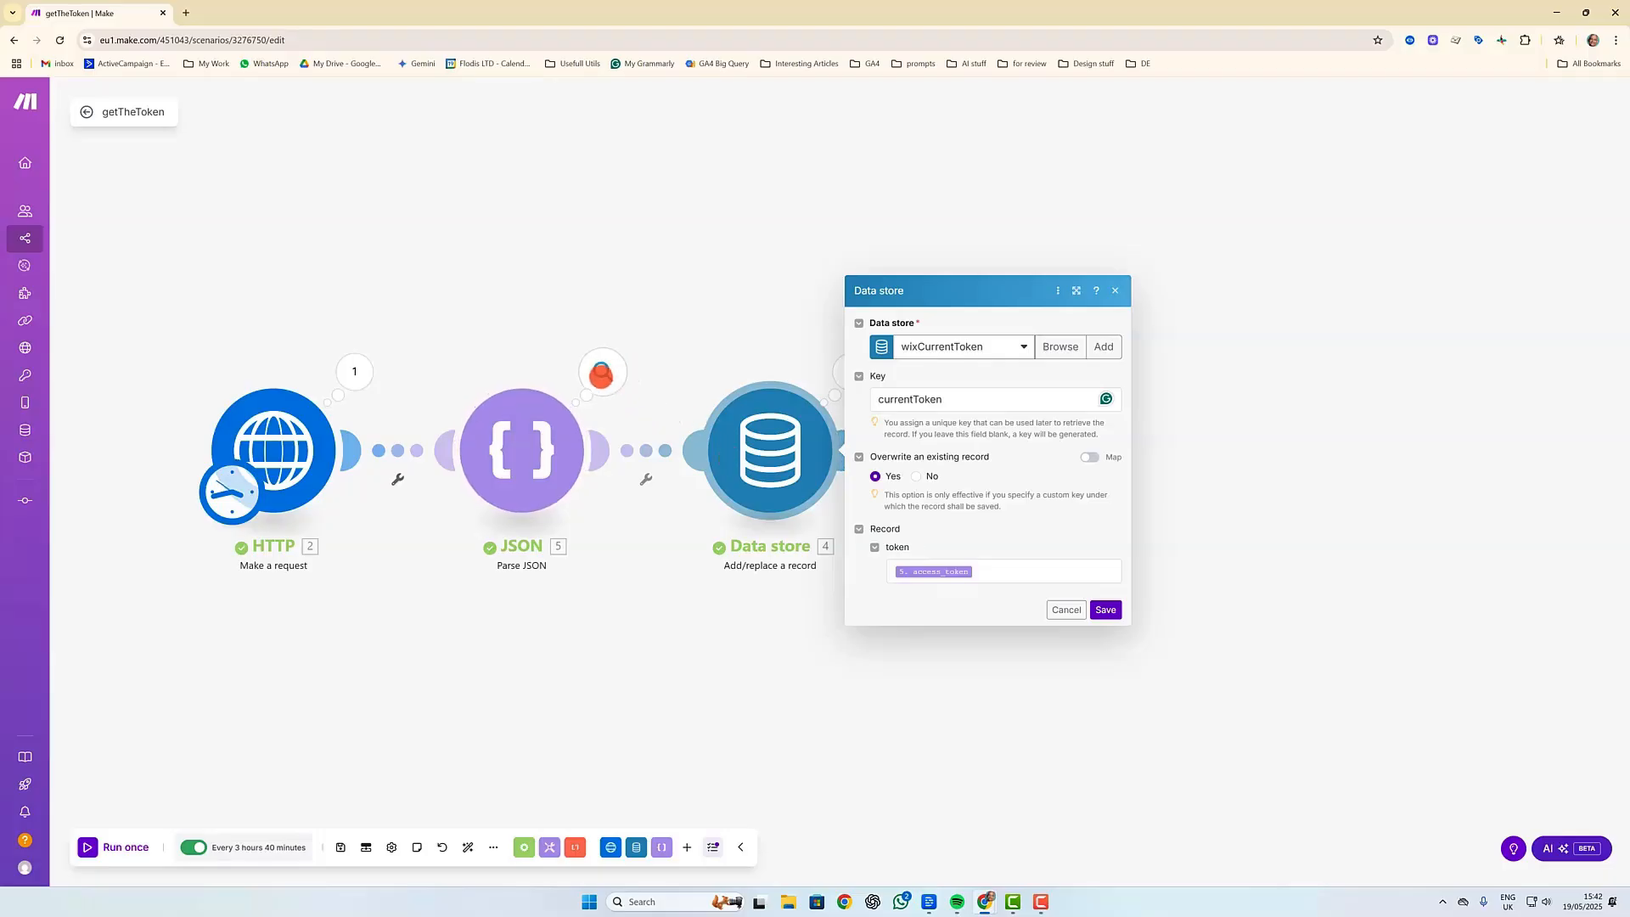
Check the access_token in the Parse JSON module's output and save the getTheToken scenario.
left_click(604, 371)
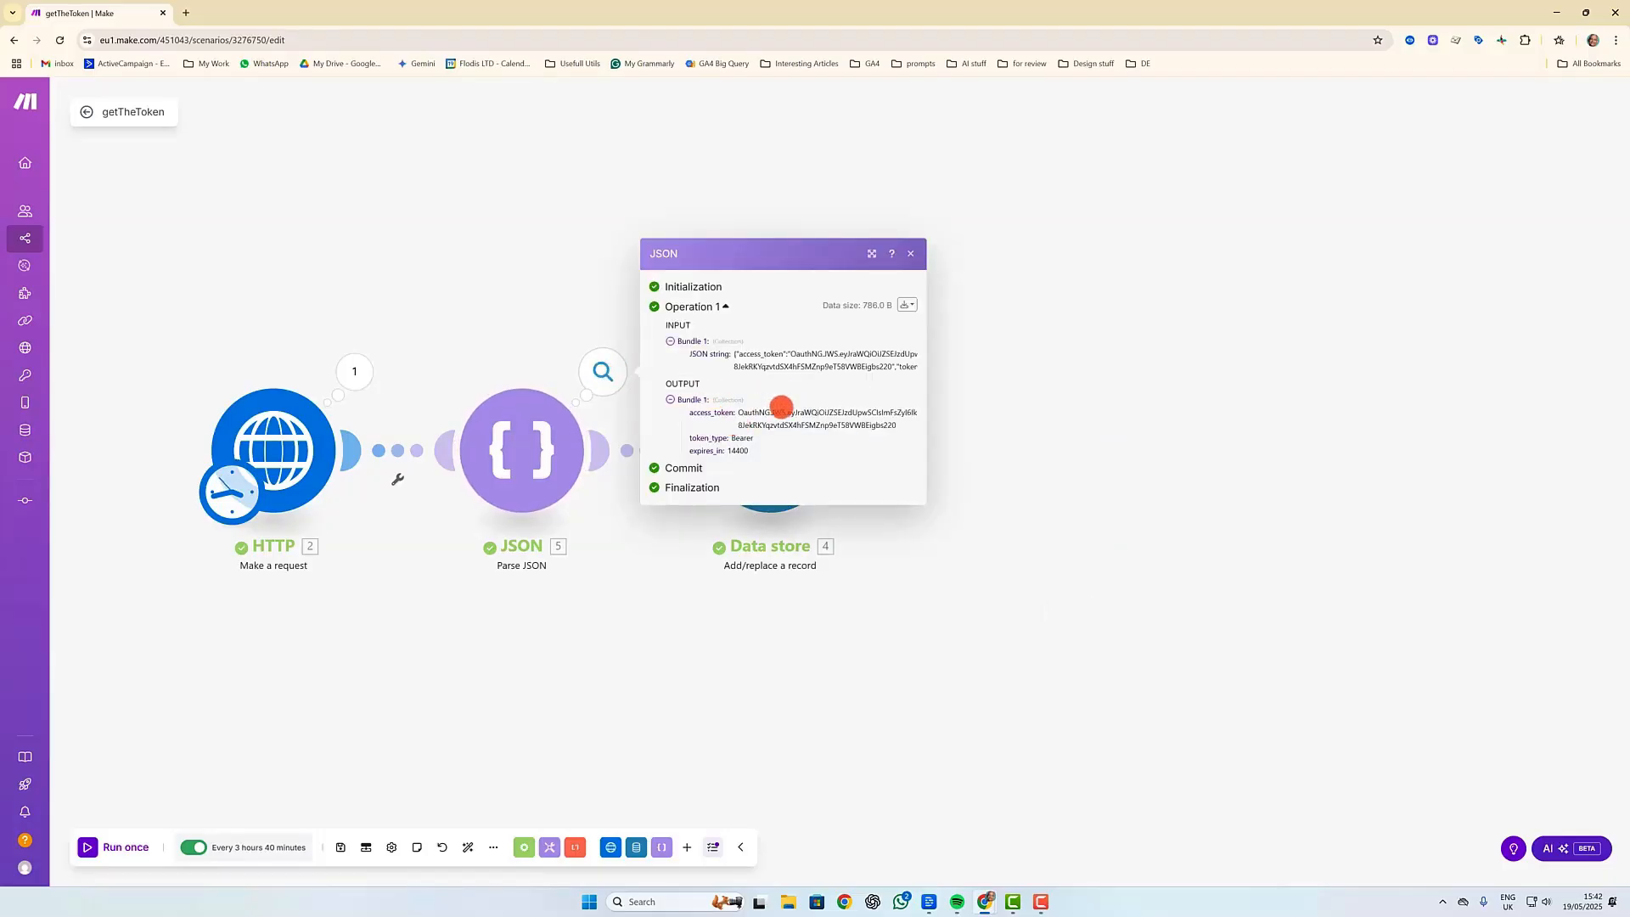
left_click(911, 620)
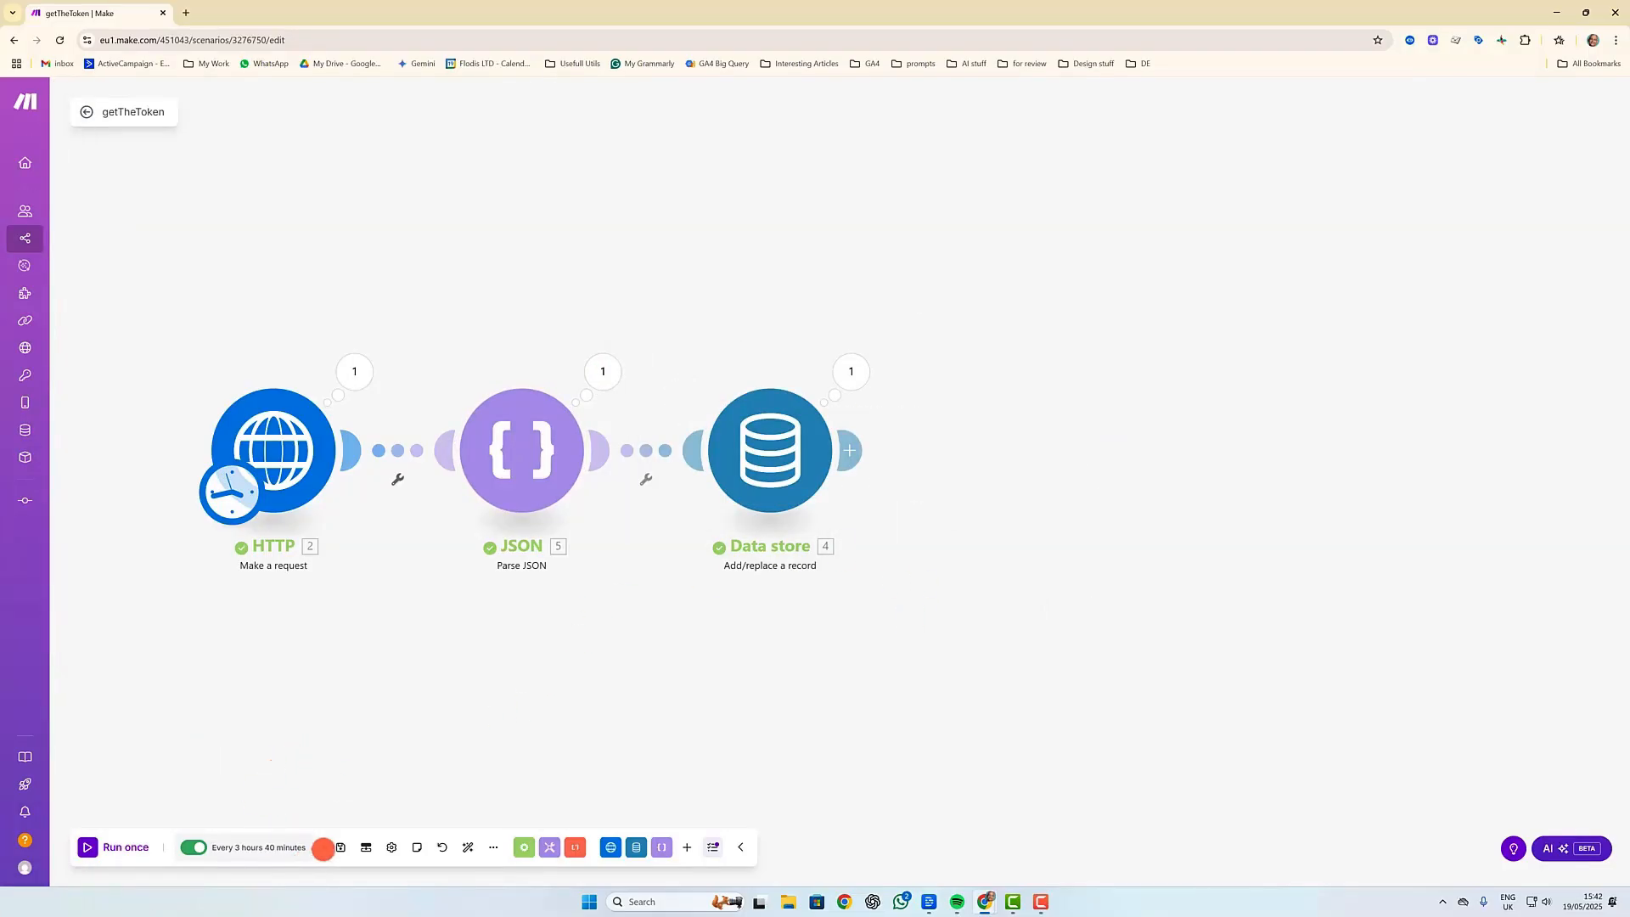
left_click(339, 847)
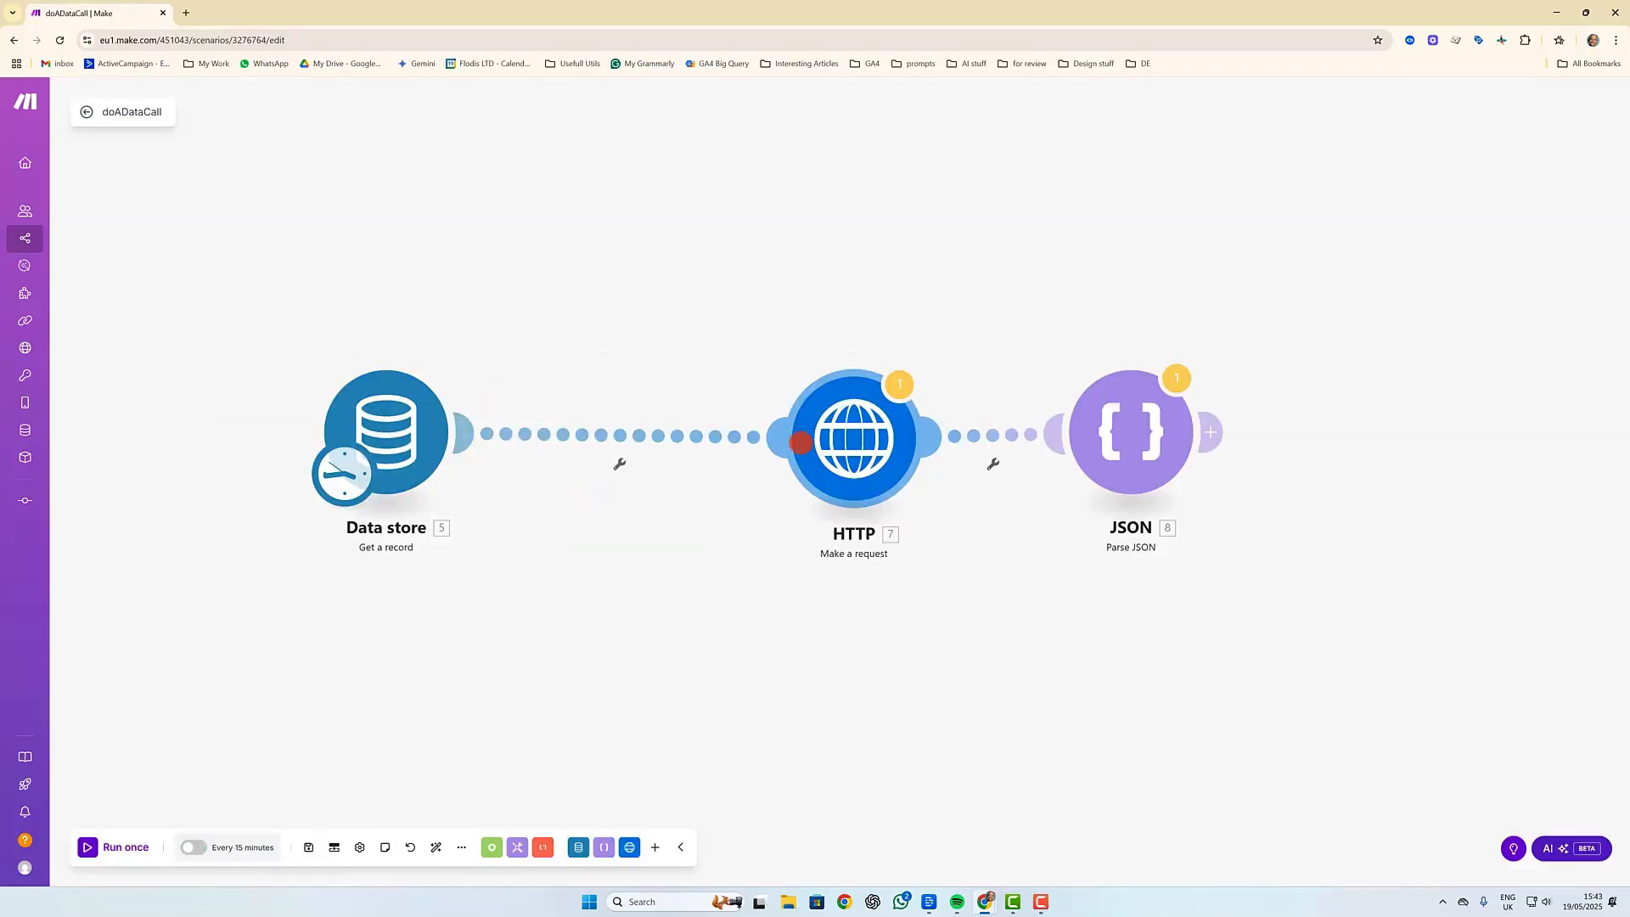
Move the HTTP module between its neighbours, replace its Authorization header's Bearer variable with the Data store token, and save the module.
left_click_drag(797, 436, 728, 427)
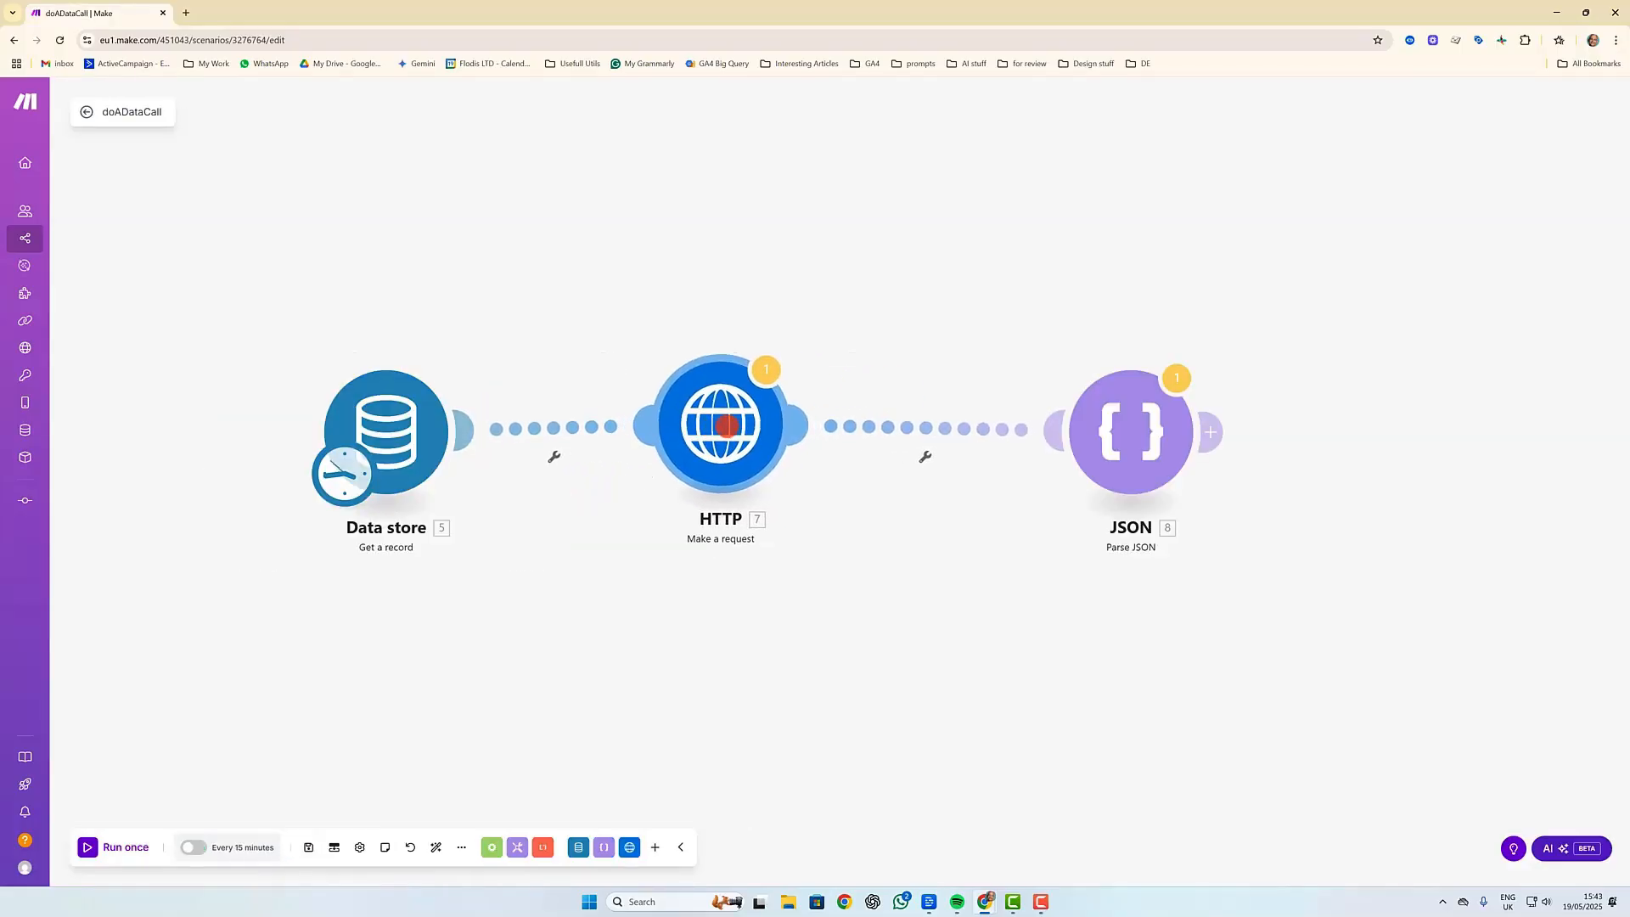
left_click(727, 426)
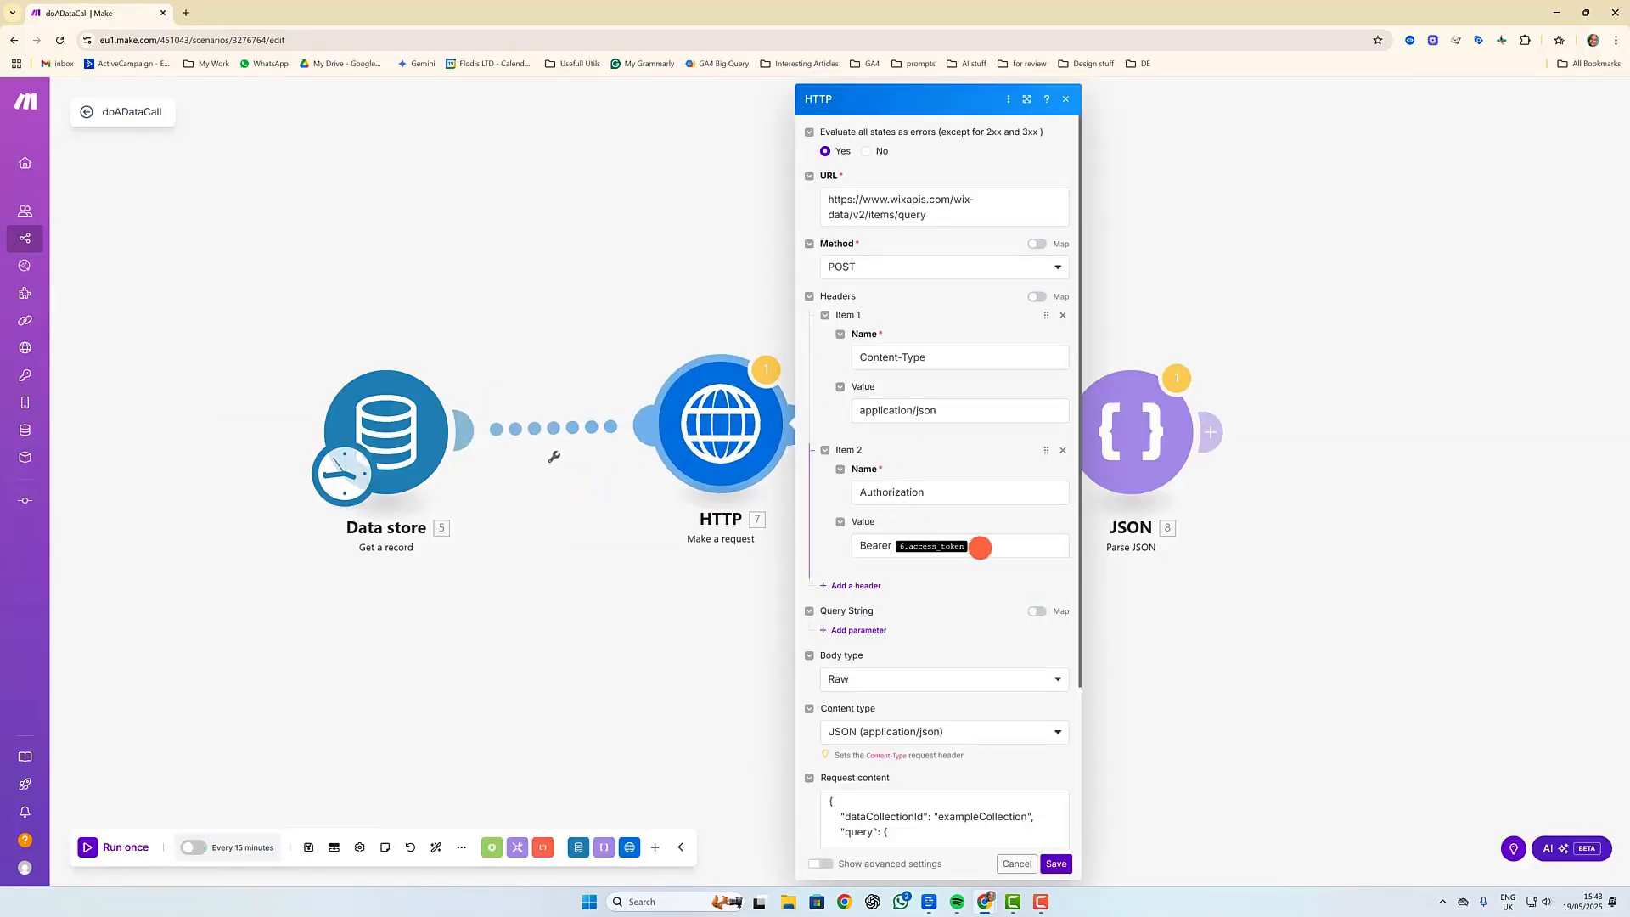
left_click(979, 549)
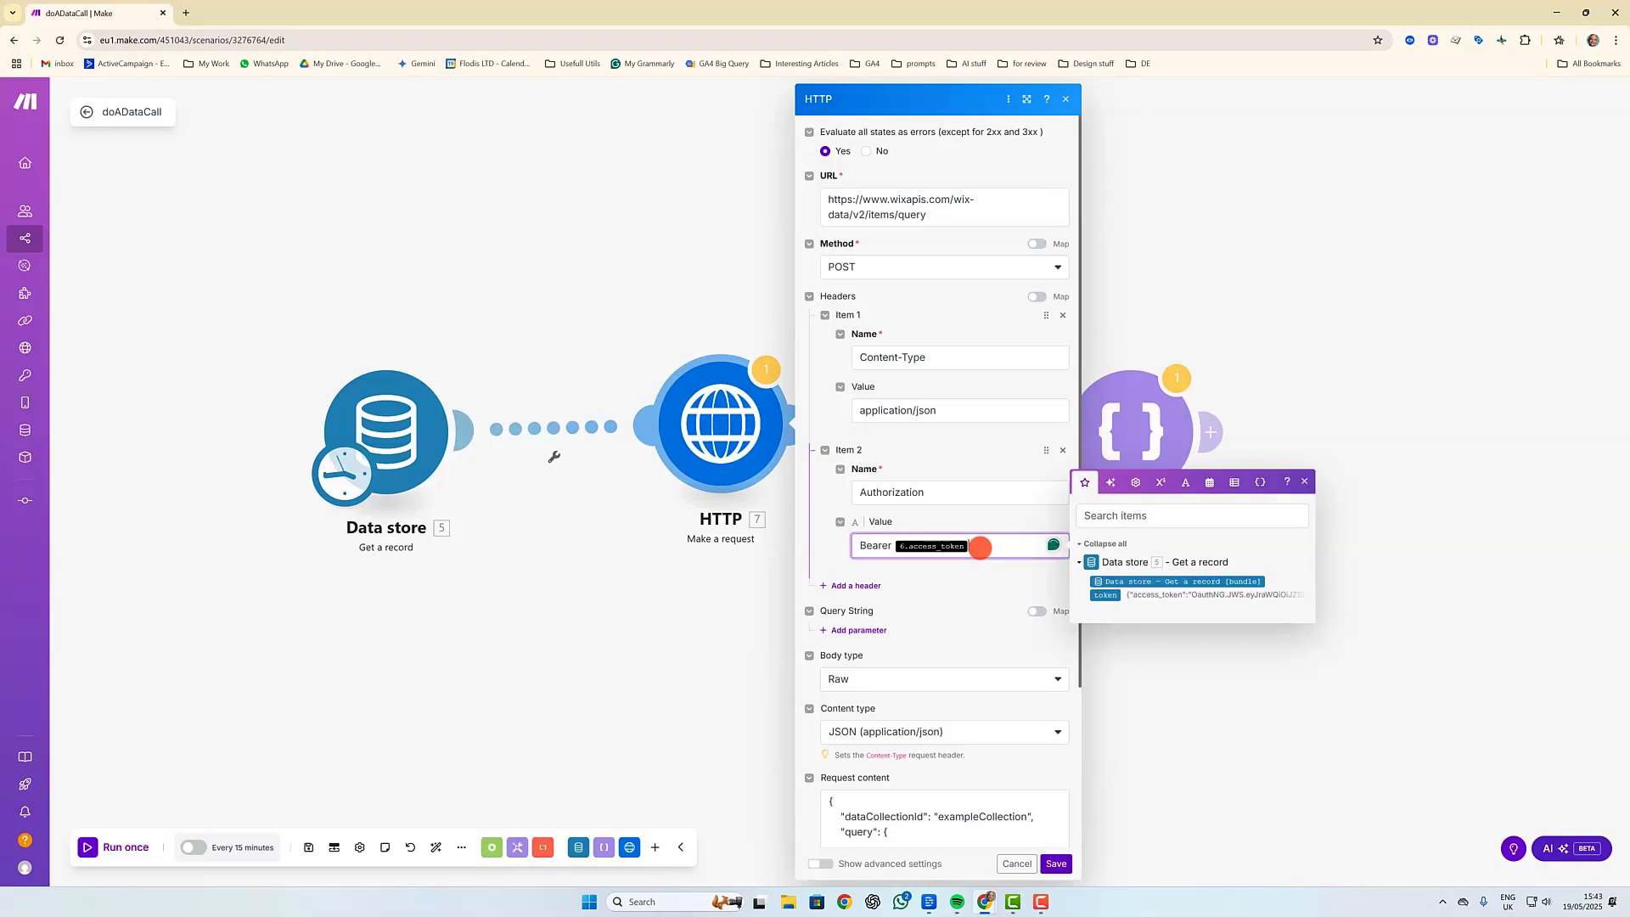
key("BackSpace")
left_click(1106, 594)
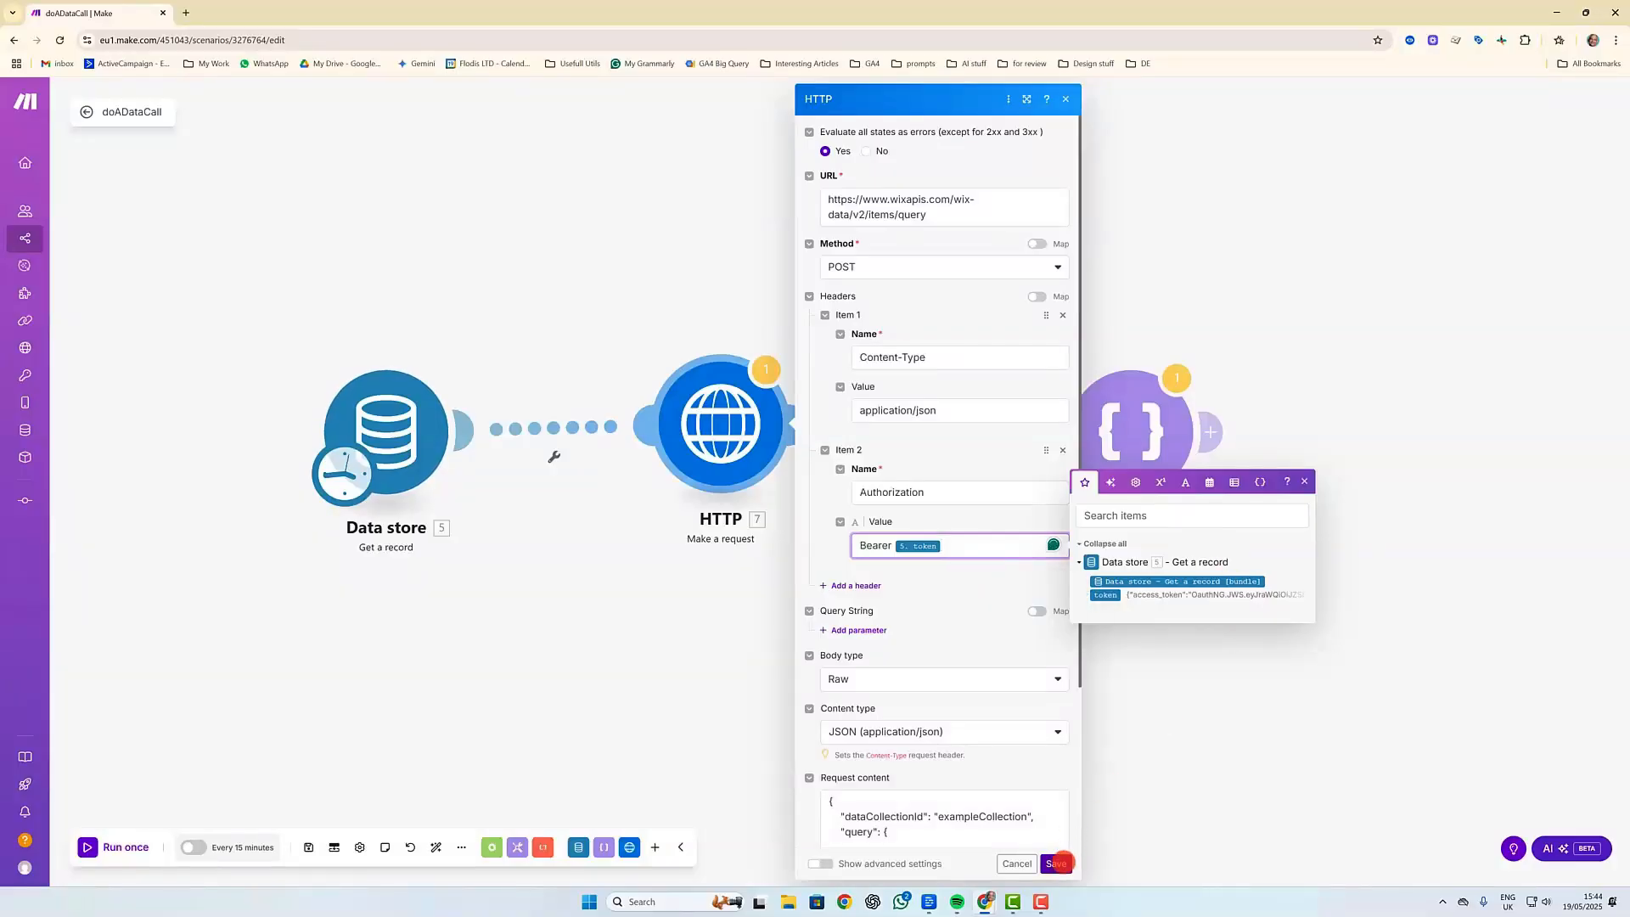
left_click(1058, 864)
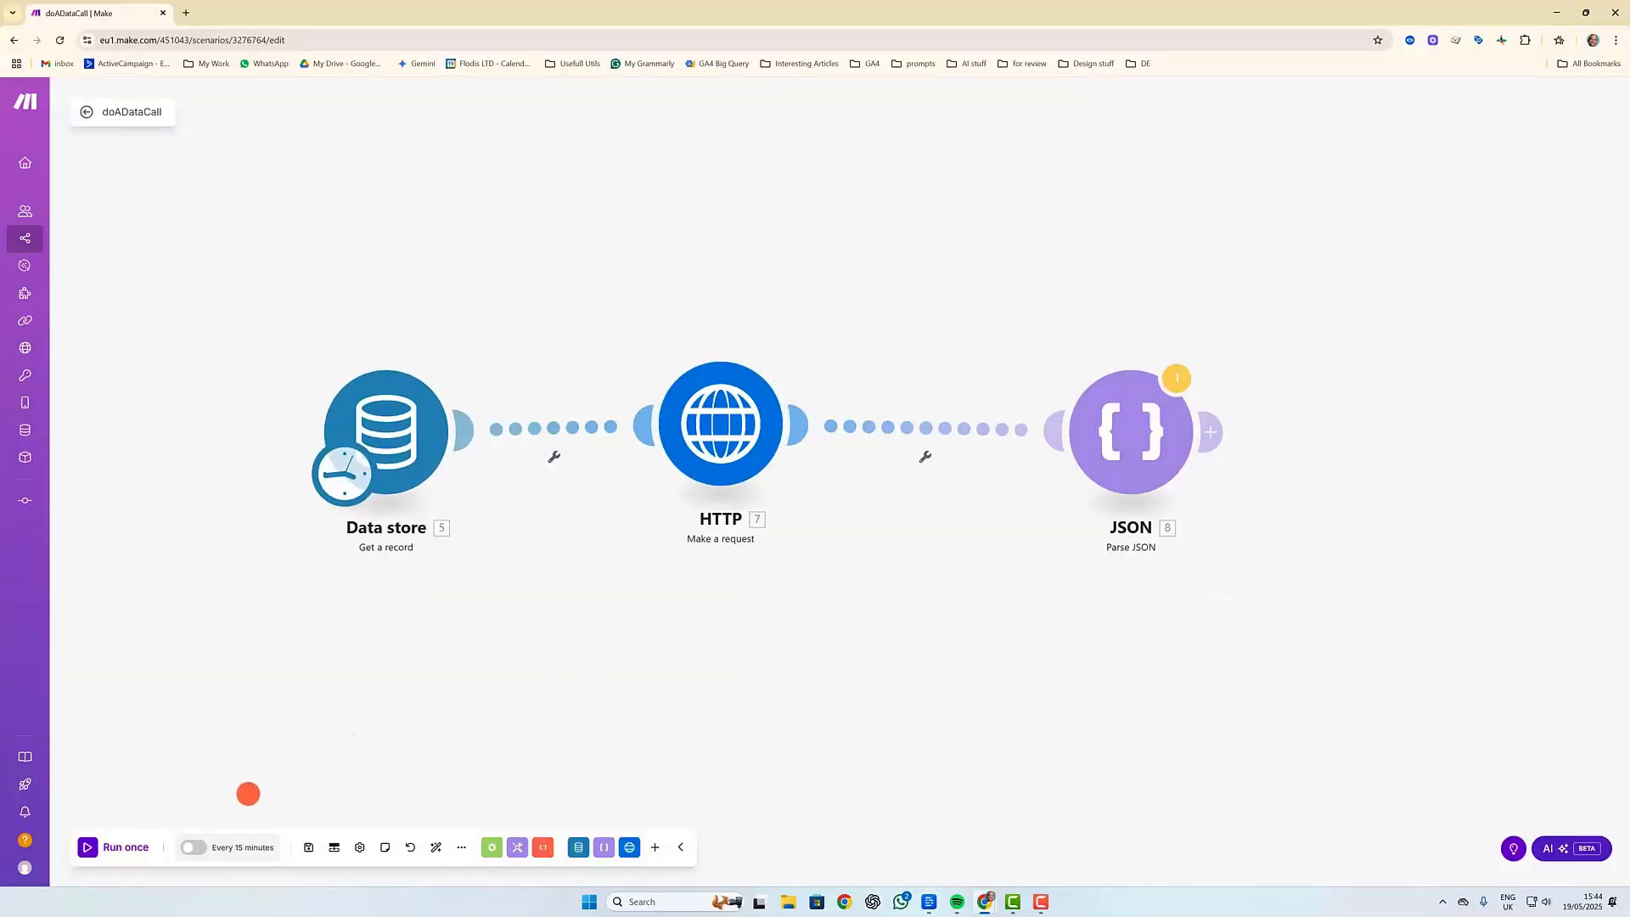
Run the doADataCall scenario once despite the transformer warning and check the token in the Data store module's output.
left_click(88, 846)
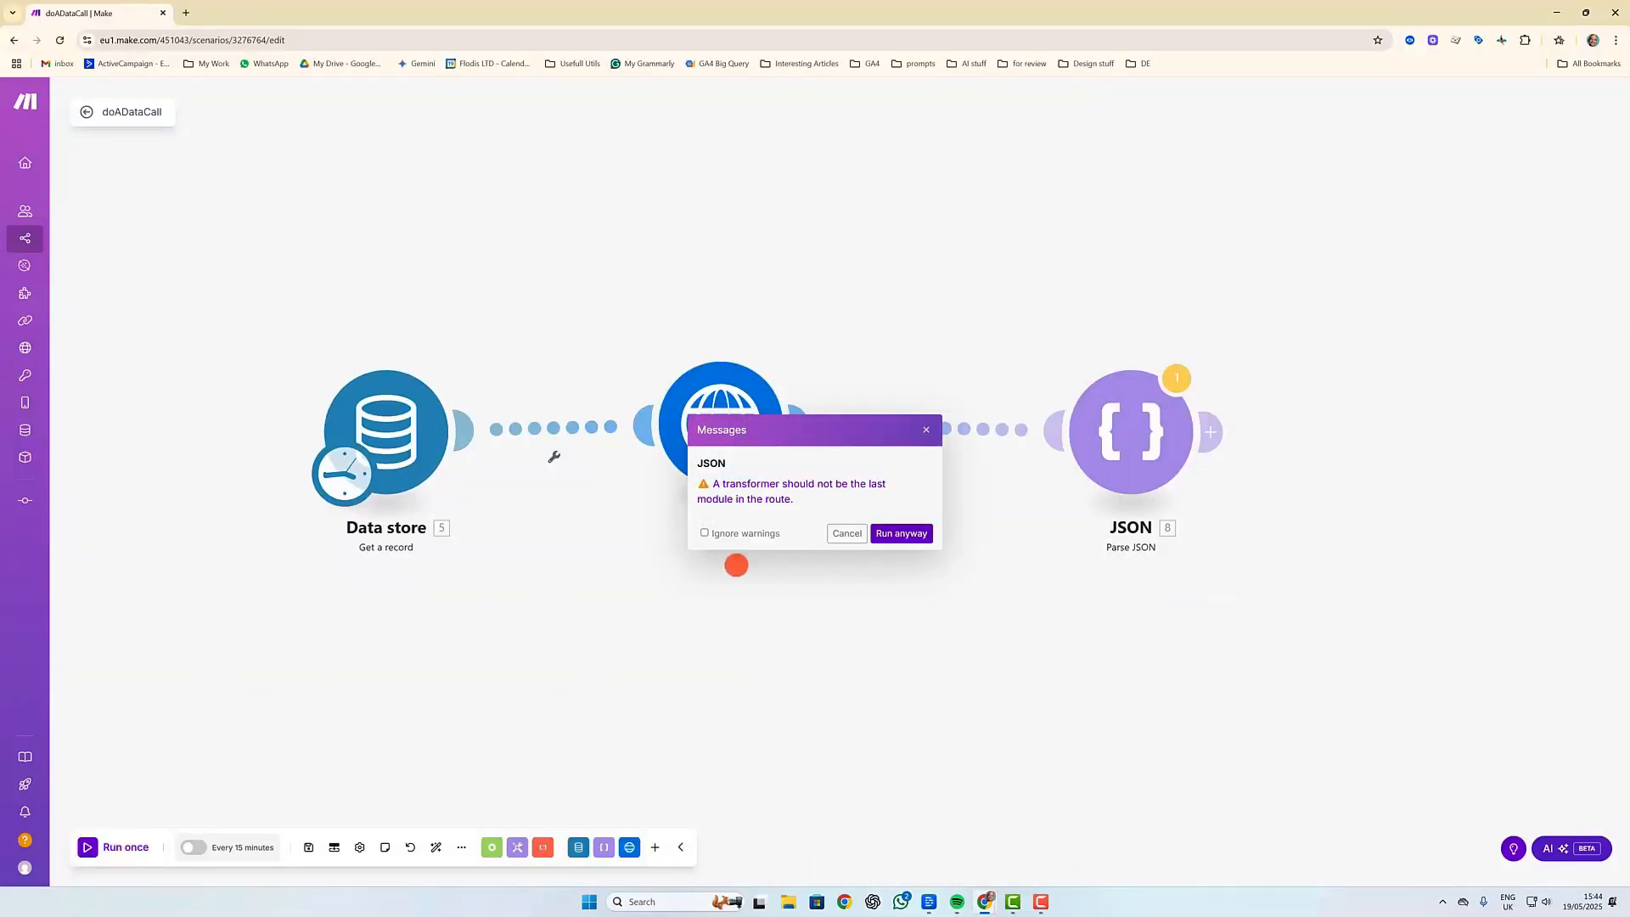
left_click(900, 533)
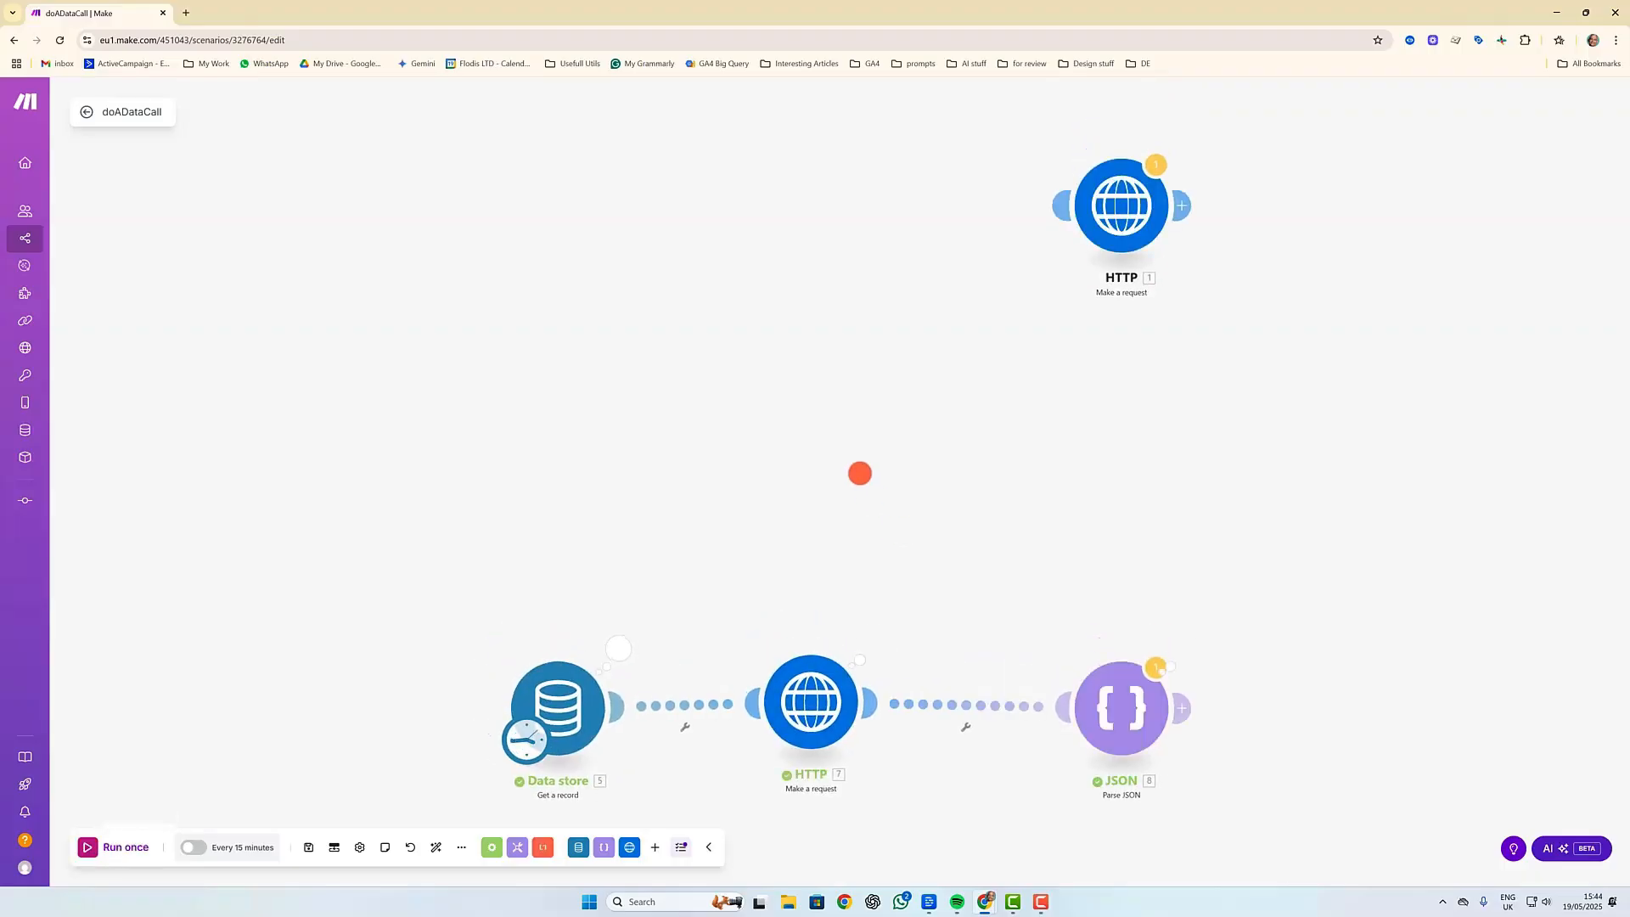
left_click_drag(1033, 575, 938, 307)
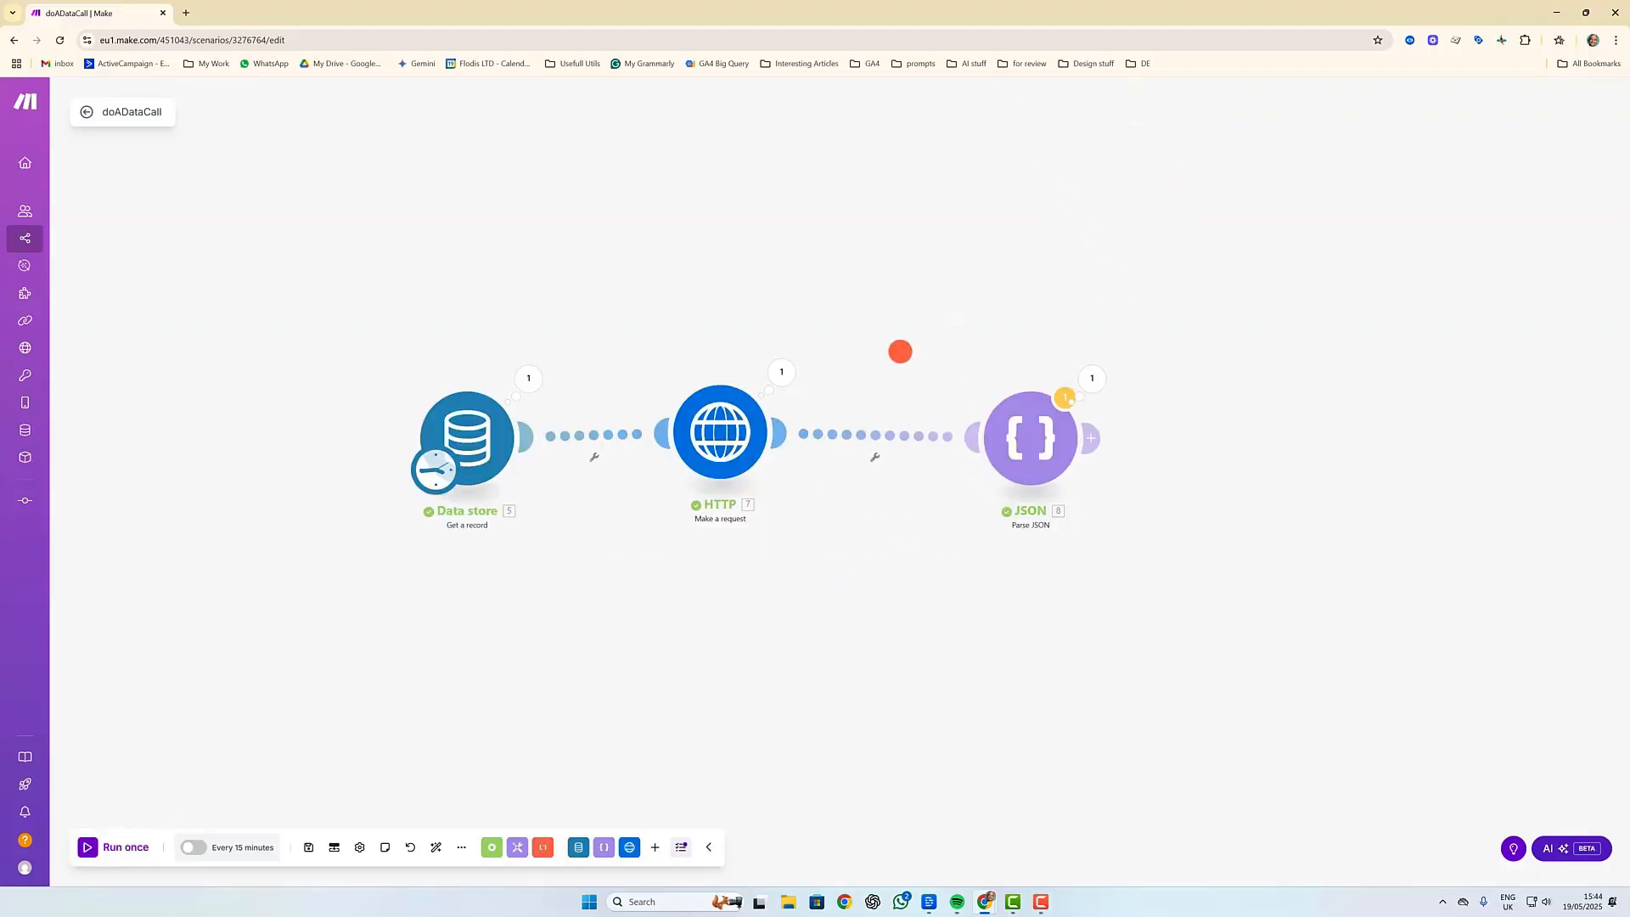
left_click(527, 379)
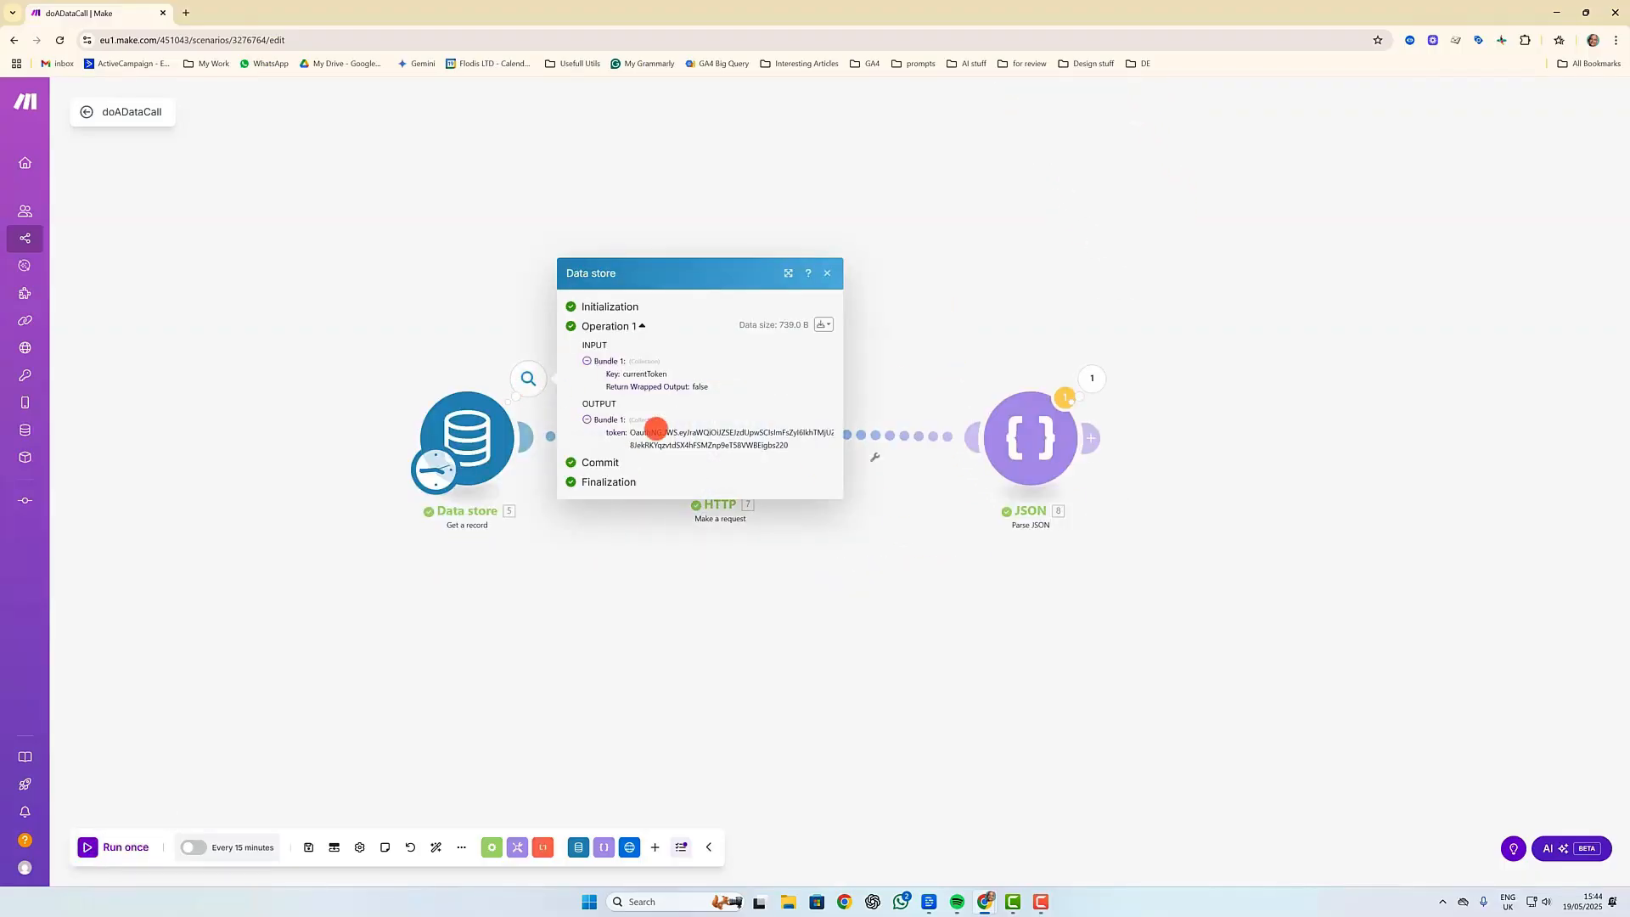
left_click_drag(631, 432, 793, 441)
left_click(724, 604)
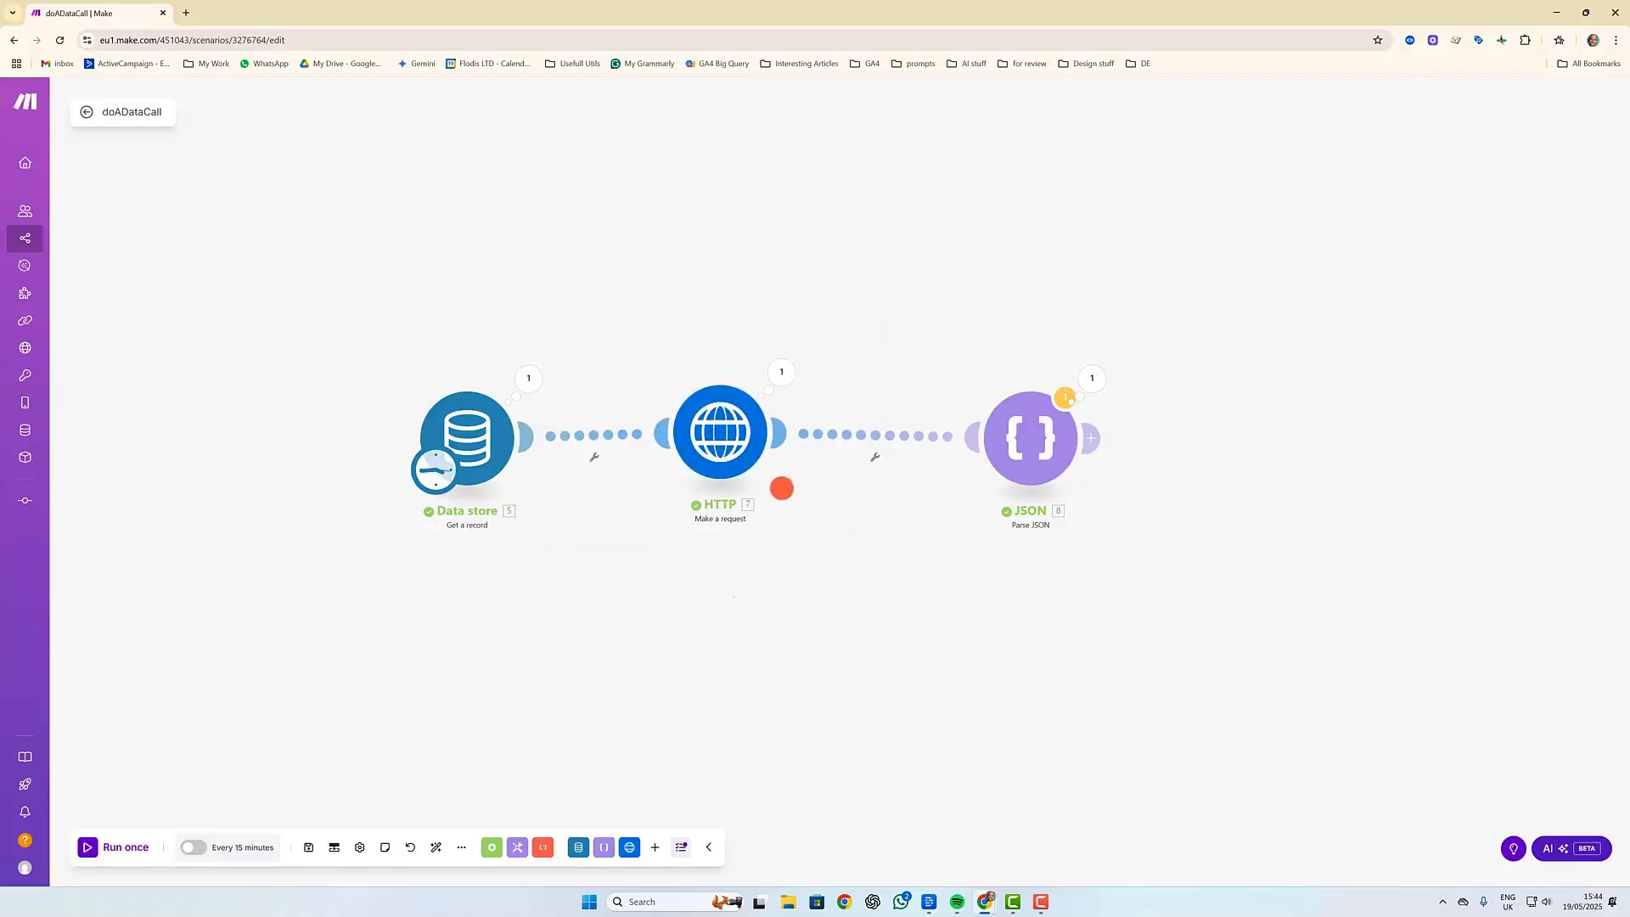
Review the HTTP module's request settings and the Parse JSON module's mapped JSON string, saving each module.
left_click(717, 443)
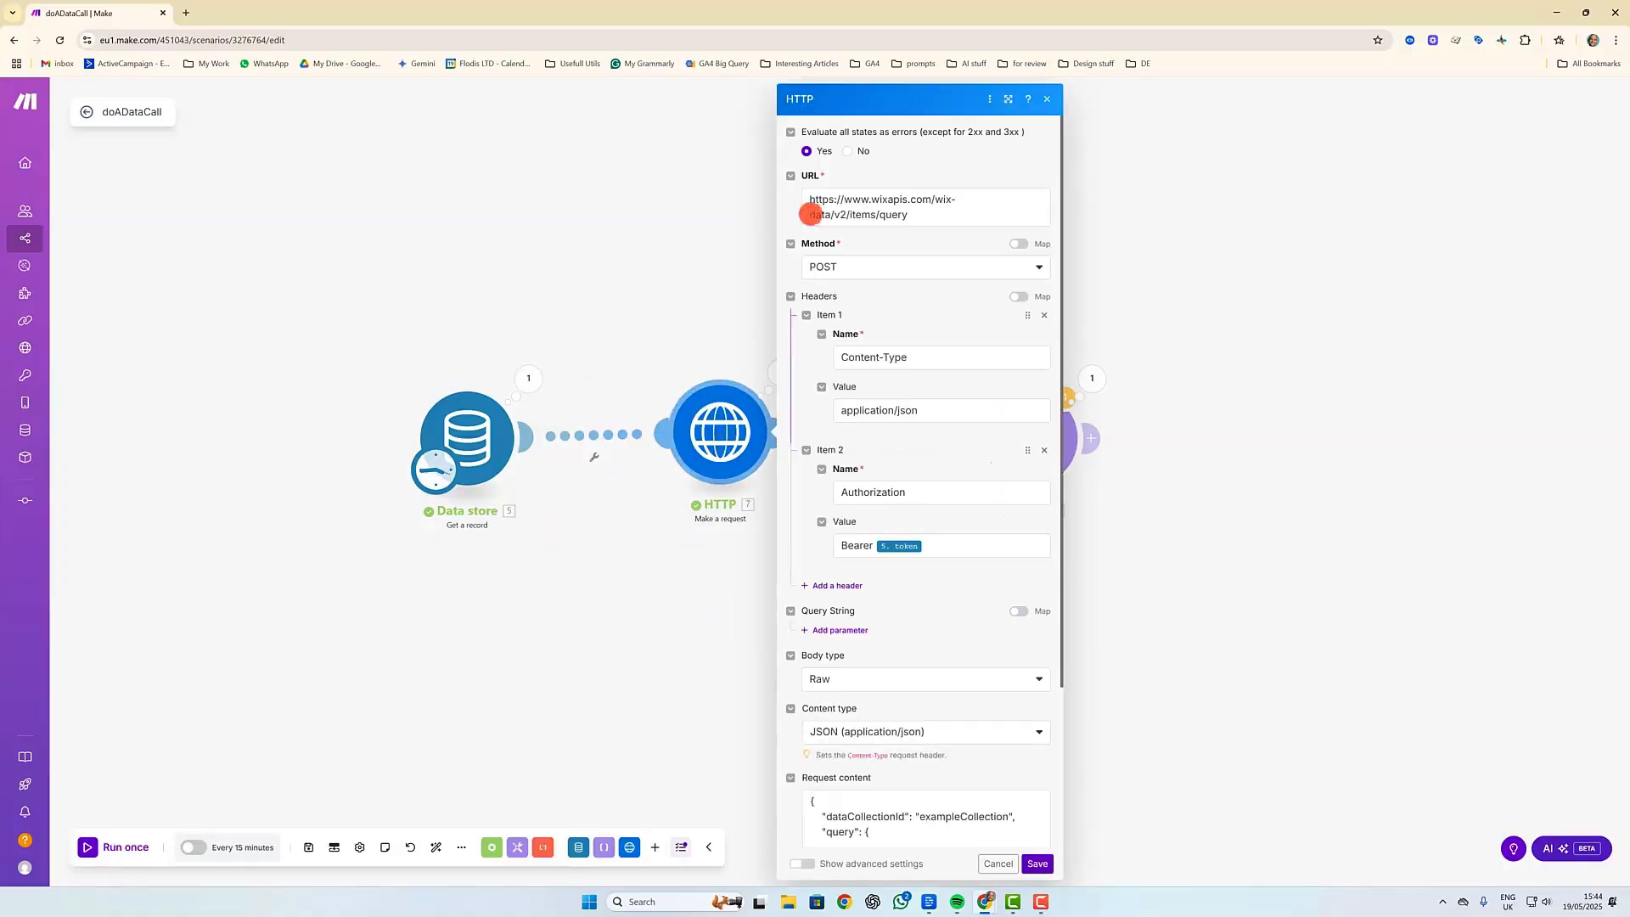
left_click(1038, 863)
left_click(1065, 453)
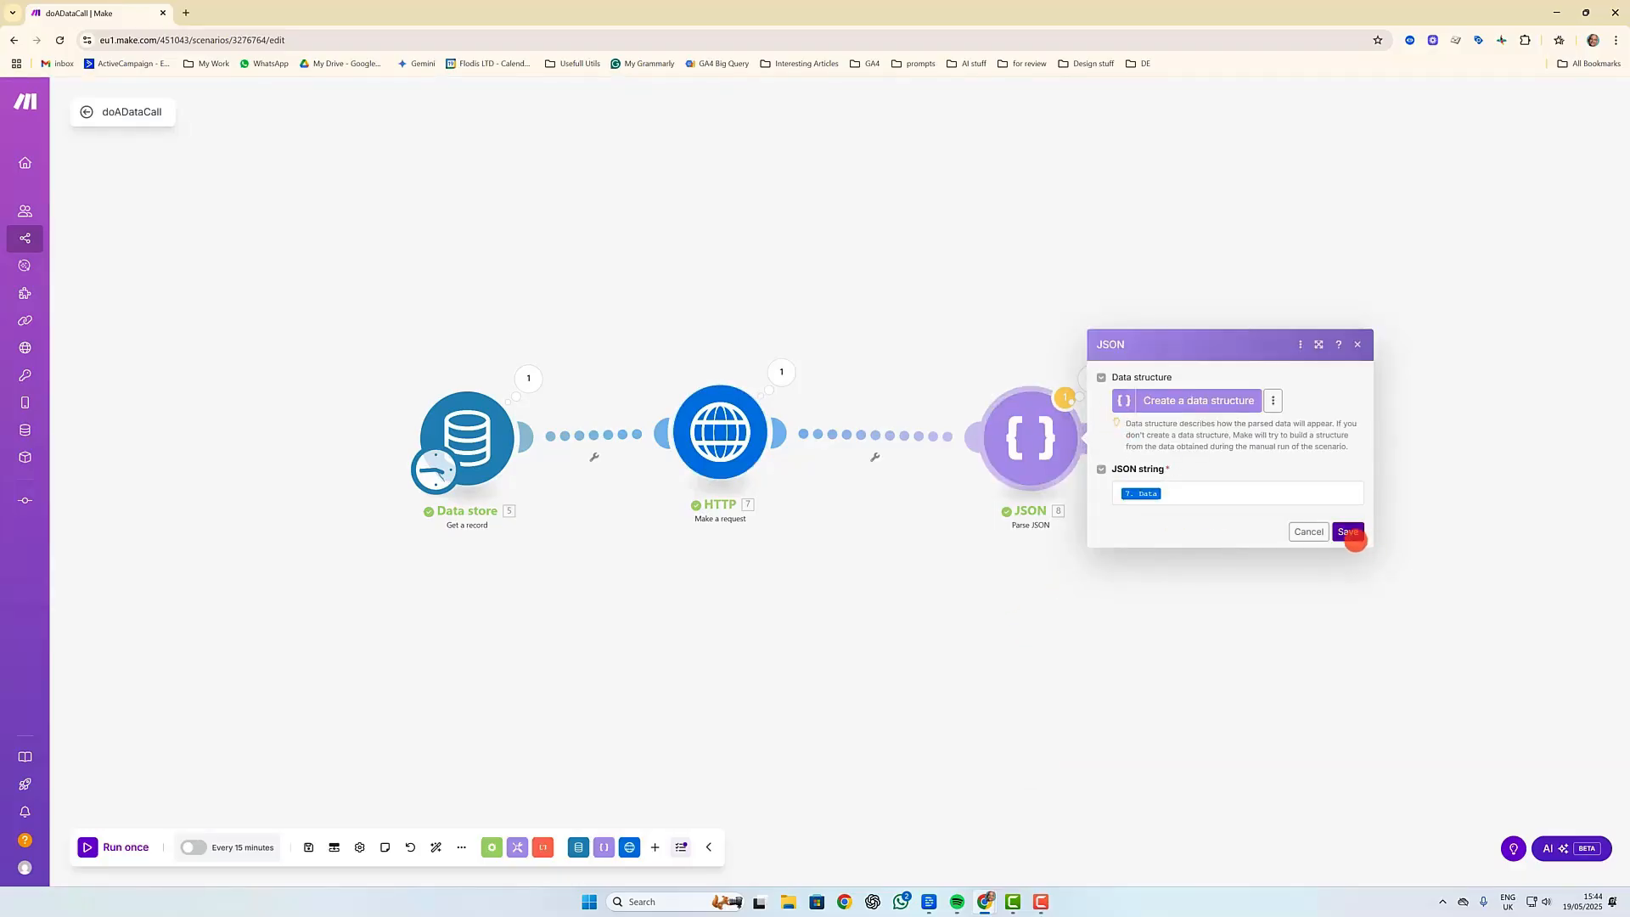
left_click(1349, 532)
Inspect the Parse JSON module's run output, expanding dataItems and its individual items.
left_click(1092, 378)
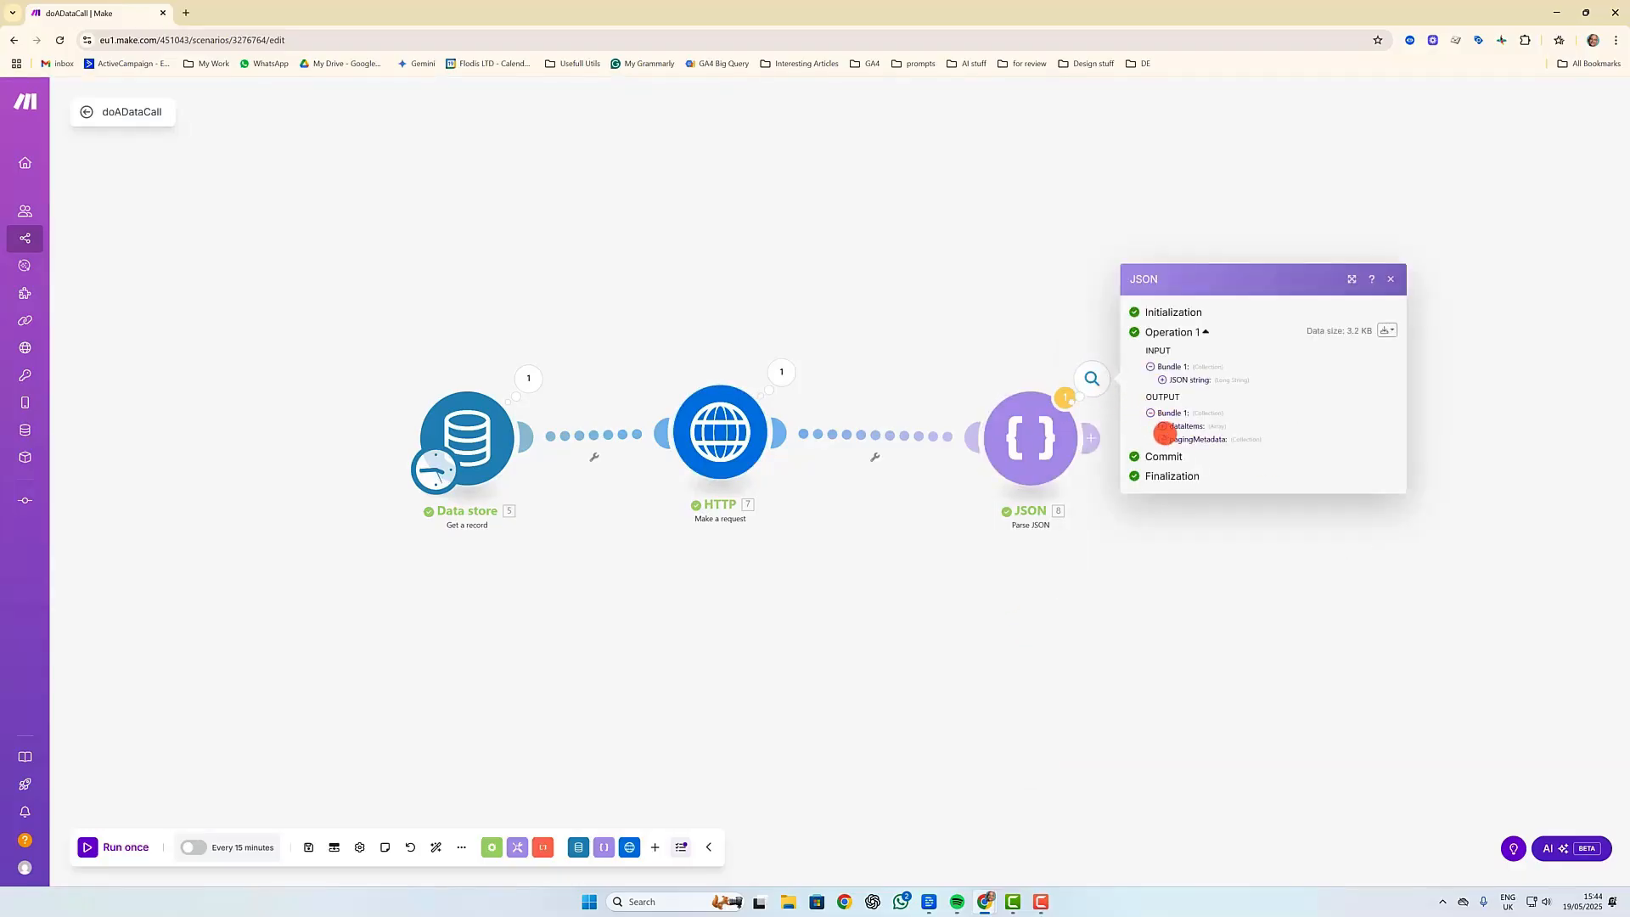
left_click(1163, 423)
left_click(1174, 425)
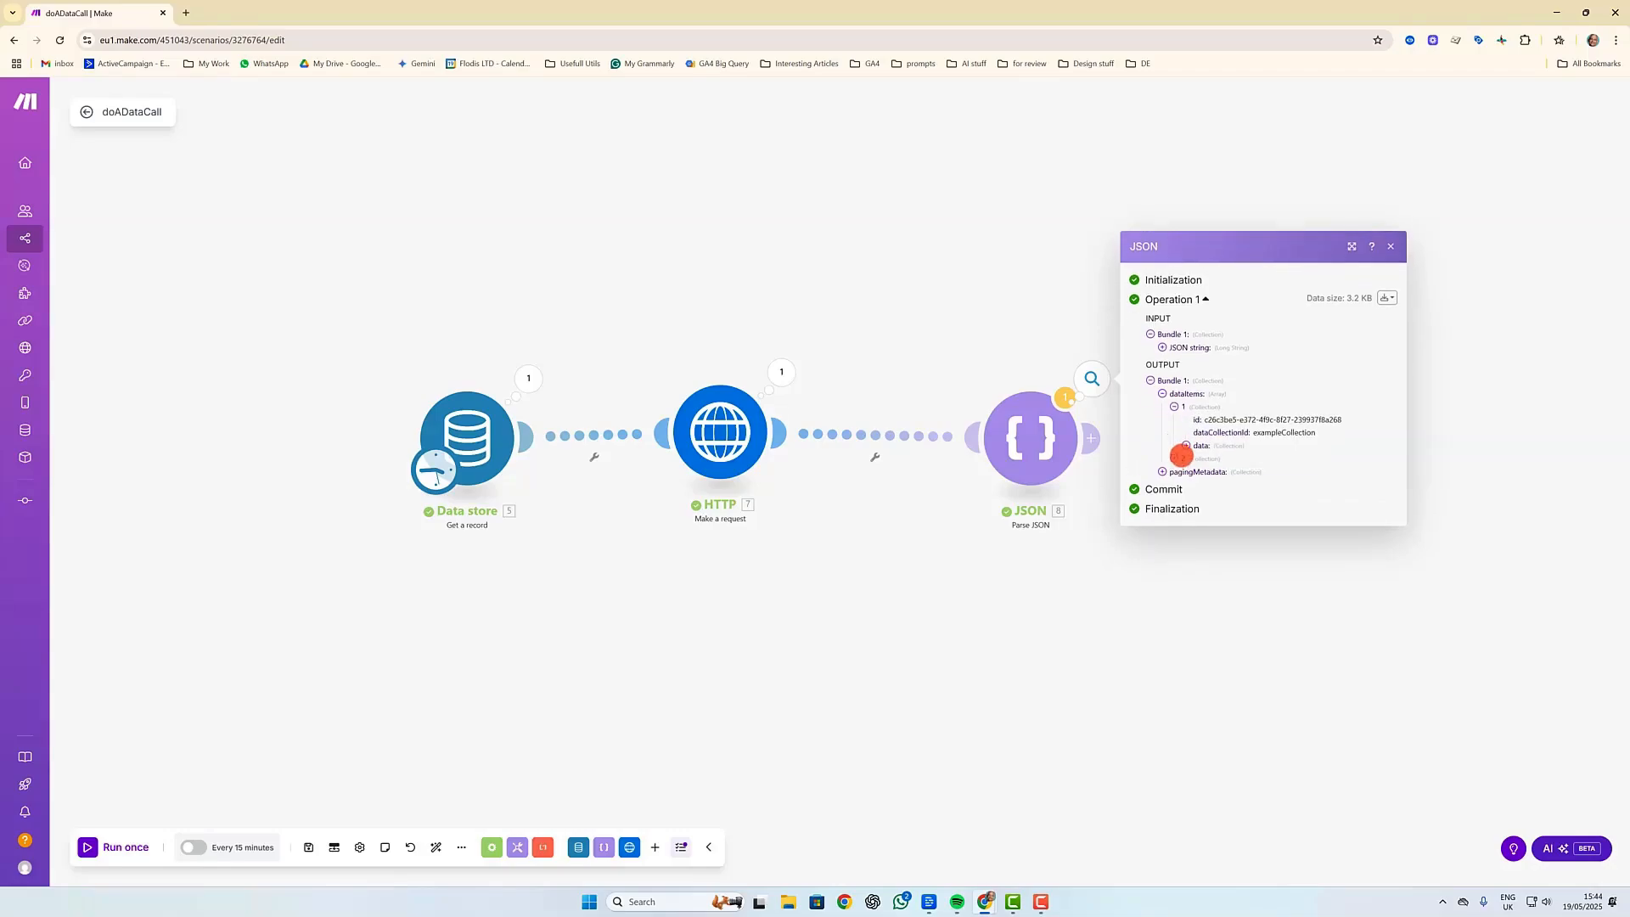
left_click(1174, 459)
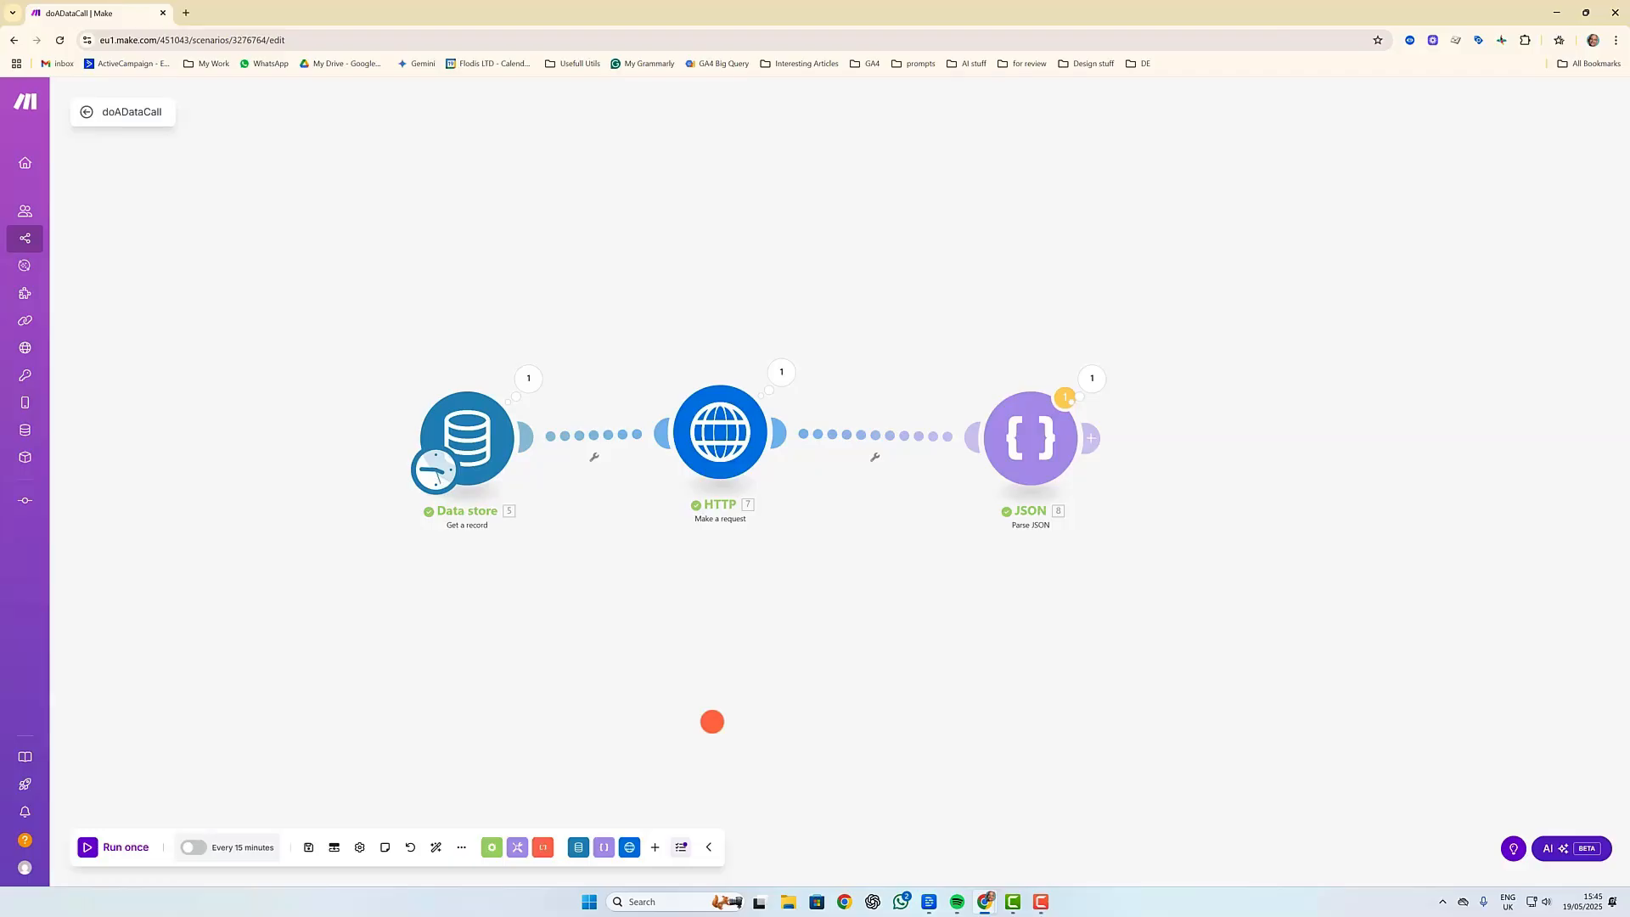
left_click_drag(1134, 567, 1051, 578)
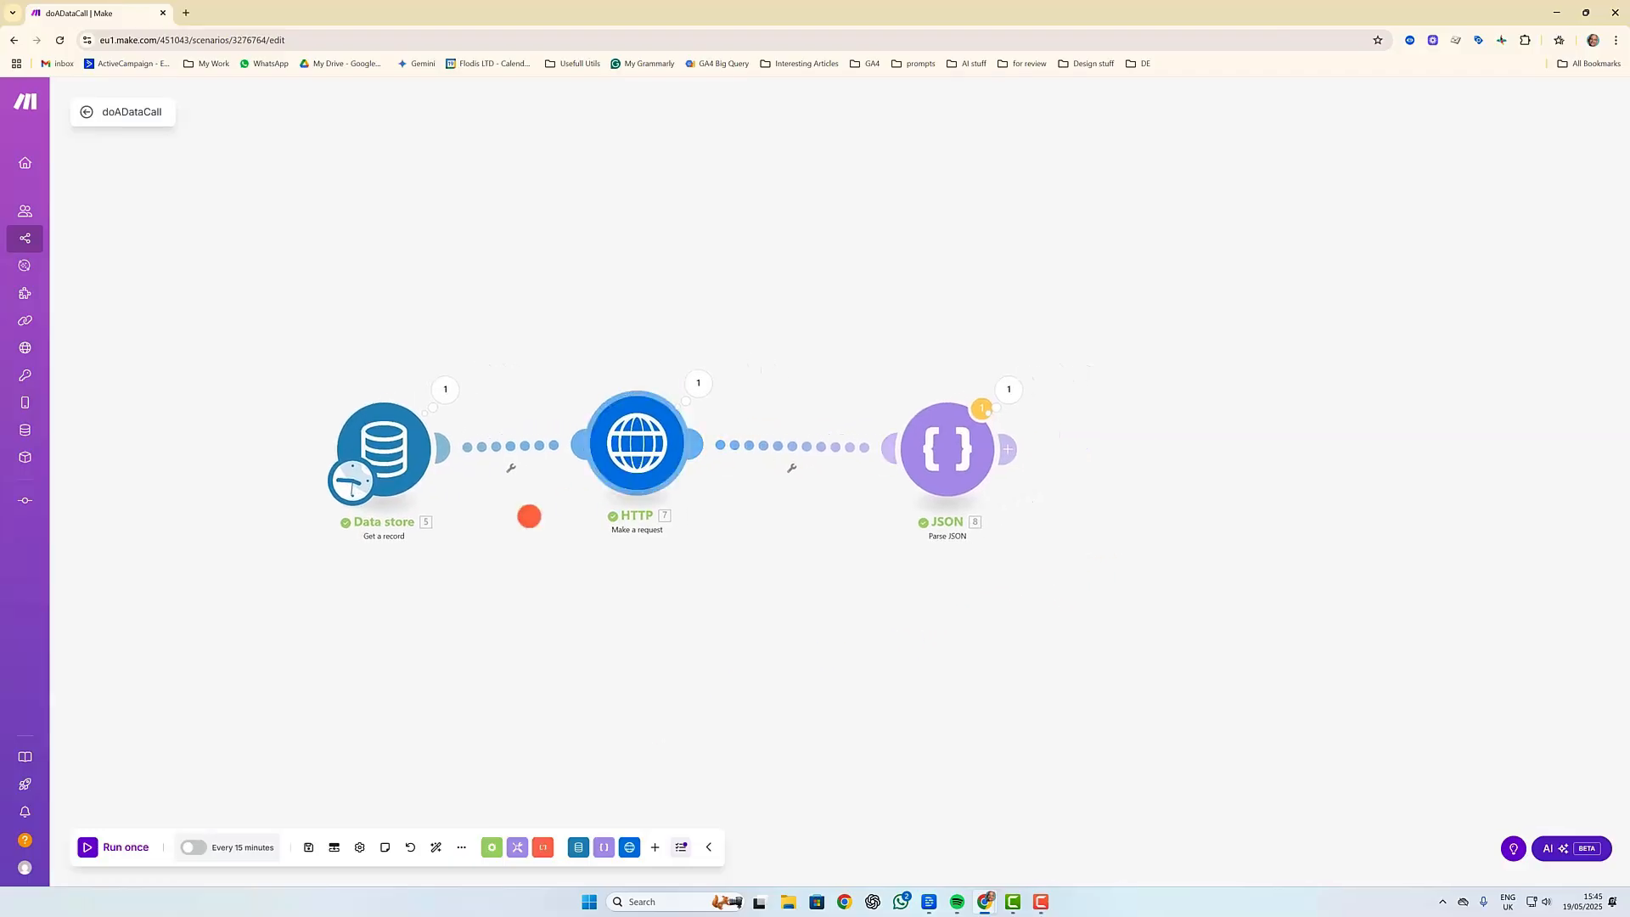
left_click(1010, 386)
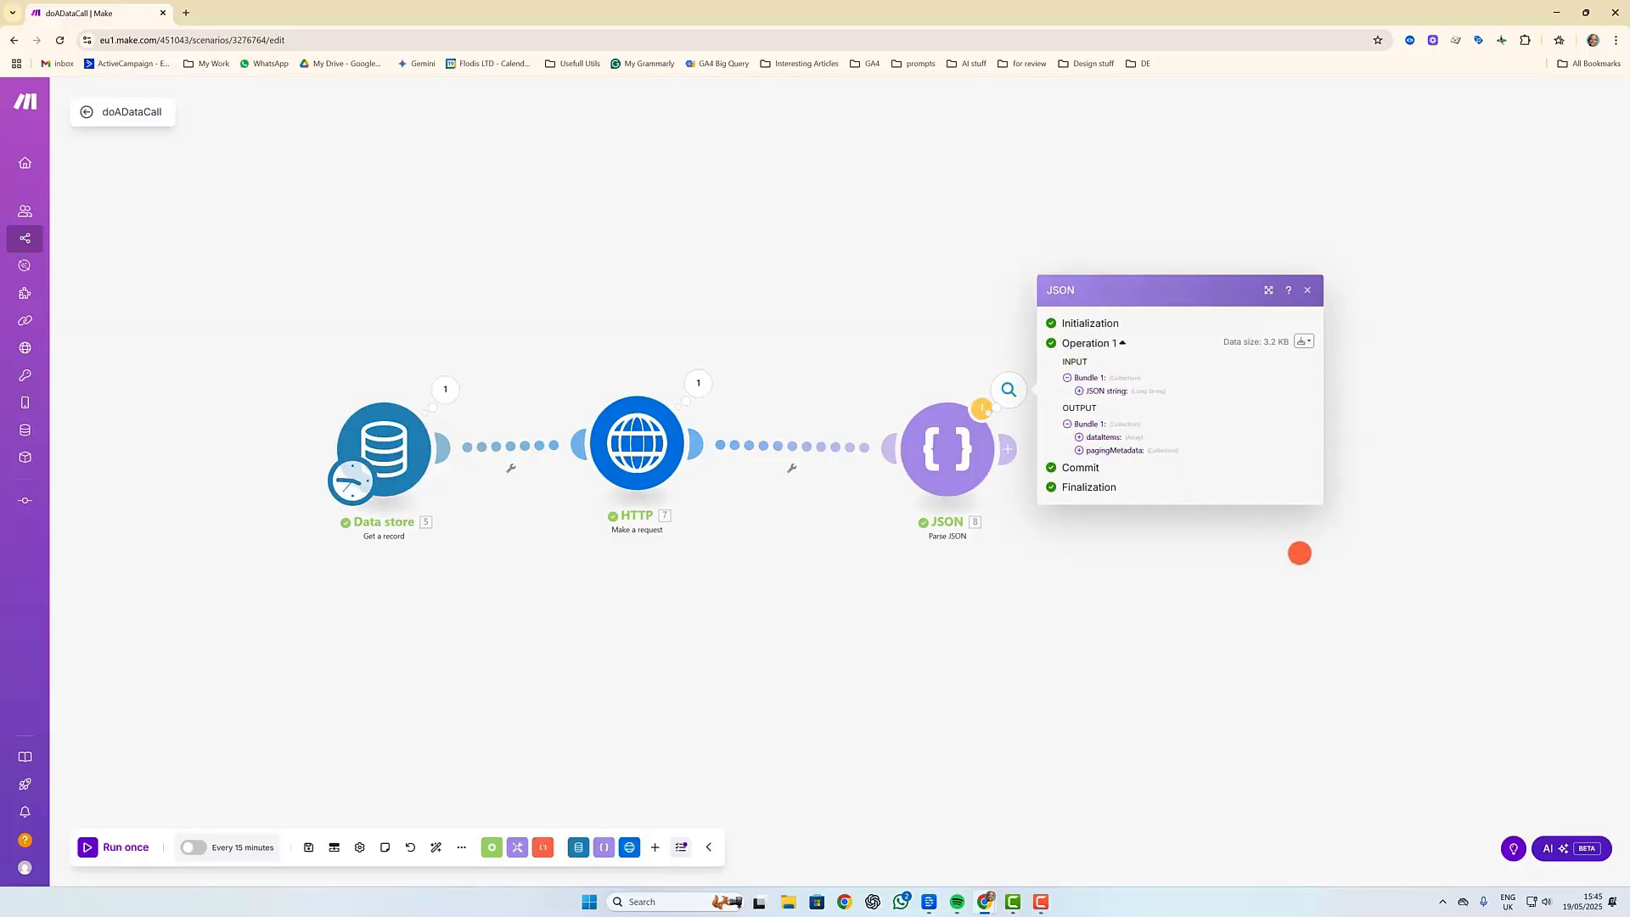
left_click(1187, 663)
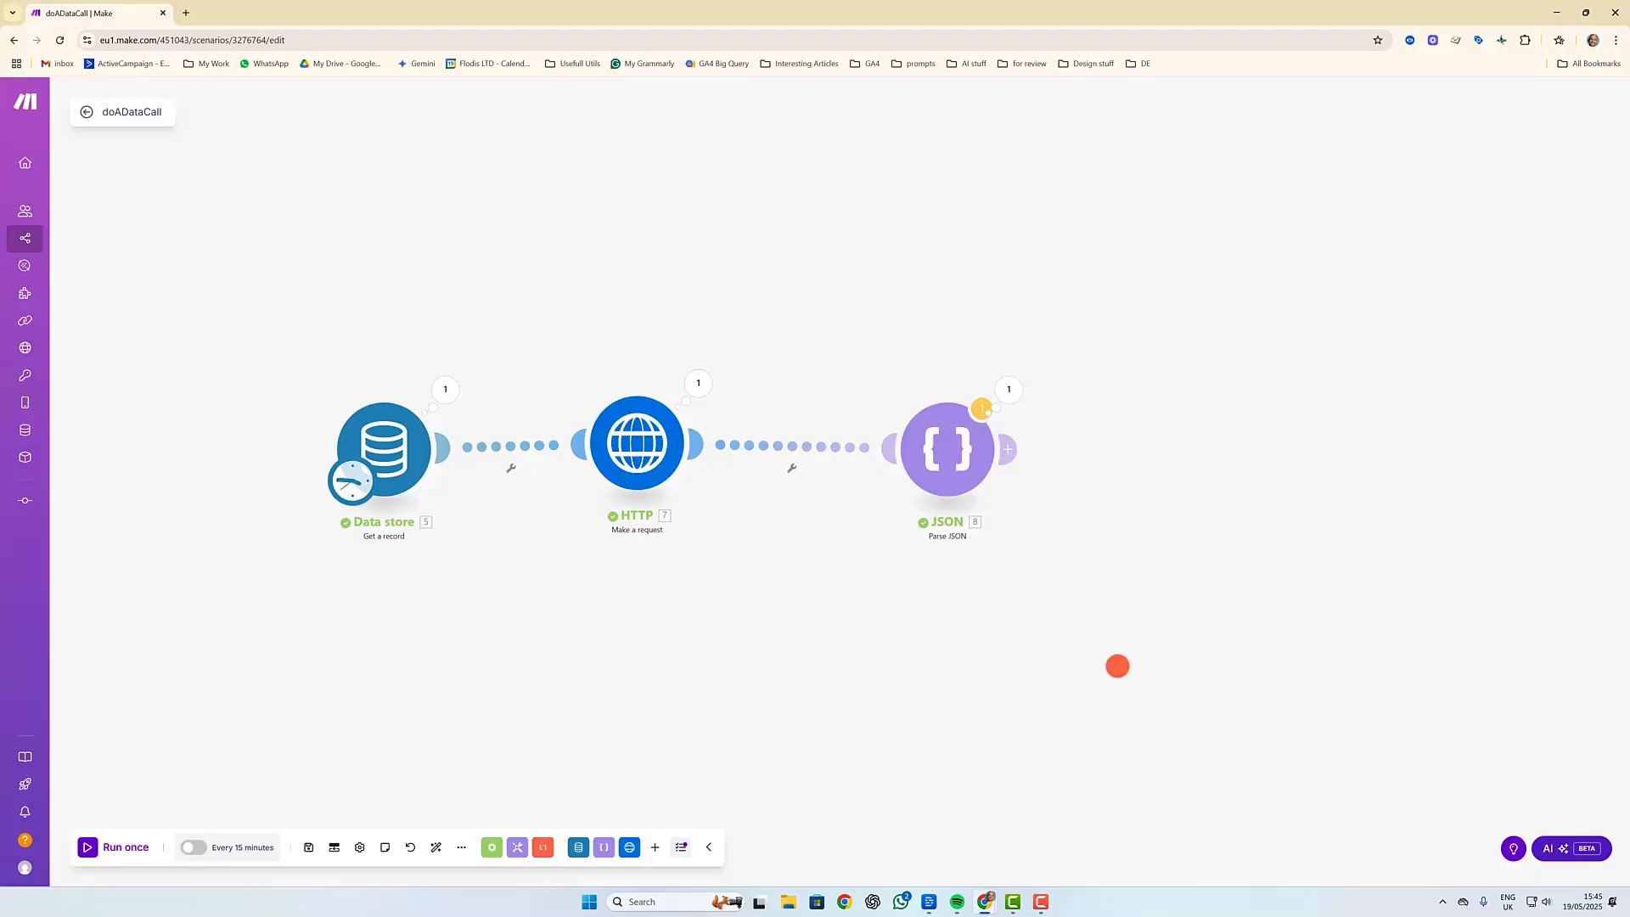